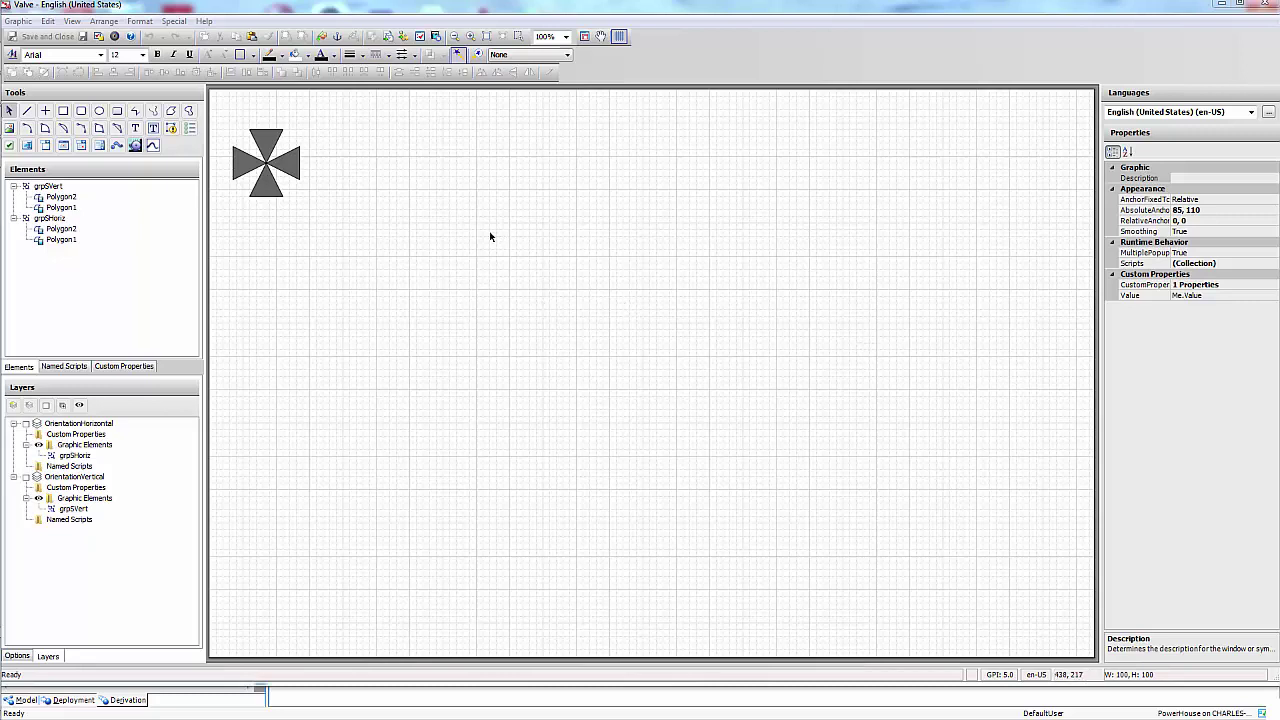
Add custom properties OpenSW and CloseSW to the Valve symbol
left_click(1243, 285)
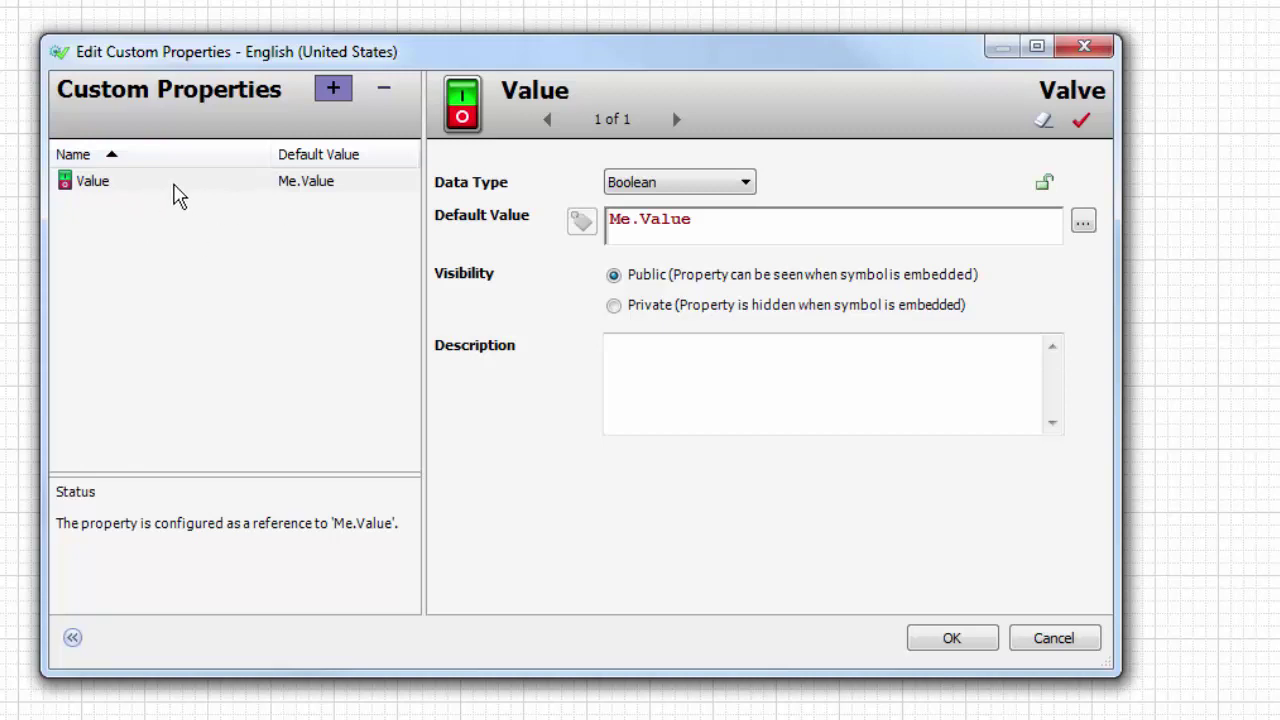
left_click(333, 91)
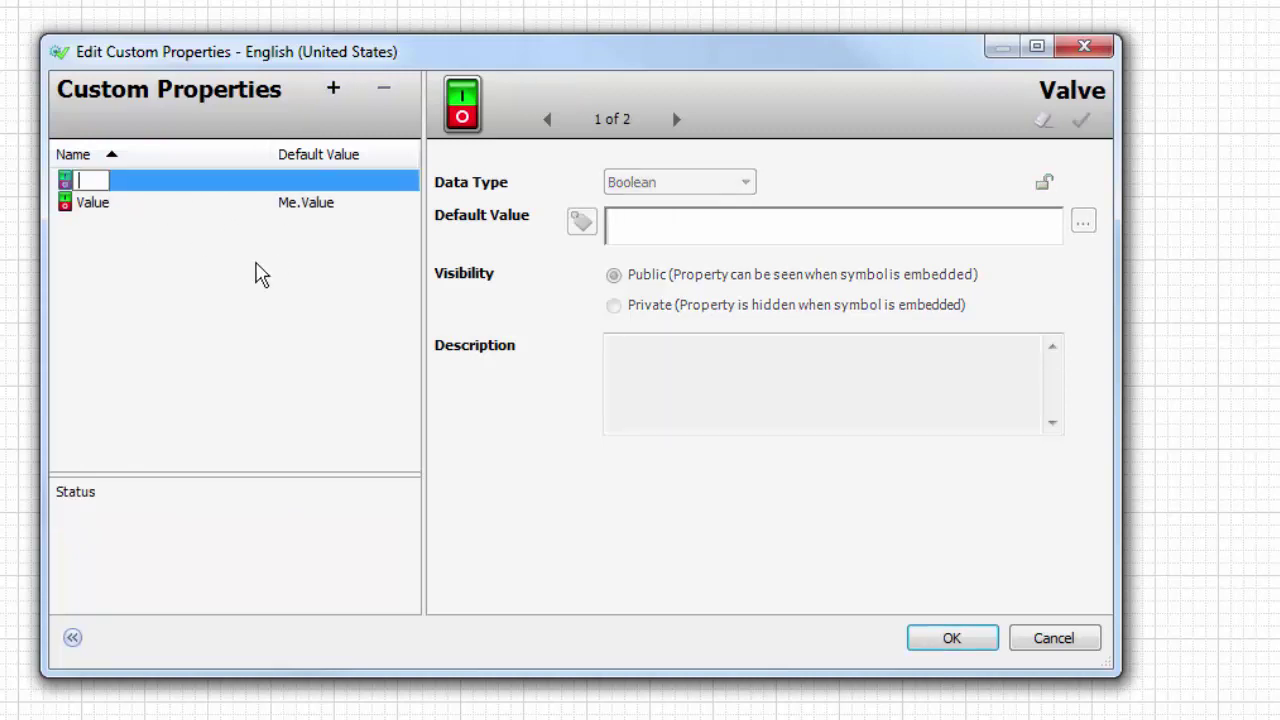
type("Open")
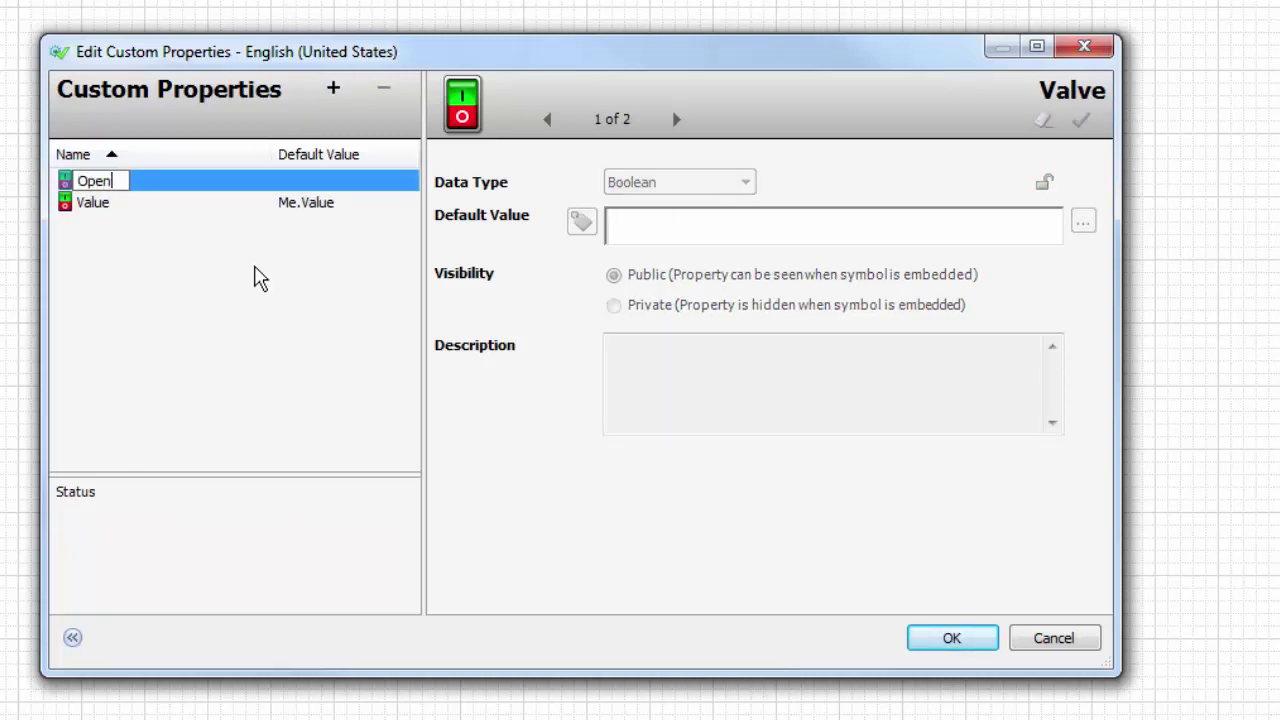
type("SW")
key("Return")
left_click(322, 98)
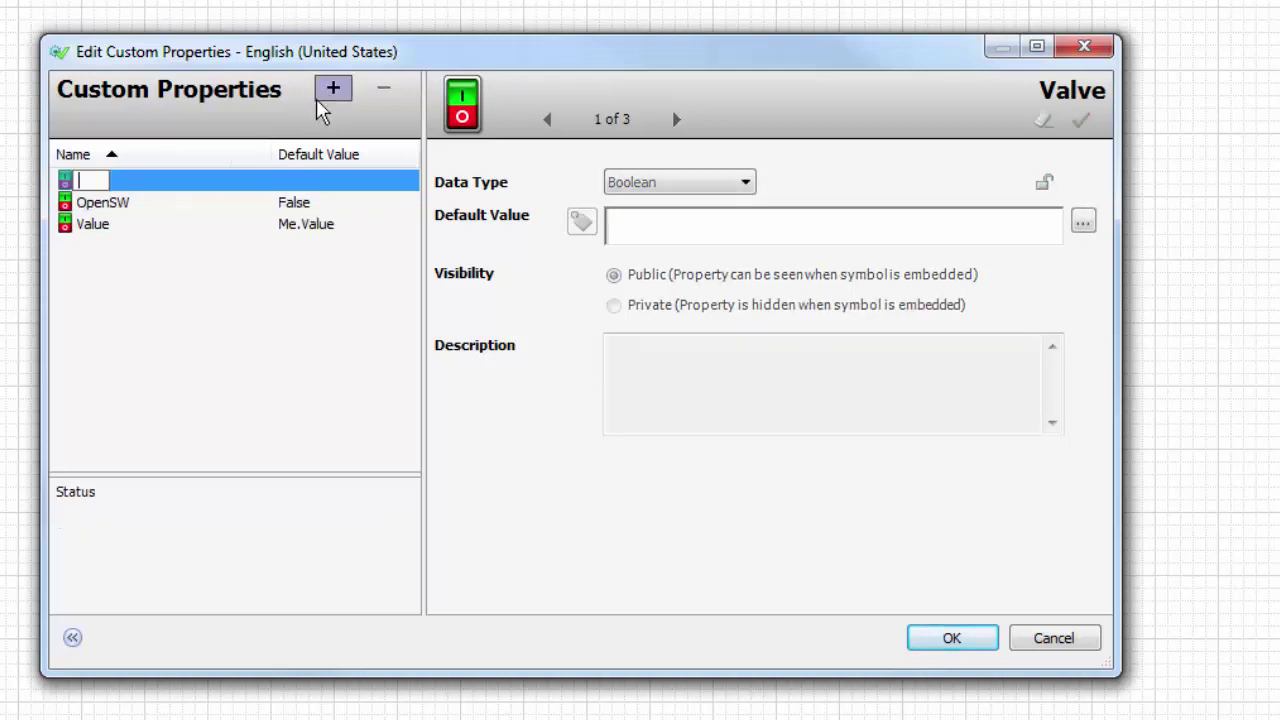
type("CloseSW")
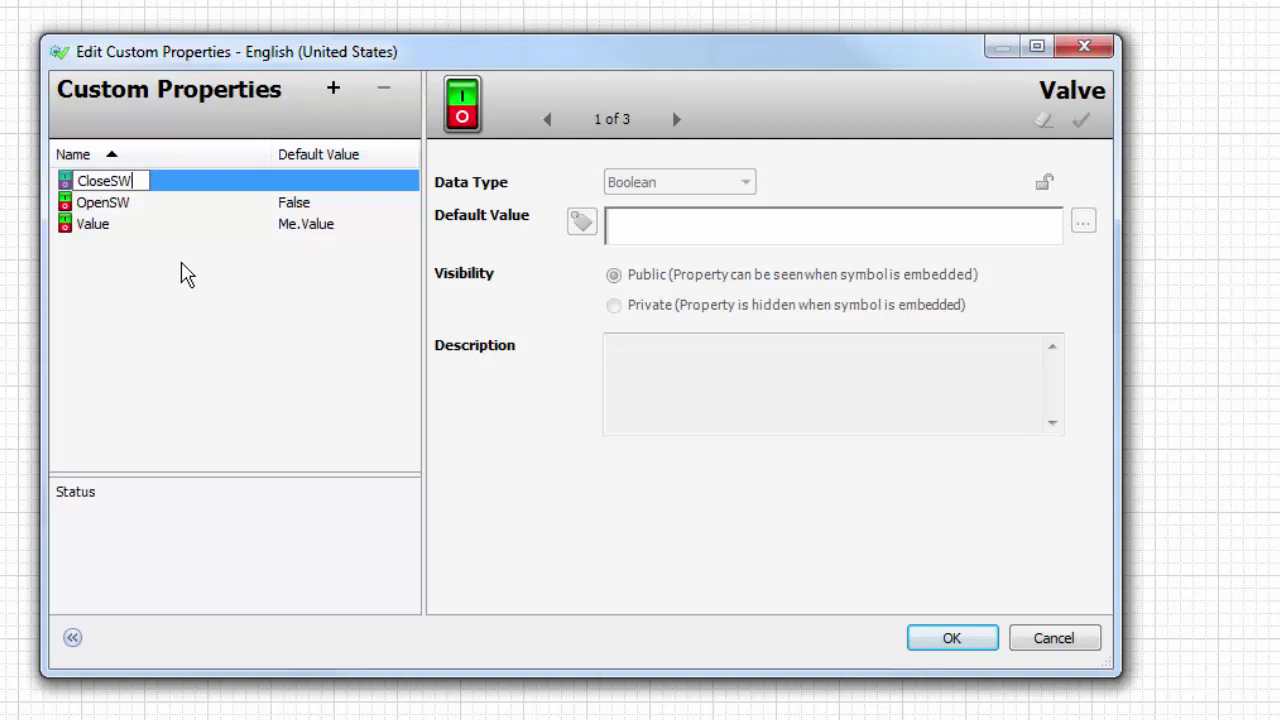
key("Return")
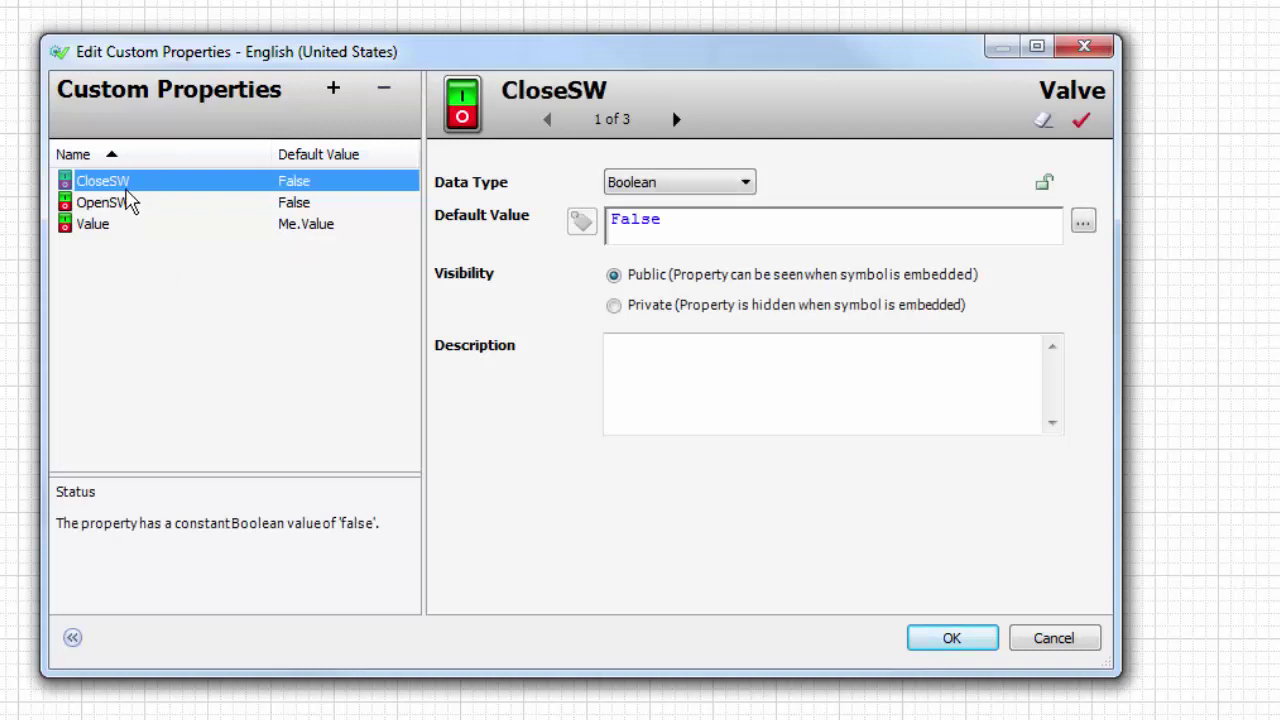
Set CloseSW's default value to Me.CloseSW and OpenSW's to Me.OpenSW
left_click(685, 226)
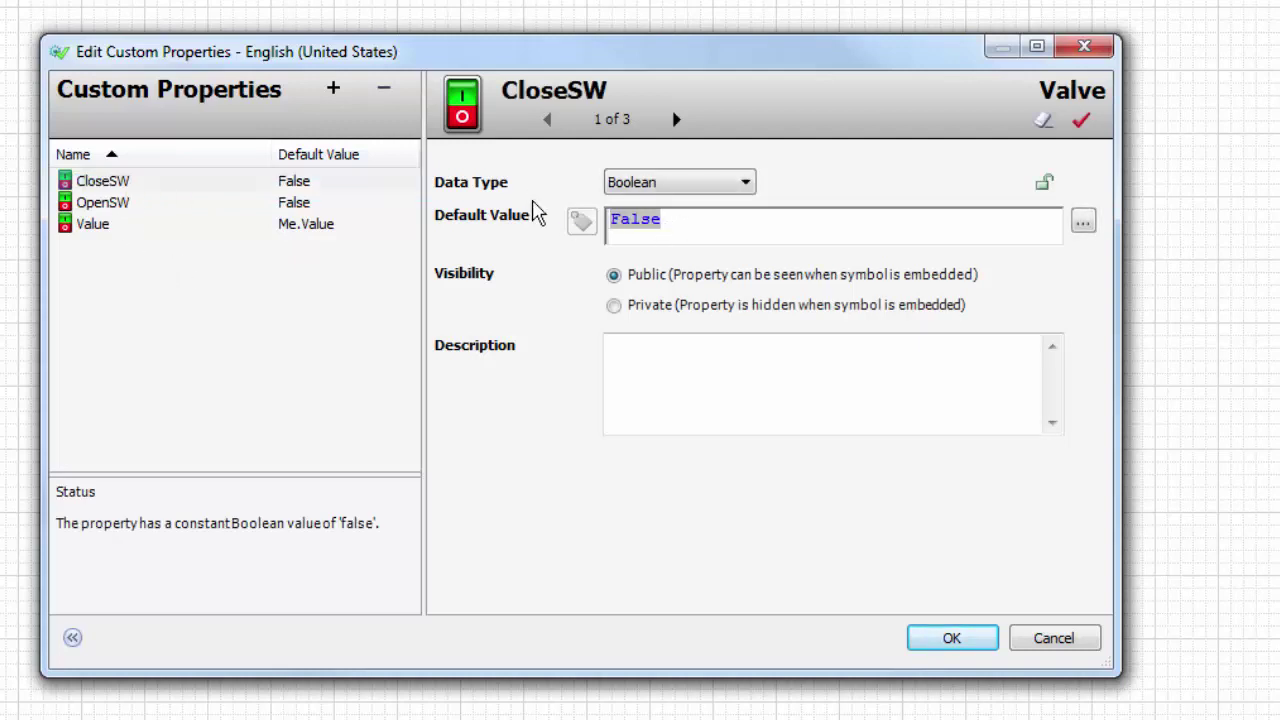
type("me")
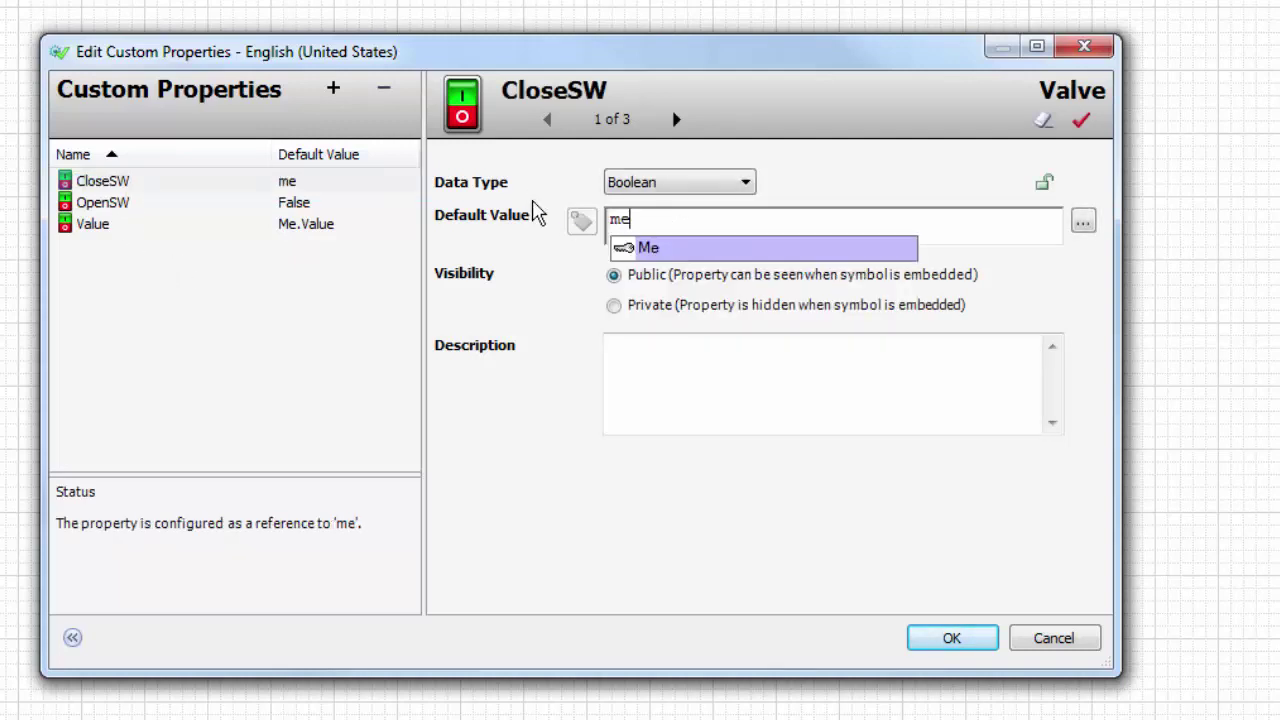
type(".")
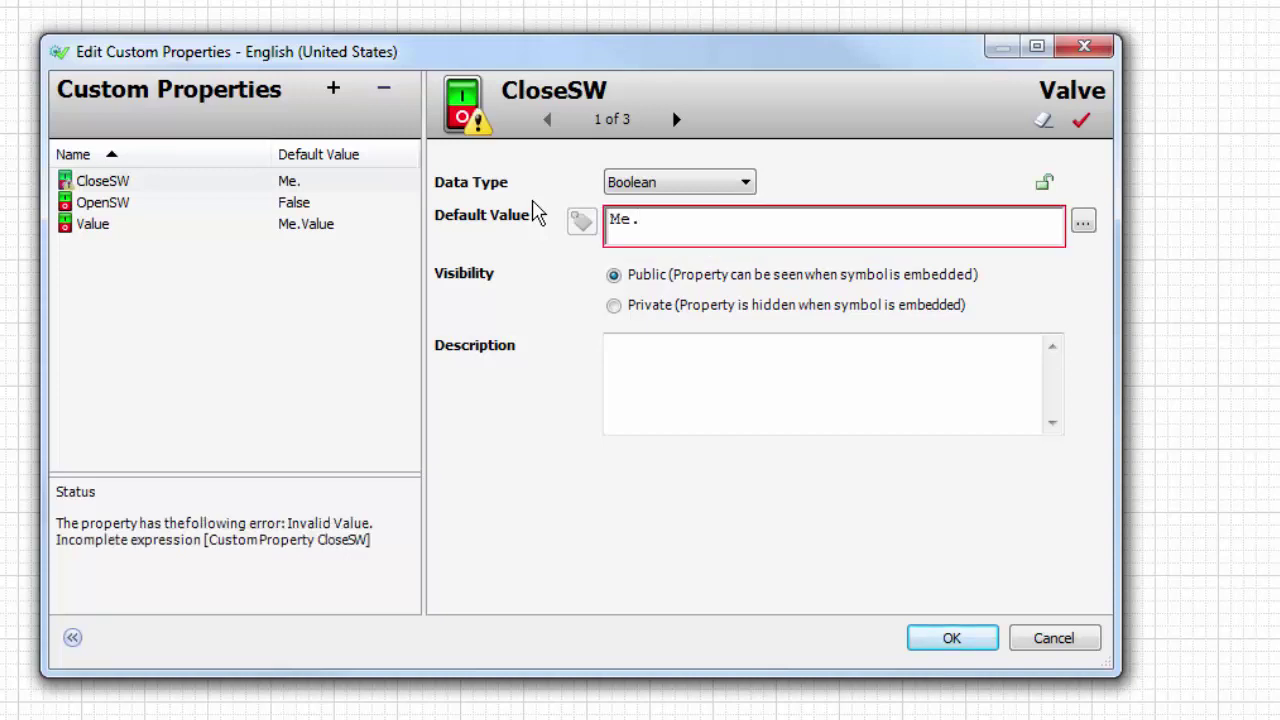
type("OpenSW")
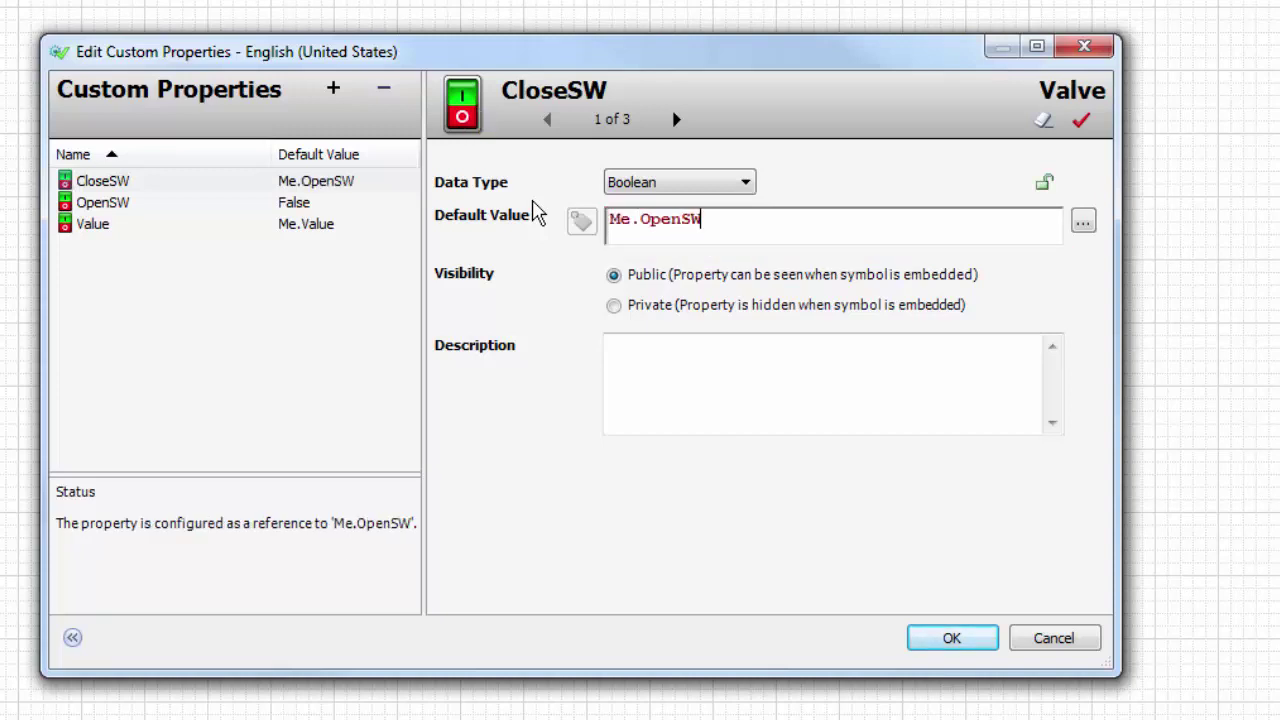
left_click_drag(641, 226, 765, 238)
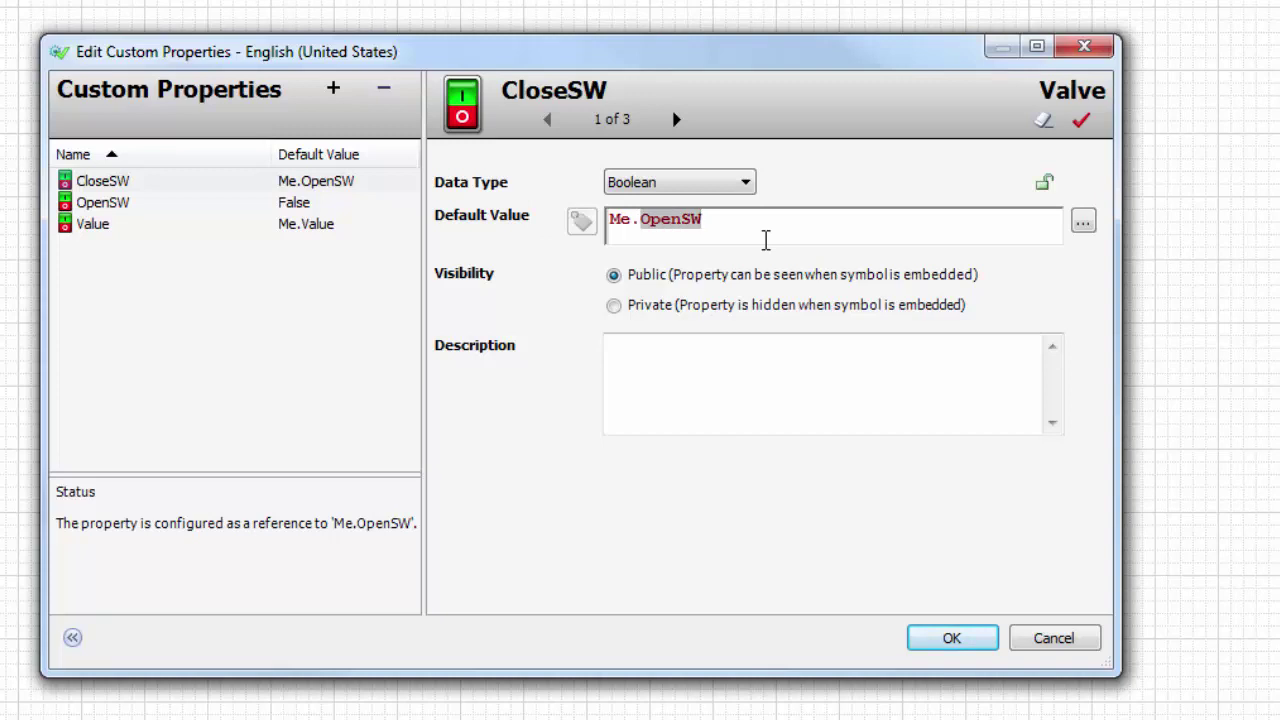
type("CloseSW")
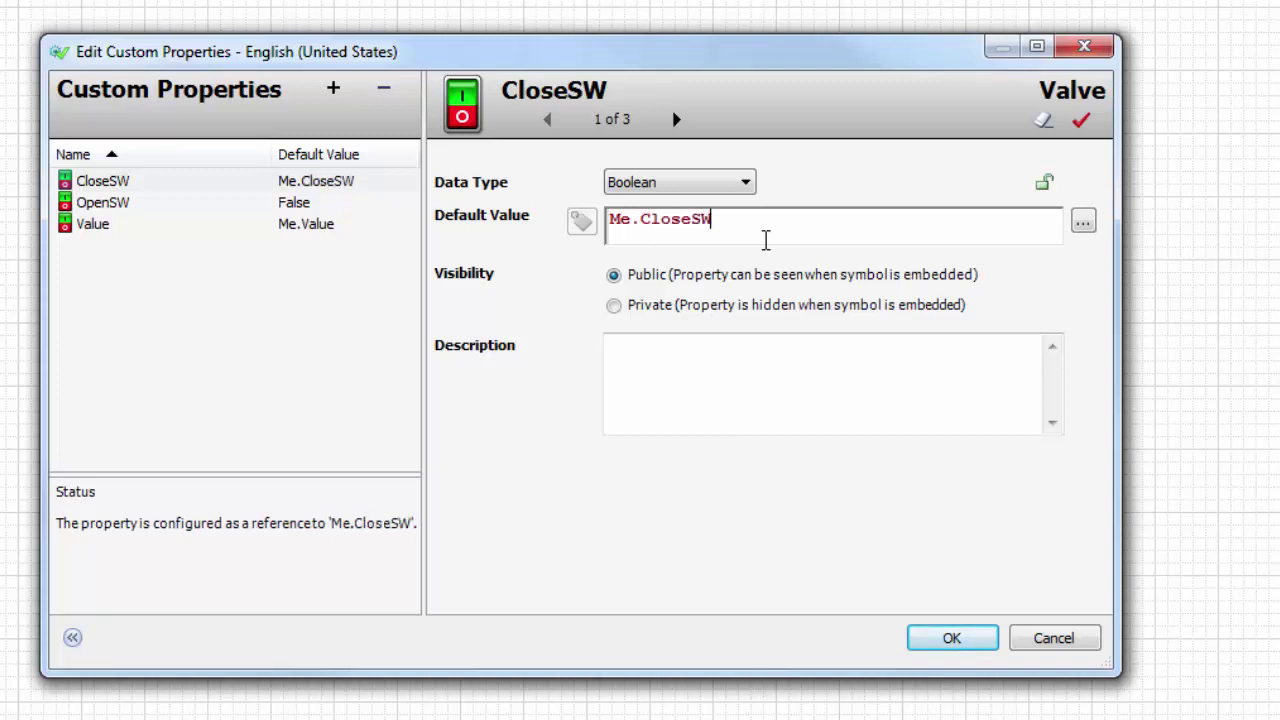
left_click(120, 202)
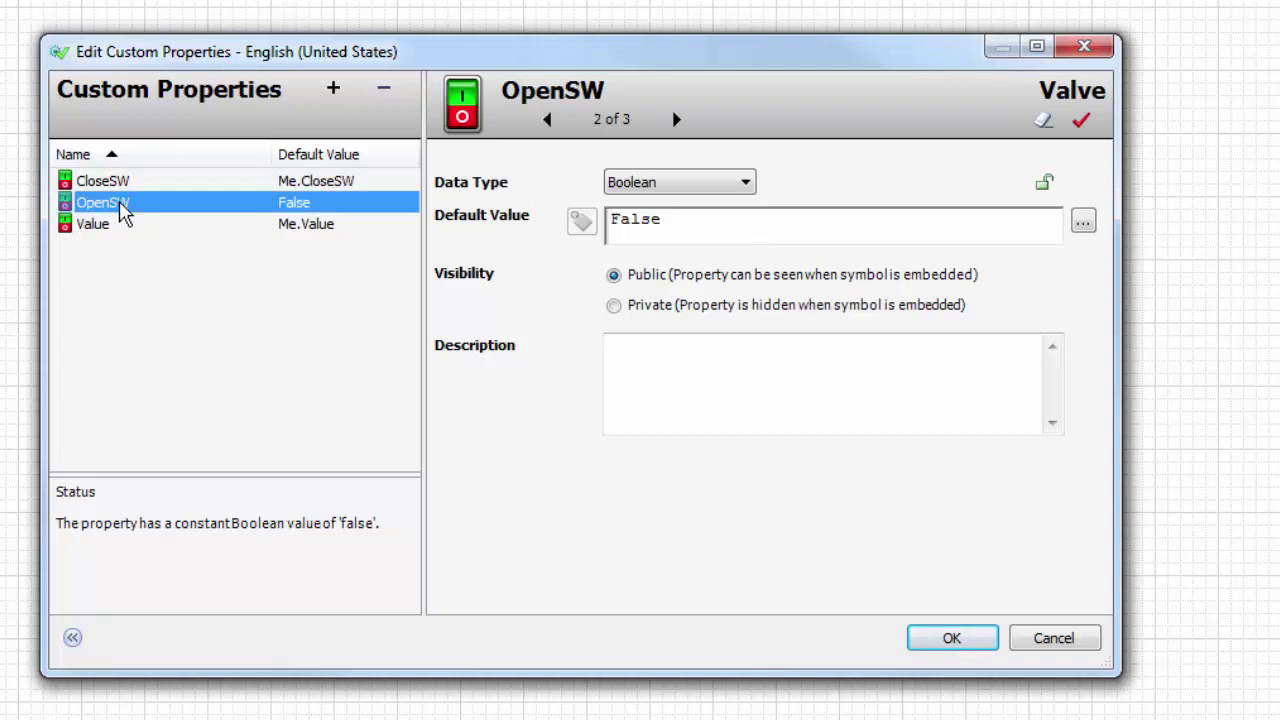
double_click(621, 217)
type("Me.OpenSW")
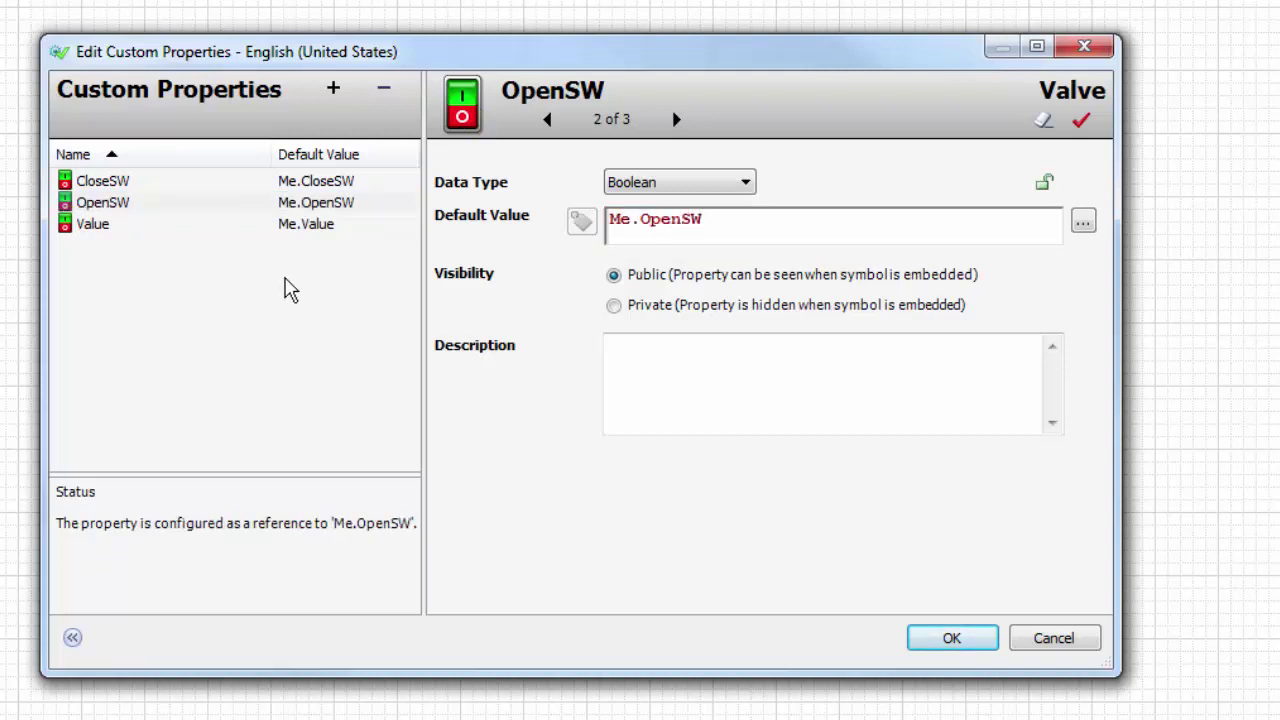
Add a private Integer custom property named Status
left_click(333, 89)
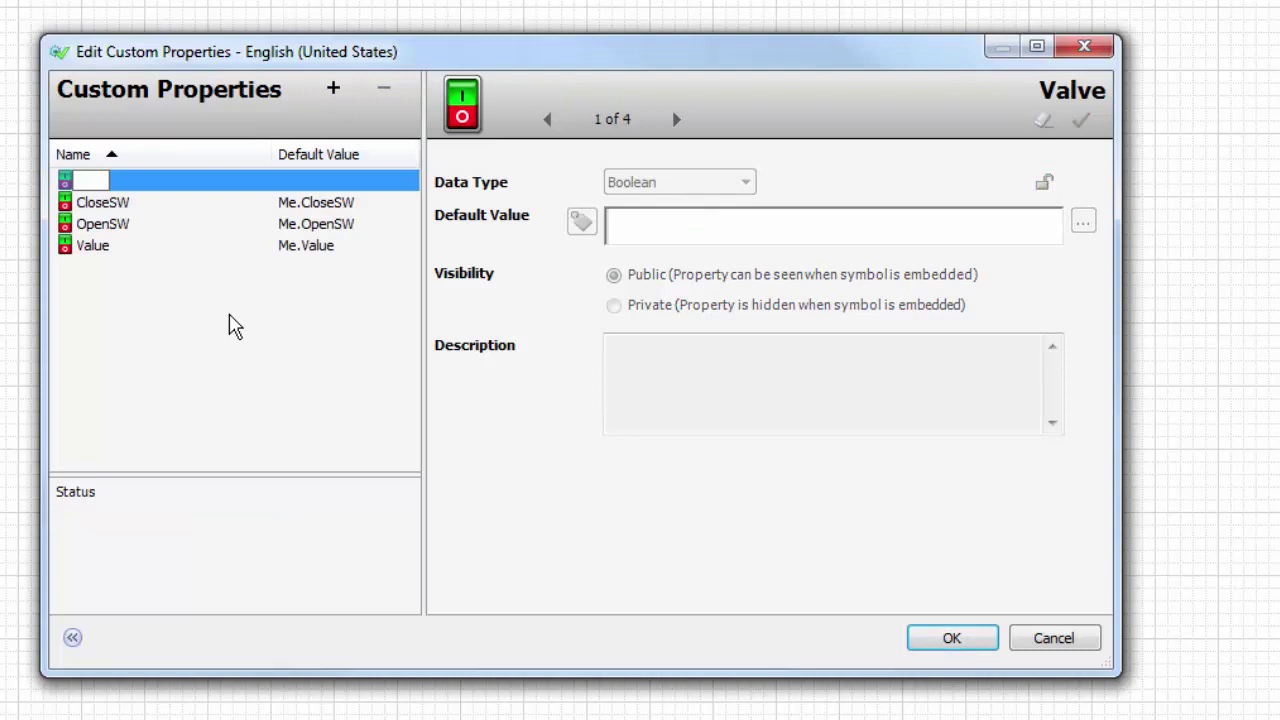
type("Status")
key("Return")
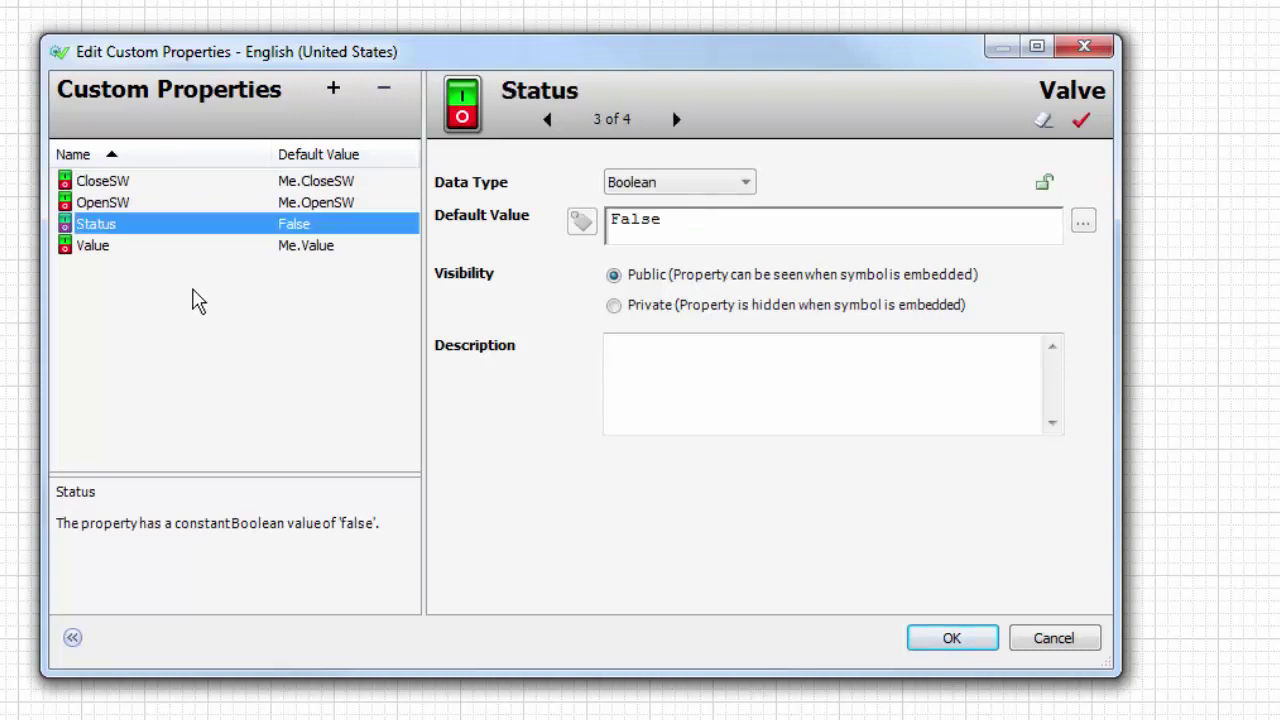
left_click(666, 185)
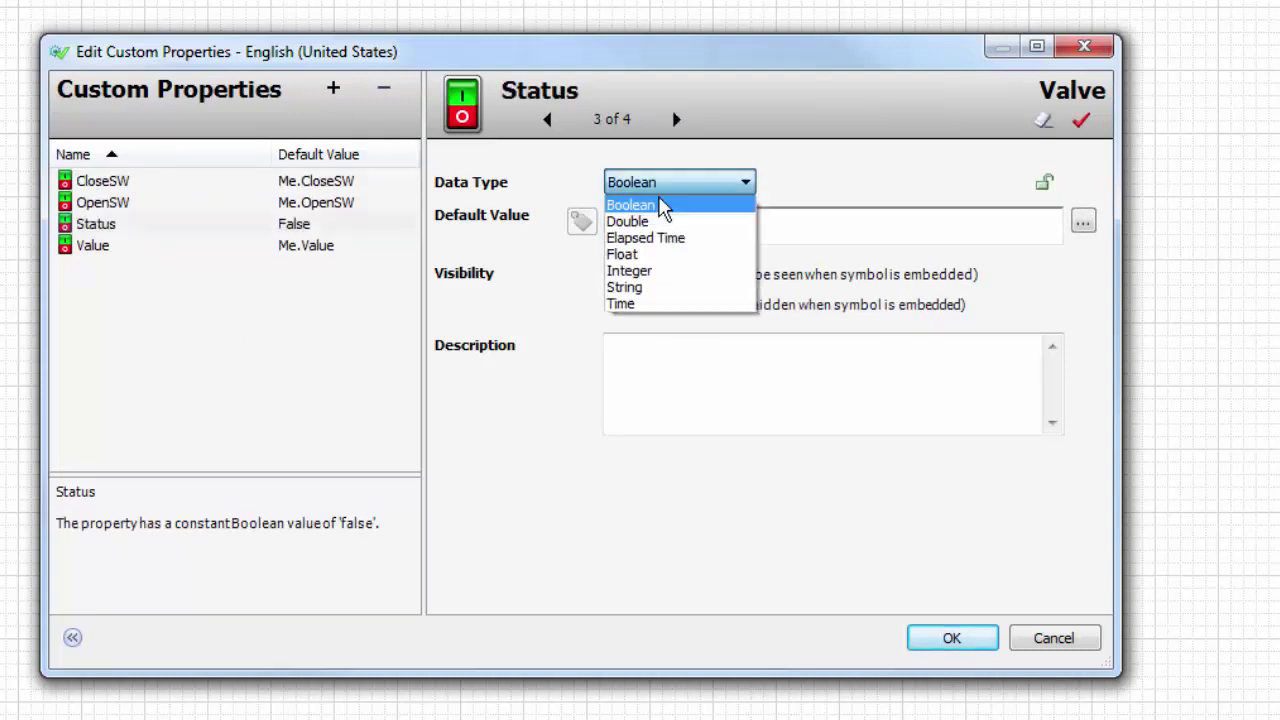
left_click(630, 271)
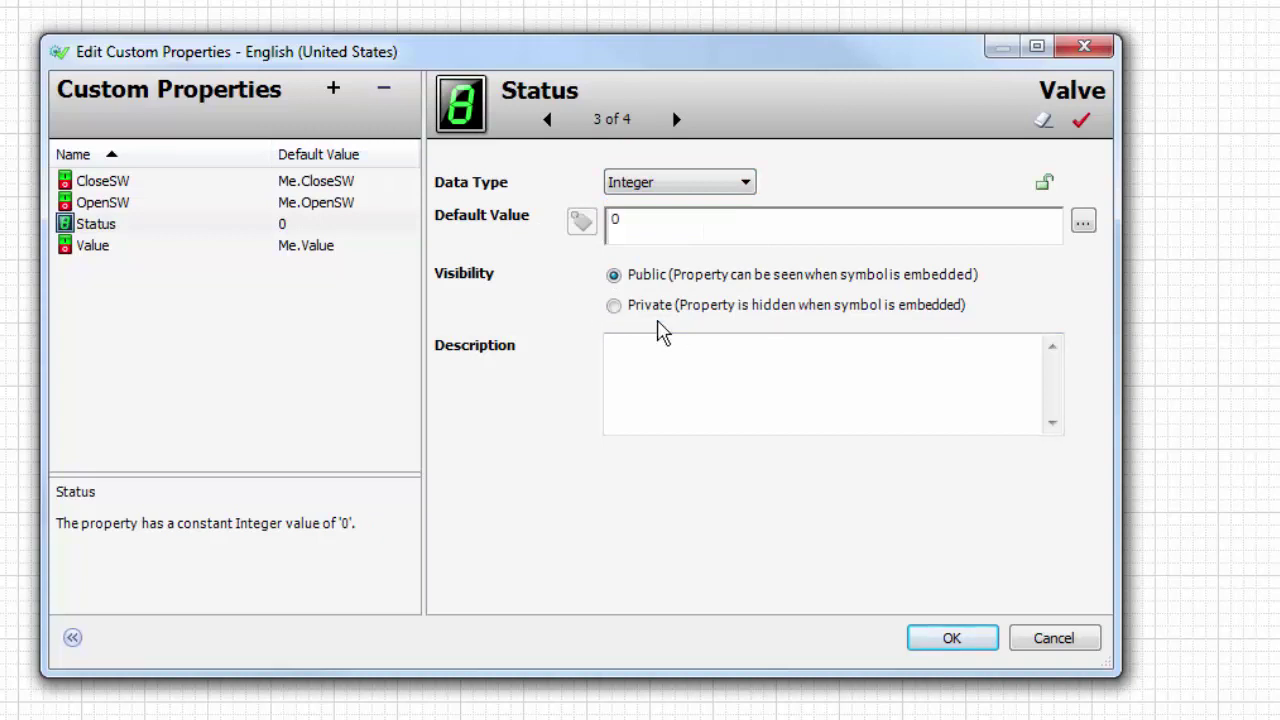
left_click(614, 306)
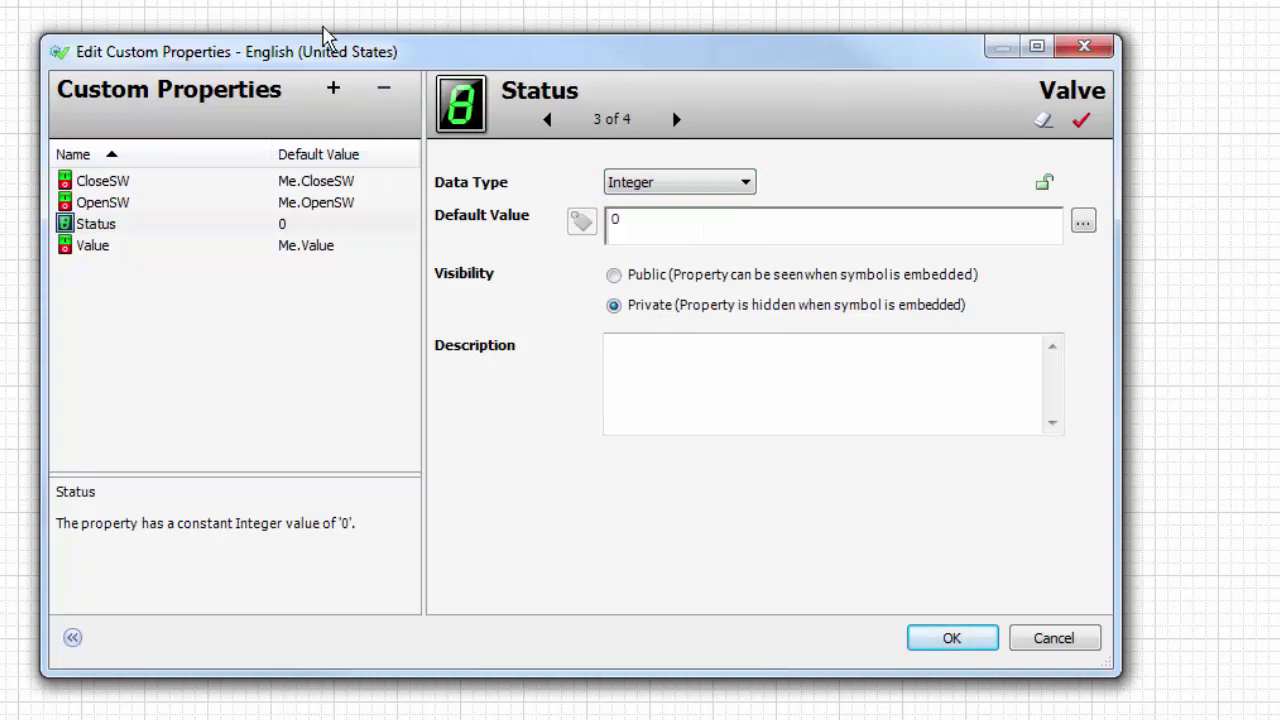
Add a private custom property named UpdateStatus, keeping its False default
left_click(338, 86)
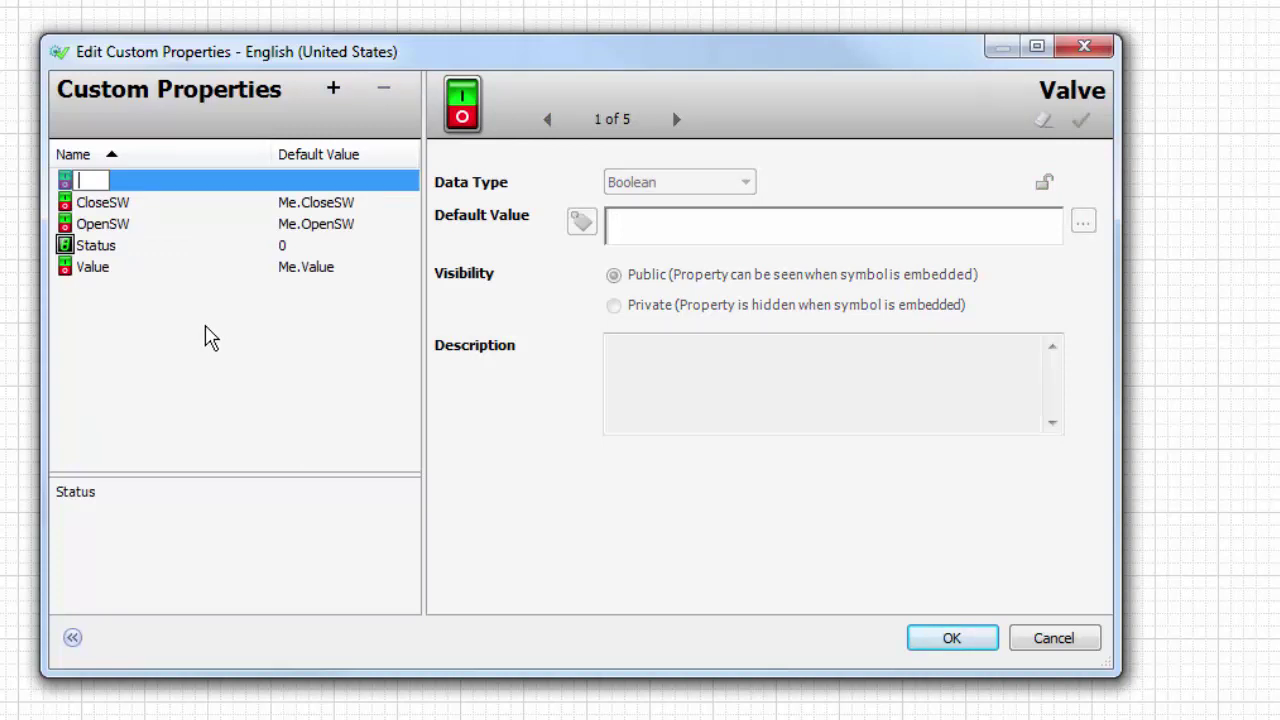
type("UpdateStatus")
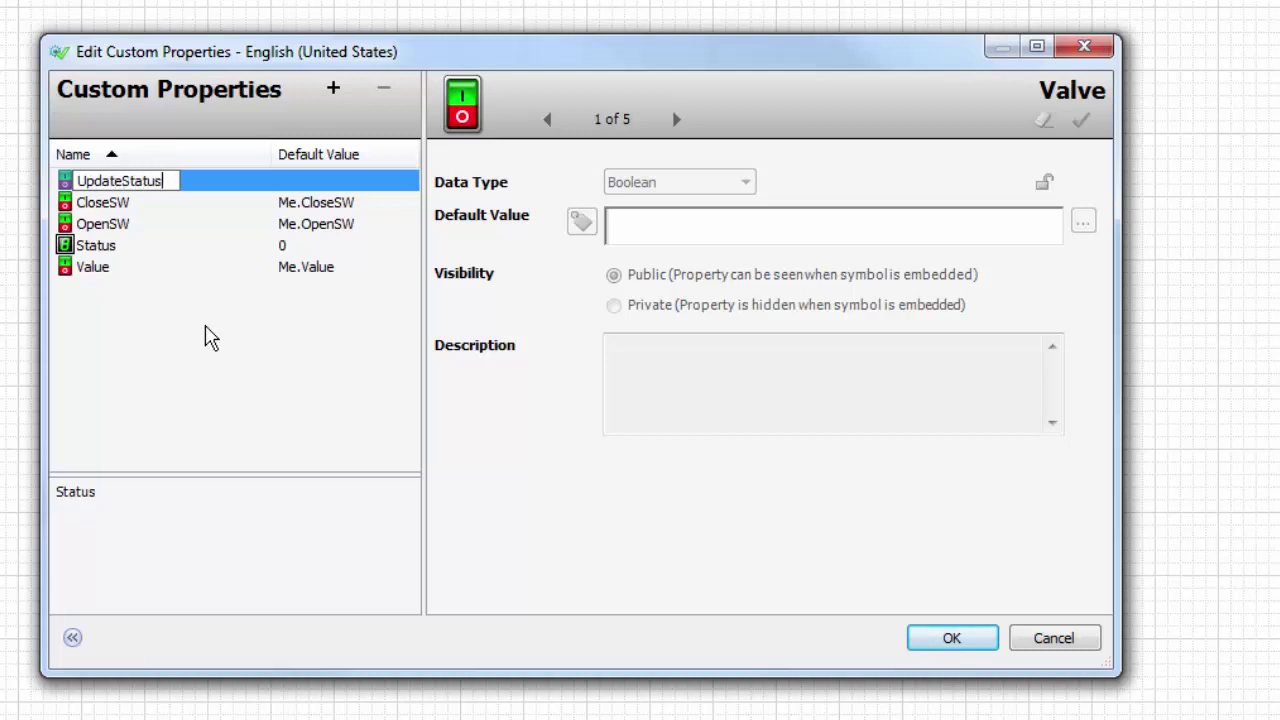
key("Return")
left_click(613, 305)
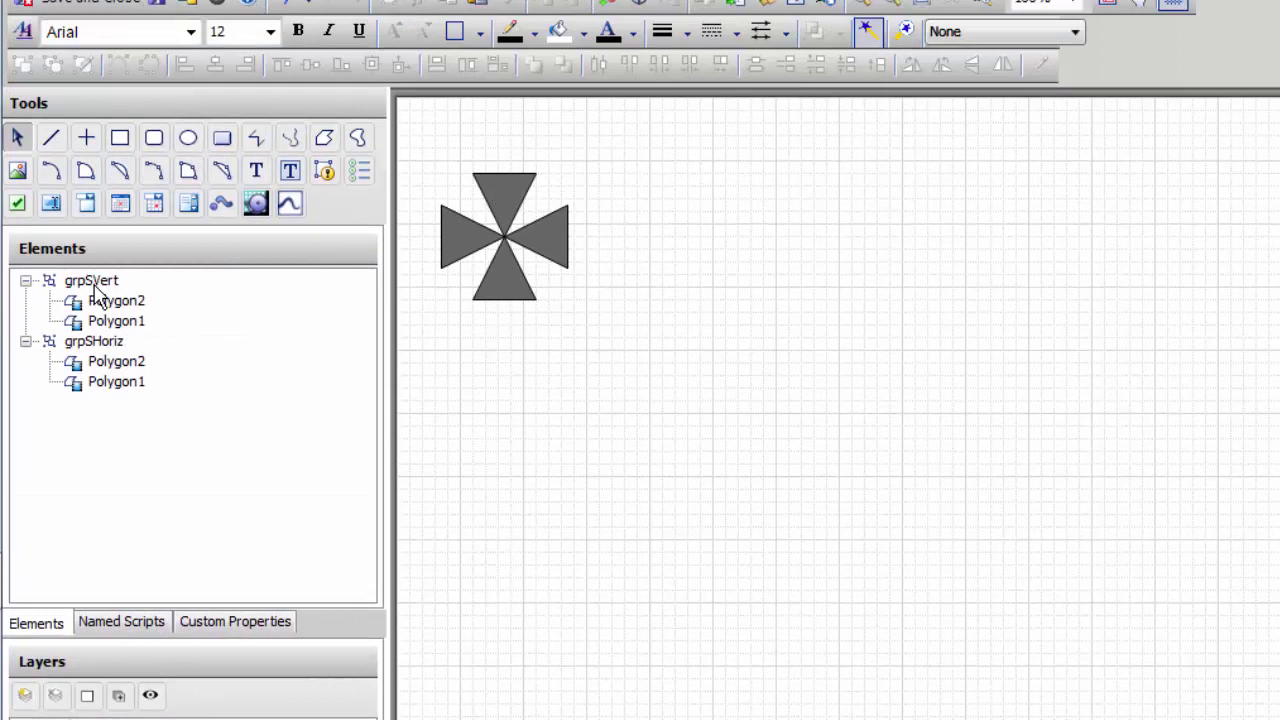
Rename the Orientation choices Horizontal and Vertical to SHorizontal and SVertical
left_click(92, 283)
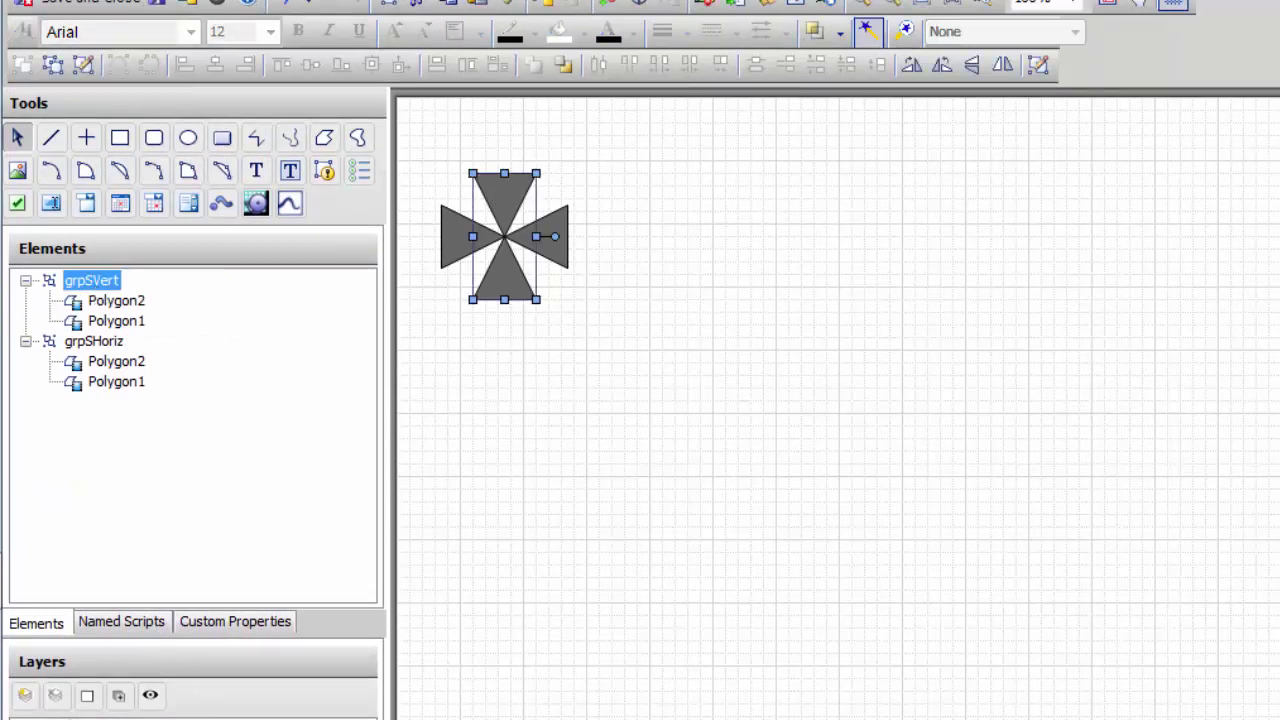
left_click(100, 343)
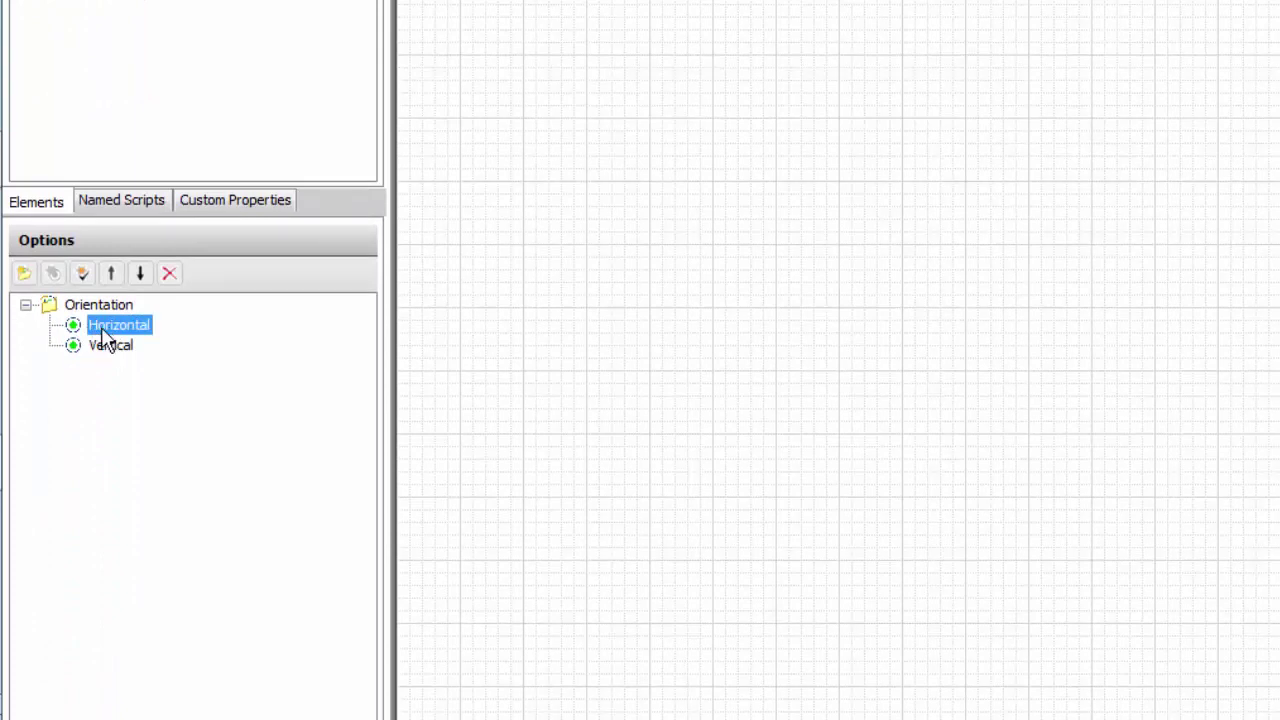
left_click(110, 325)
left_click(116, 325)
type("S")
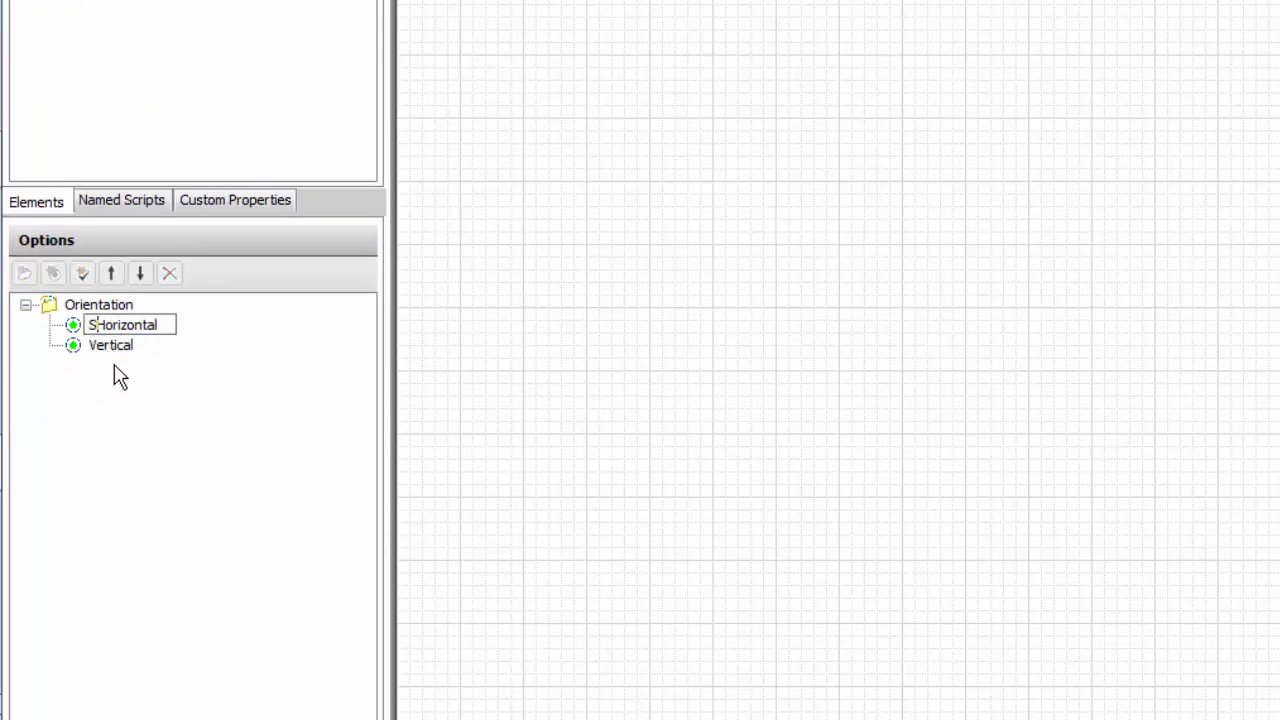
key("Return")
left_click(108, 350)
left_click(103, 347)
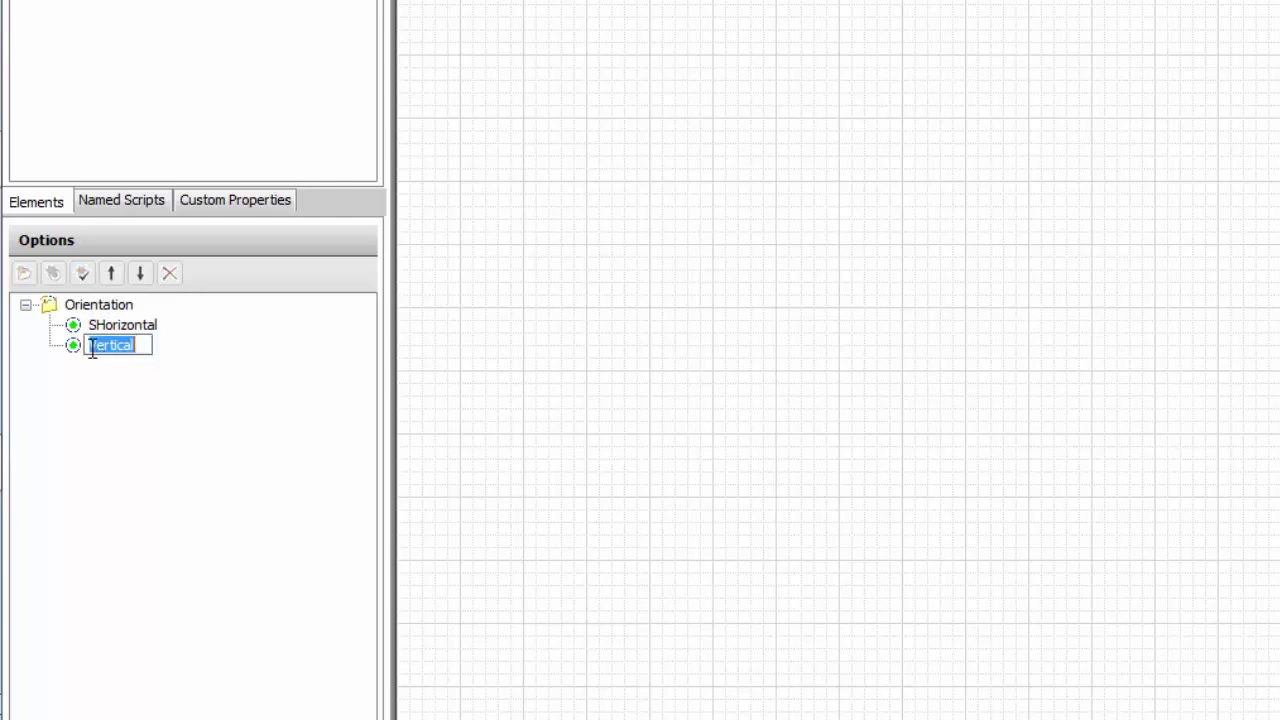
left_click(90, 345)
type("S")
left_click(185, 522)
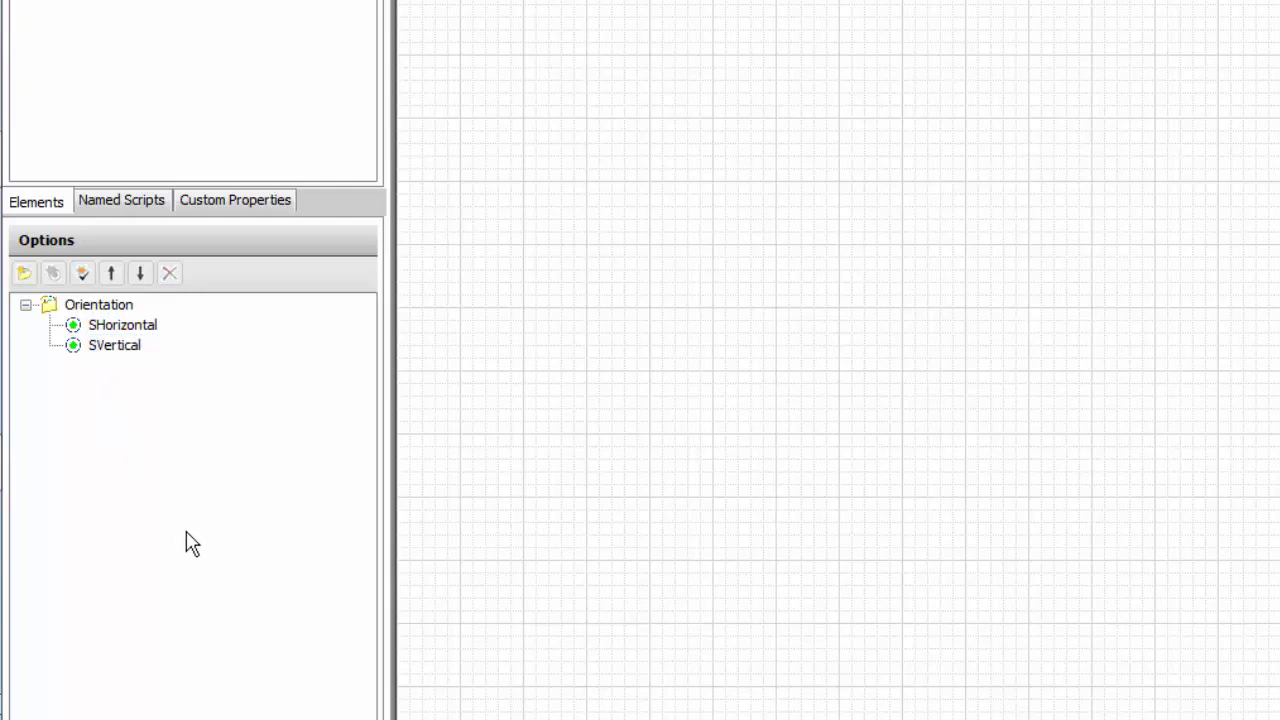
Add a CVertical choice under Orientation and show the per-choice layers
left_click(80, 305)
left_click(54, 274)
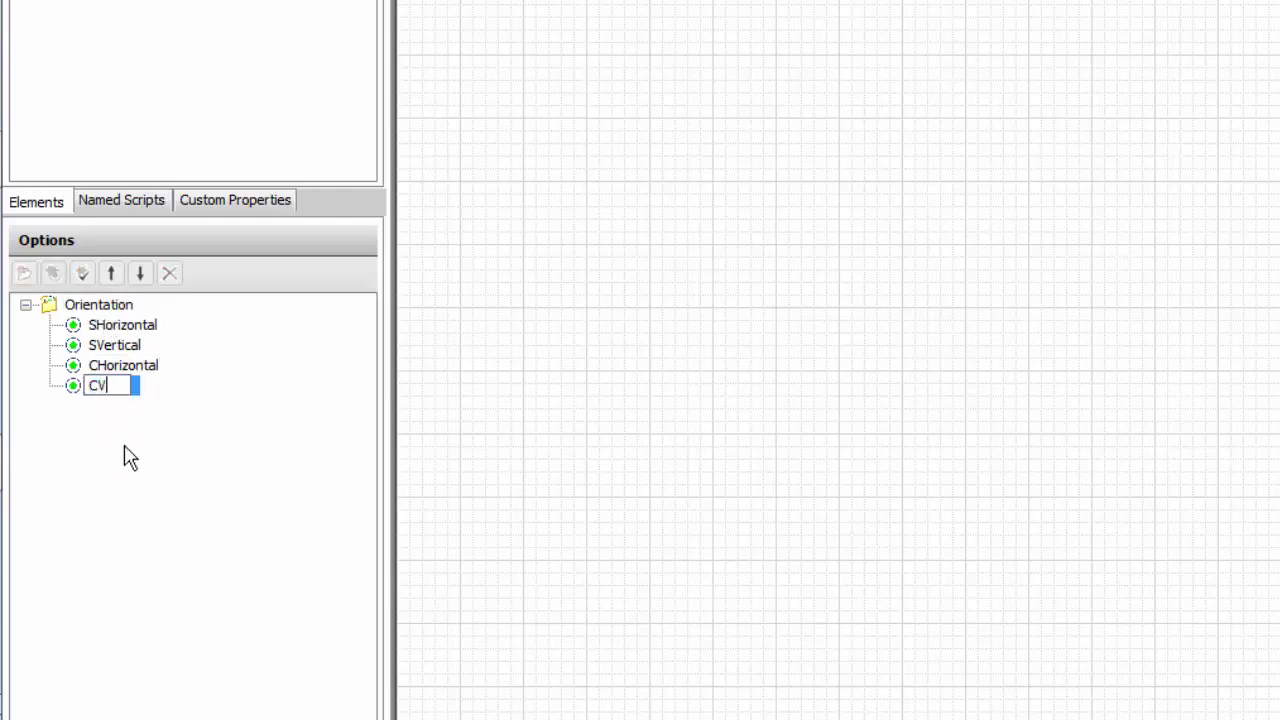
type("ical")
key("Return")
left_click(94, 688)
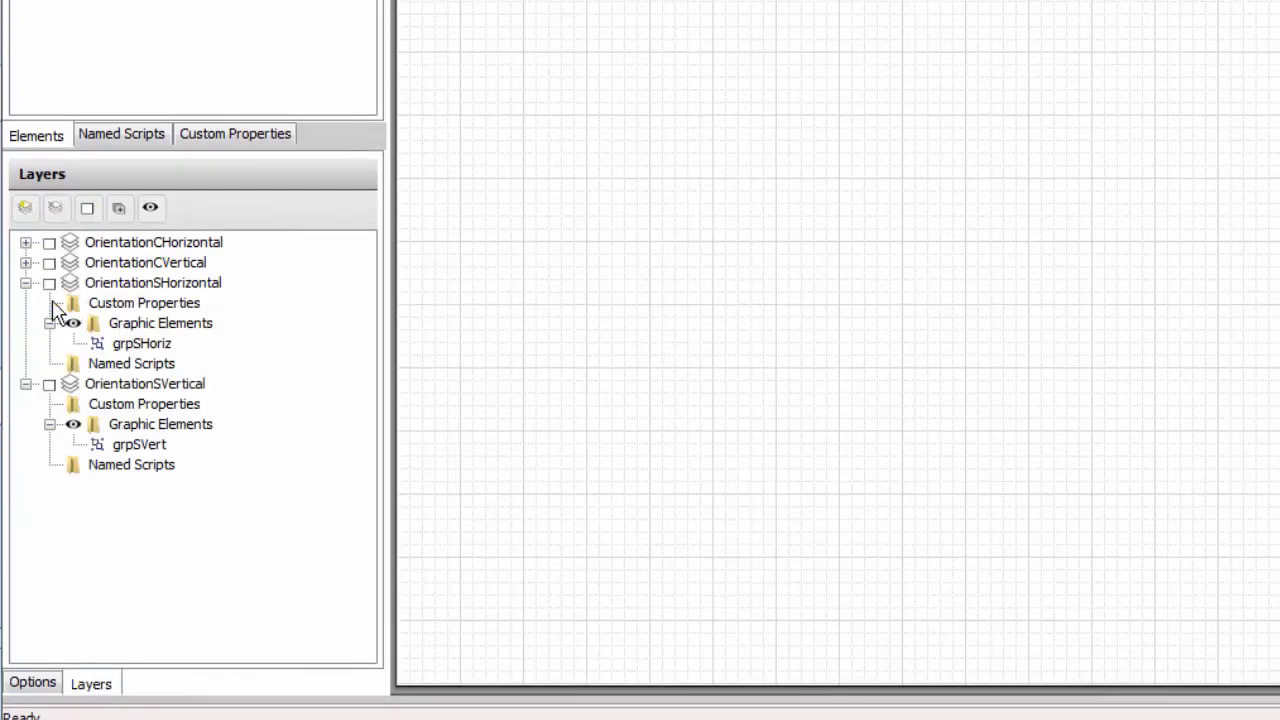
Duplicate the grpSVert bowtie and move the copy below the original symbol
left_click(25, 262)
left_click(25, 242)
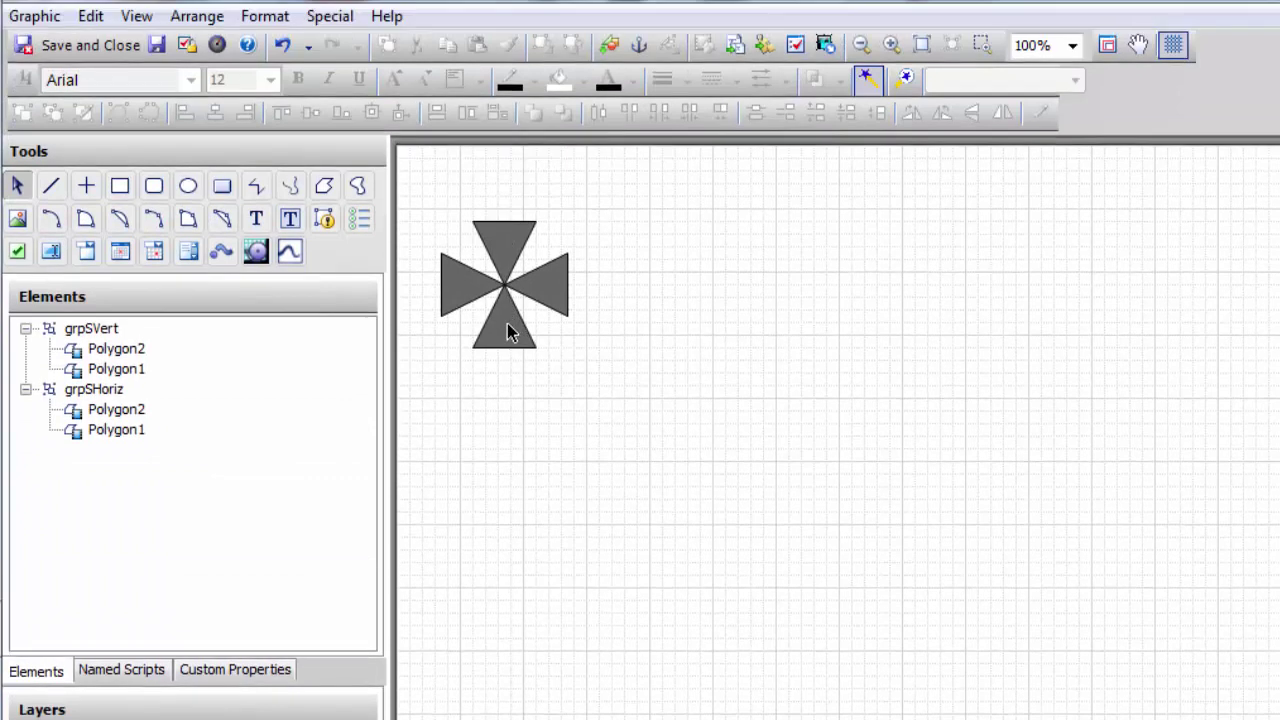
left_click(507, 323)
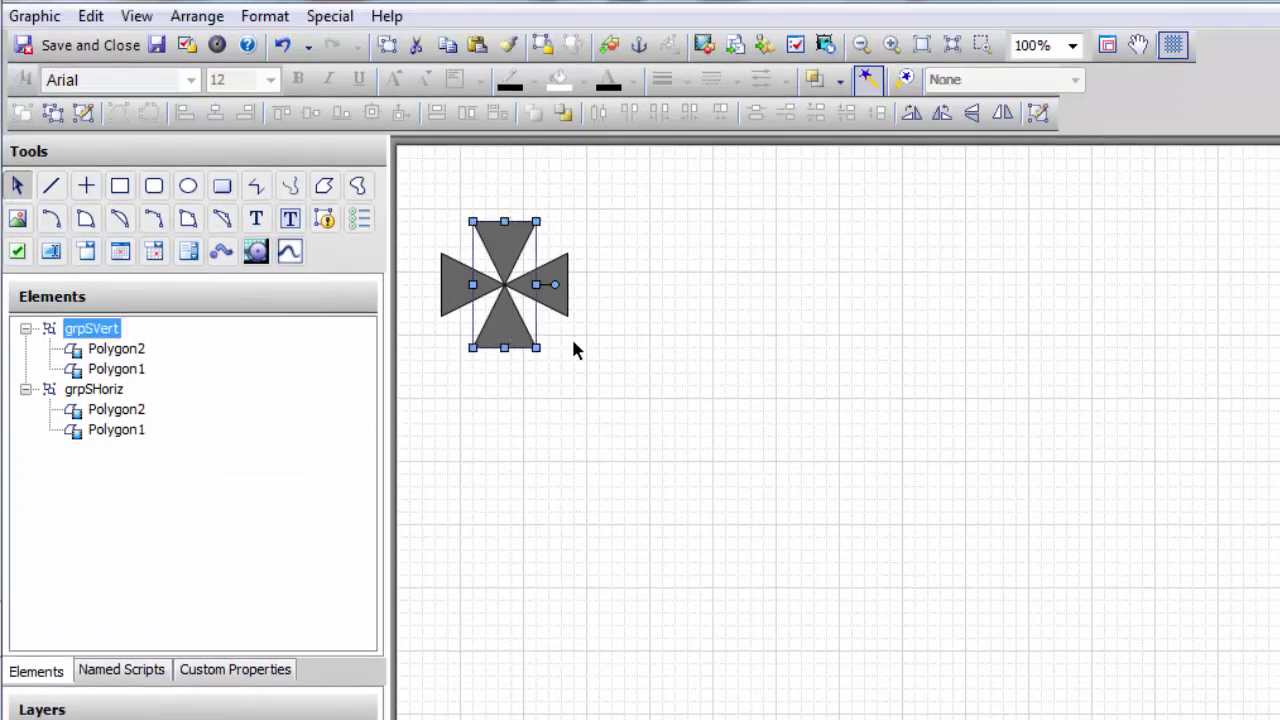
right_click(512, 240)
left_click(588, 252)
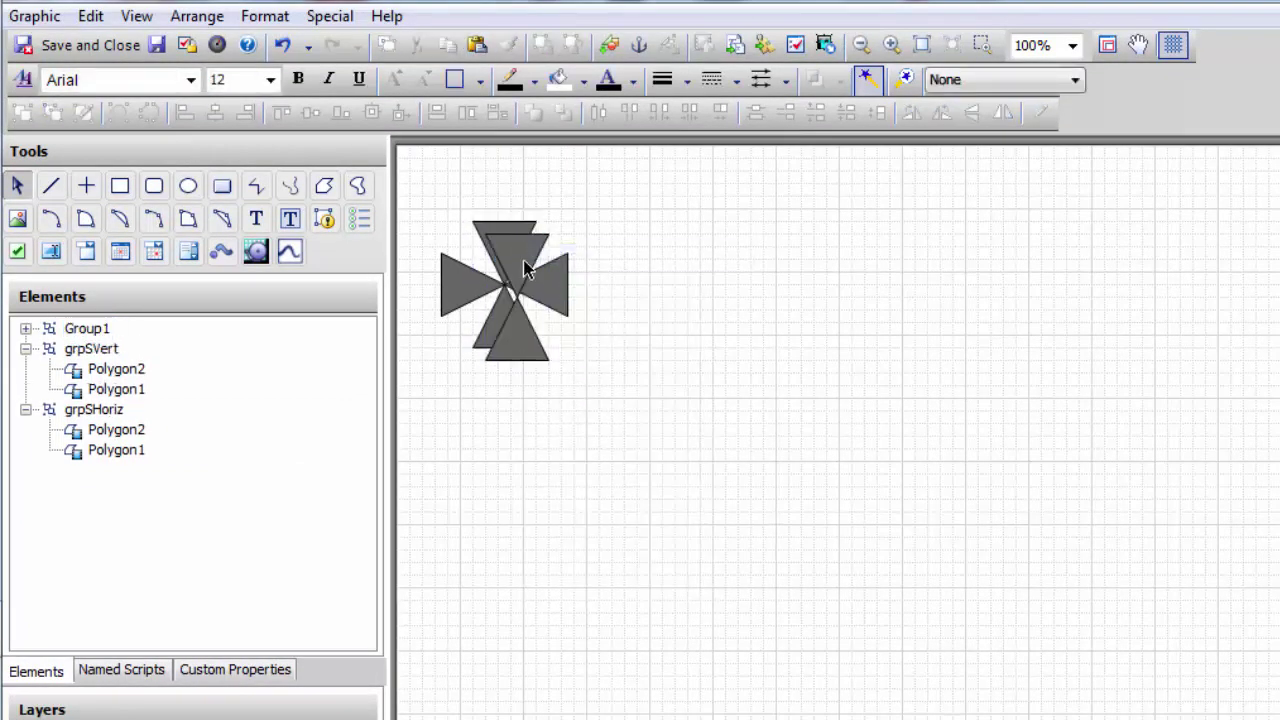
left_click_drag(528, 266, 528, 443)
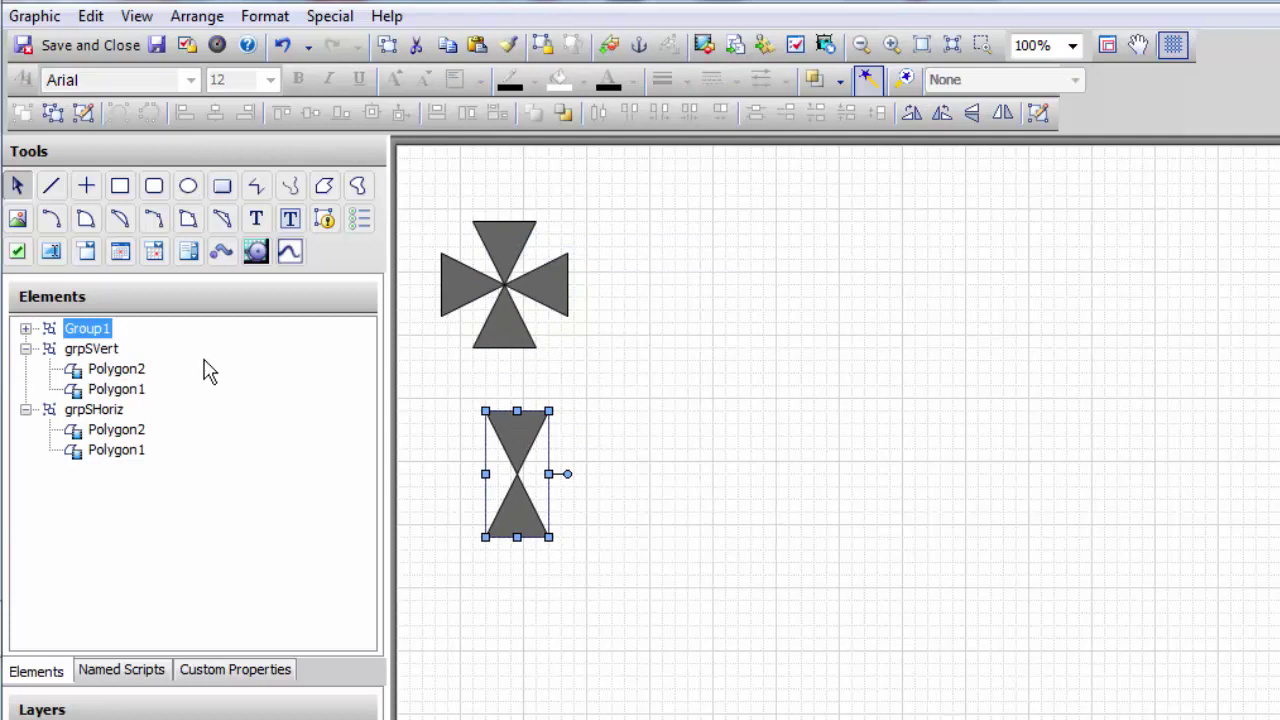
Ungroup the copied bowtie and delete its lower triangle
right_click(104, 345)
right_click(98, 330)
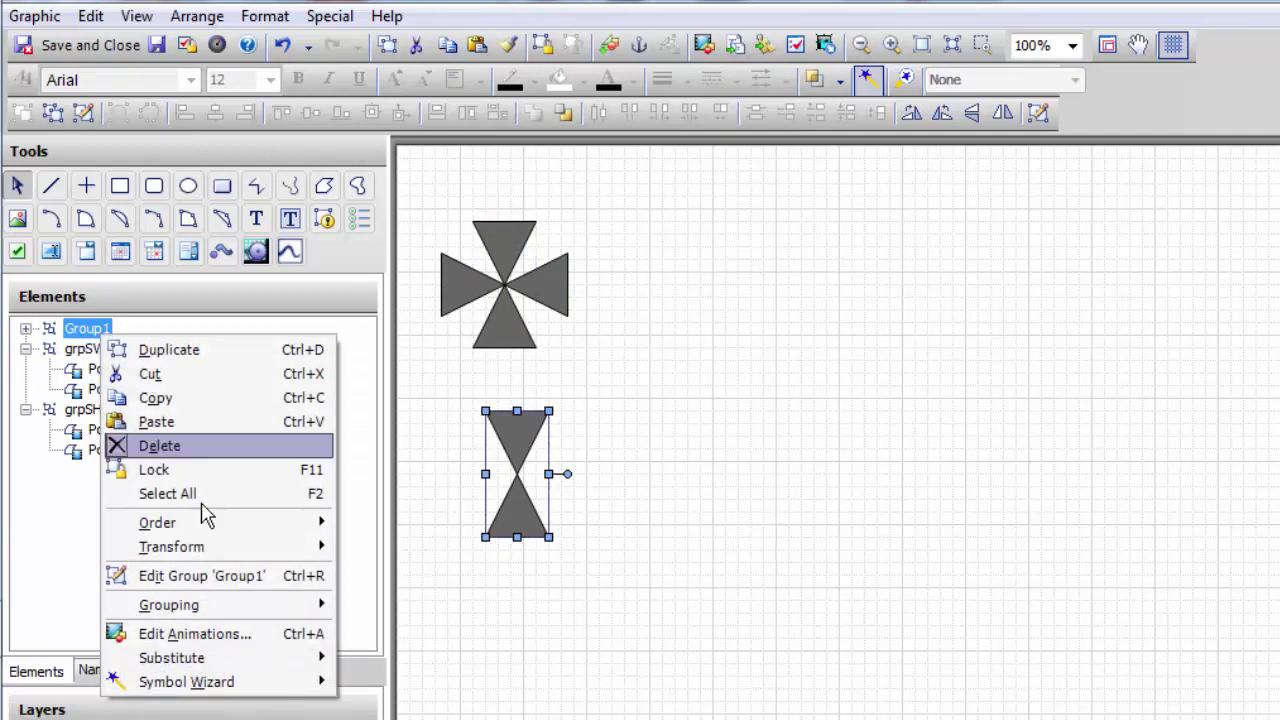
mouse_move(228, 614)
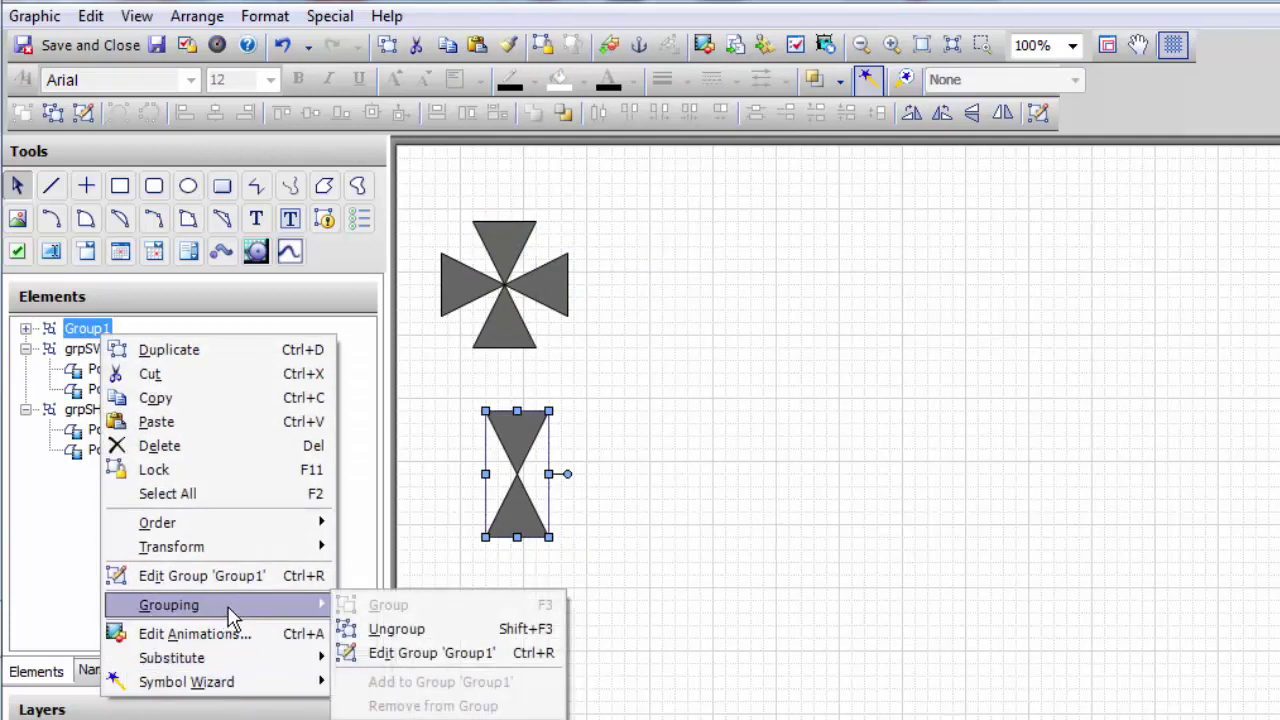
left_click(375, 630)
left_click(515, 484)
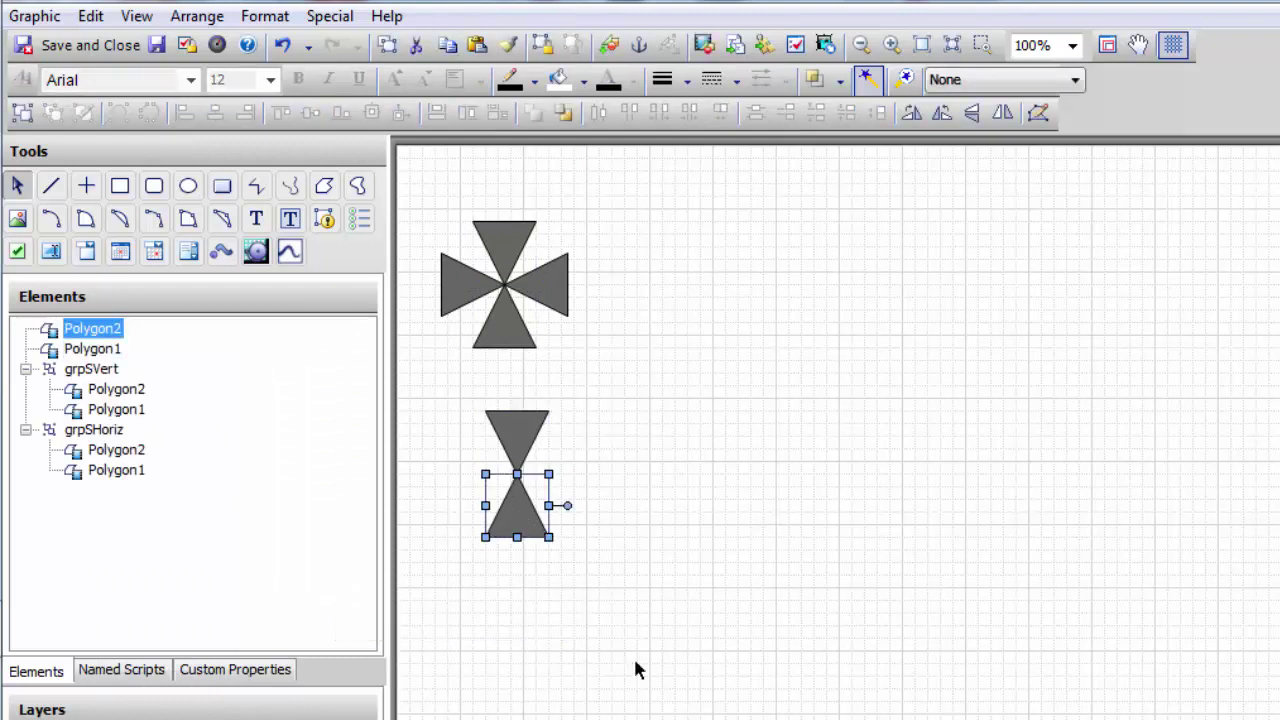
key("Delete")
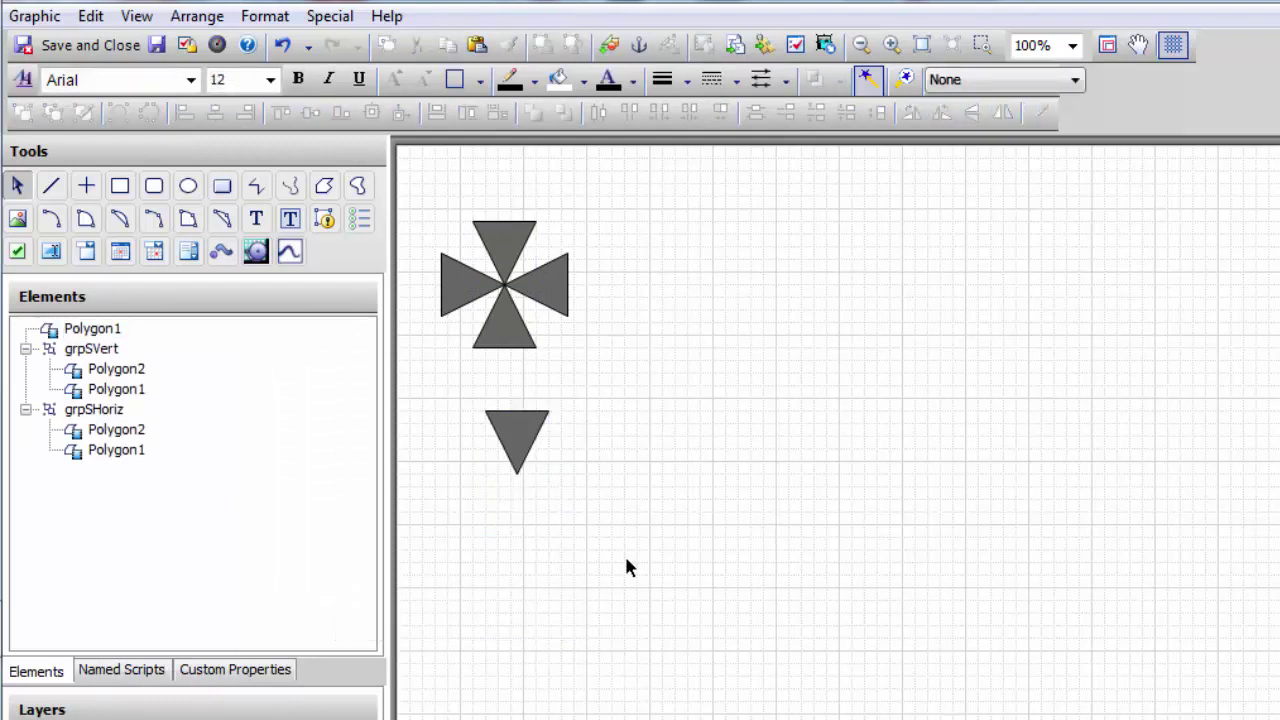
Give the remaining triangle a Truth Table fill on the Integer expression Status
double_click(517, 452)
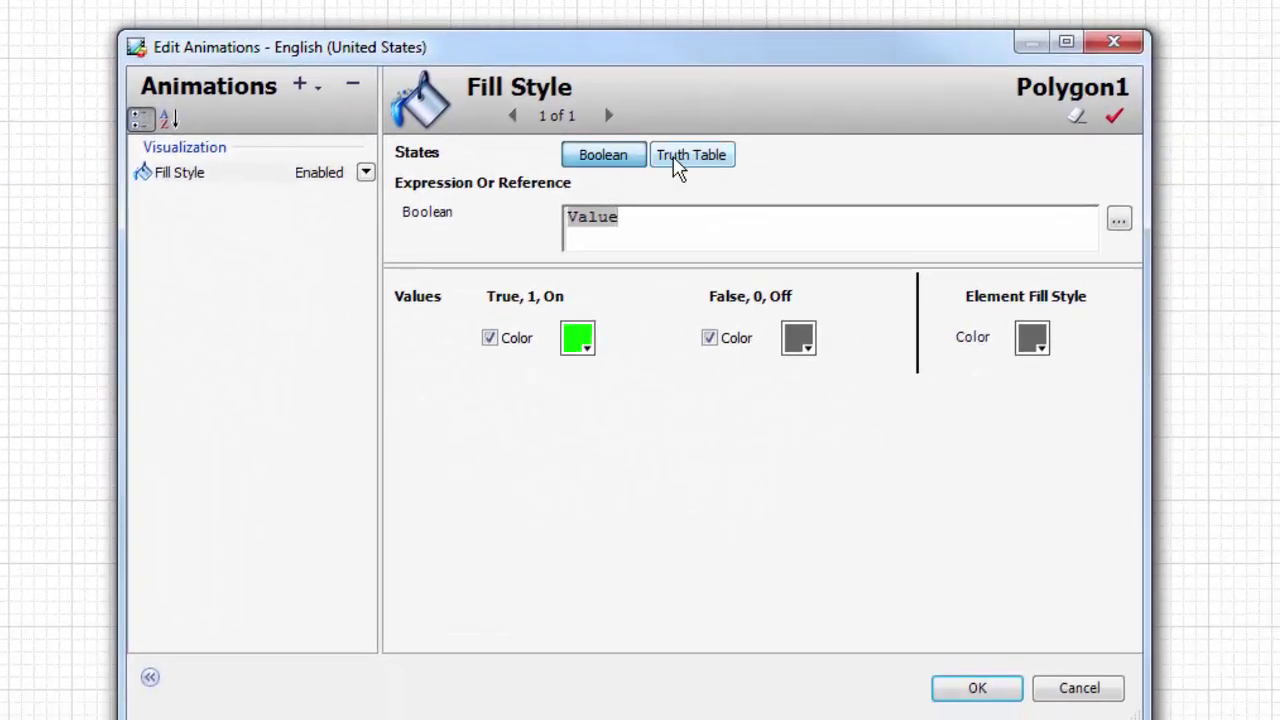
left_click(677, 163)
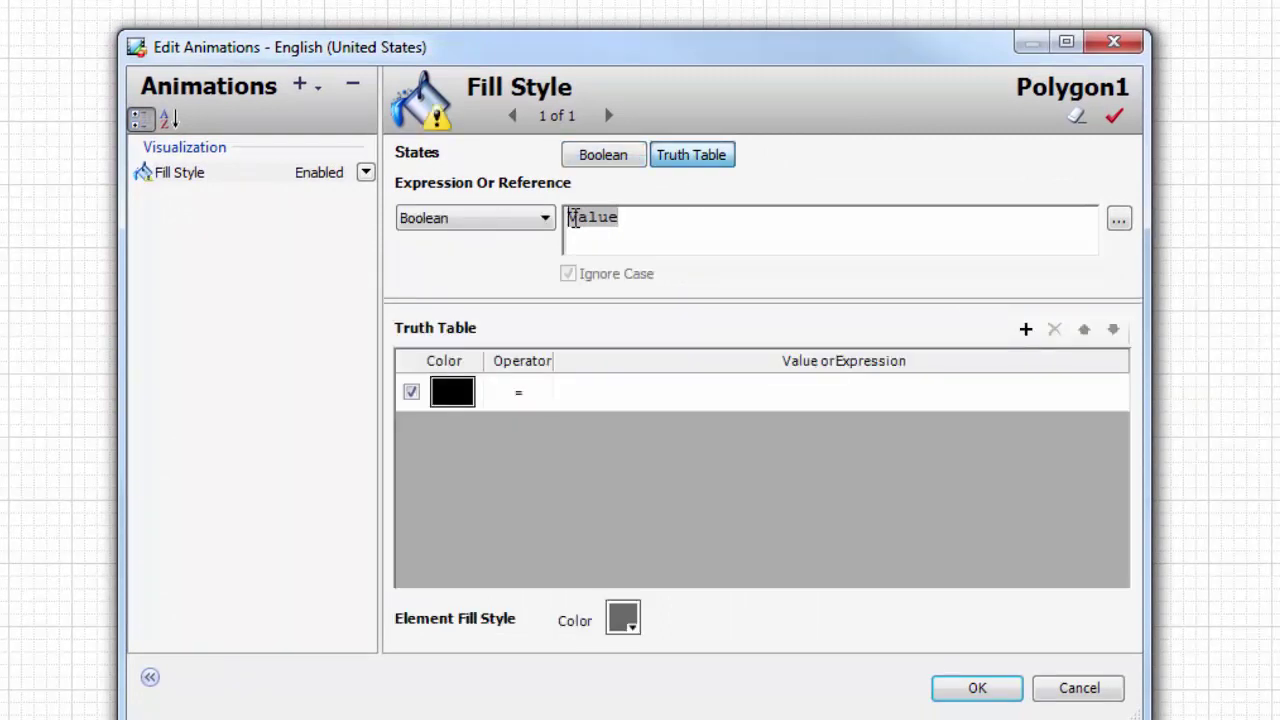
left_click(528, 228)
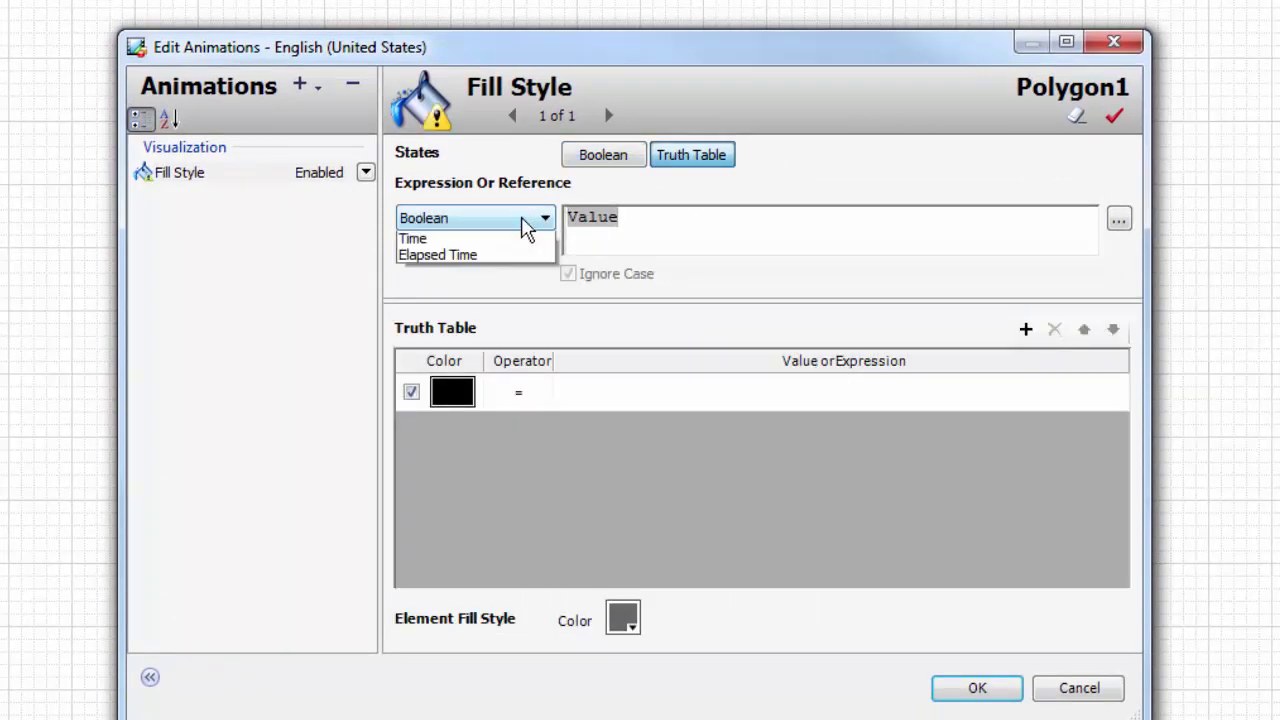
left_click(492, 291)
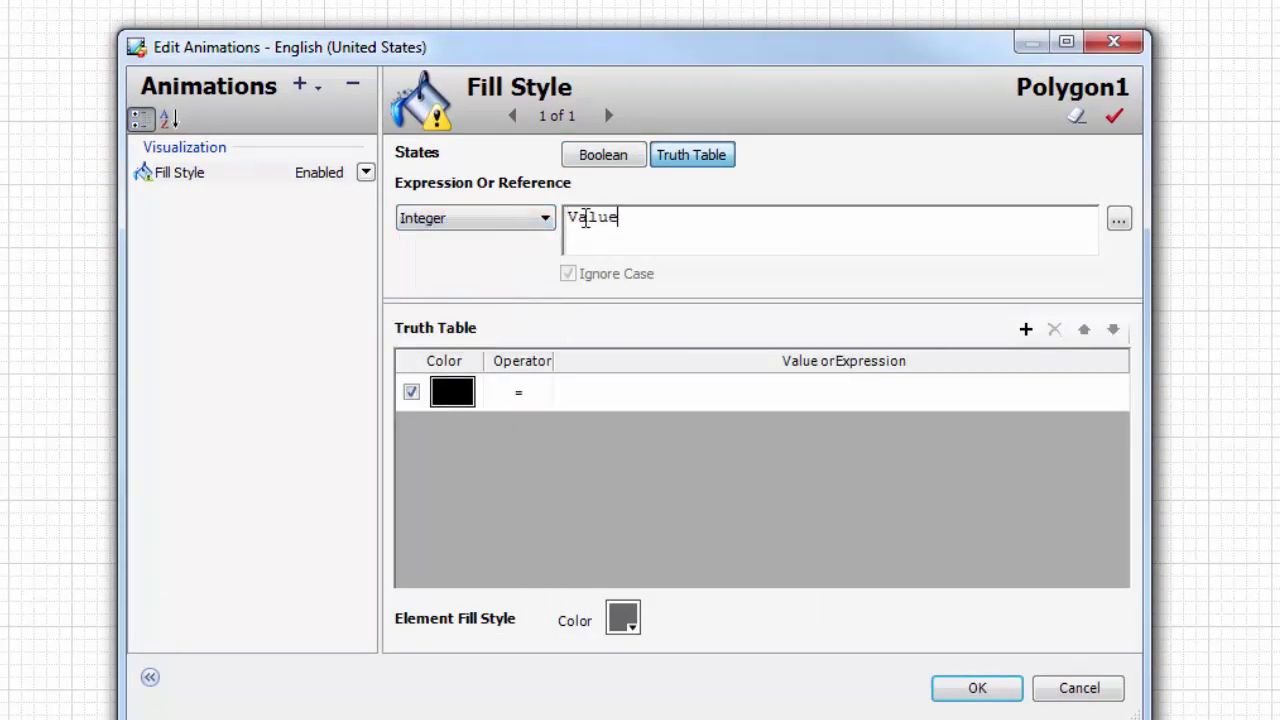
type("Stat")
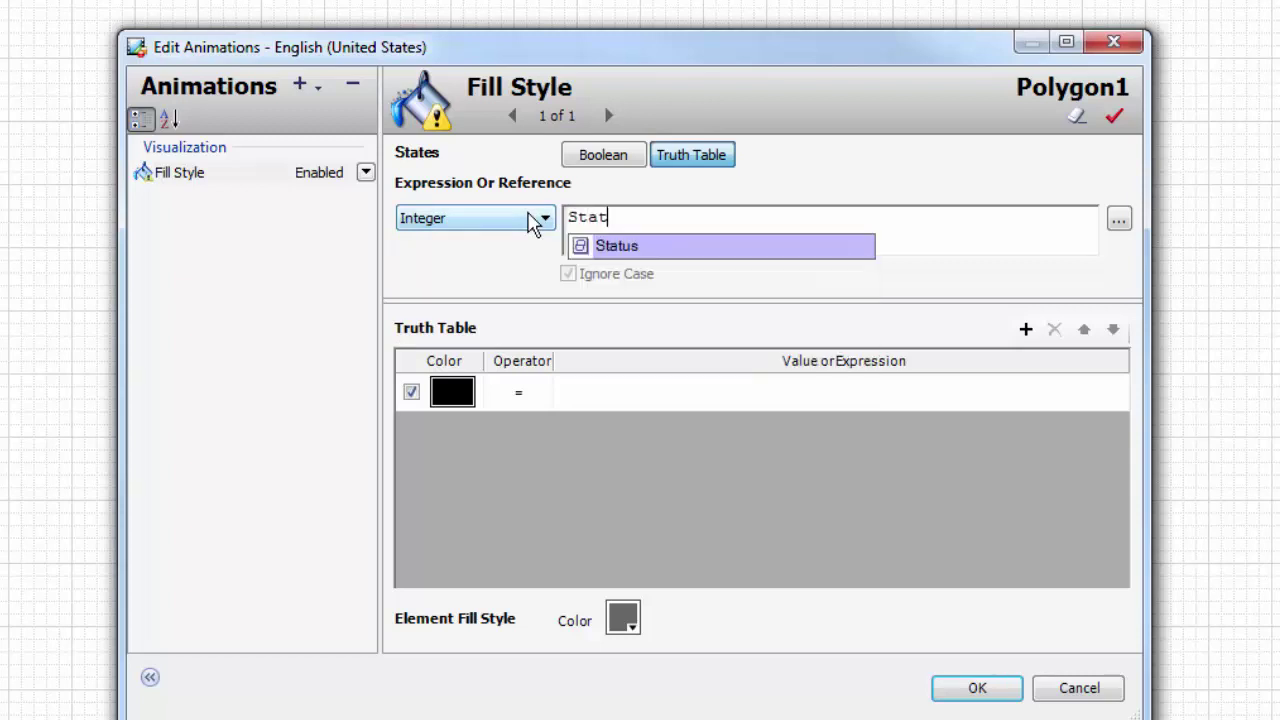
left_click(628, 246)
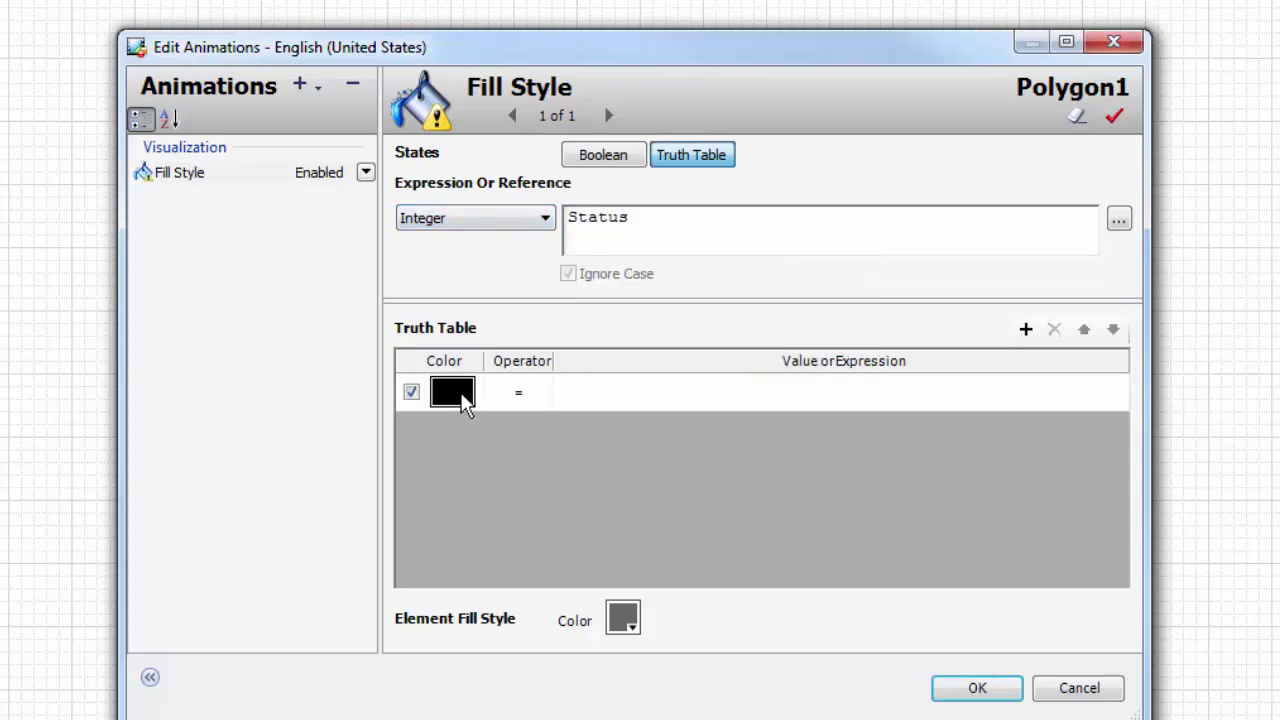
Make the first truth-table row fill grey when Status = 0
left_click(452, 393)
left_click(722, 131)
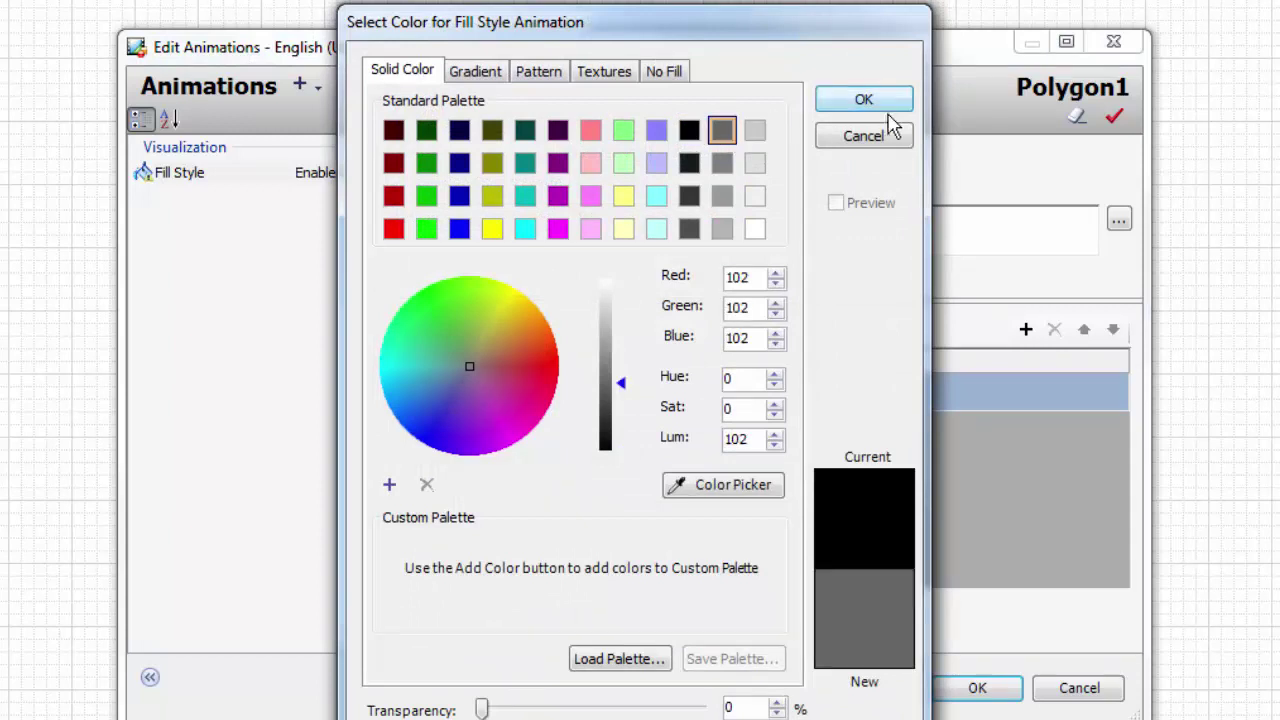
left_click(872, 106)
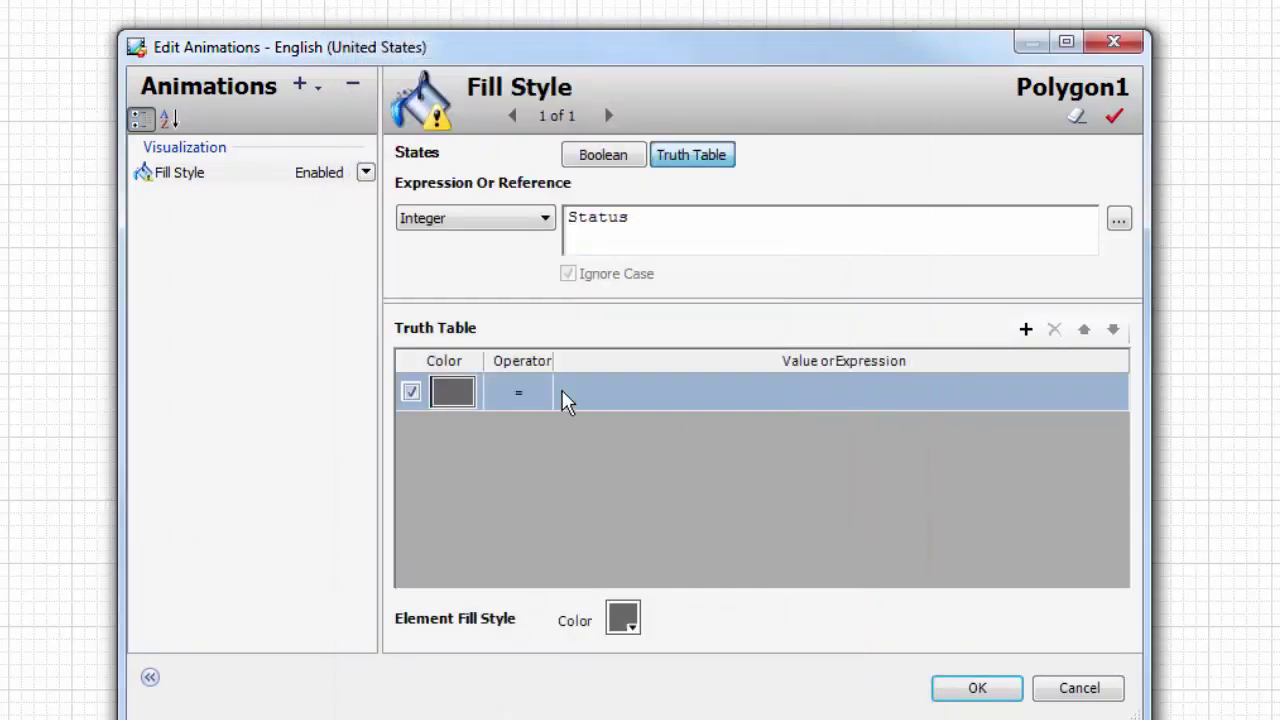
left_click(511, 397)
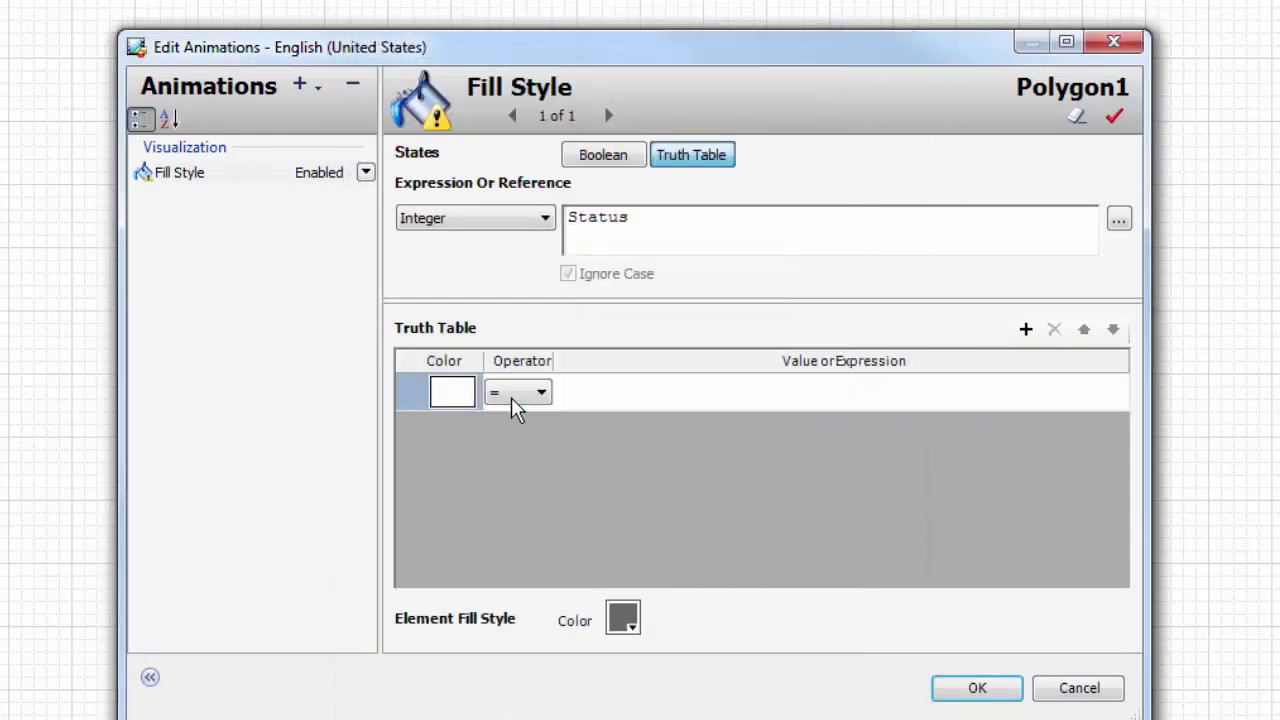
left_click(584, 390)
type("0")
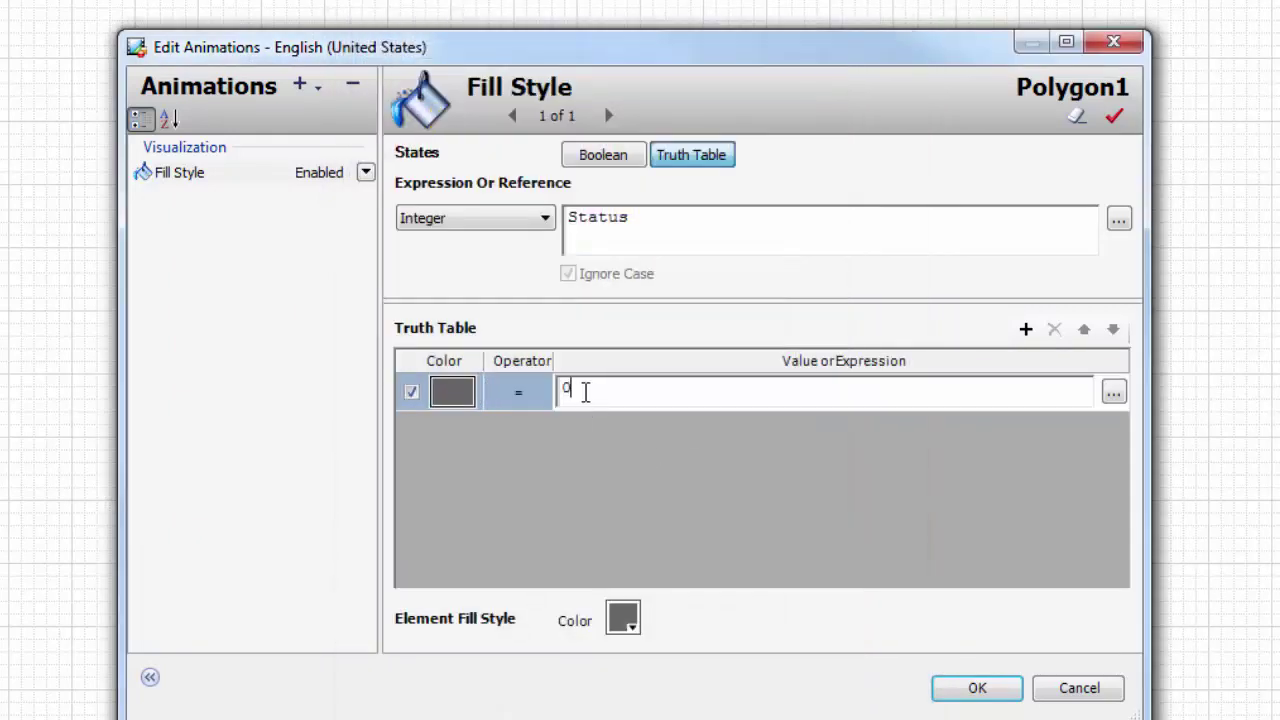
left_click(668, 452)
Add a second row filling bright green when Status = 1
left_click(1026, 329)
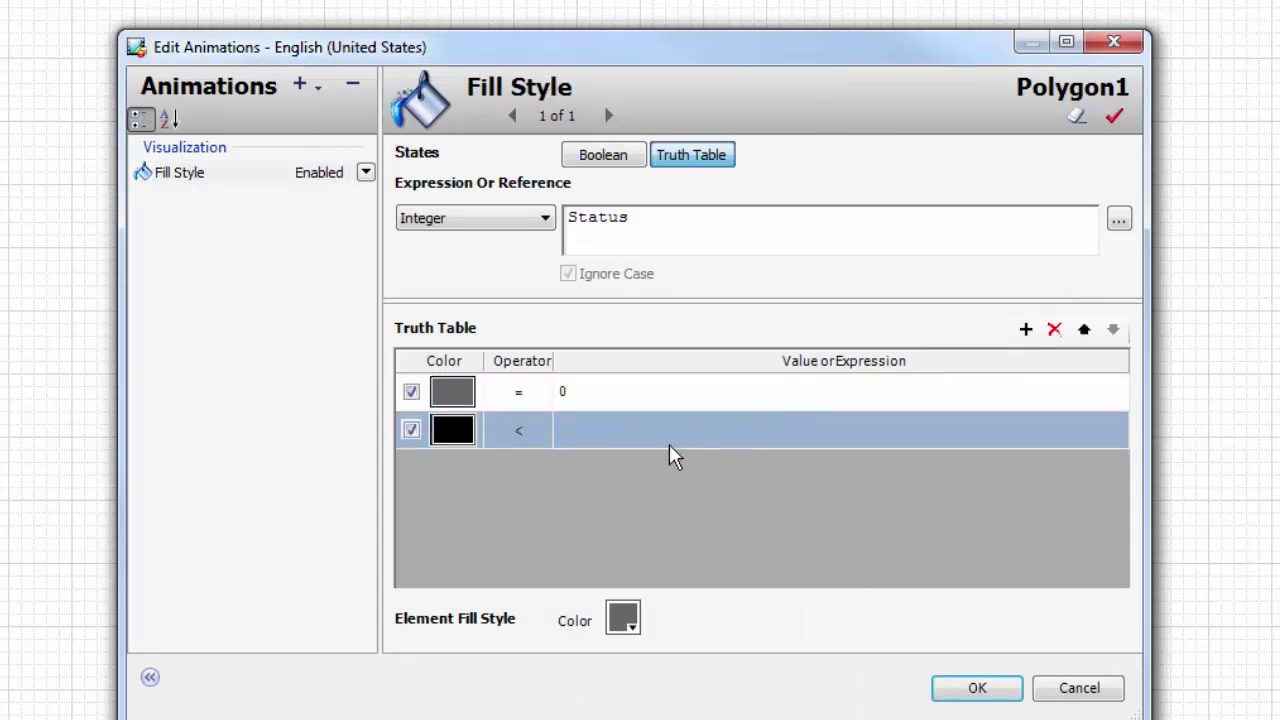
left_click(462, 431)
left_click(426, 230)
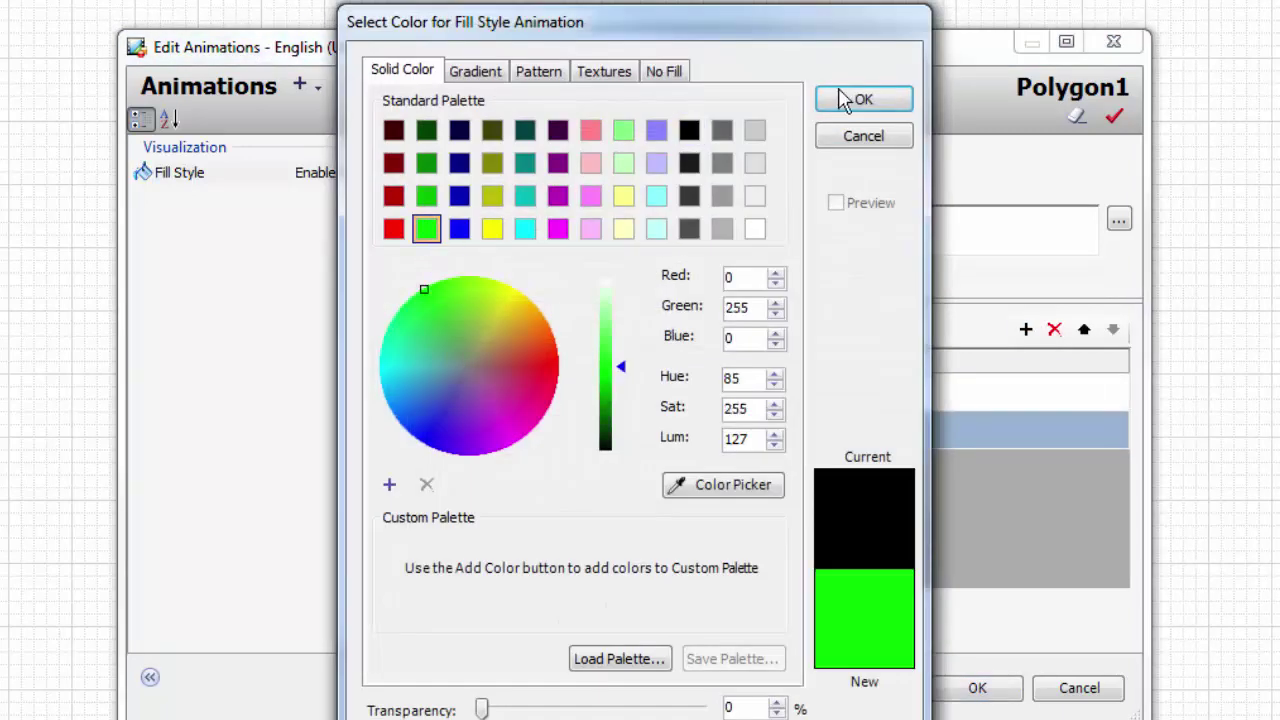
left_click(862, 100)
left_click(513, 432)
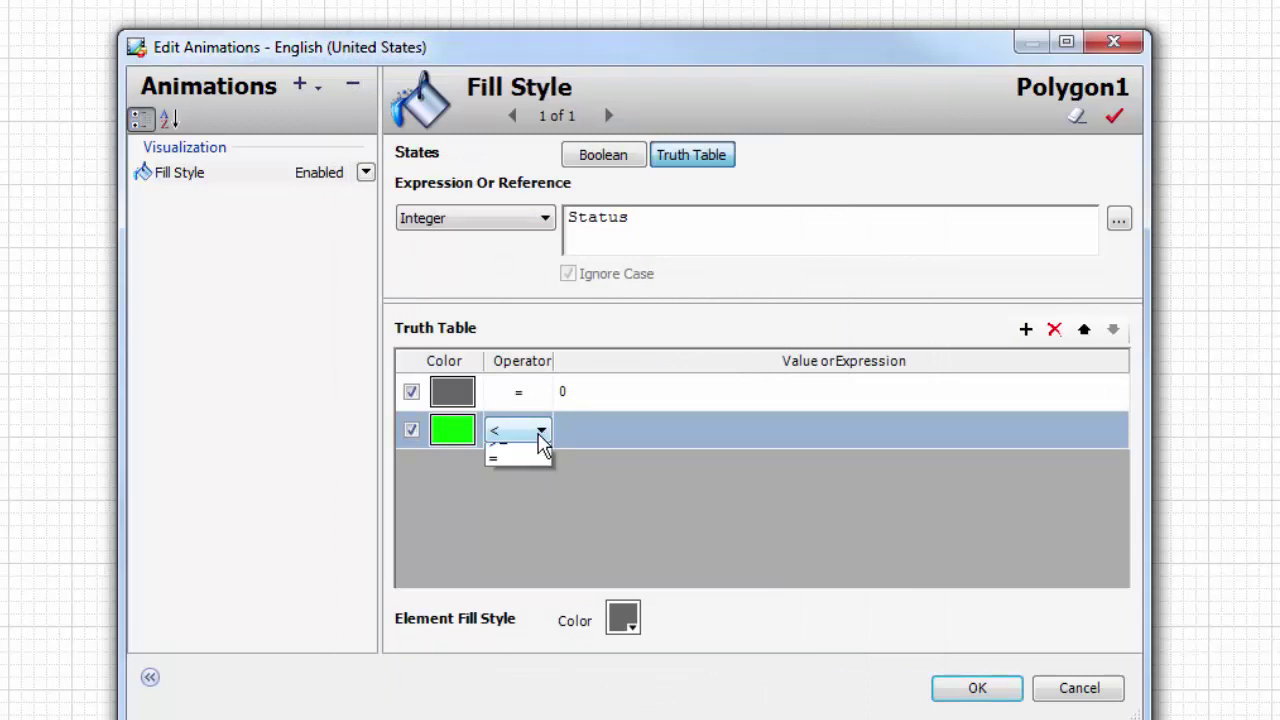
left_click(534, 514)
left_click(592, 438)
type("1")
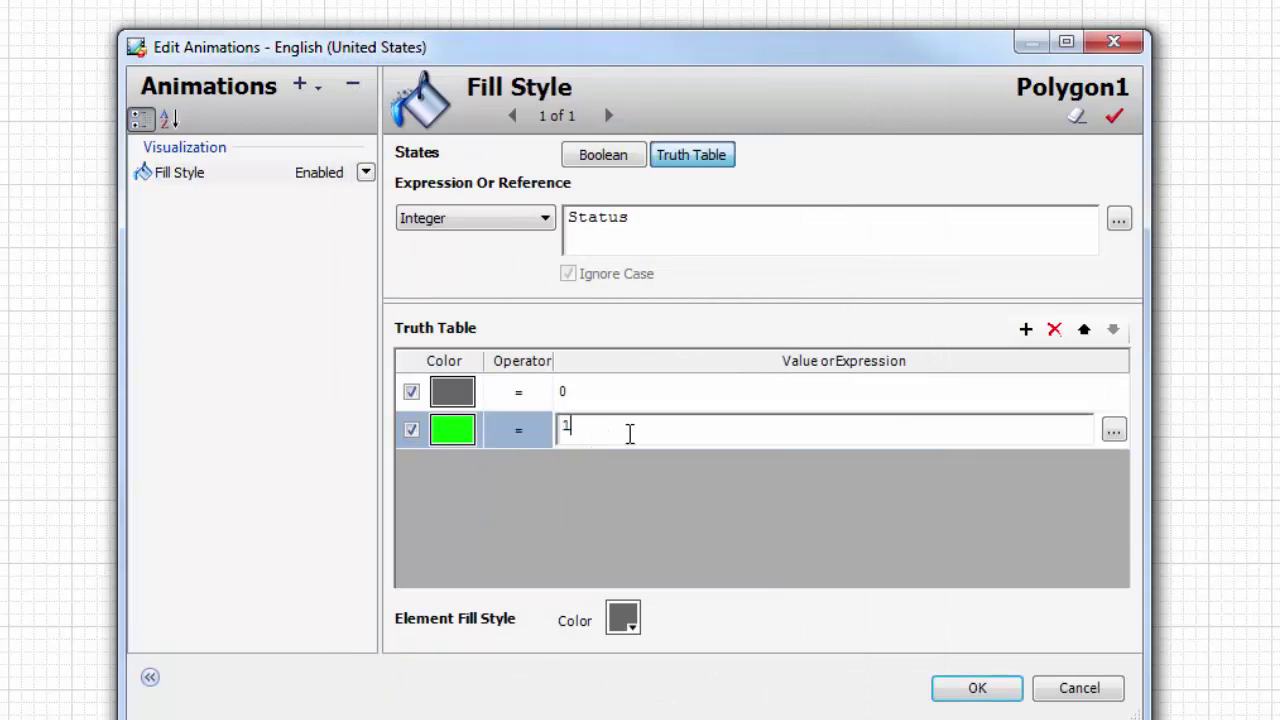
left_click(630, 472)
Add a third row filling white when Status = 2
left_click(1026, 329)
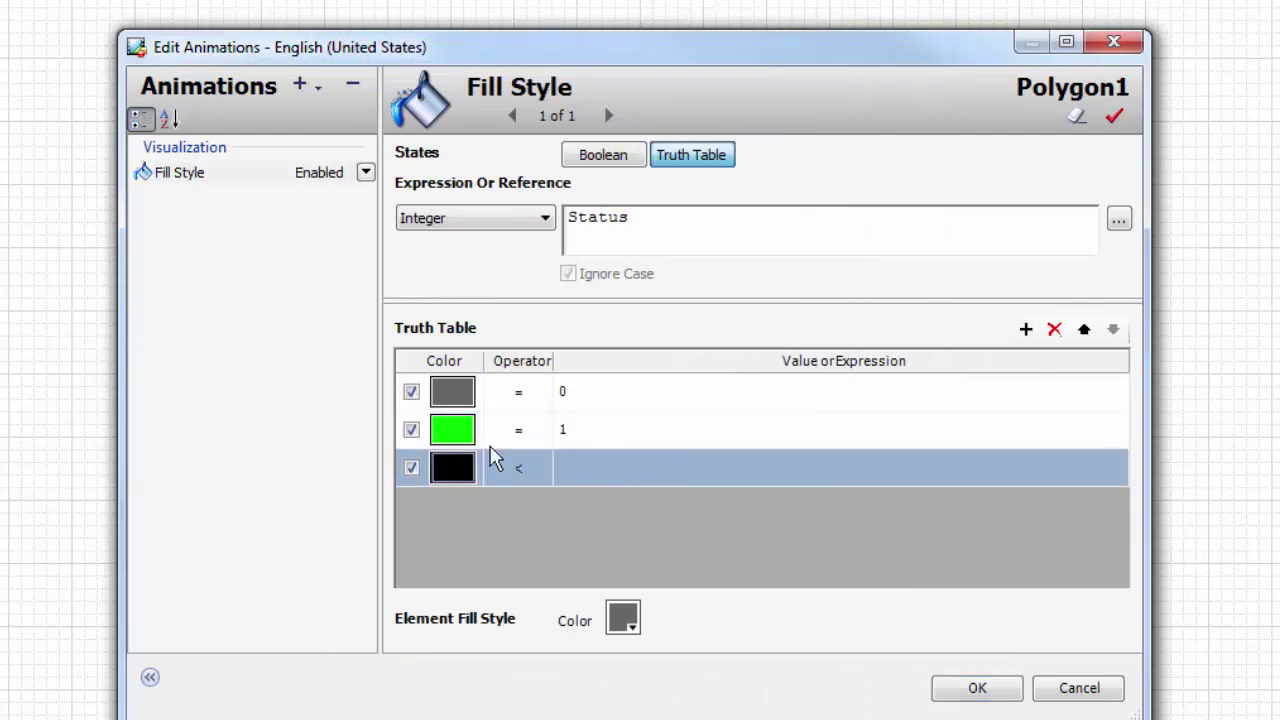
left_click(468, 466)
left_click(757, 226)
left_click(893, 104)
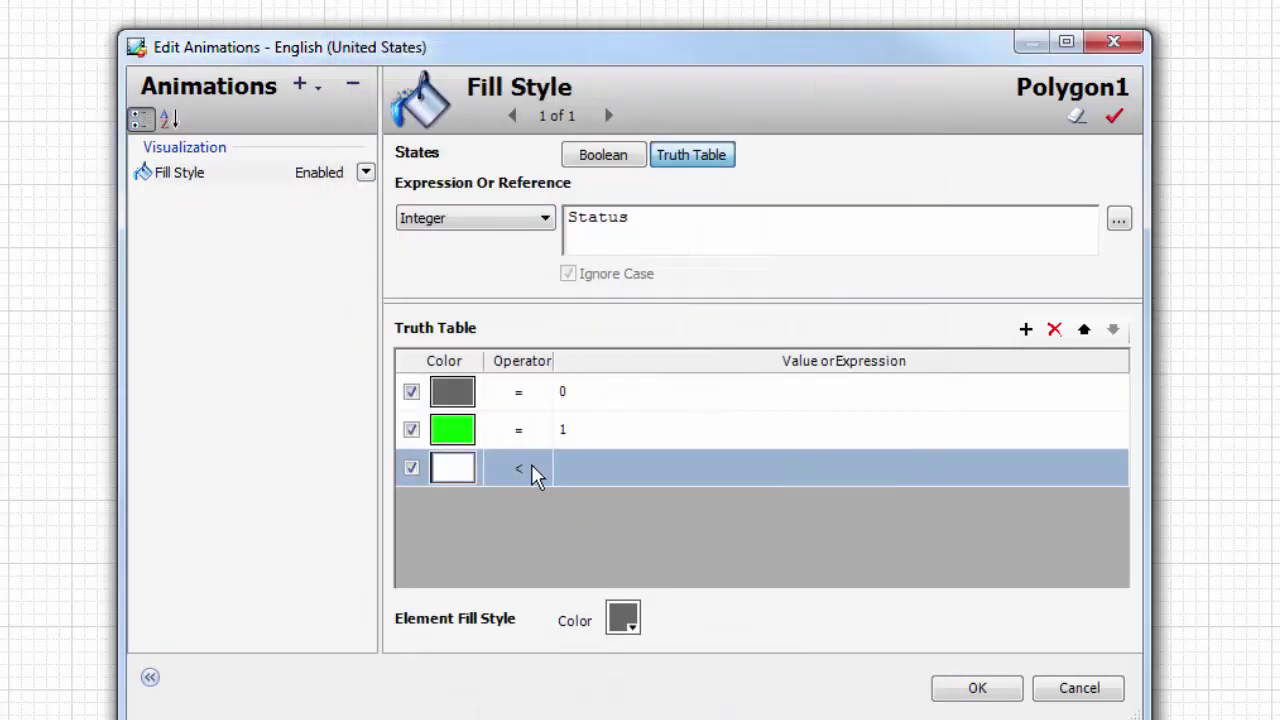
left_click(531, 476)
left_click(539, 476)
left_click(520, 555)
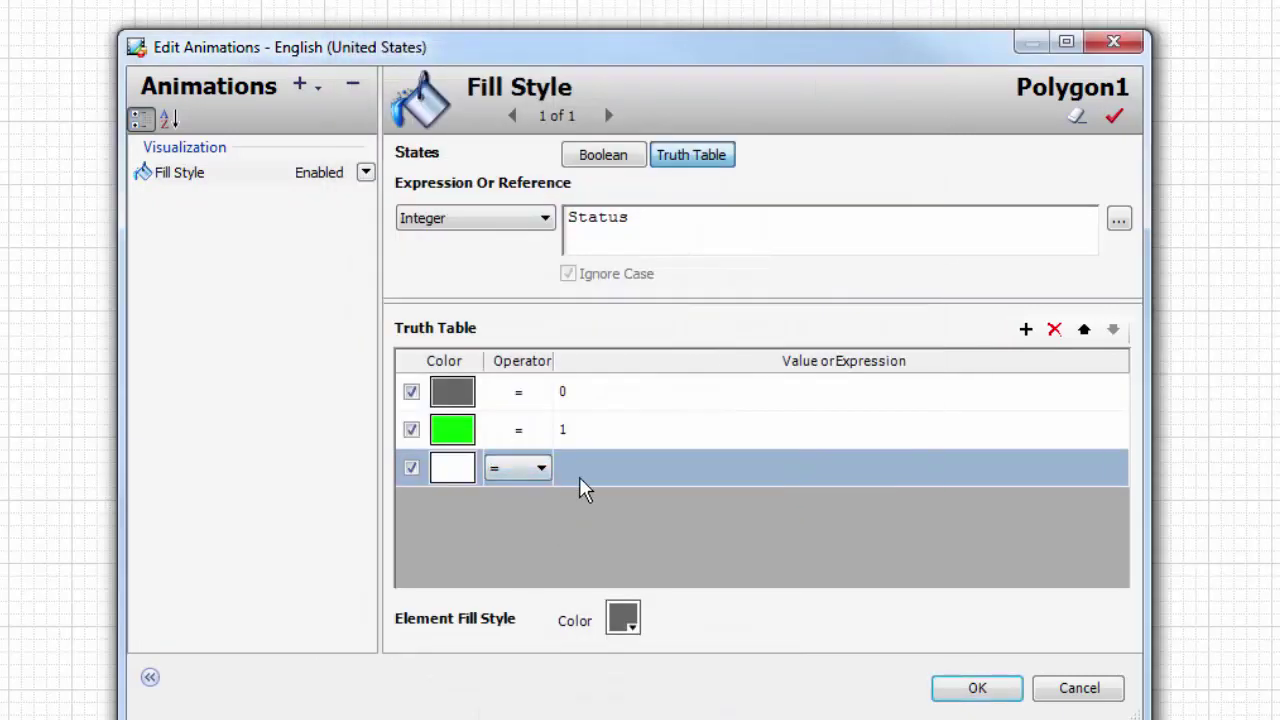
left_click(585, 468)
type("2")
key("Return")
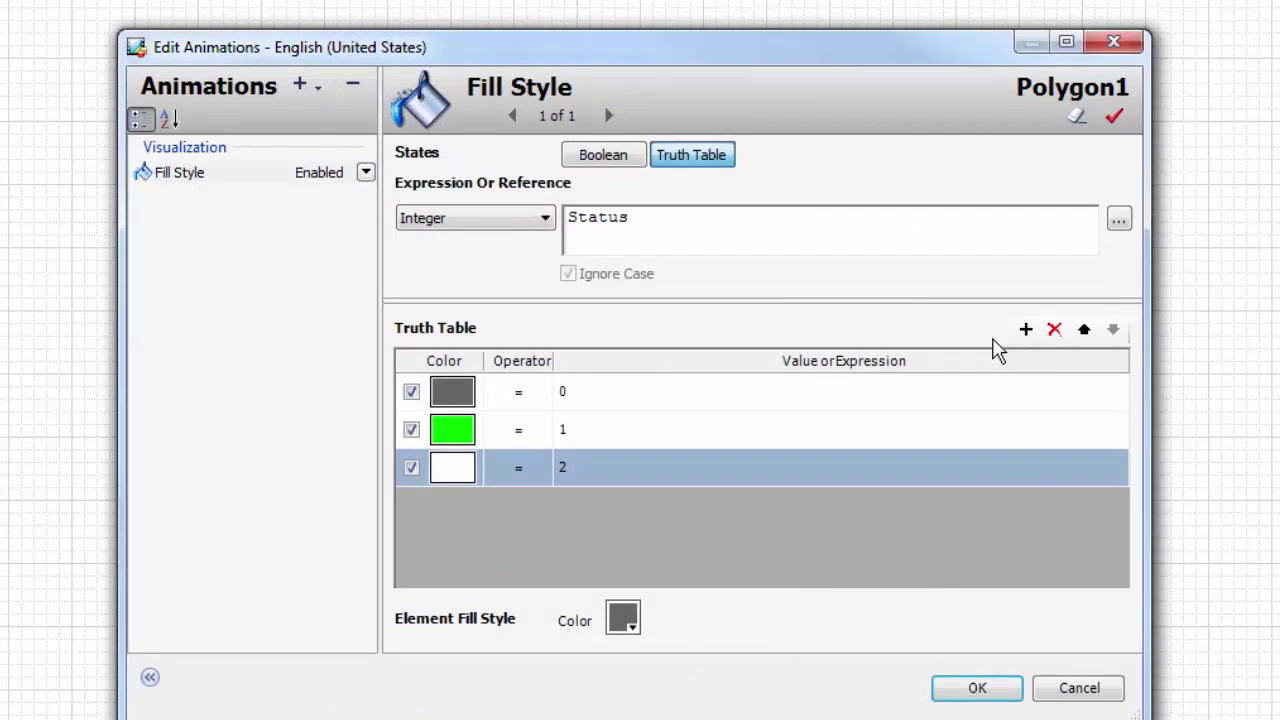
Add a fourth row filling magenta when Status = 3
left_click(1026, 329)
left_click(455, 503)
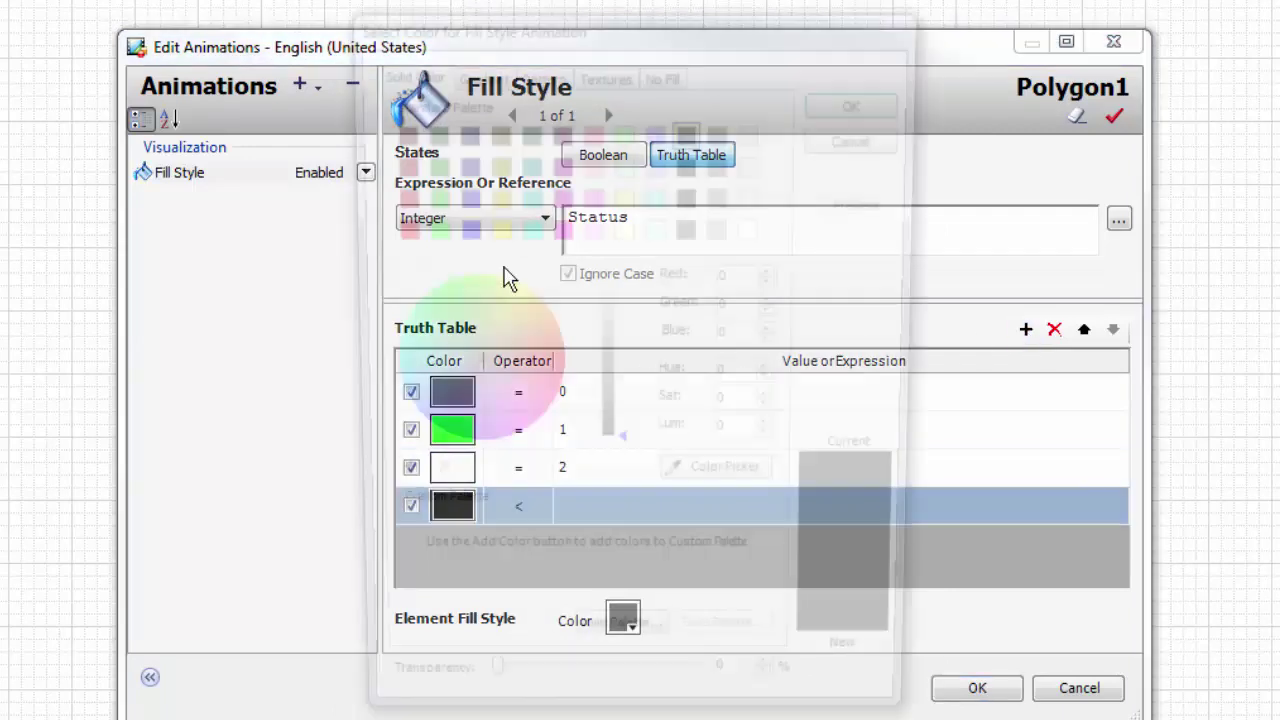
left_click(558, 229)
left_click(848, 103)
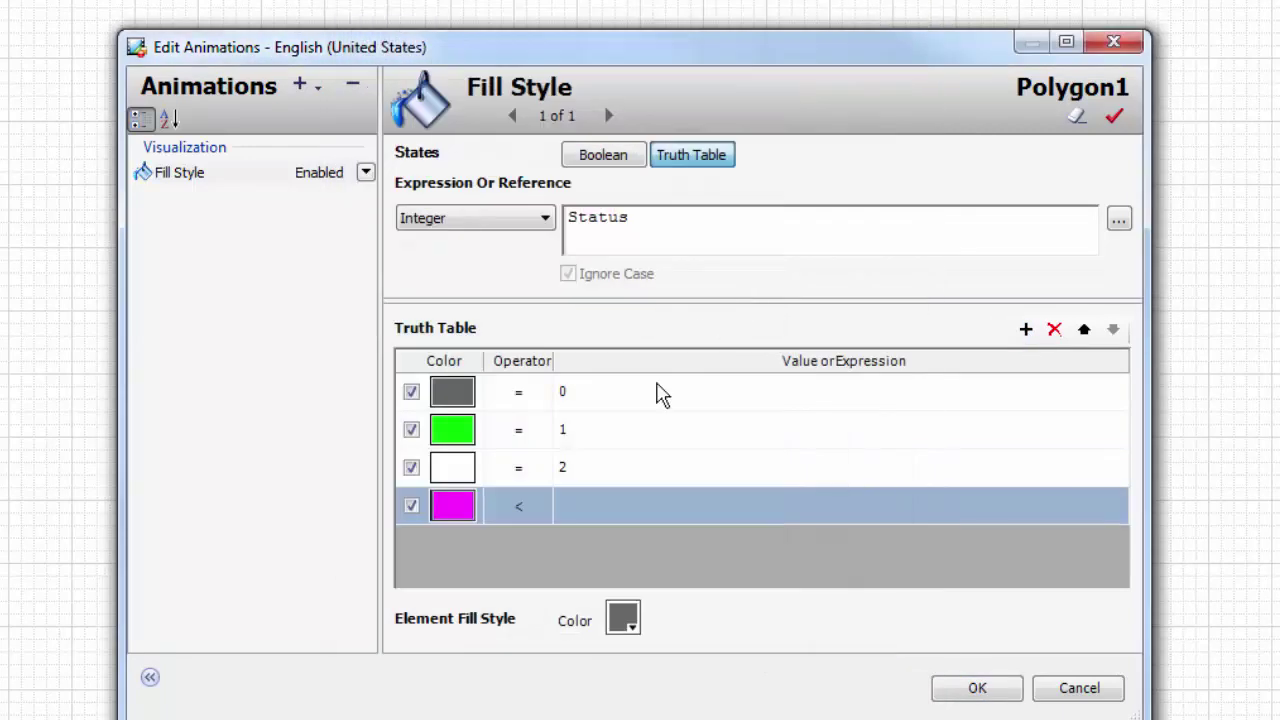
left_click(518, 523)
left_click(543, 505)
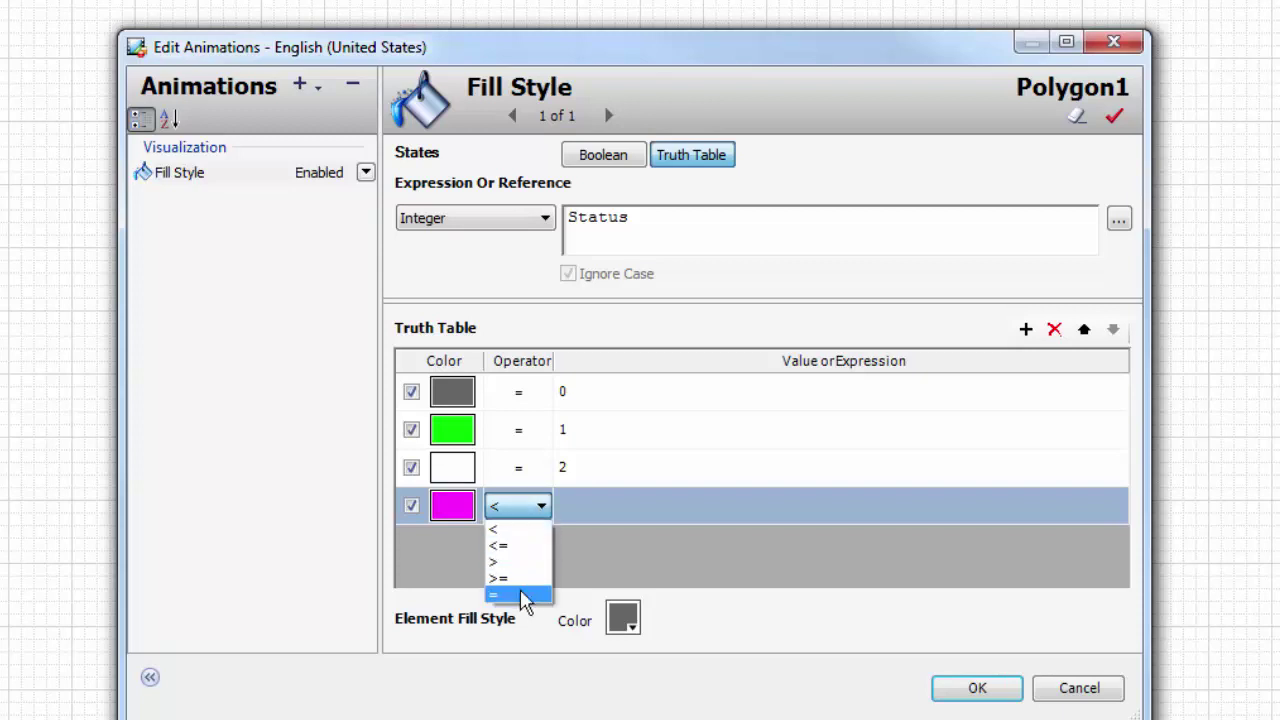
left_click(526, 597)
left_click(593, 520)
type("3")
left_click(578, 556)
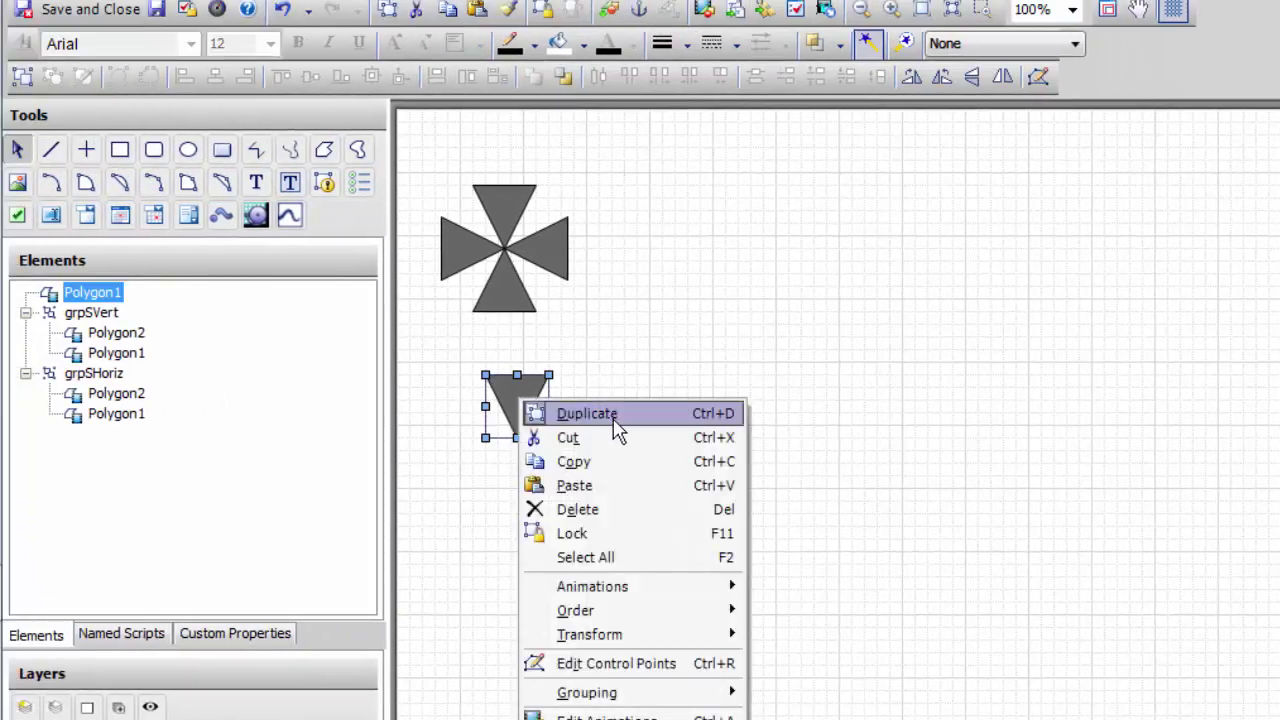
Duplicate the animated triangle, flip it upward and place it below to form a bowtie
left_click(614, 410)
right_click(527, 412)
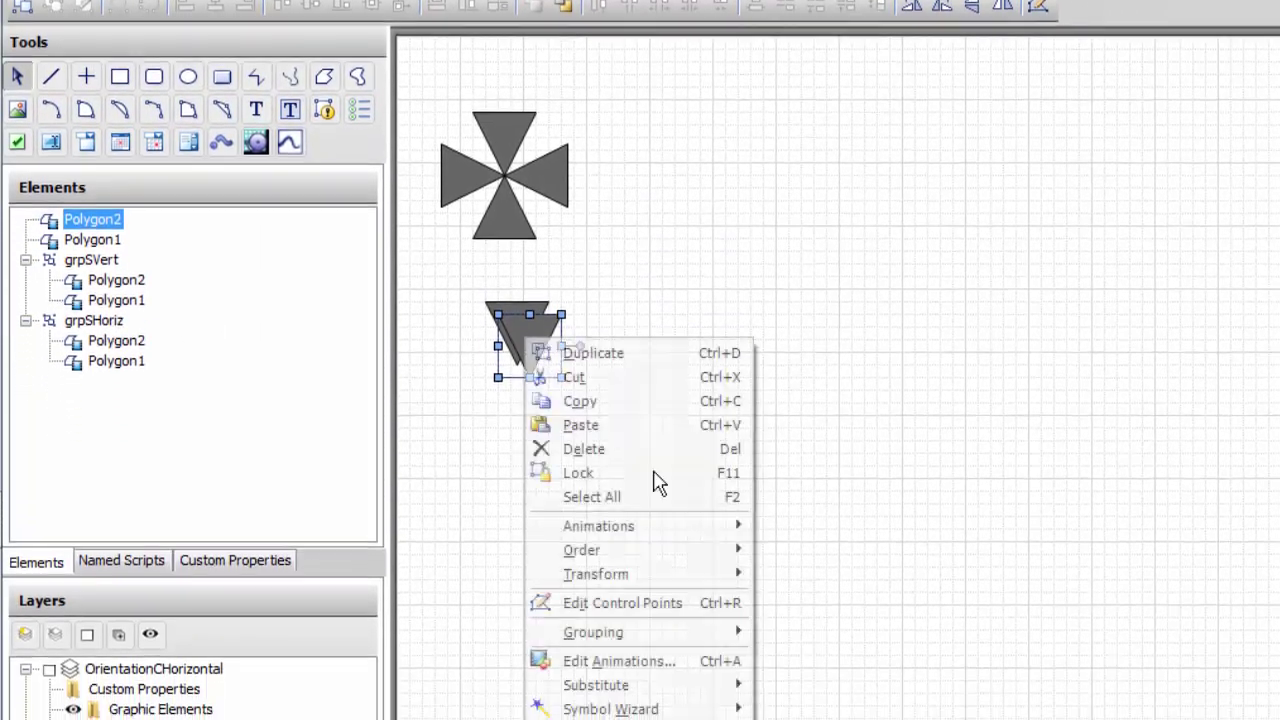
mouse_move(652, 569)
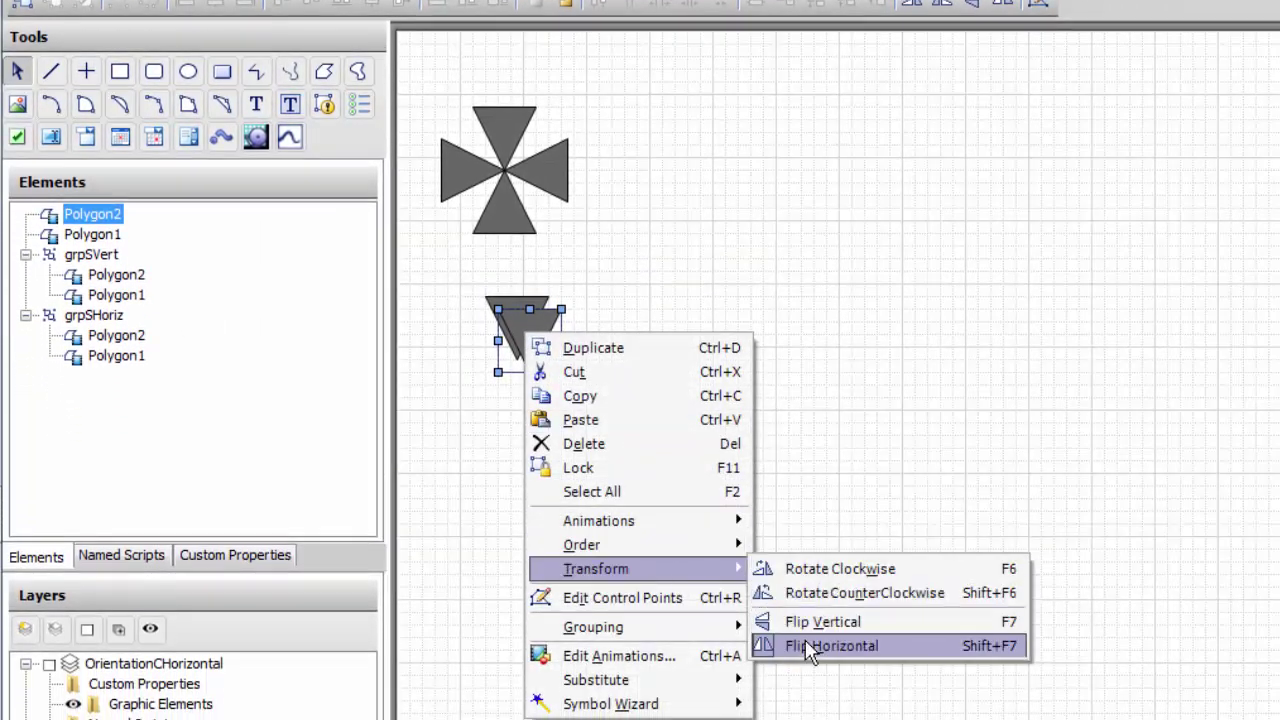
left_click(805, 641)
right_click(544, 332)
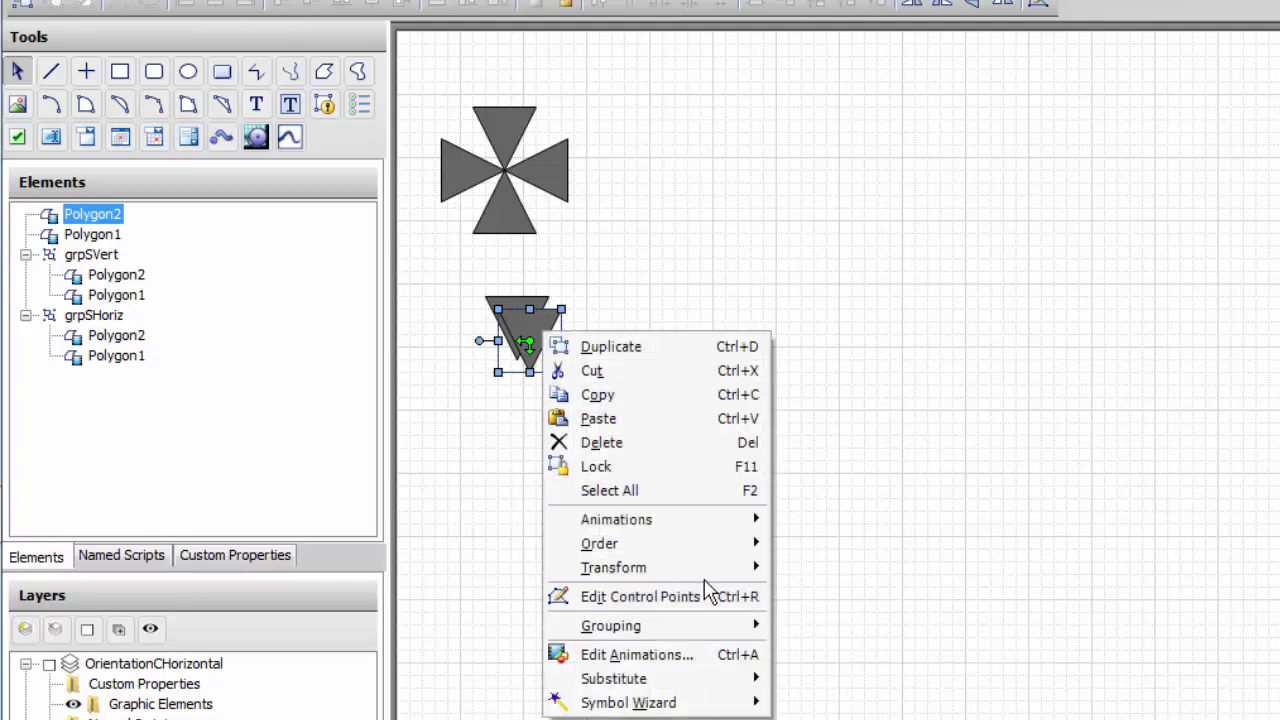
mouse_move(706, 574)
left_click(840, 616)
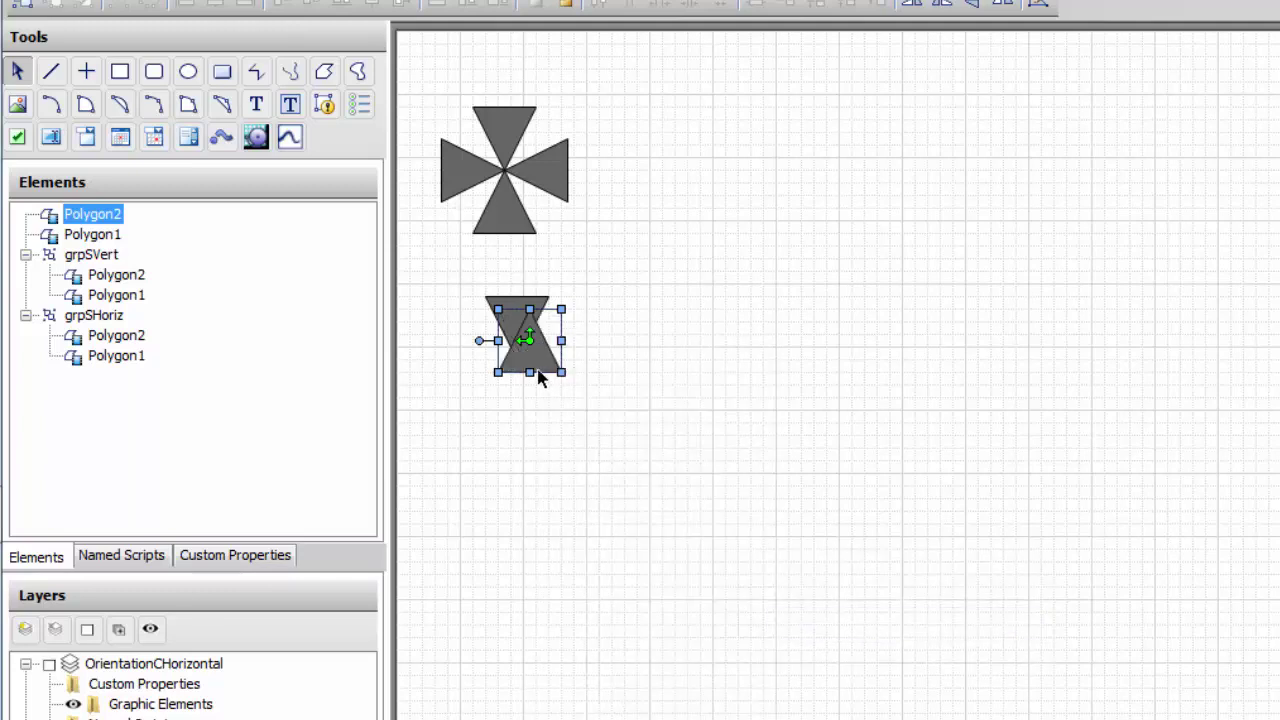
left_click_drag(538, 372, 523, 428)
Group both triangles of the lower bowtie and name the group grpCVert
left_click(648, 484)
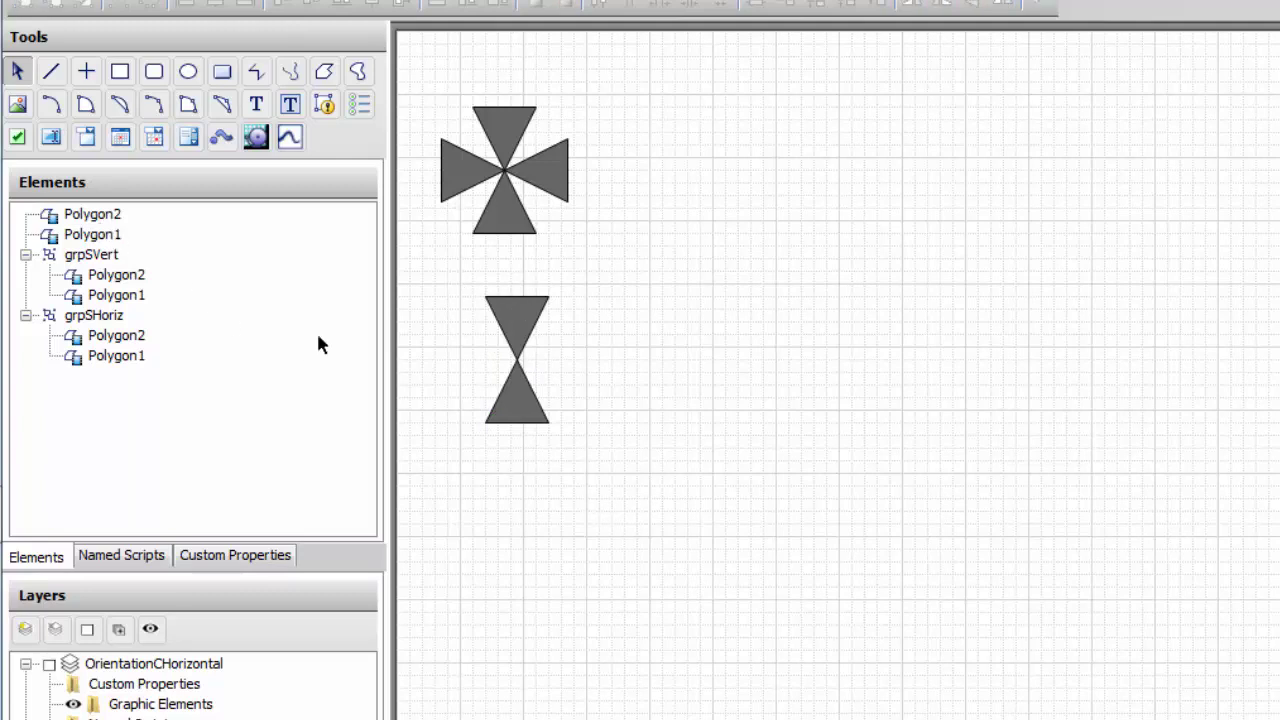
left_click_drag(455, 445, 570, 285)
right_click(527, 340)
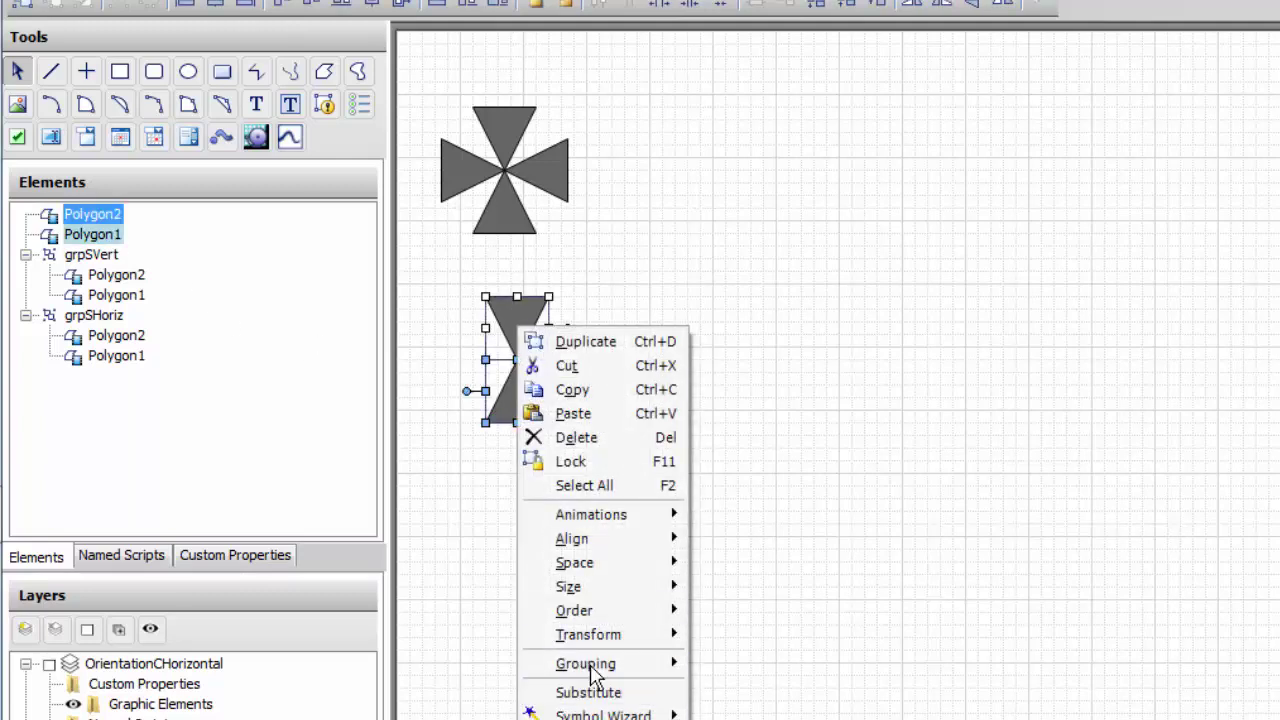
mouse_move(565, 668)
left_click(741, 664)
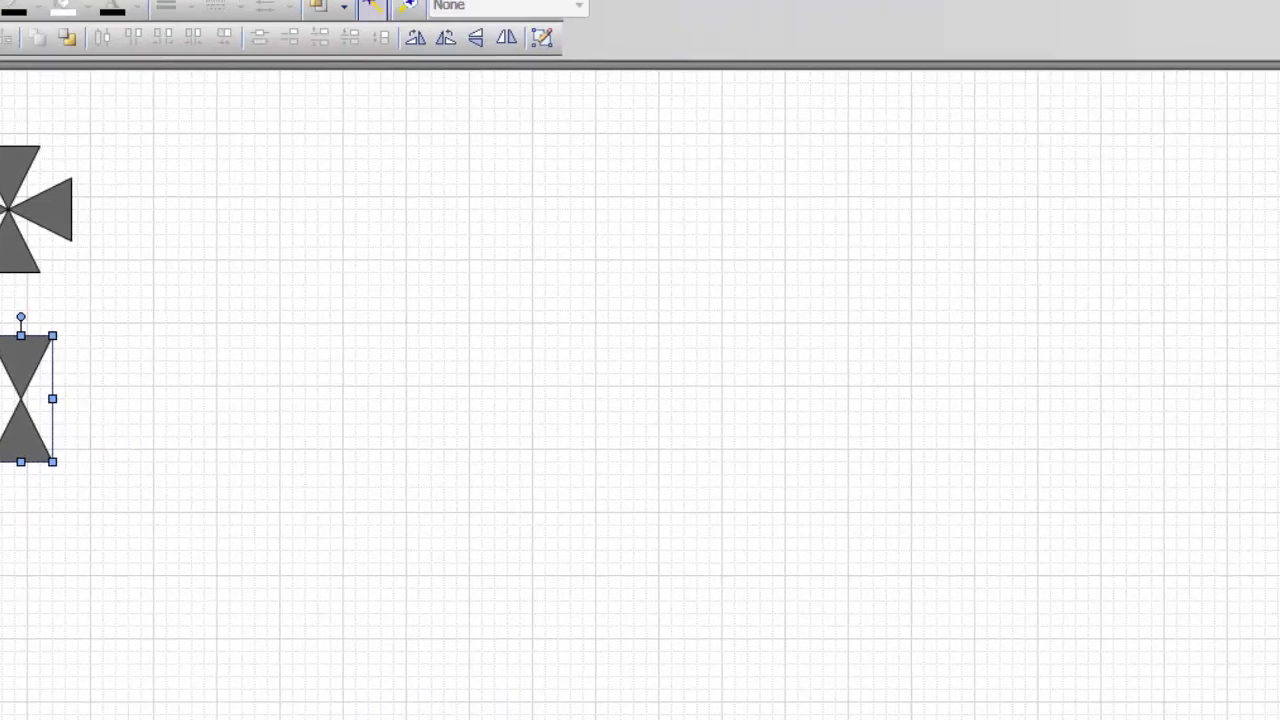
type("grp")
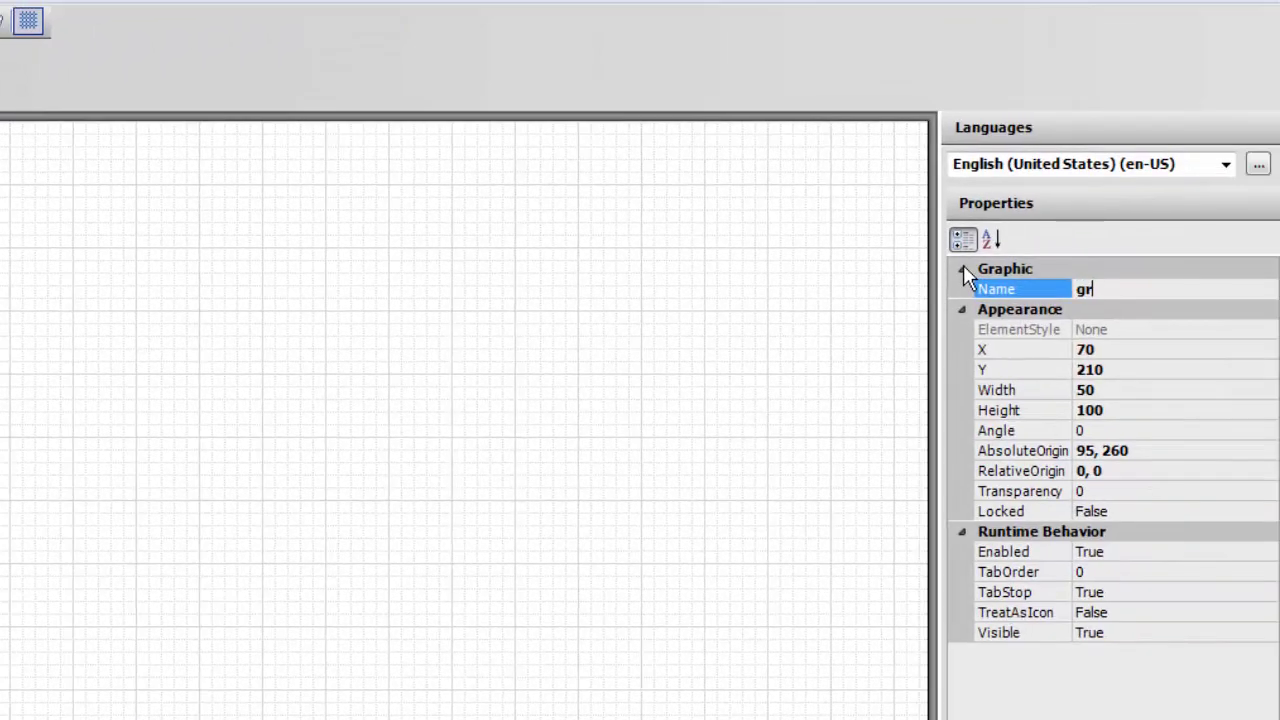
type("CVert")
key("Return")
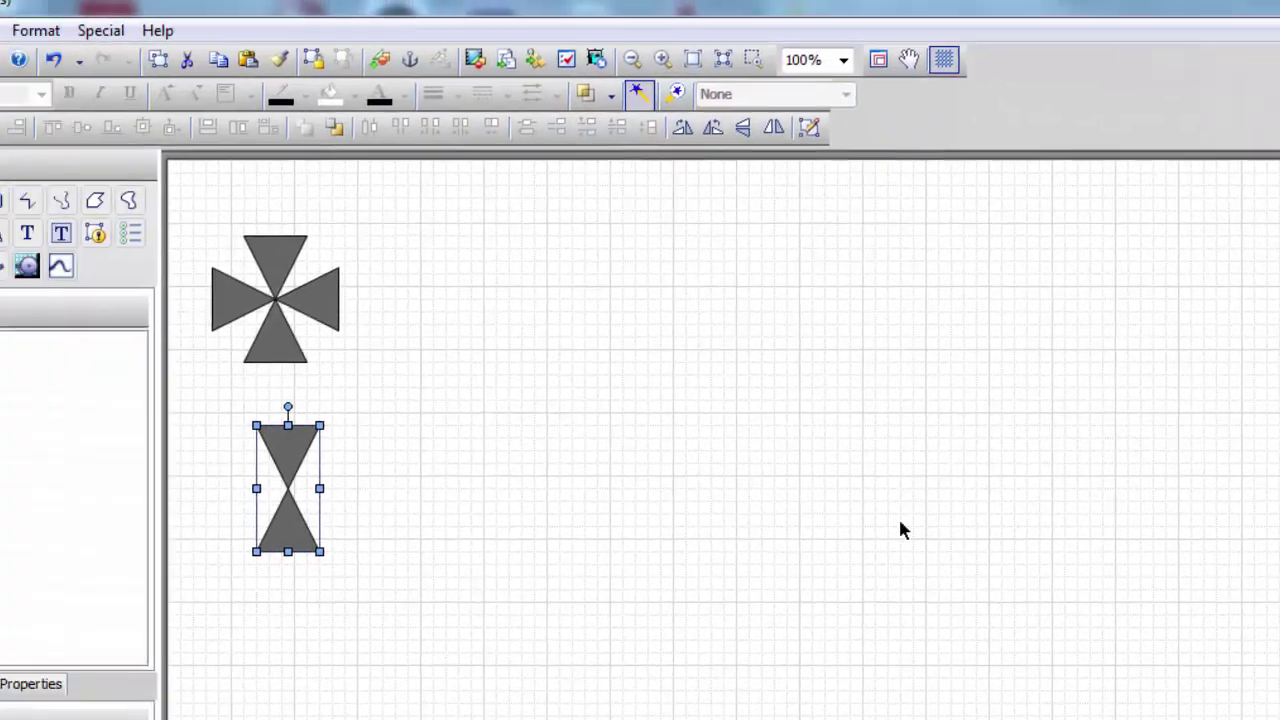
Duplicate the grpCVert hourglass and rotate the copy clockwise to lie horizontally
left_click(590, 510)
right_click(515, 438)
left_click(650, 446)
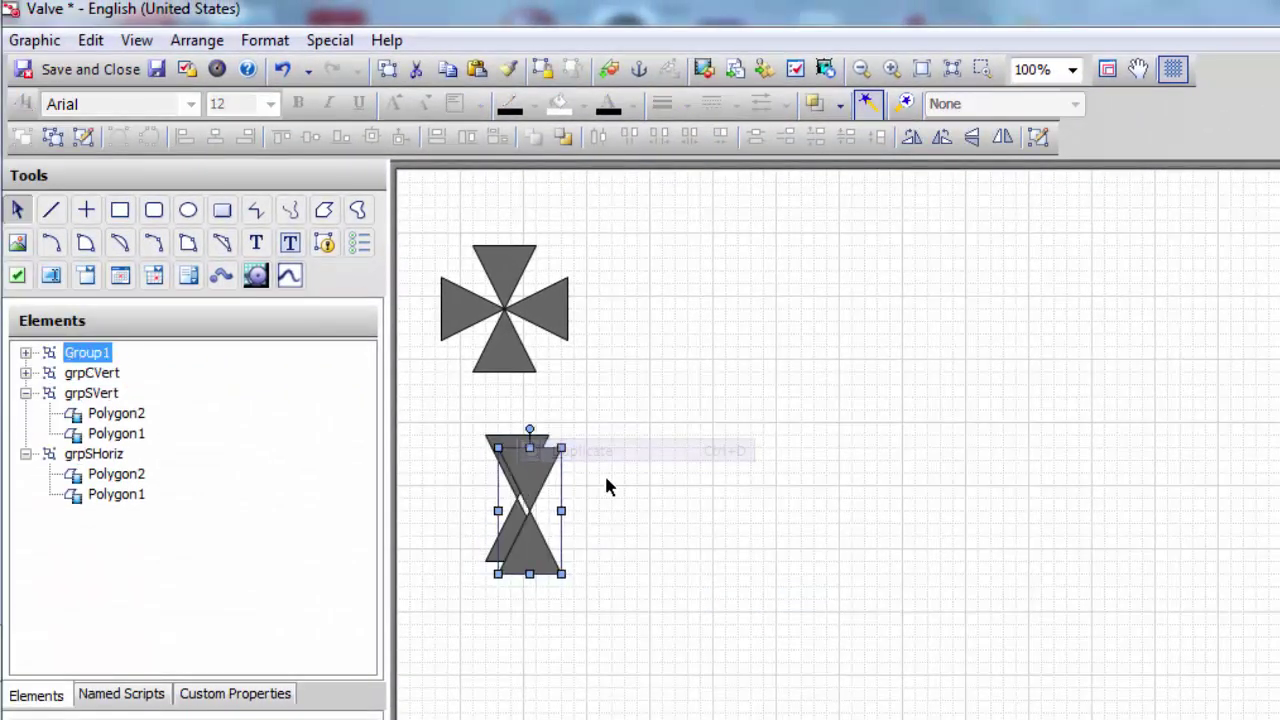
right_click(537, 480)
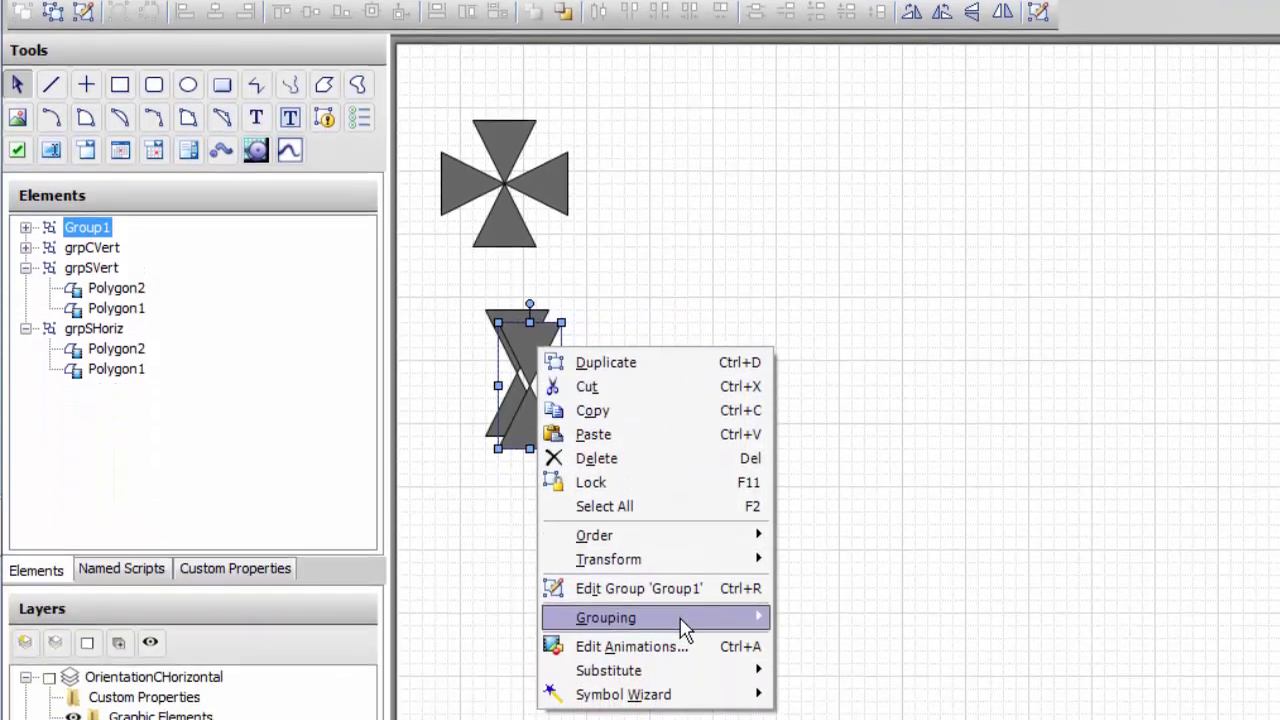
mouse_move(688, 598)
mouse_move(700, 540)
left_click(821, 537)
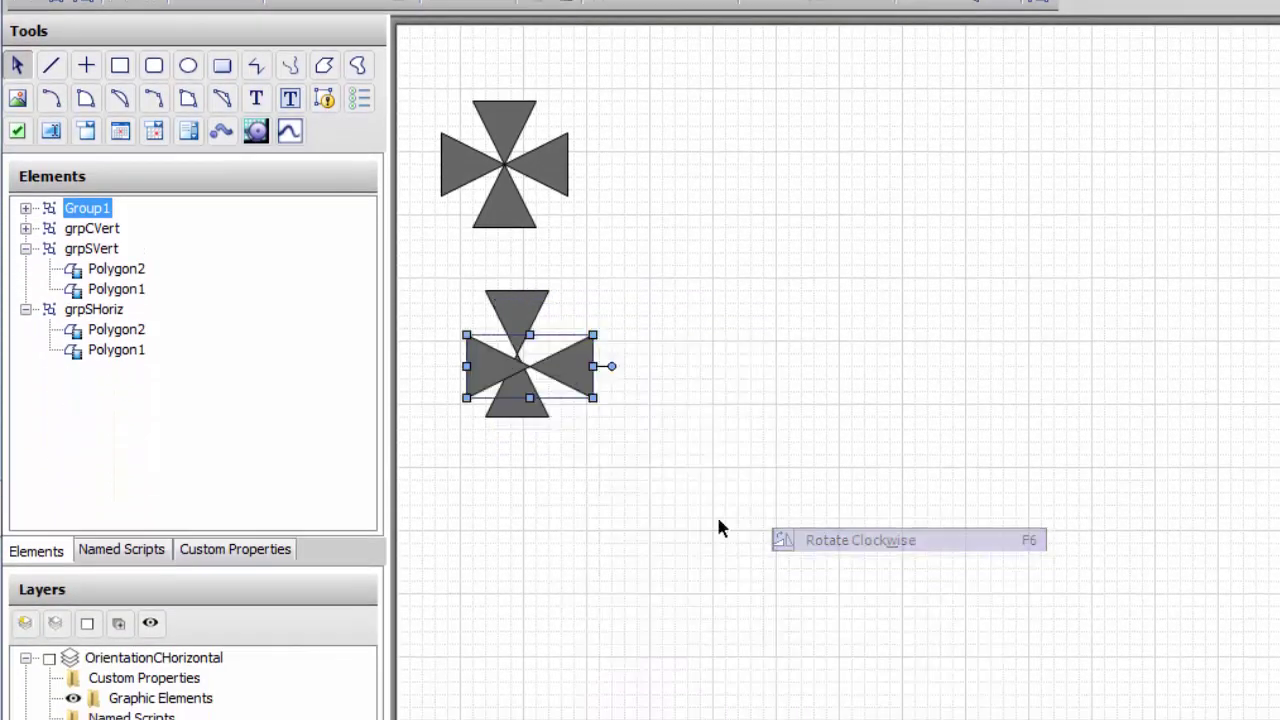
Rename the horizontal copy to grpCHoriz
left_click(505, 316, "shift")
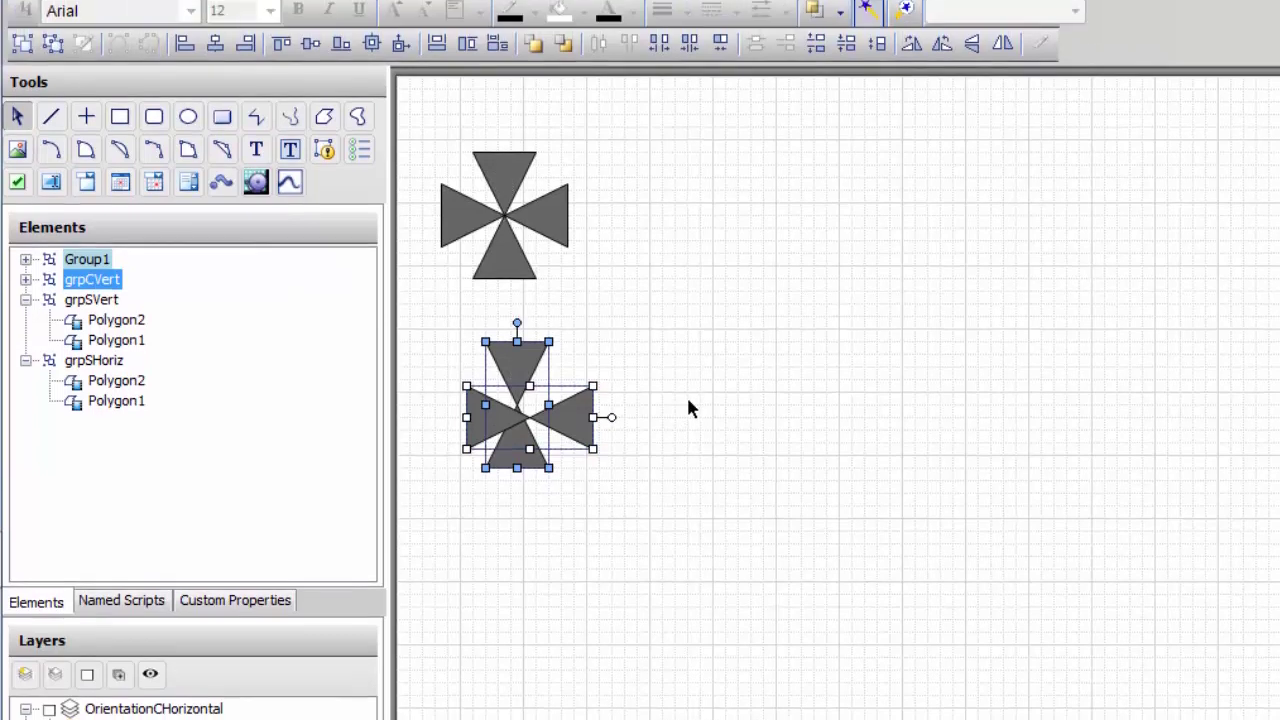
left_click(688, 408)
left_click(585, 418)
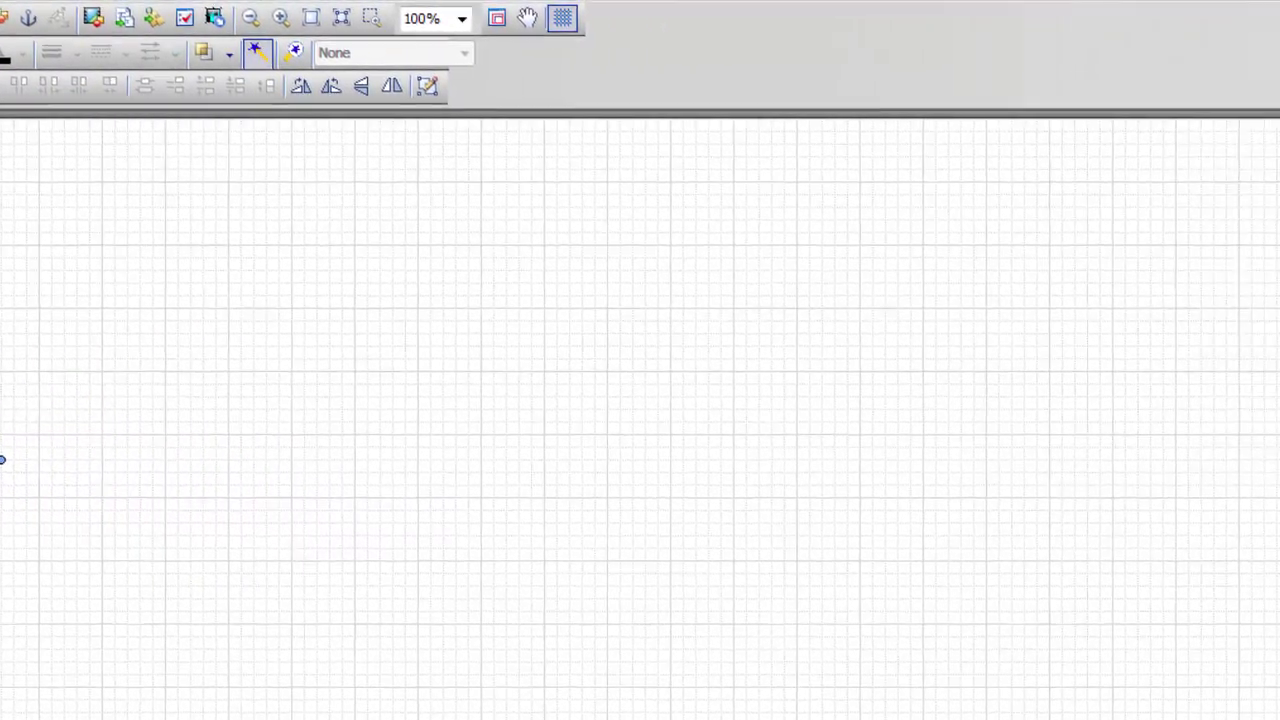
left_click(975, 285)
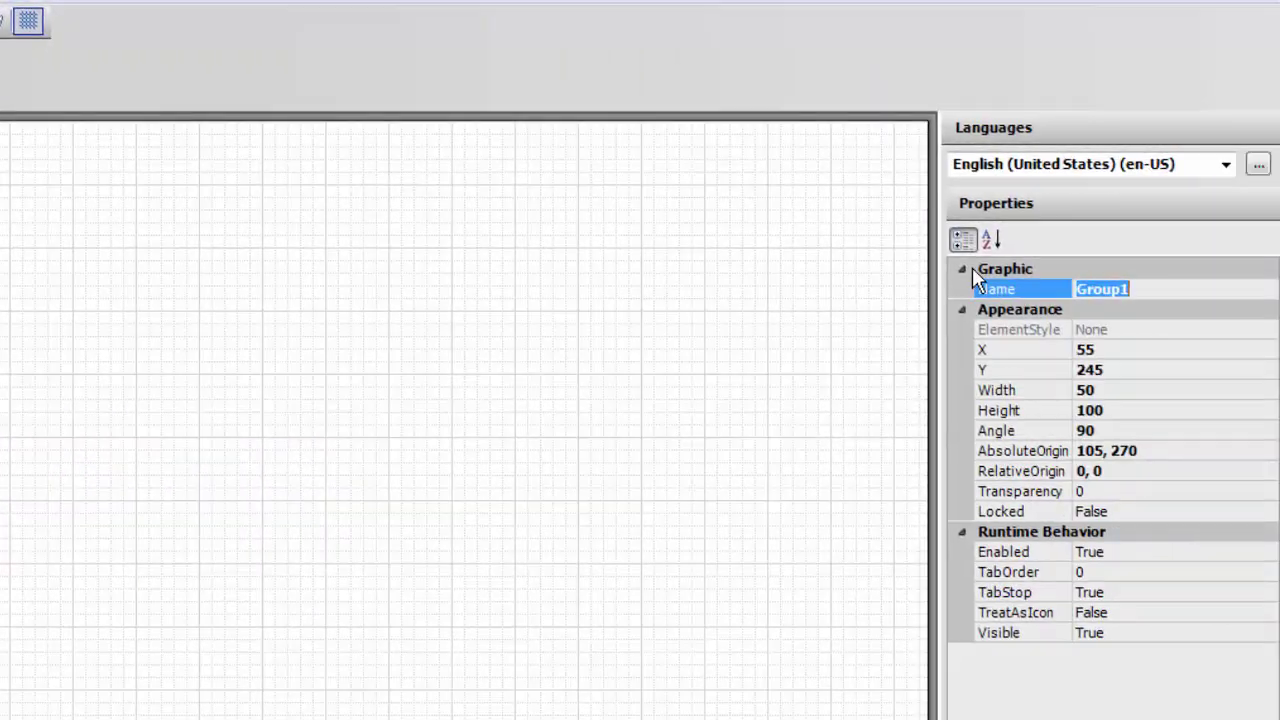
type("grpCHoriz")
key("Return")
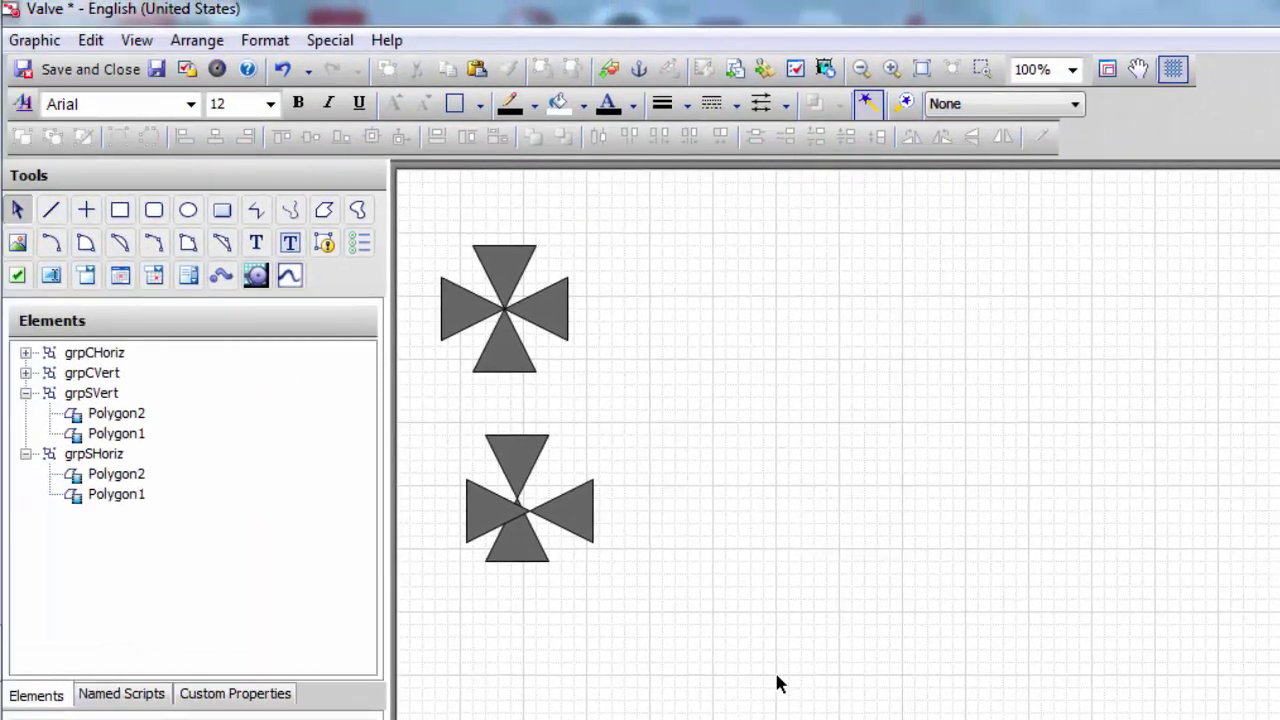
Align all hourglass groups on their centres and move the combined cross up-left
key("ctrl+a")
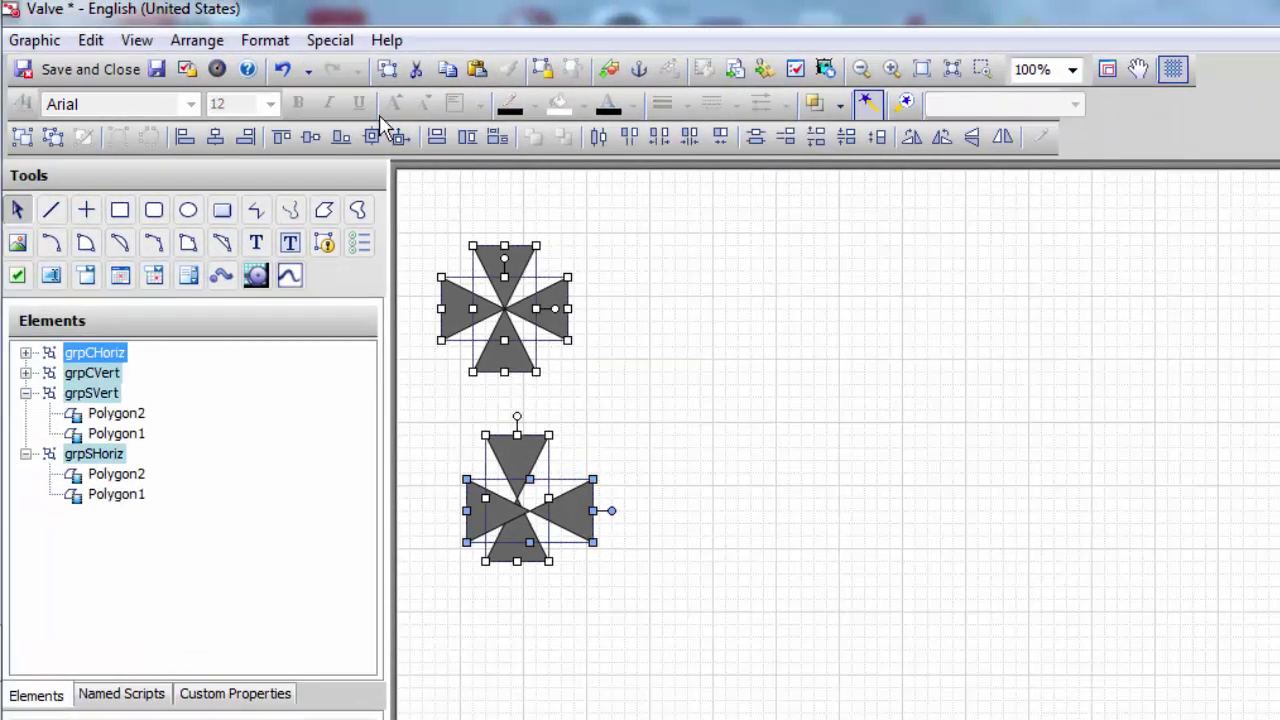
left_click(372, 136)
left_click_drag(497, 503, 502, 250)
left_click(583, 603)
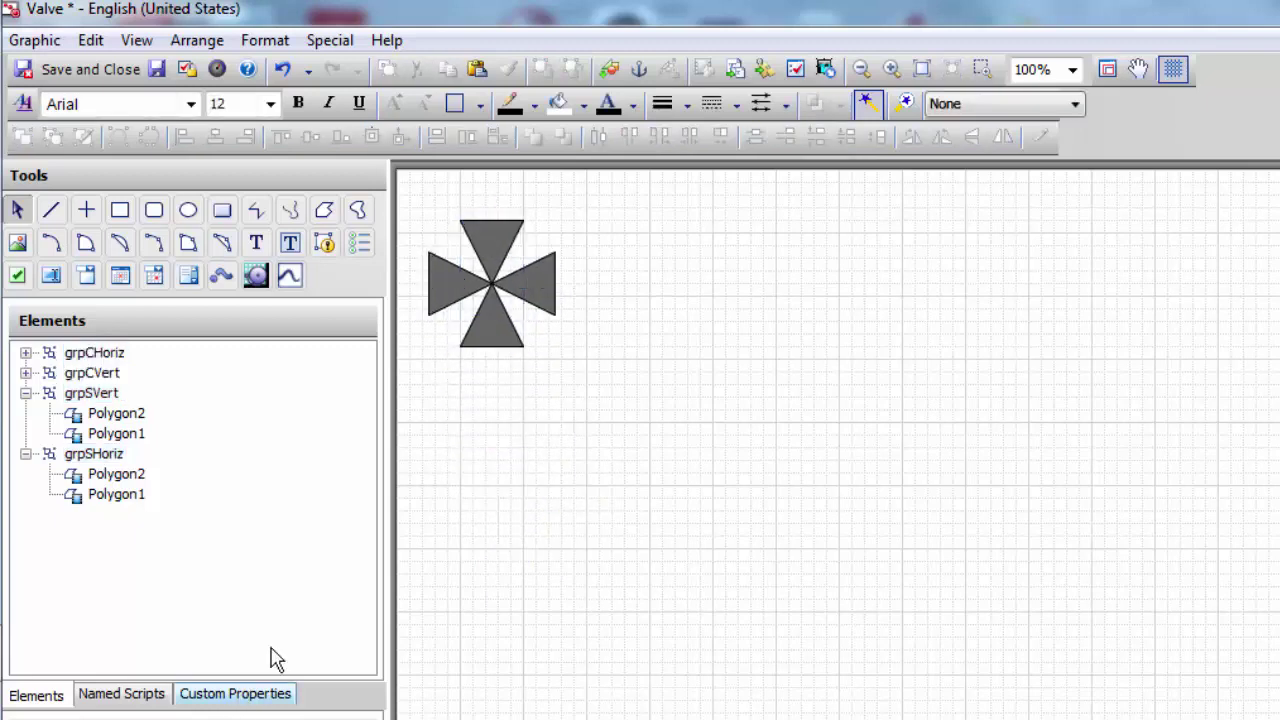
Expand grpCHoriz and grpCVert in the element list and open the symbol's Scripts editor
left_click(26, 353)
left_click(25, 413)
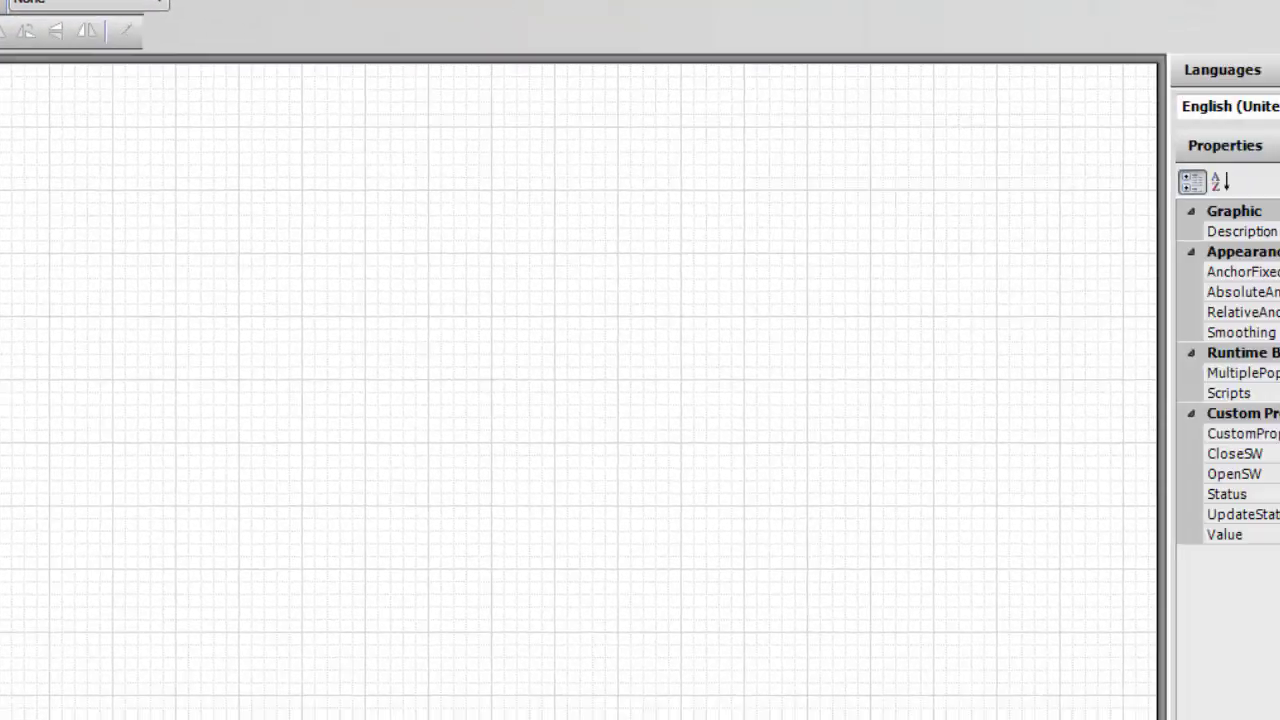
left_click(1245, 370)
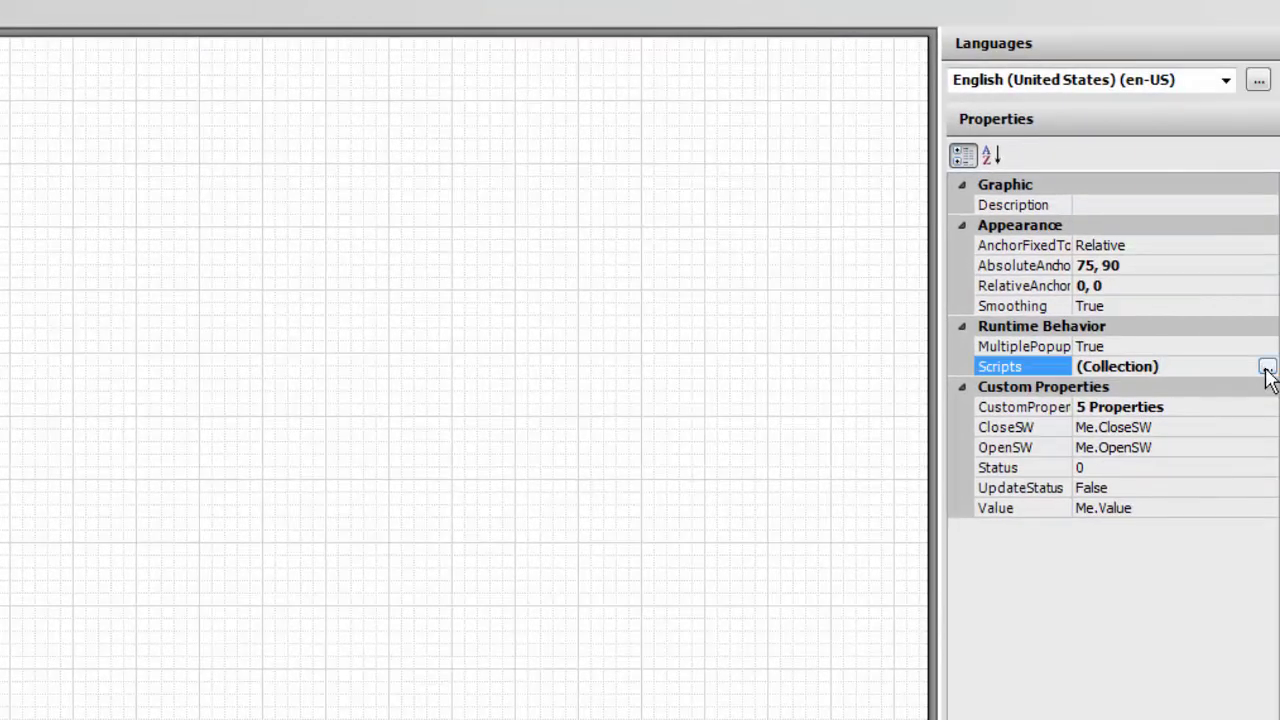
left_click(1267, 368)
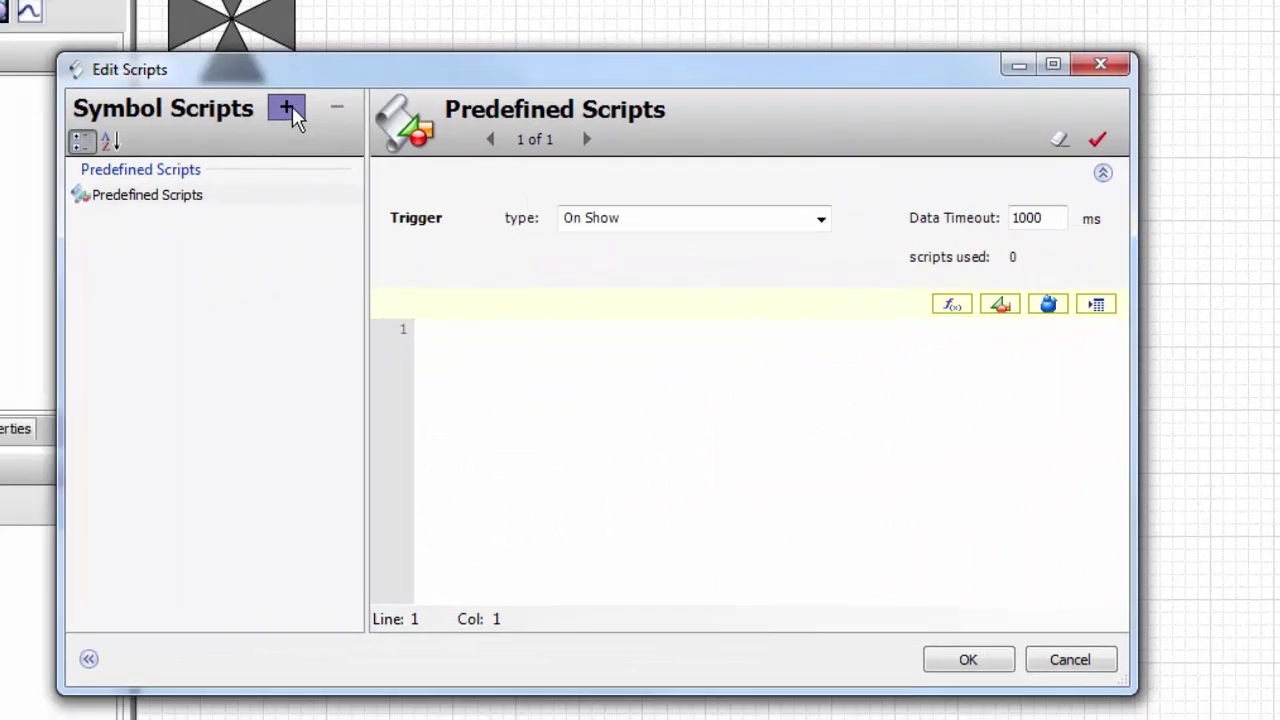
Add named scripts Open, Close and Update, then start writing Open's expression
left_click(292, 108)
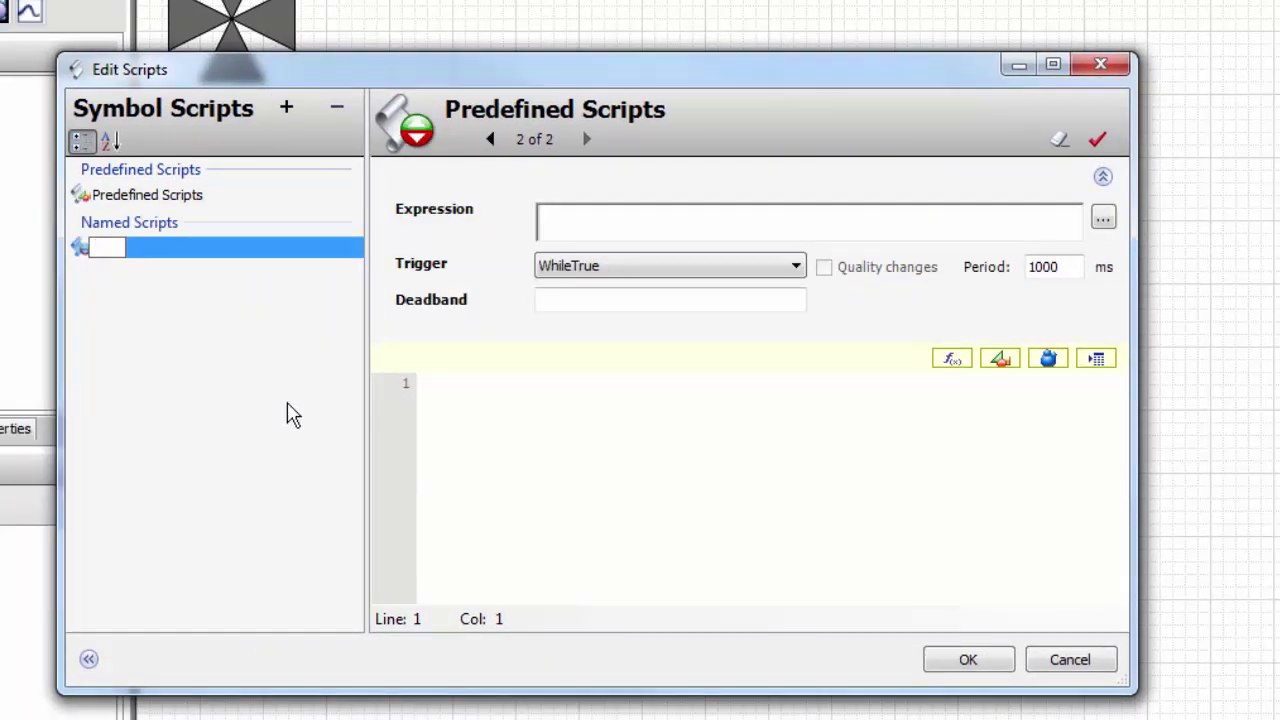
type("Open")
left_click(286, 108)
type("Close")
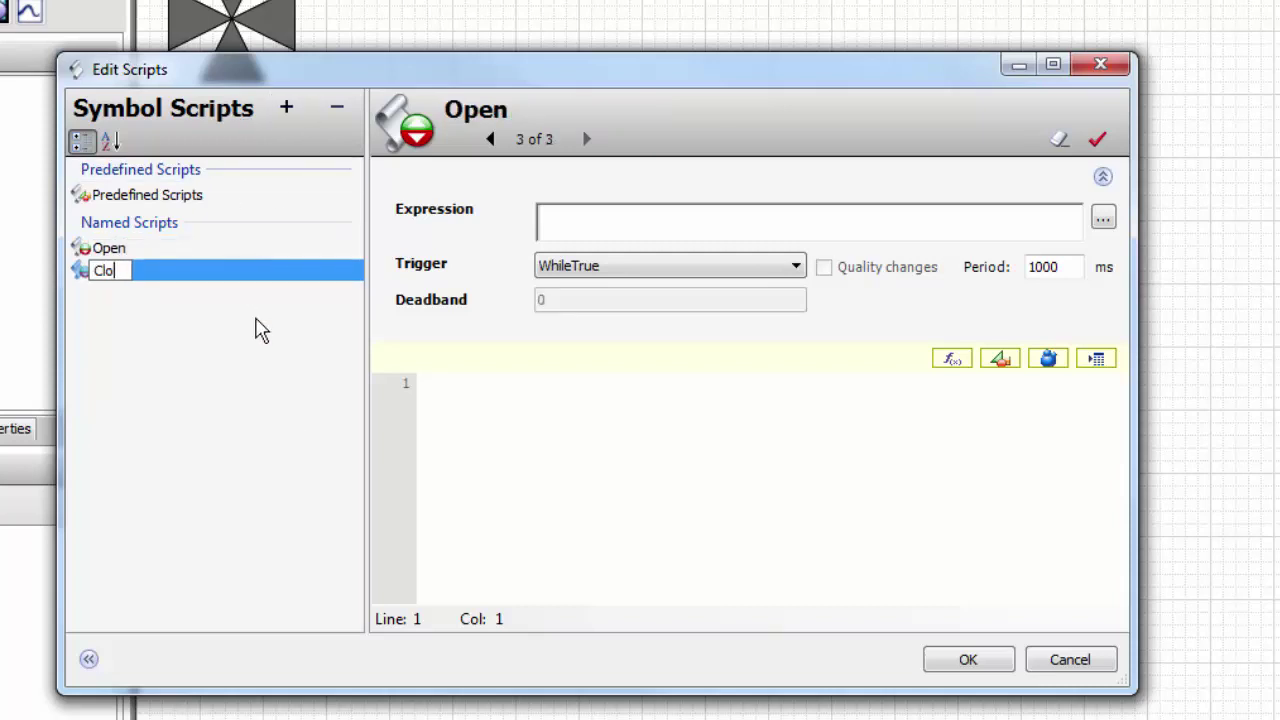
left_click(288, 108)
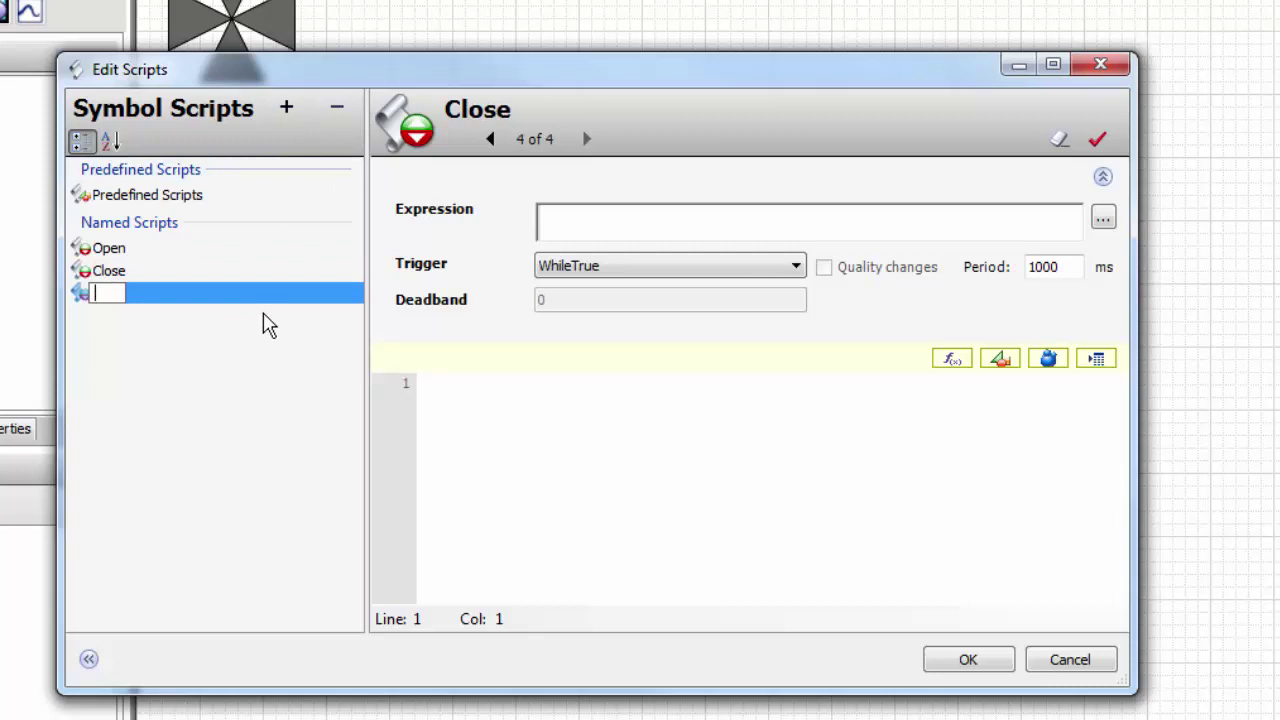
type("Update")
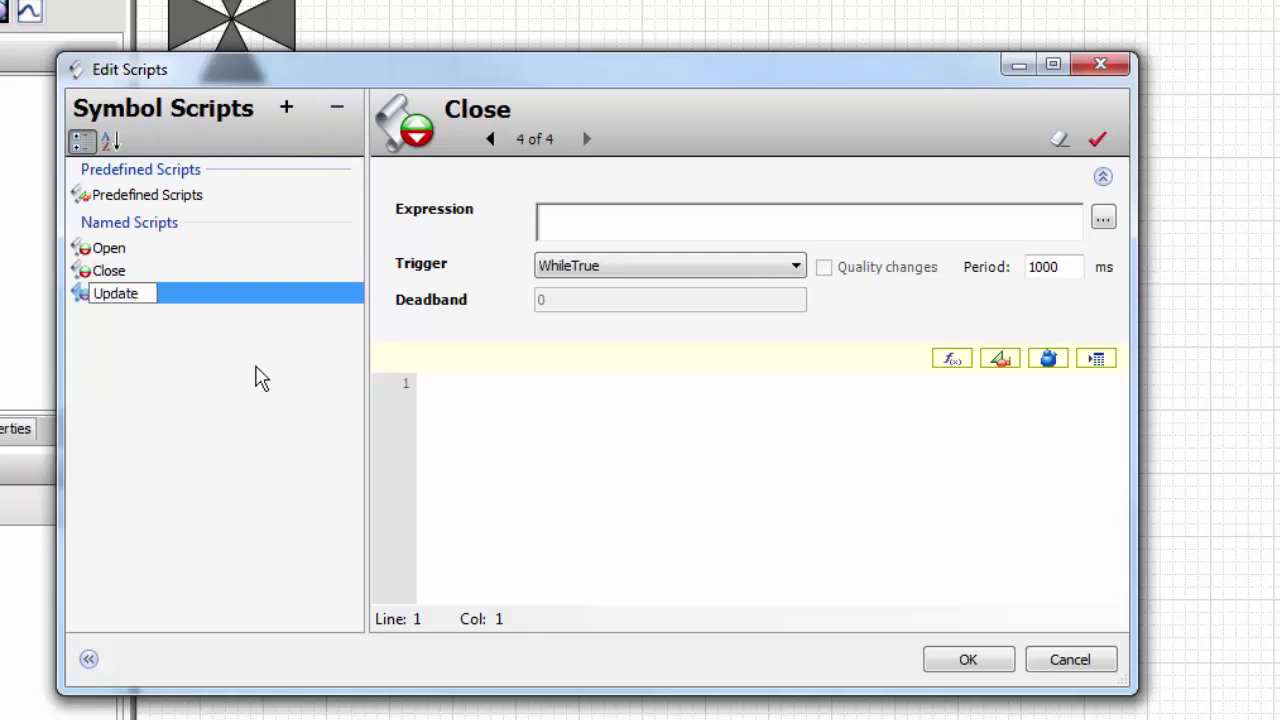
left_click(108, 248)
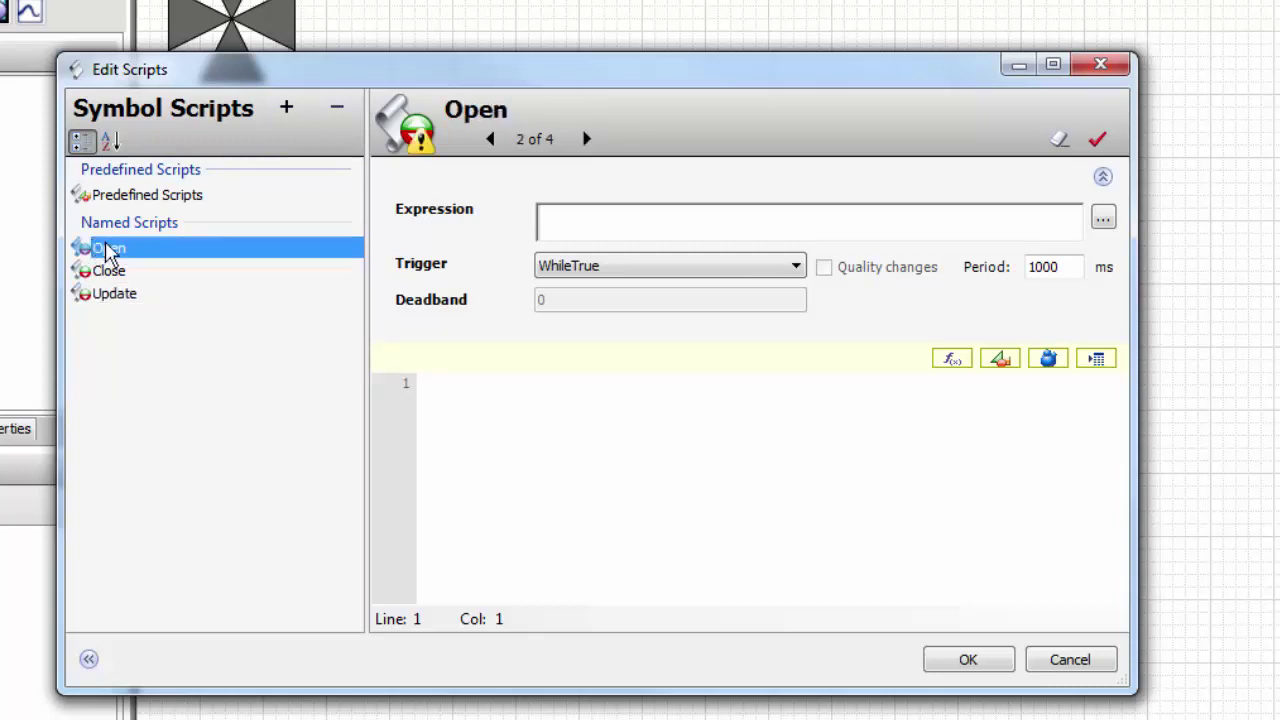
left_click(586, 219)
Make the Open script run on DataChange of OpenSW with body UpdateStatus = true;
type("Open")
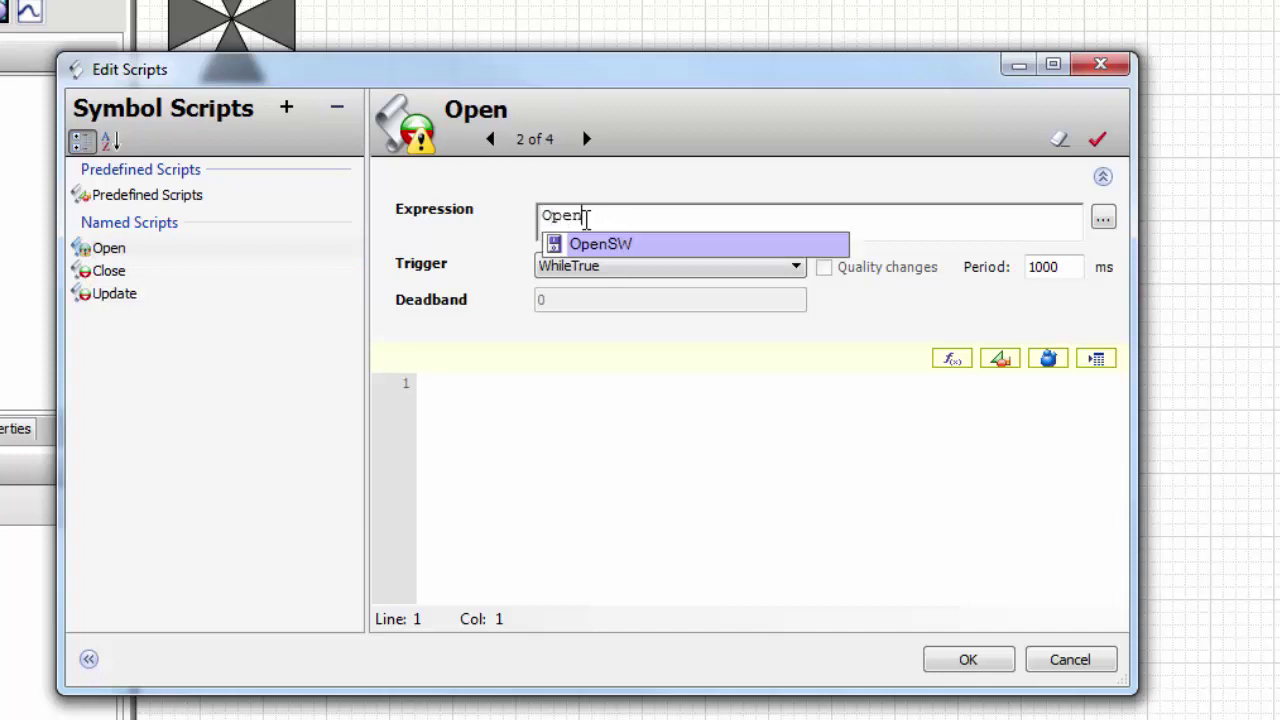
left_click(590, 245)
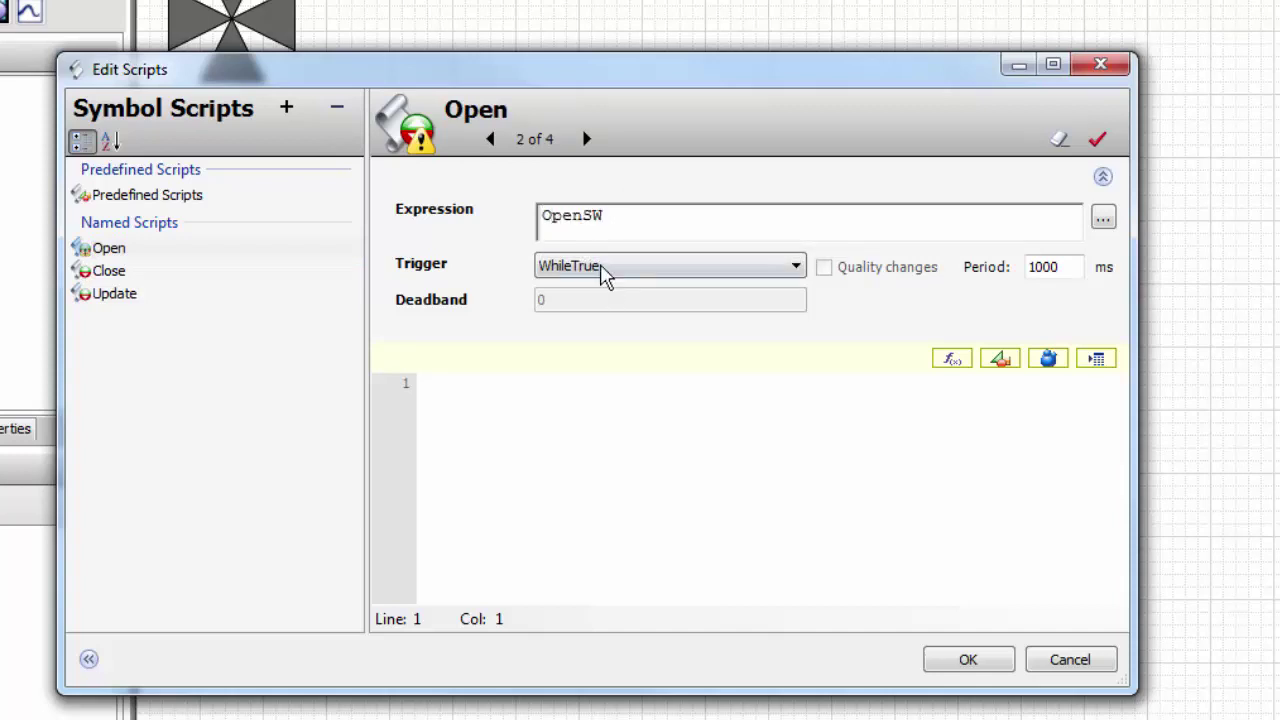
left_click(602, 267)
left_click(600, 352)
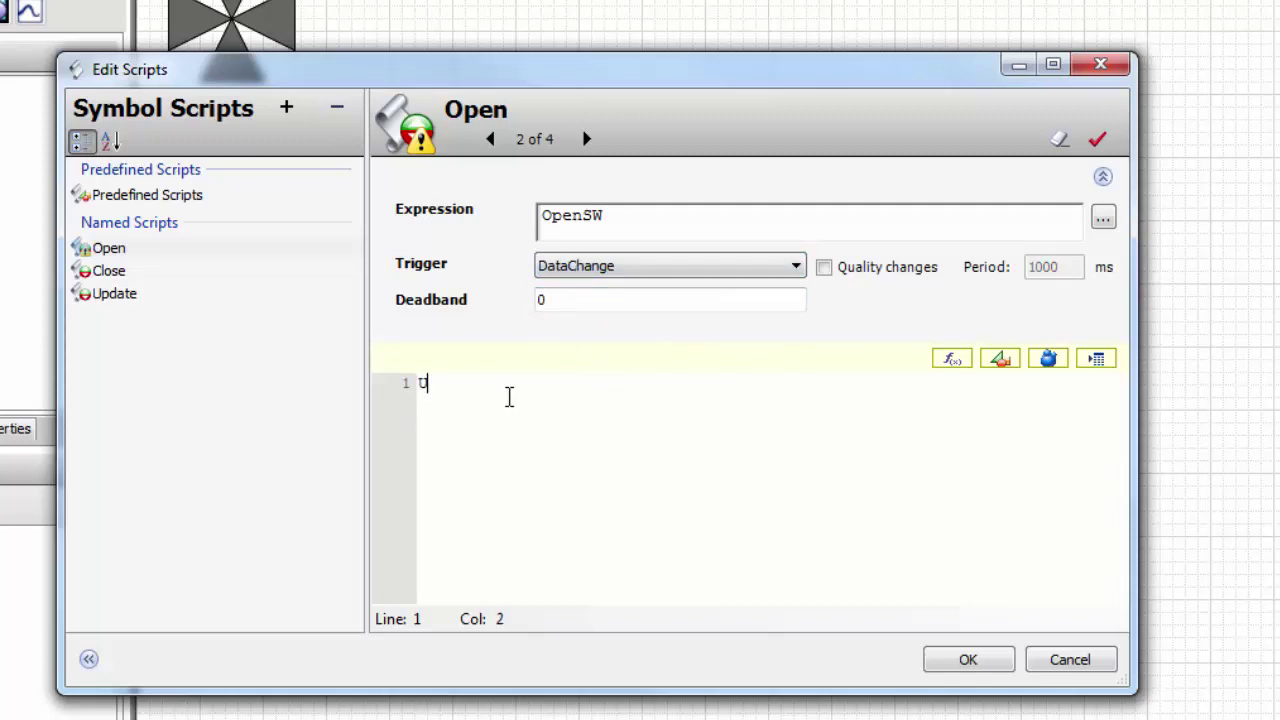
type("pd")
left_click(527, 411)
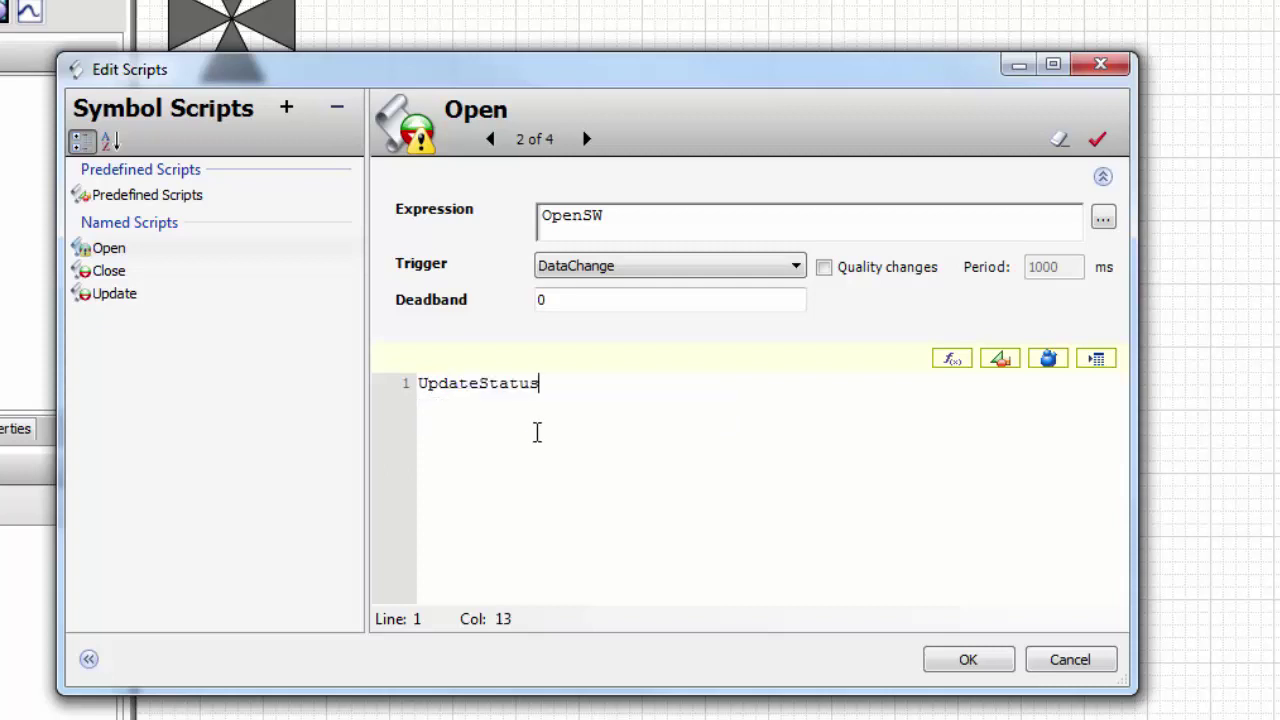
type("= tr")
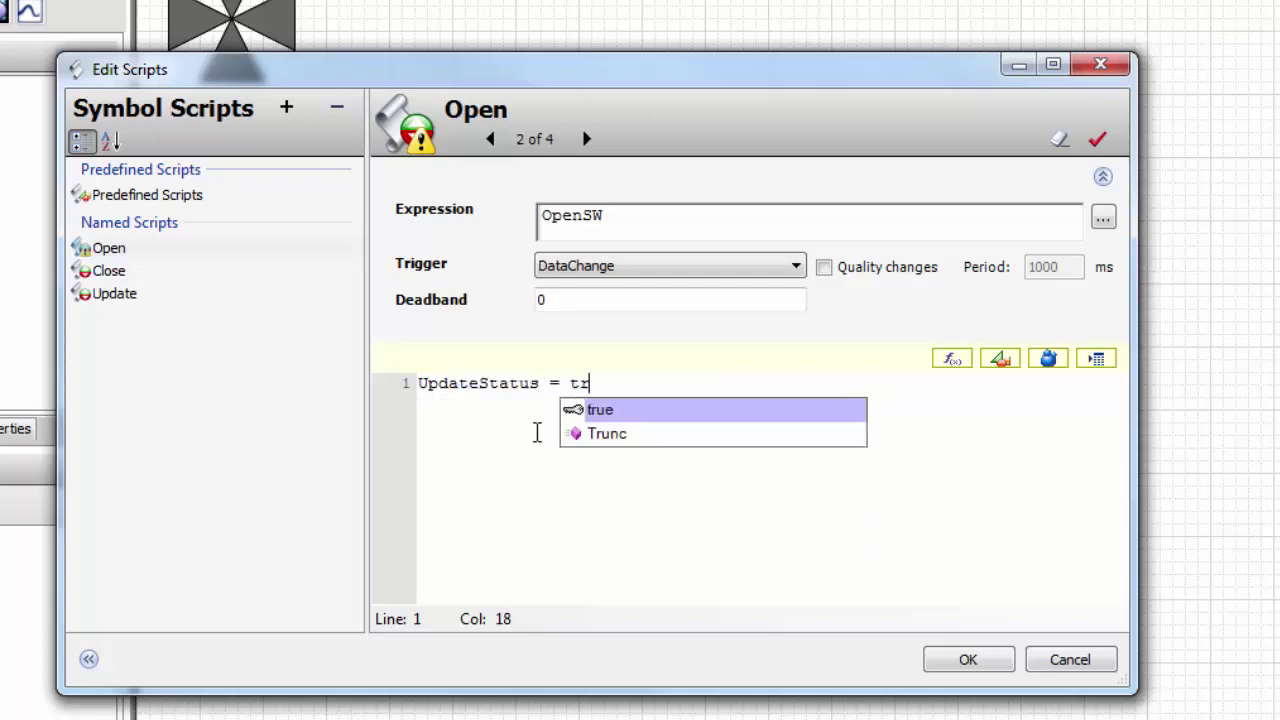
type("ue;")
left_click_drag(668, 382, 421, 387)
key("ctrl+c")
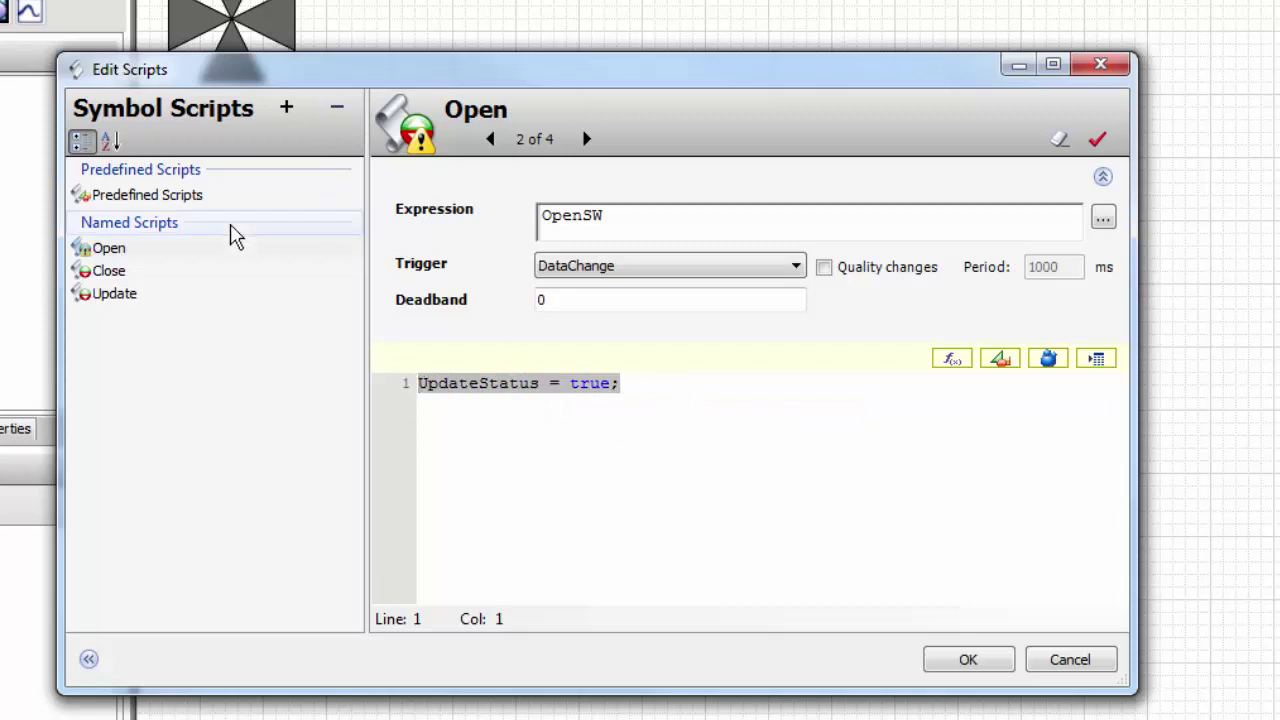
Make the Close script run on DataChange of CloseSW, pasting the same UpdateStatus = true; line
left_click(105, 271)
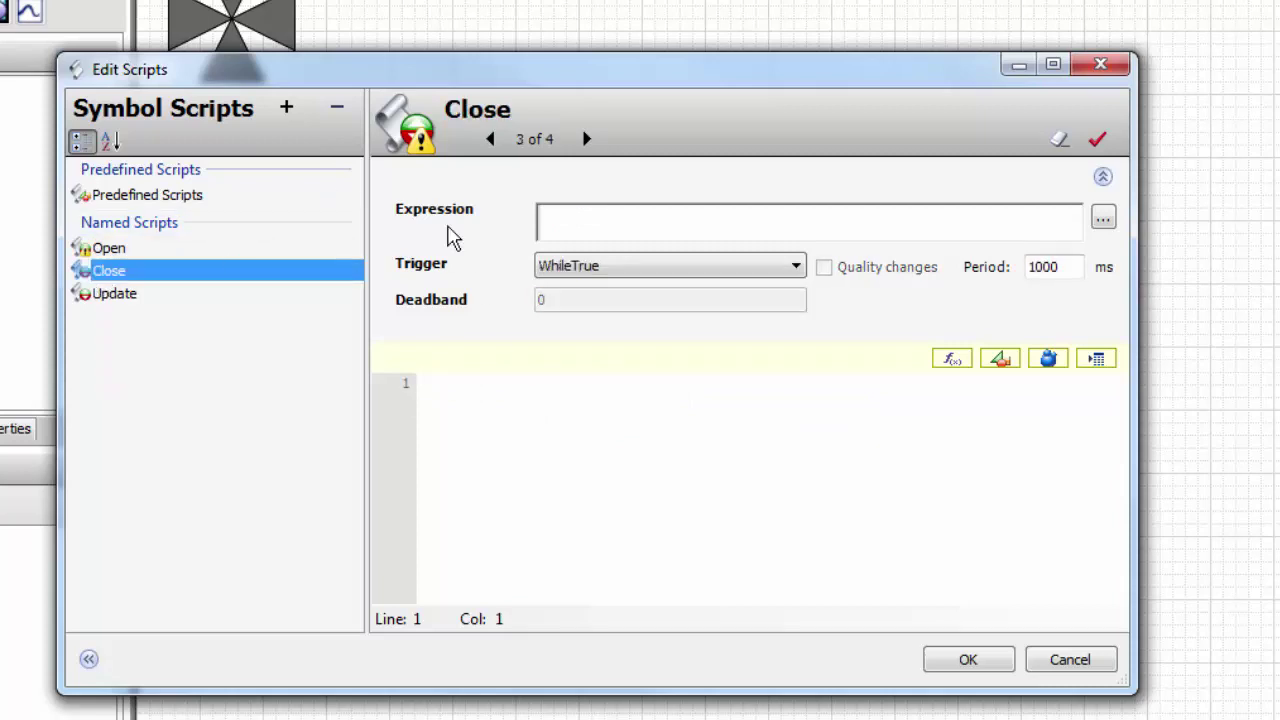
left_click(197, 249)
left_click(135, 272)
left_click(563, 272)
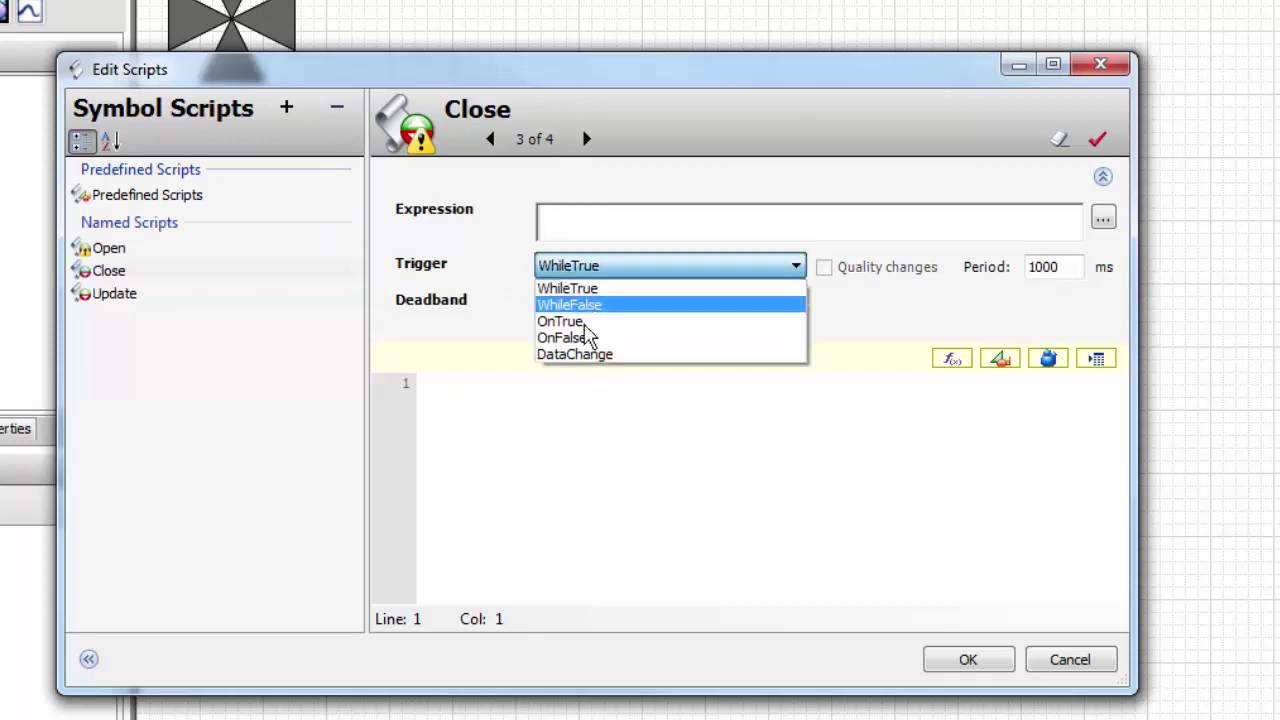
left_click(594, 366)
left_click(564, 231)
type("Close")
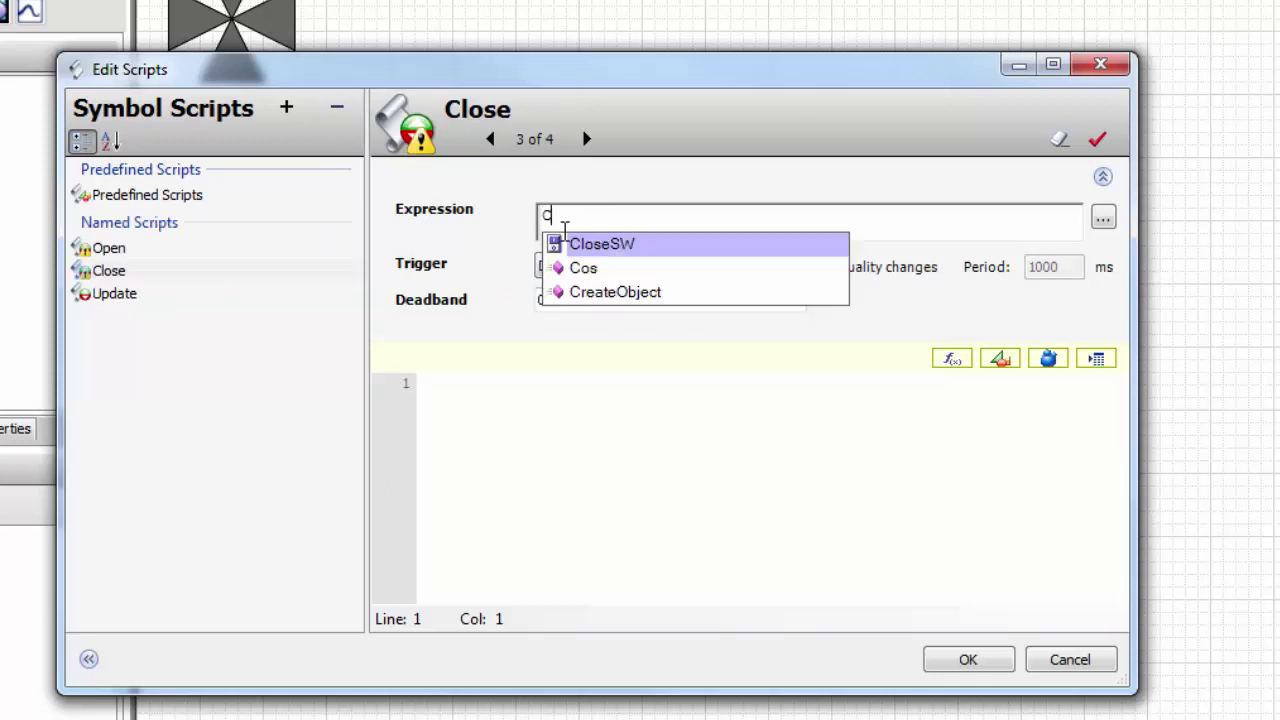
left_click(616, 247)
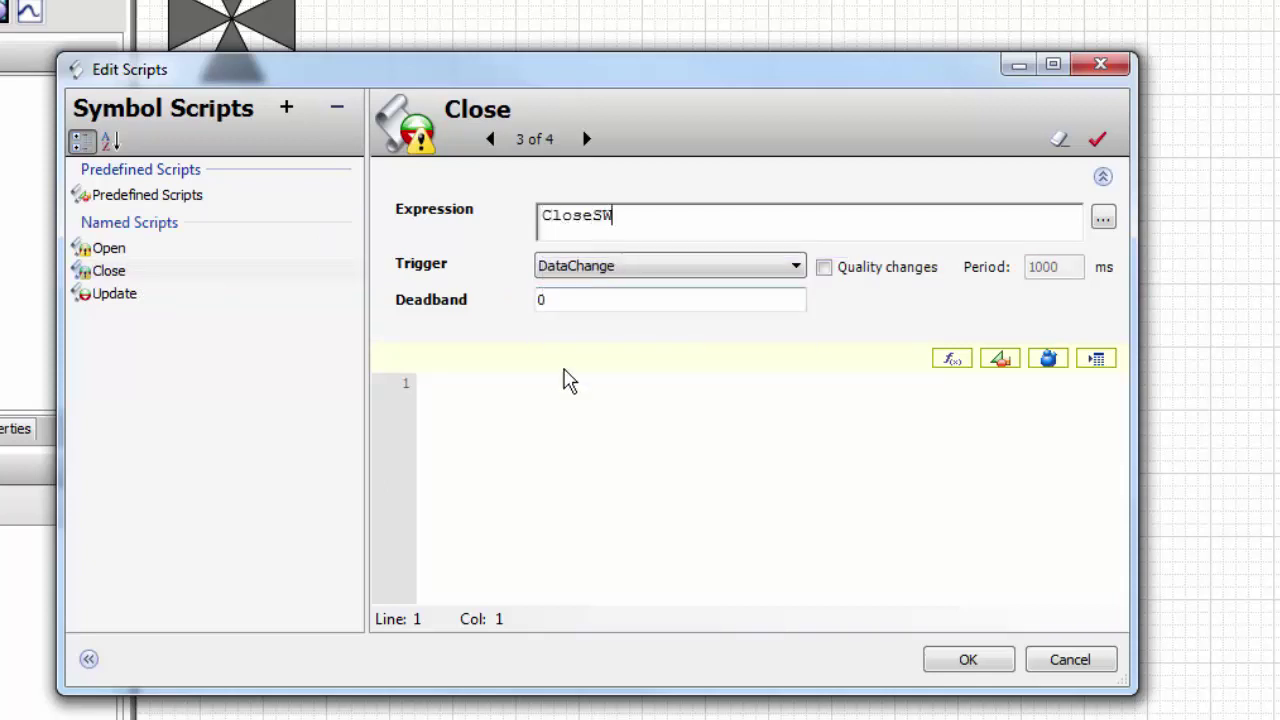
left_click(543, 389)
key("ctrl+v")
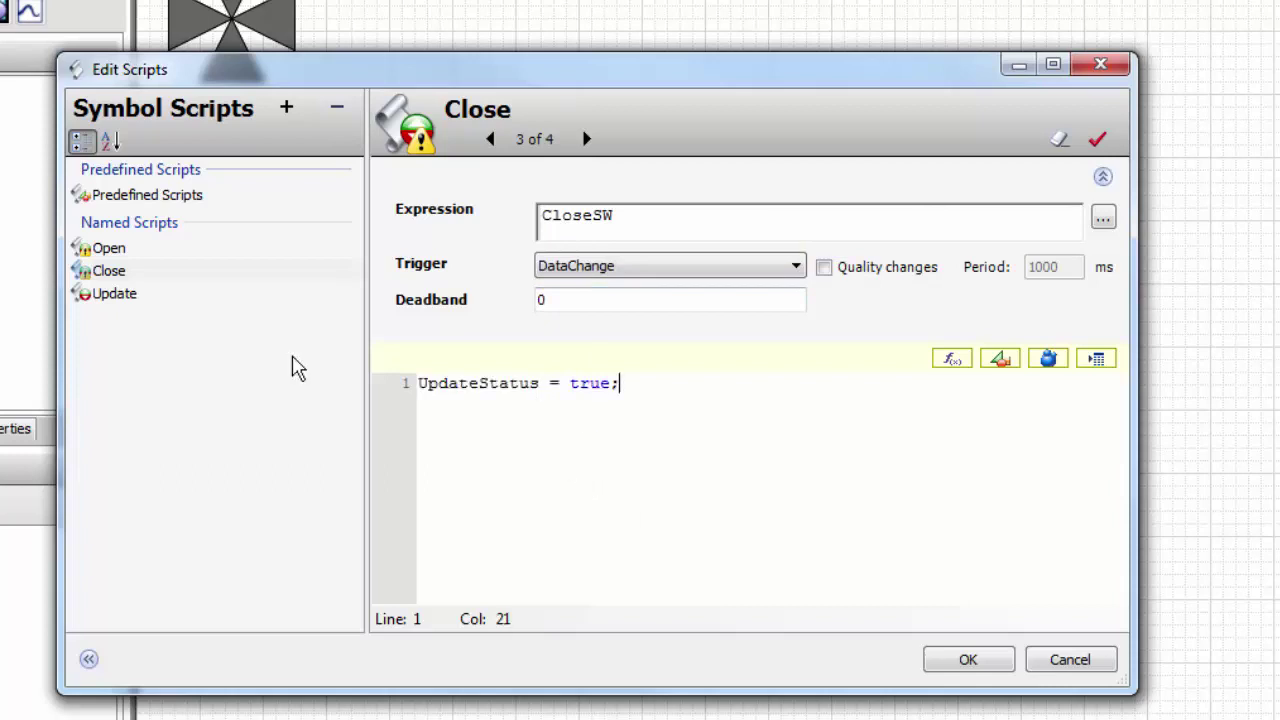
left_click(127, 298)
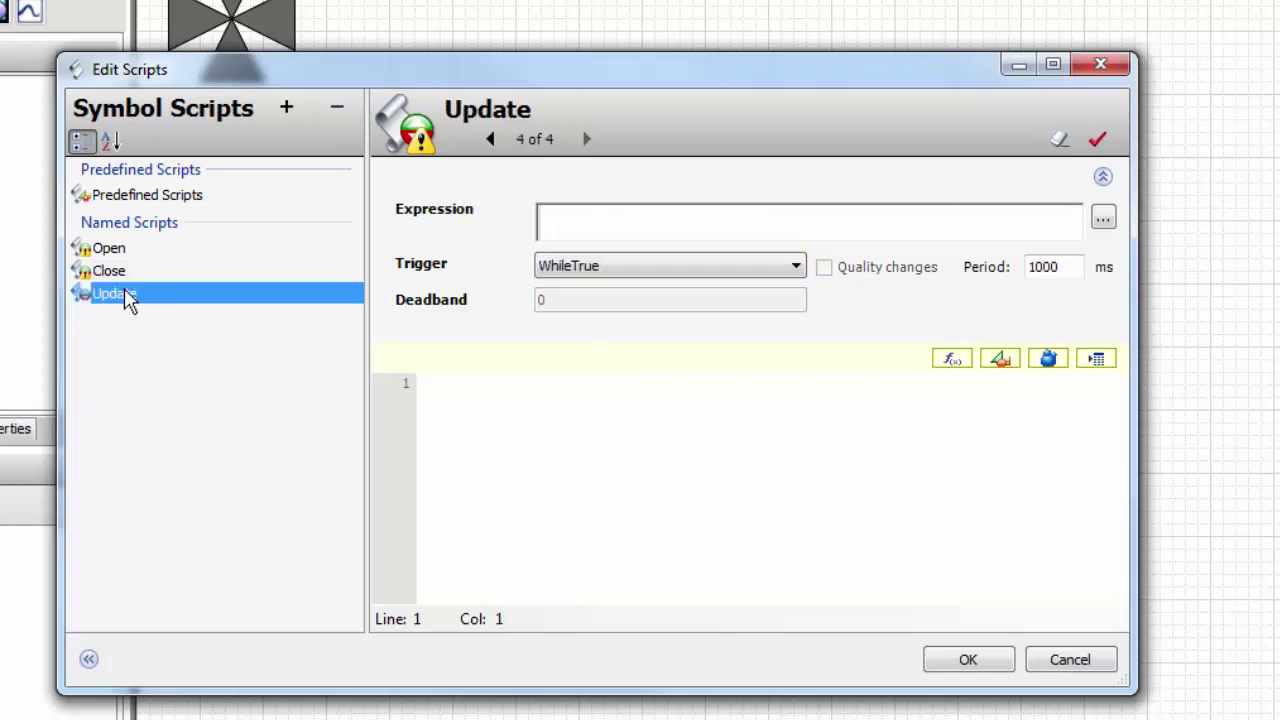
Set the Update script's expression to UpdateStatus
left_click(572, 228)
key("ctrl+v")
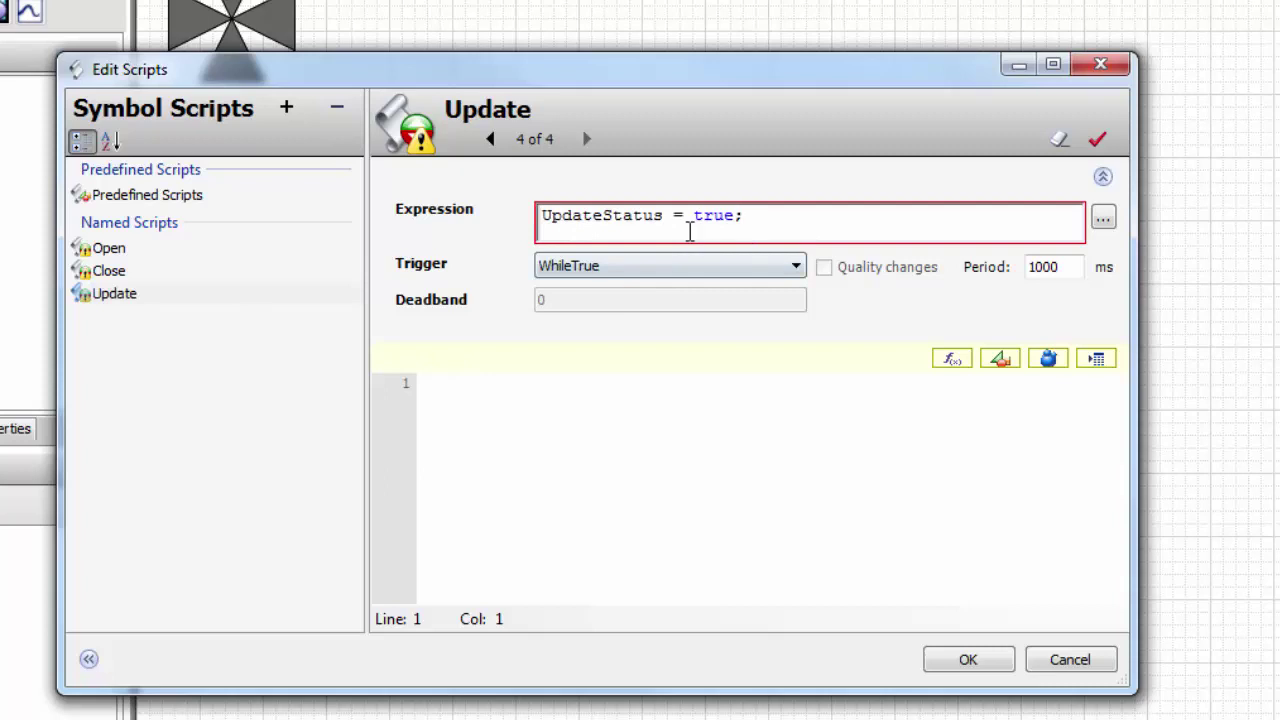
left_click_drag(676, 207, 884, 200)
key("Delete")
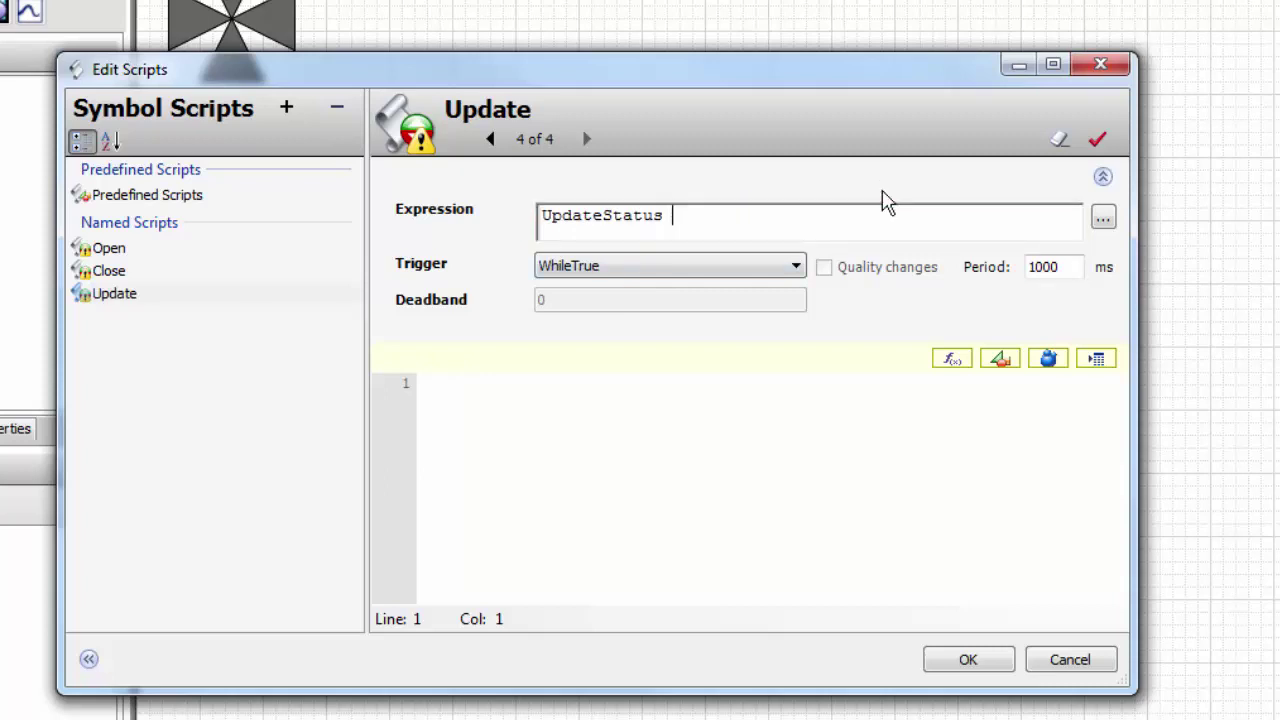
Give the Update script body UpdateStatus = false; with blank lines inserted above it
left_click(528, 410)
key("ctrl+v")
left_click_drag(571, 383, 615, 390)
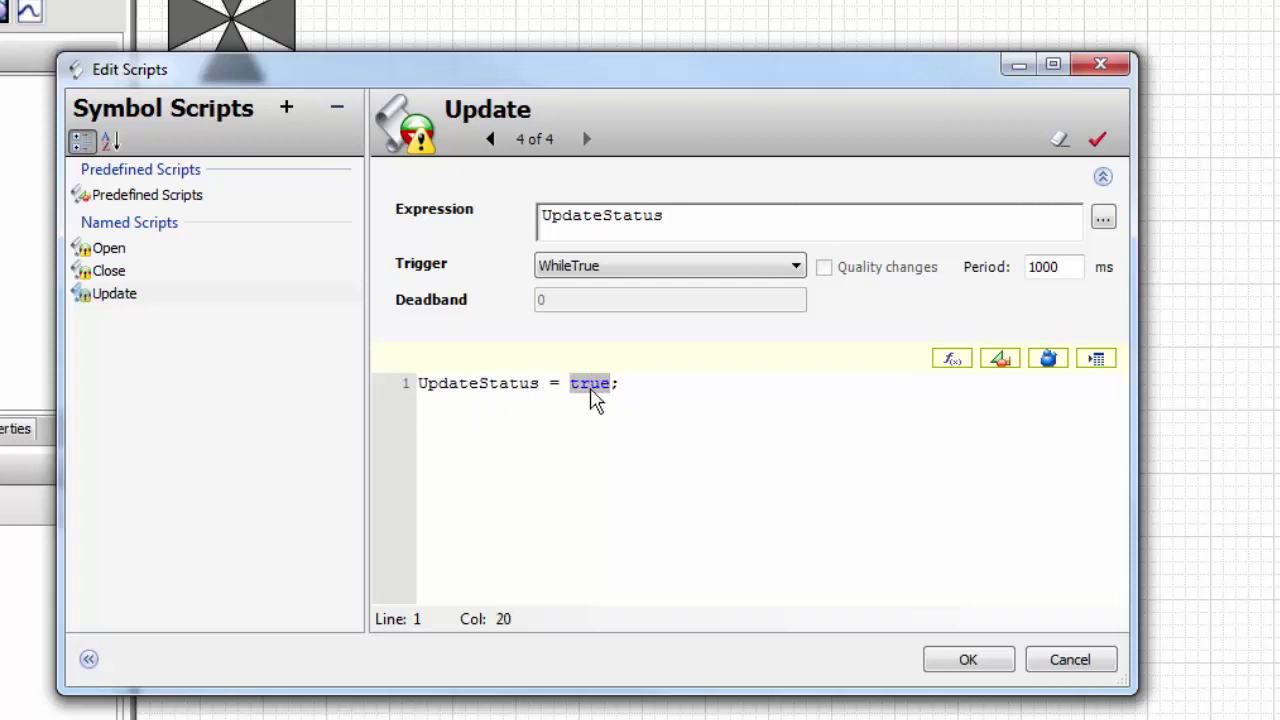
type("false")
key("End")
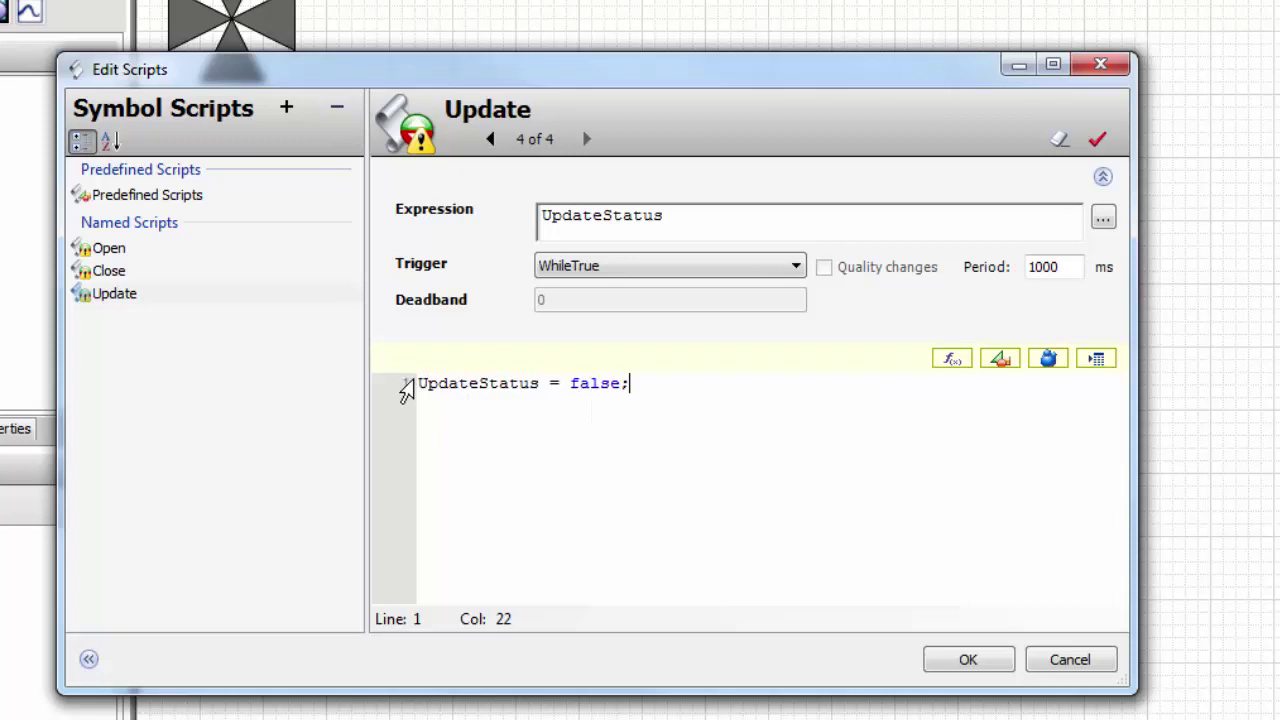
left_click(426, 385)
left_click(422, 385)
key("Return")
key("Return")
key("Return")
key("Return")
key("Return")
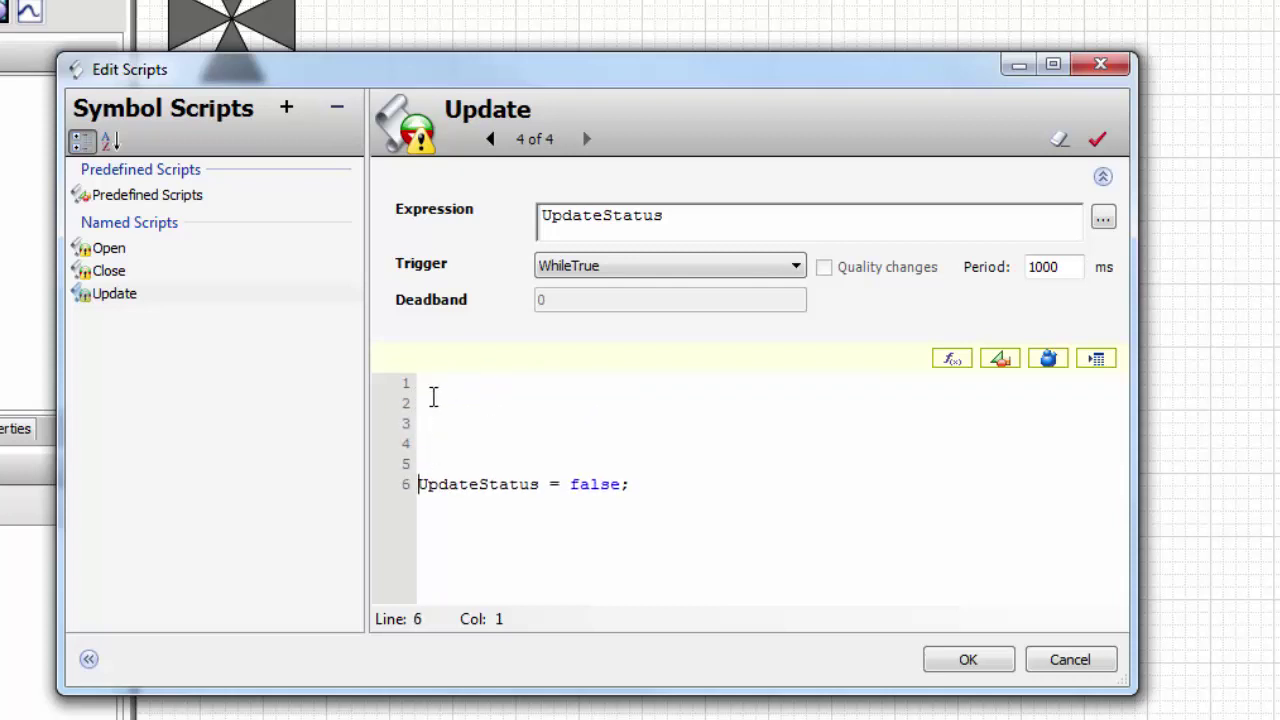
key("Return")
key("Return")
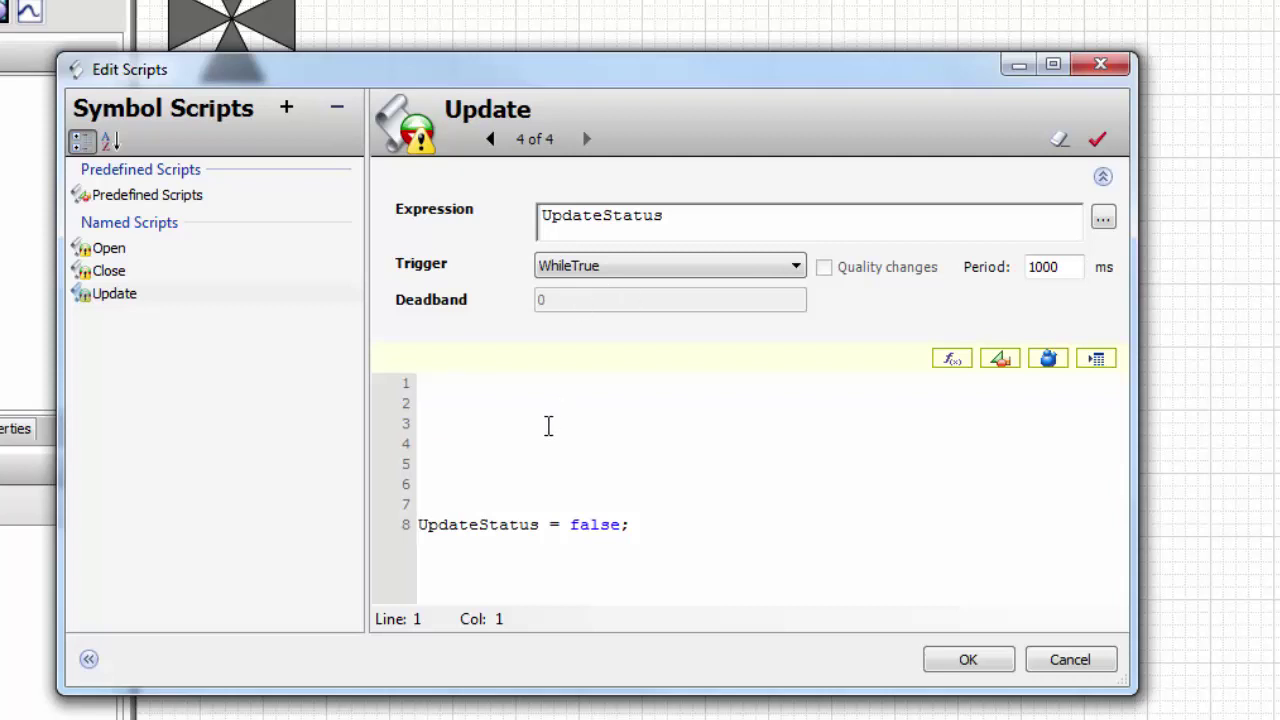
Write the first branch: if OpenSW == true and CloseSW == false then set Status with an 'Open comment
type("if ")
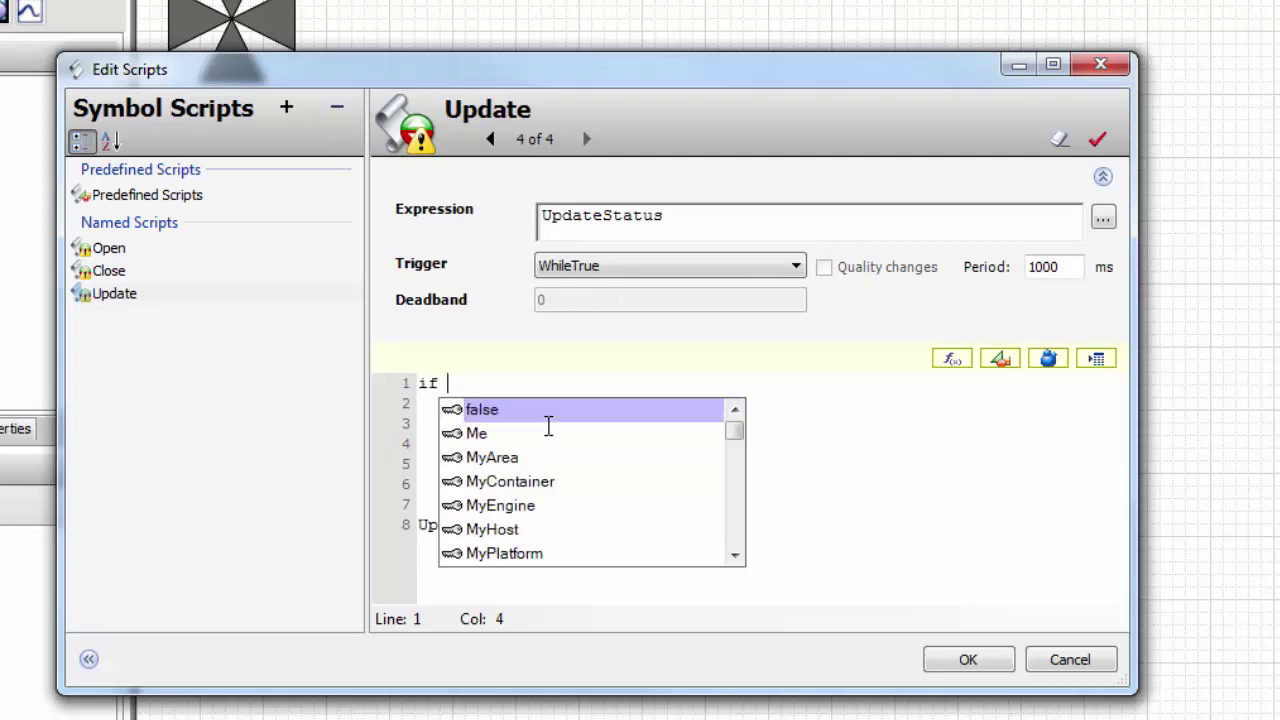
type("OpenSW")
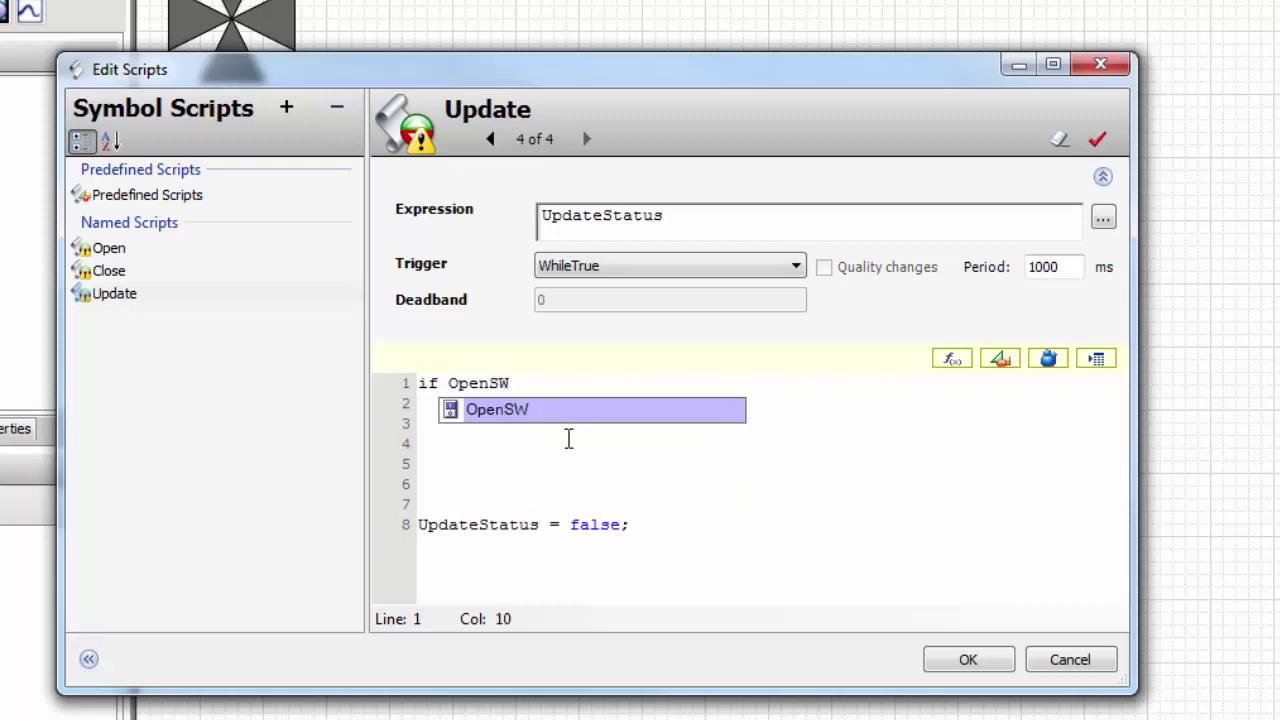
key("Escape")
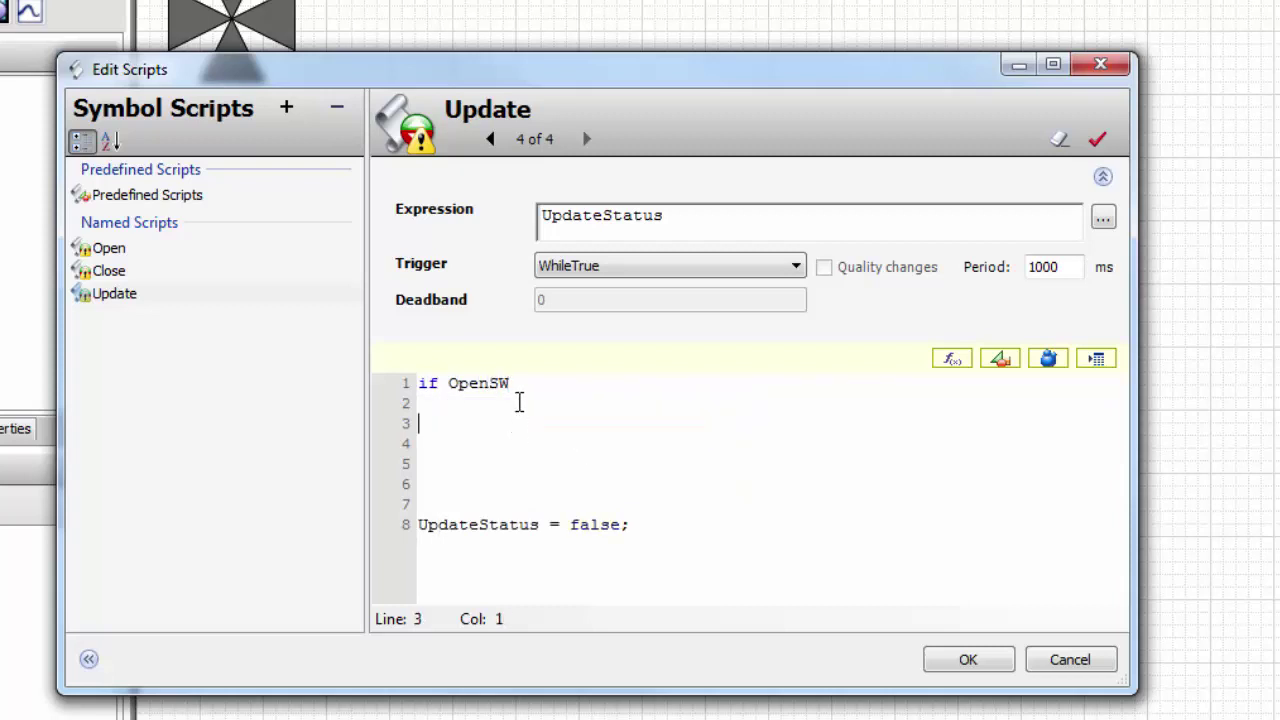
left_click(522, 383)
type("== tr")
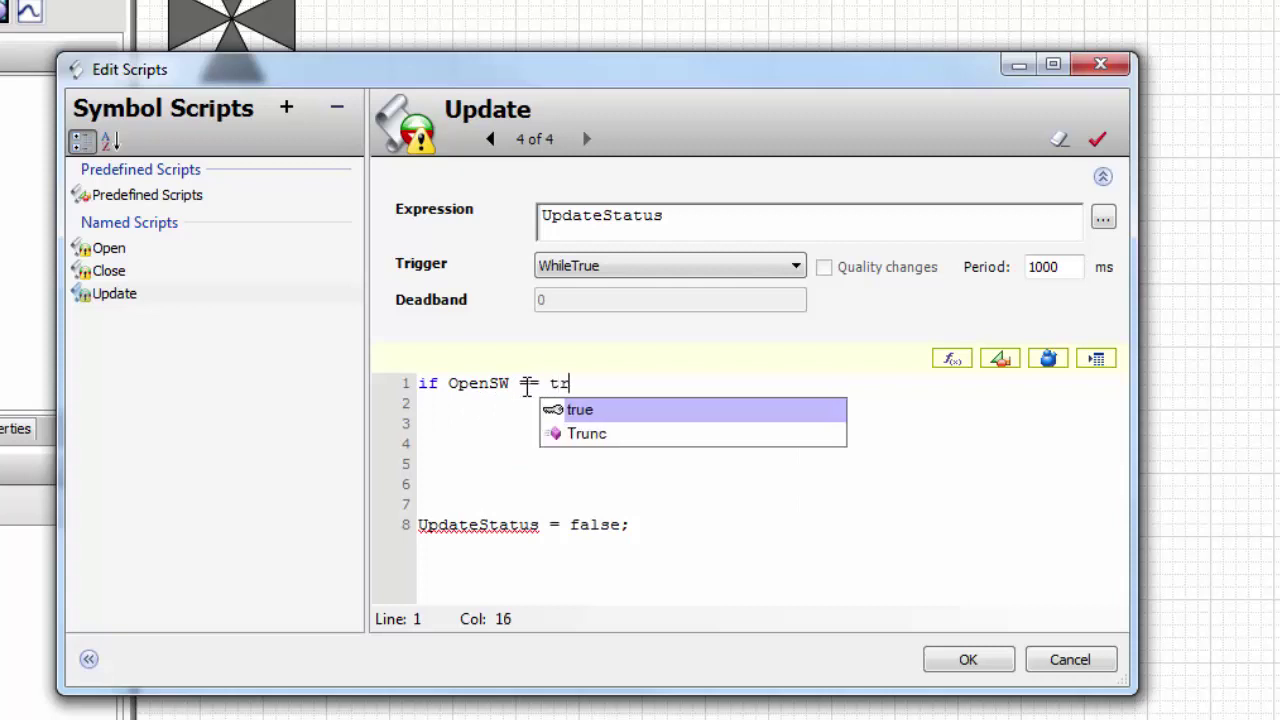
type("ue and ")
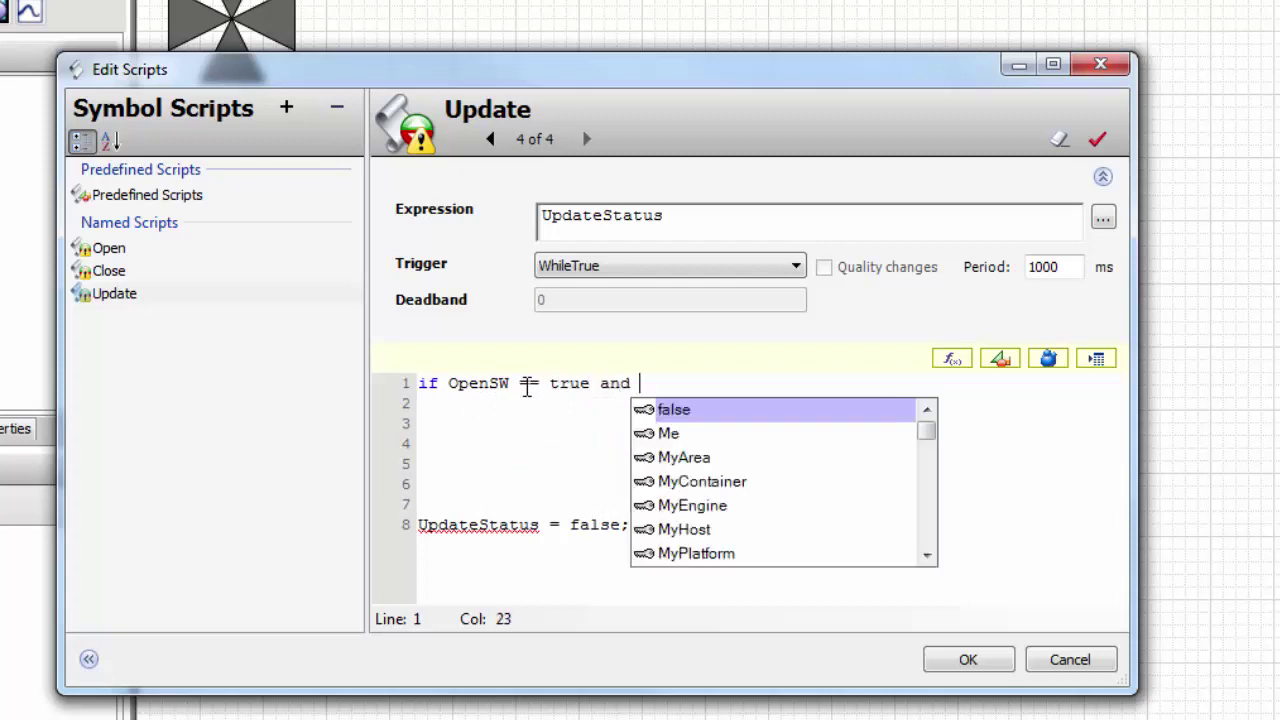
type("Close")
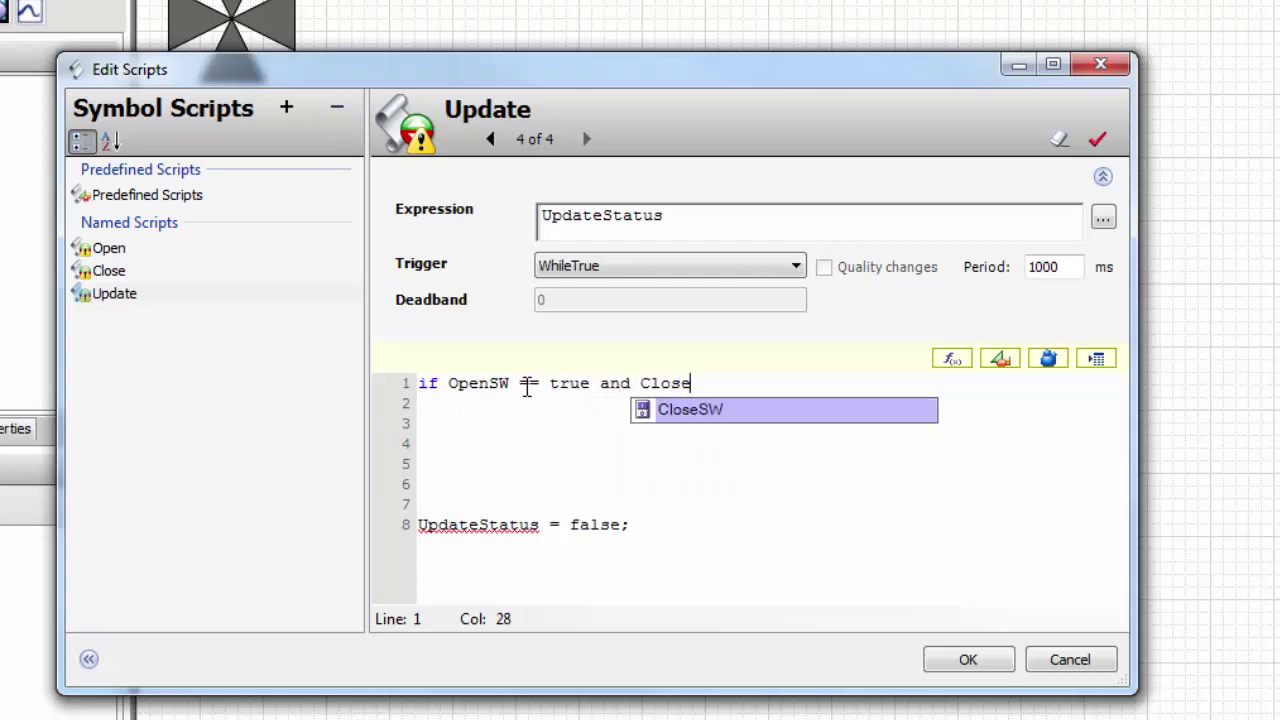
double_click(677, 409)
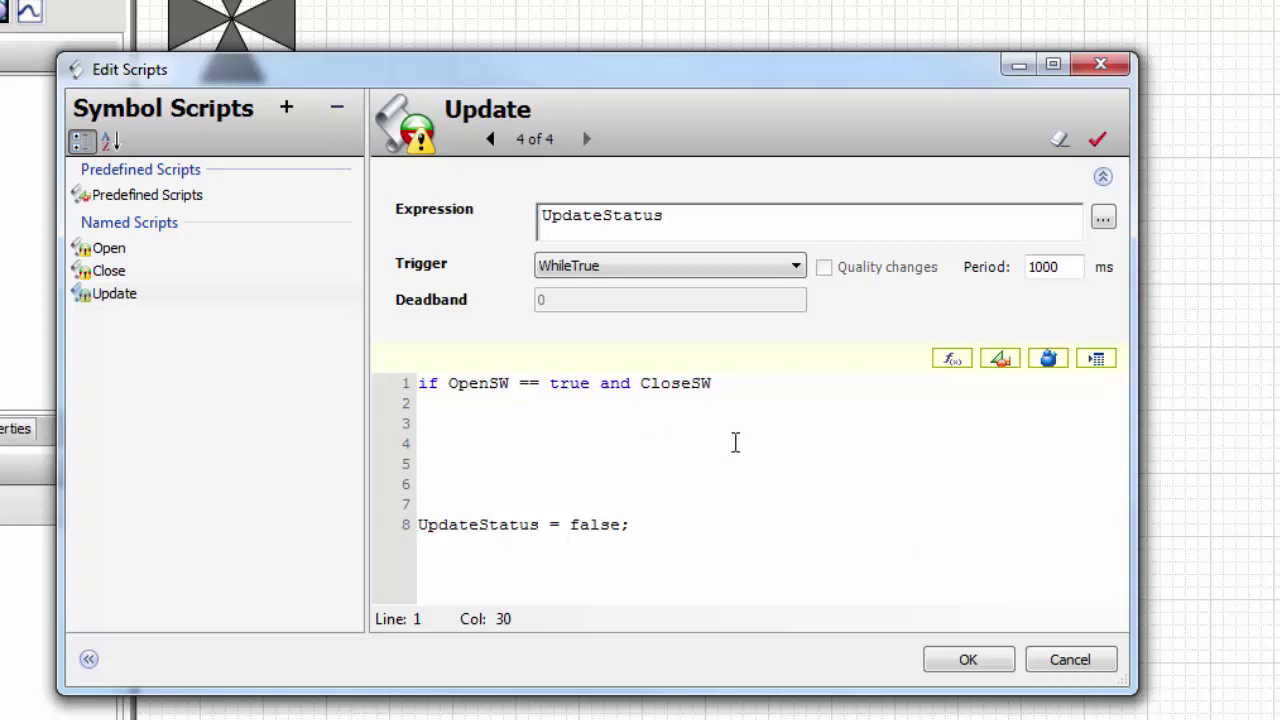
type("== fa")
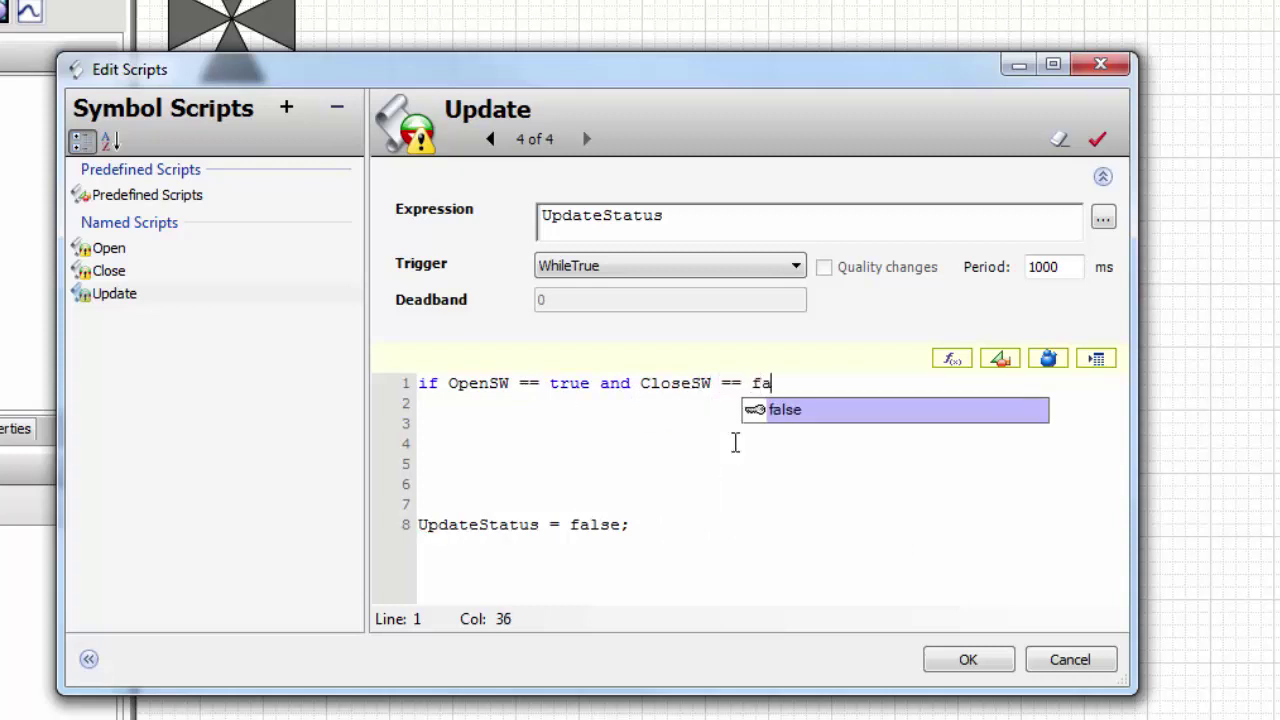
type("l")
double_click(787, 409)
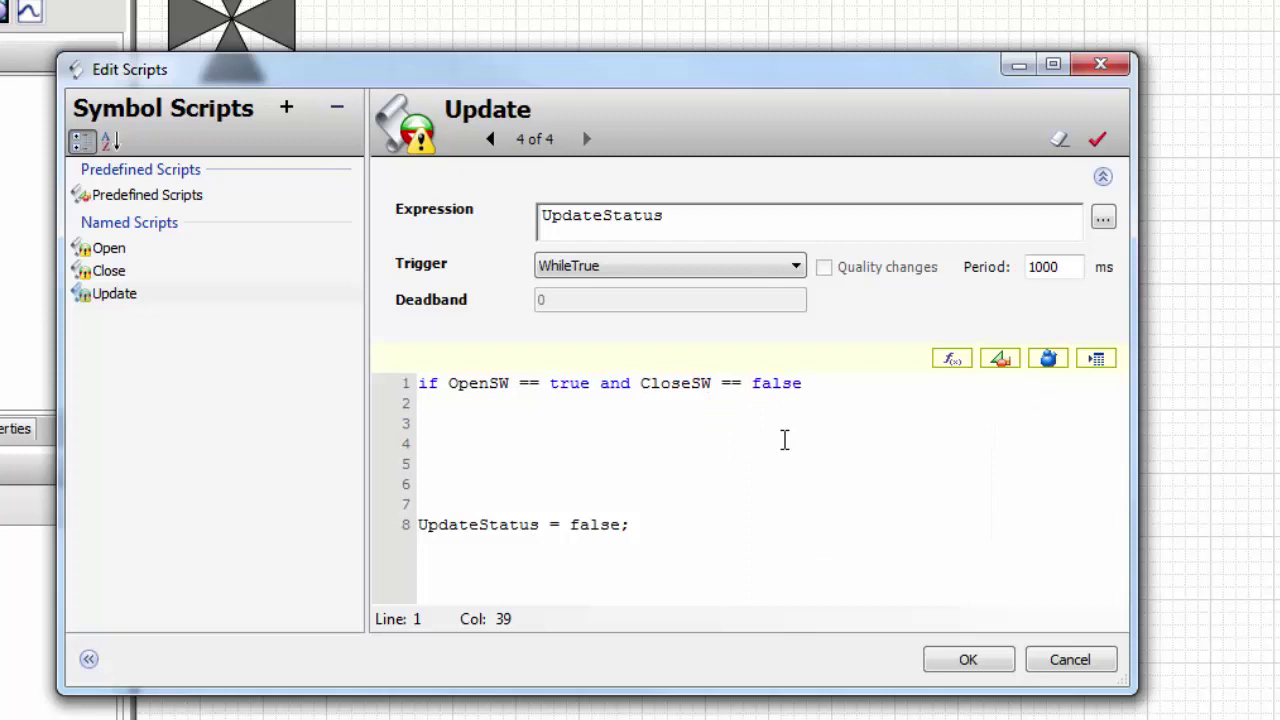
type("then")
key("Return")
key("Return")
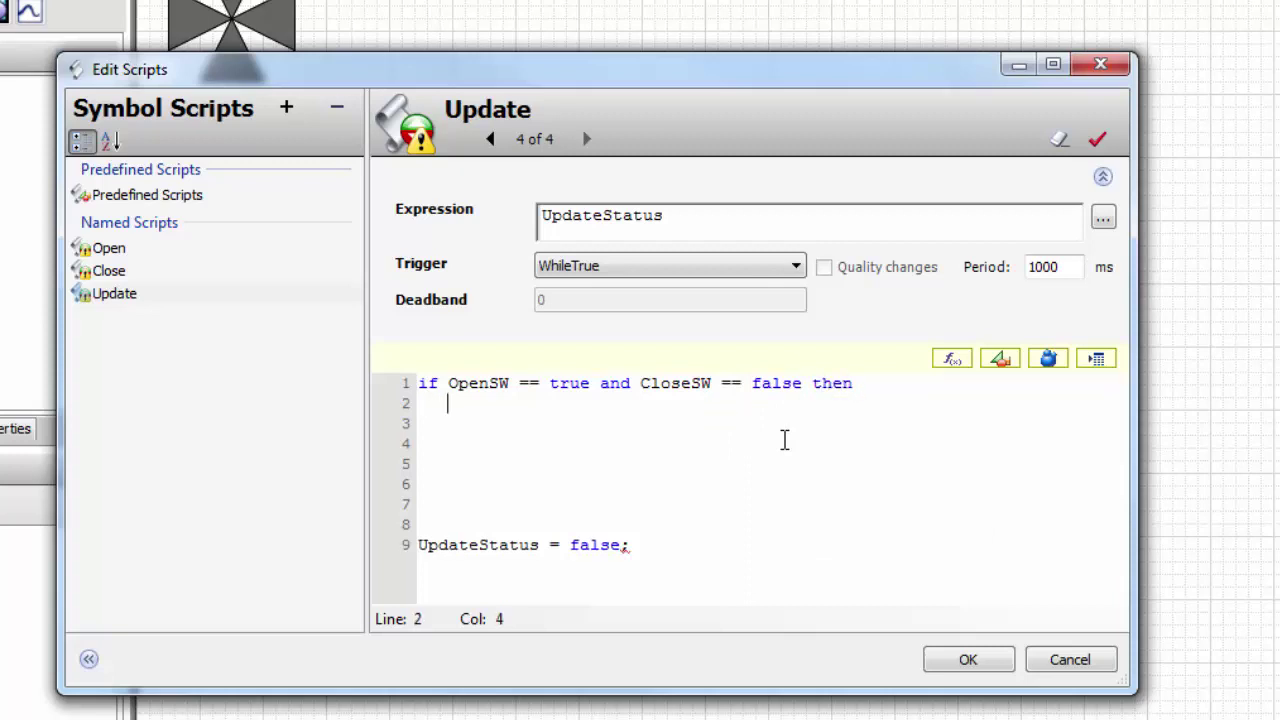
type("S")
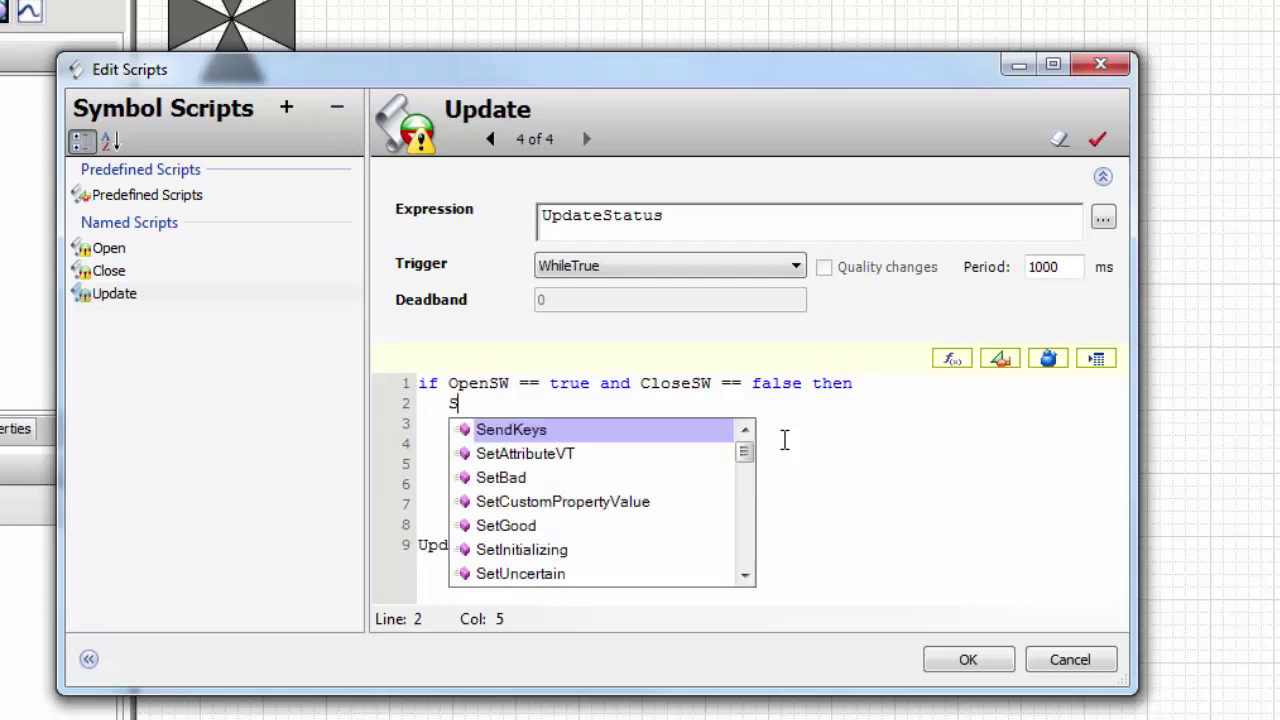
type("tatus = ")
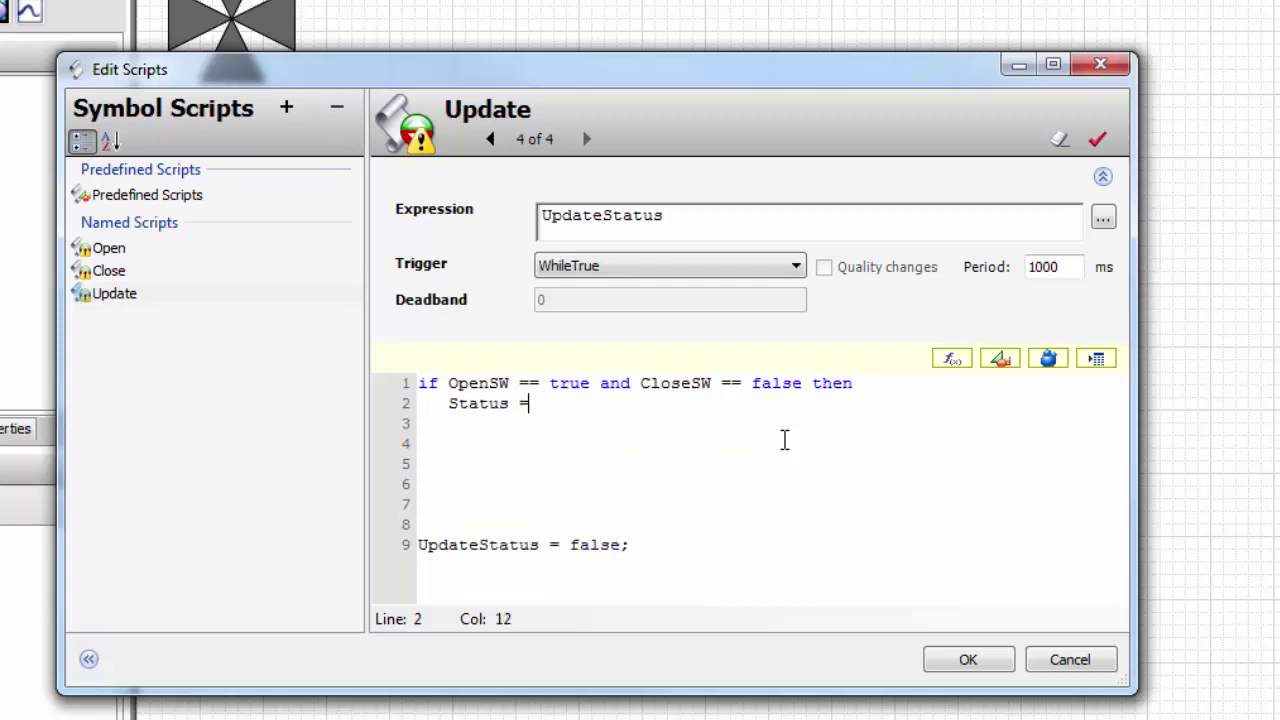
type("0")
type(" Open")
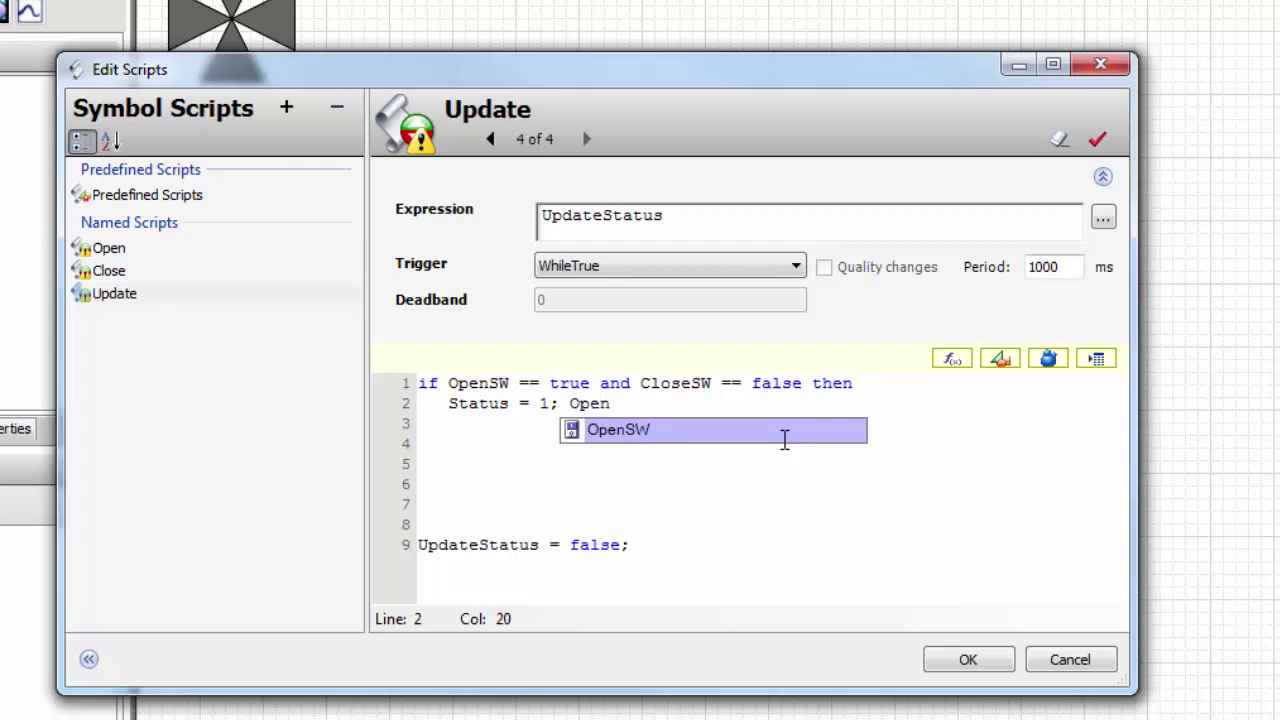
key("Return")
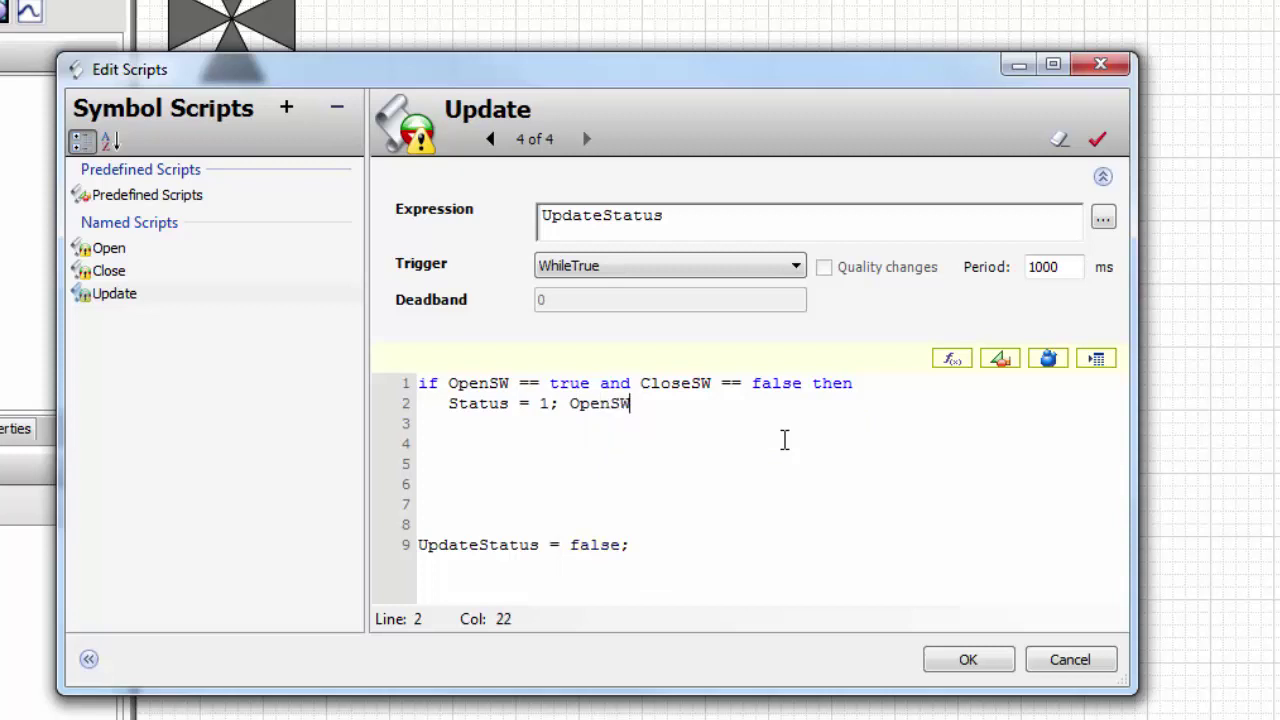
left_click_drag(569, 403, 637, 403)
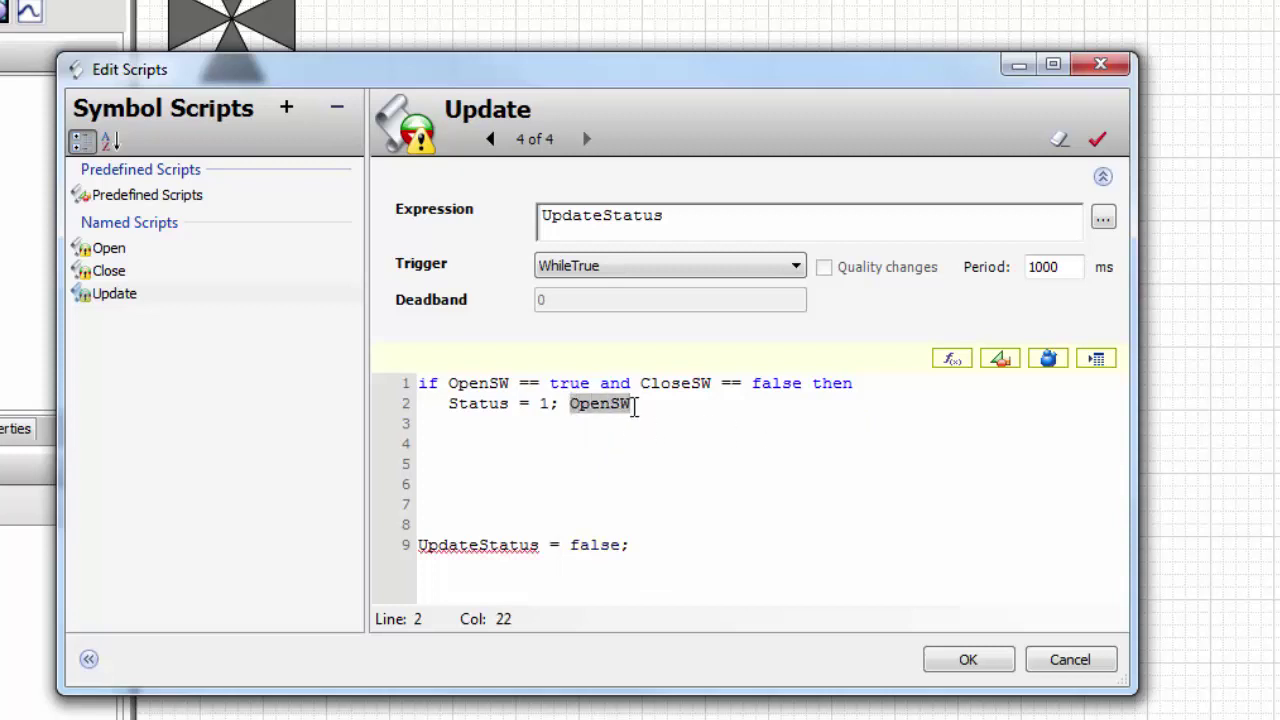
key("BackSpace")
type("'Open")
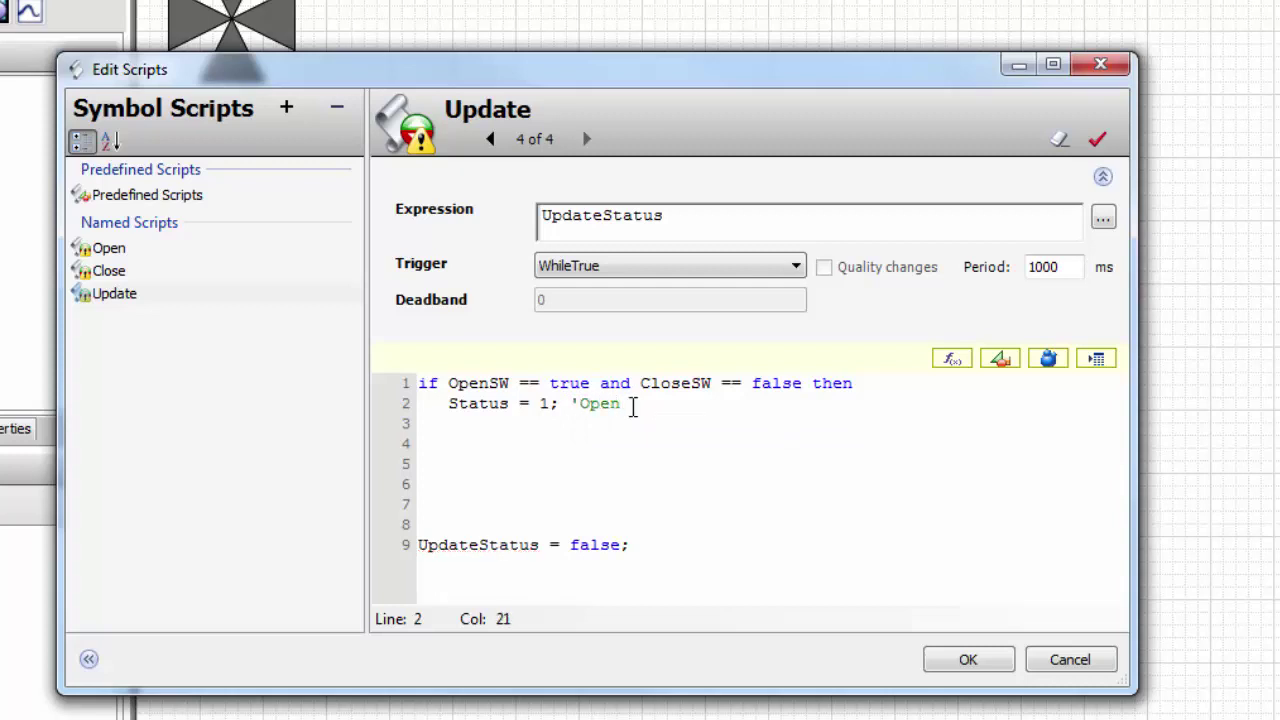
key("Return")
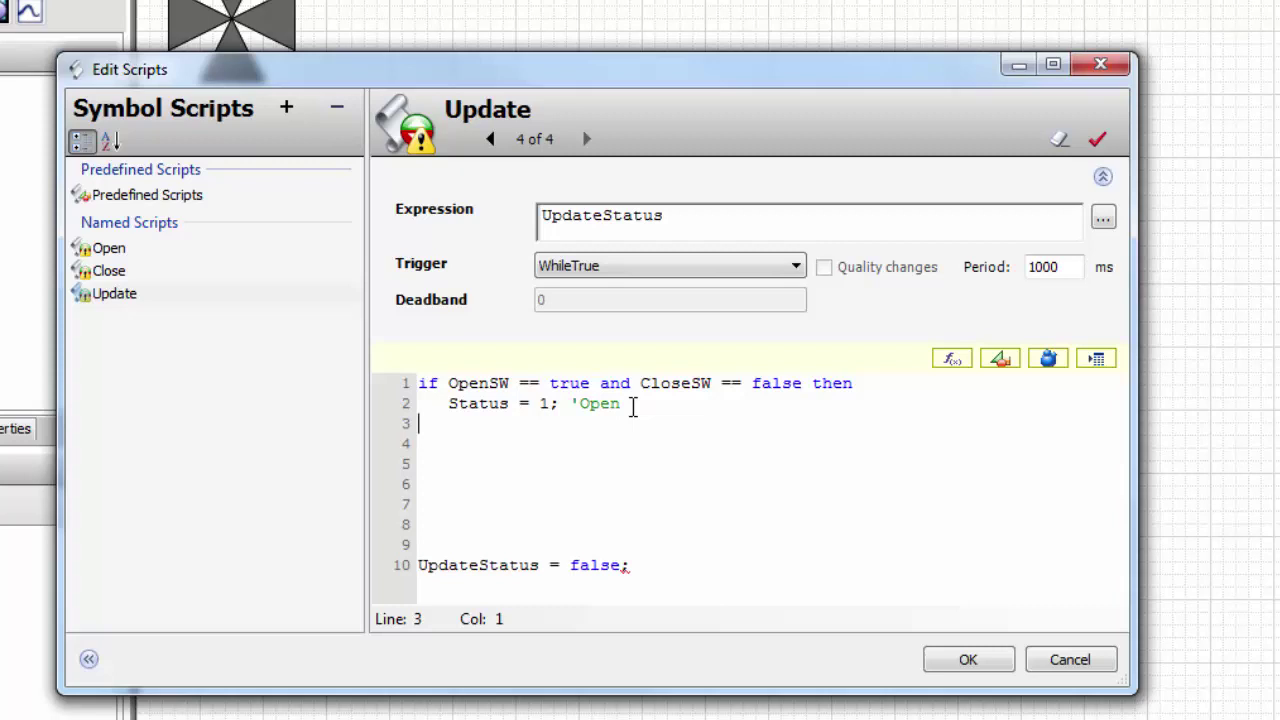
Add else if OpenSW == false and CloseSW == true then Status = 0; 'Closed
type("else if")
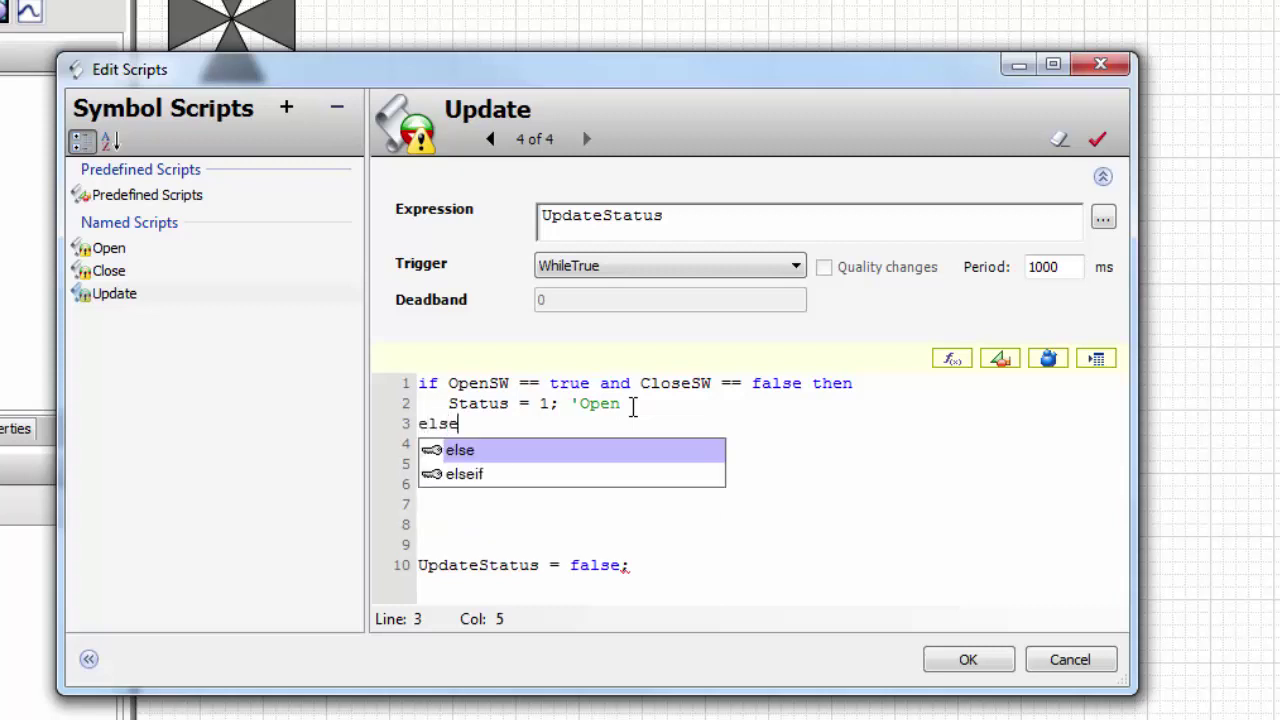
left_click(577, 499)
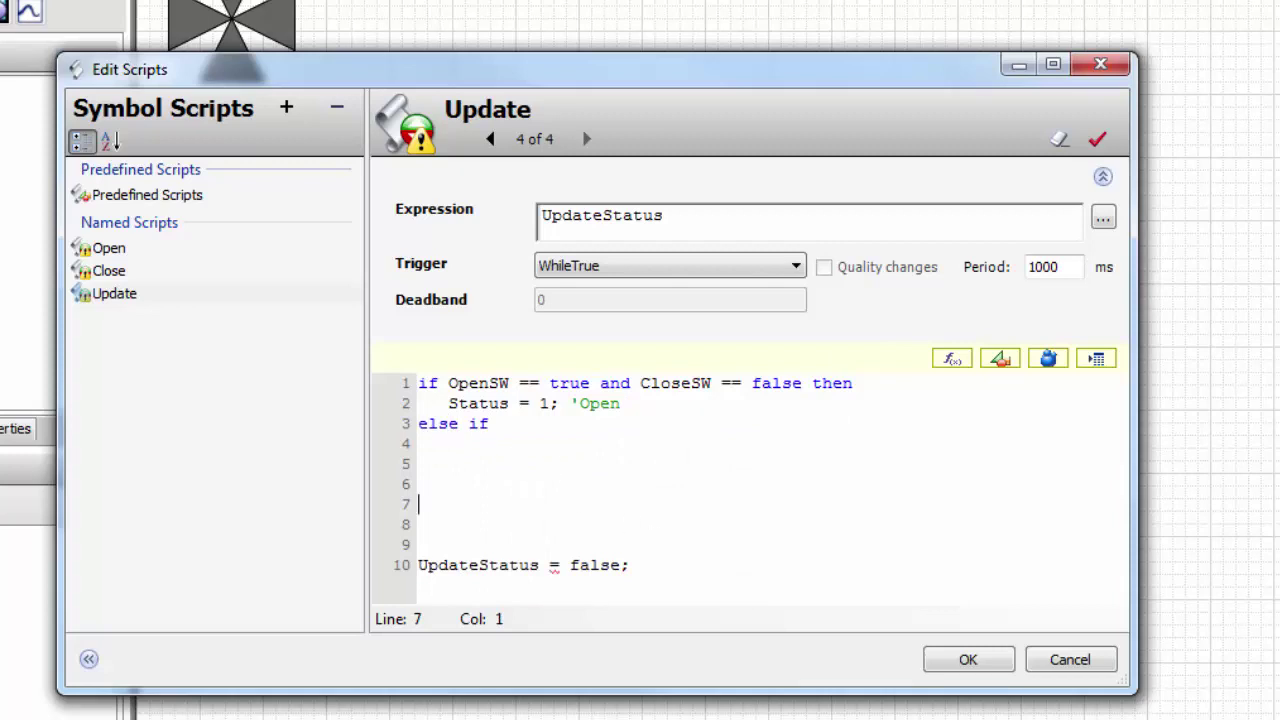
left_click(519, 427)
type("O")
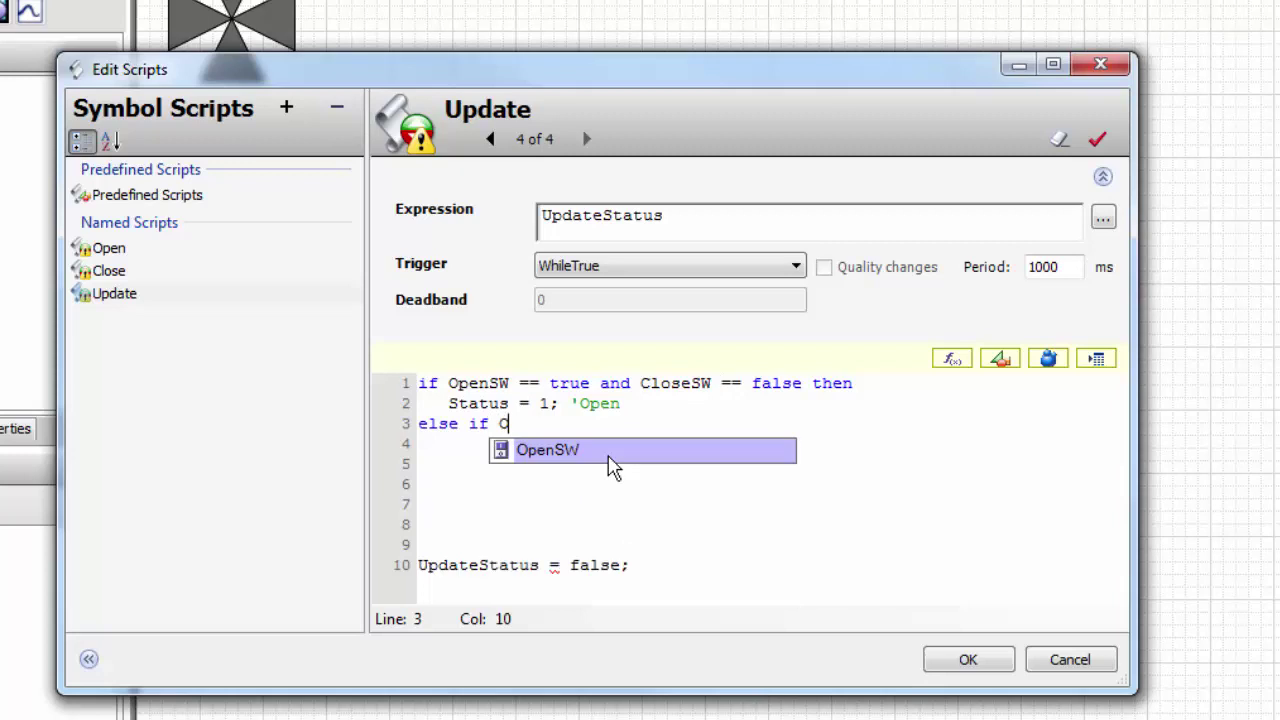
type("pen")
double_click(572, 450)
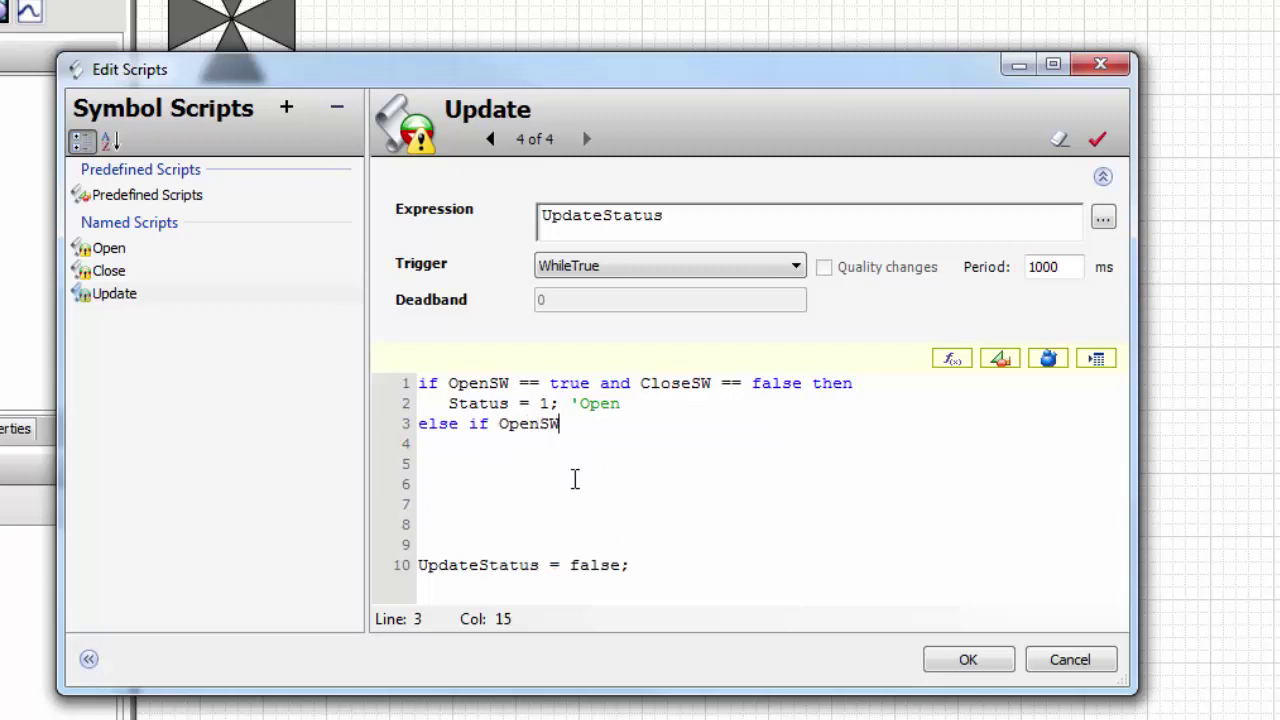
type("false and ")
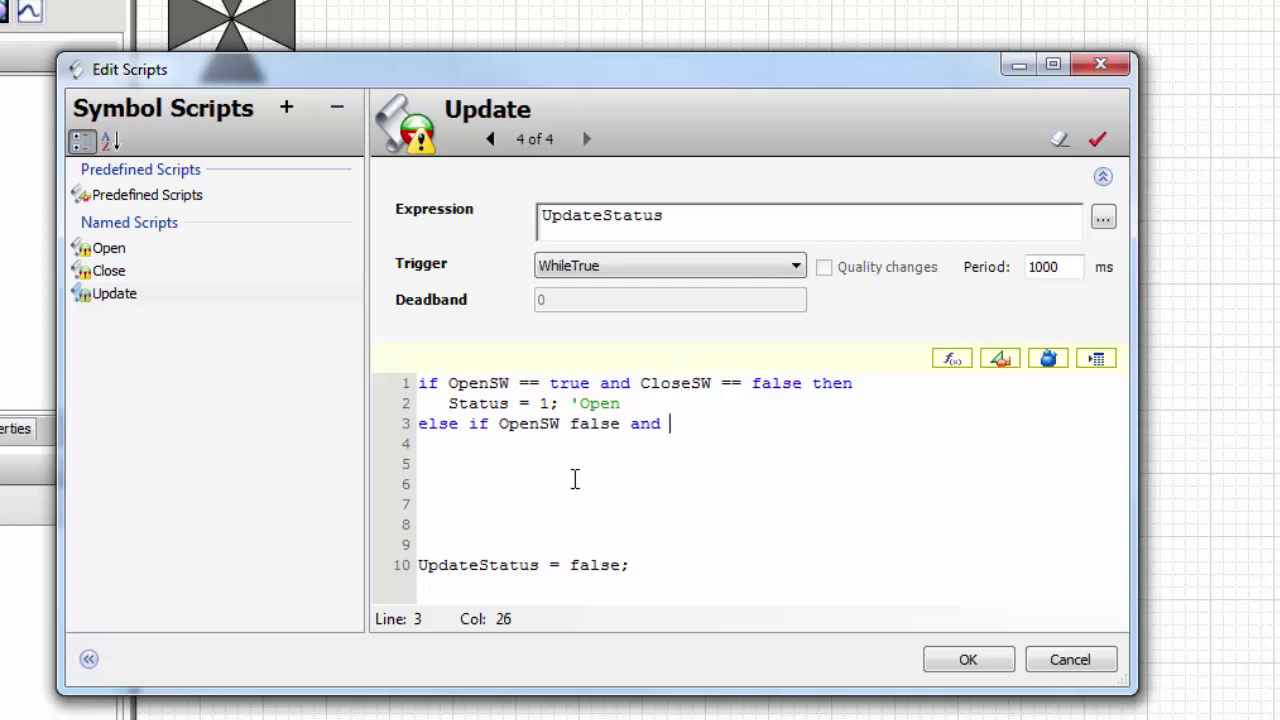
type("close")
key("BackSpace")
key("BackSpace")
key("BackSpace")
key("BackSpace")
type("Close")
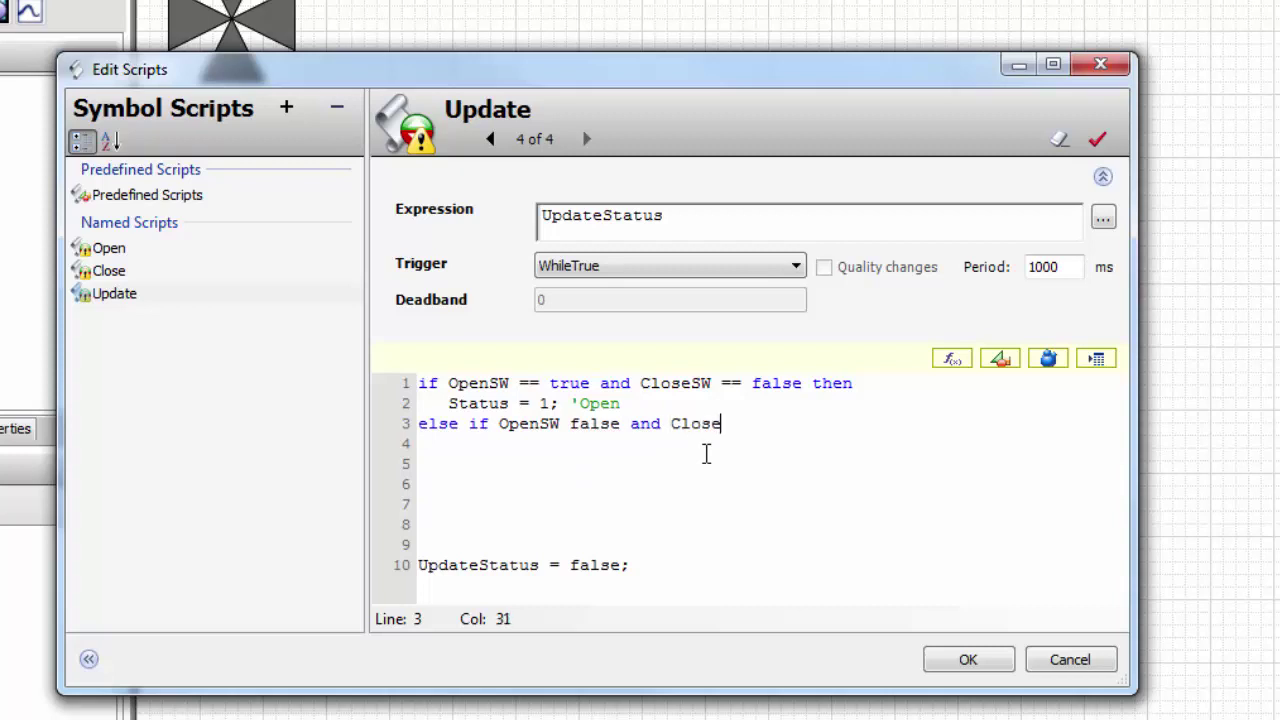
type("SW == true ")
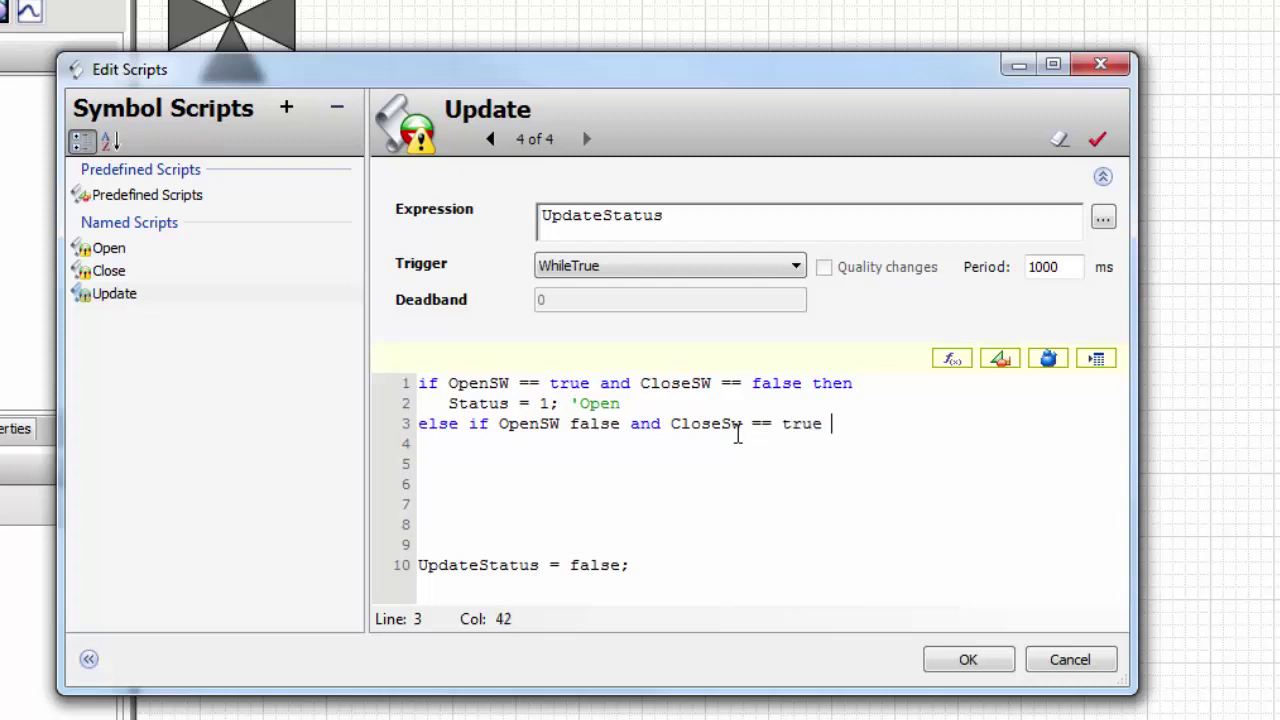
type("tehn")
key("Return")
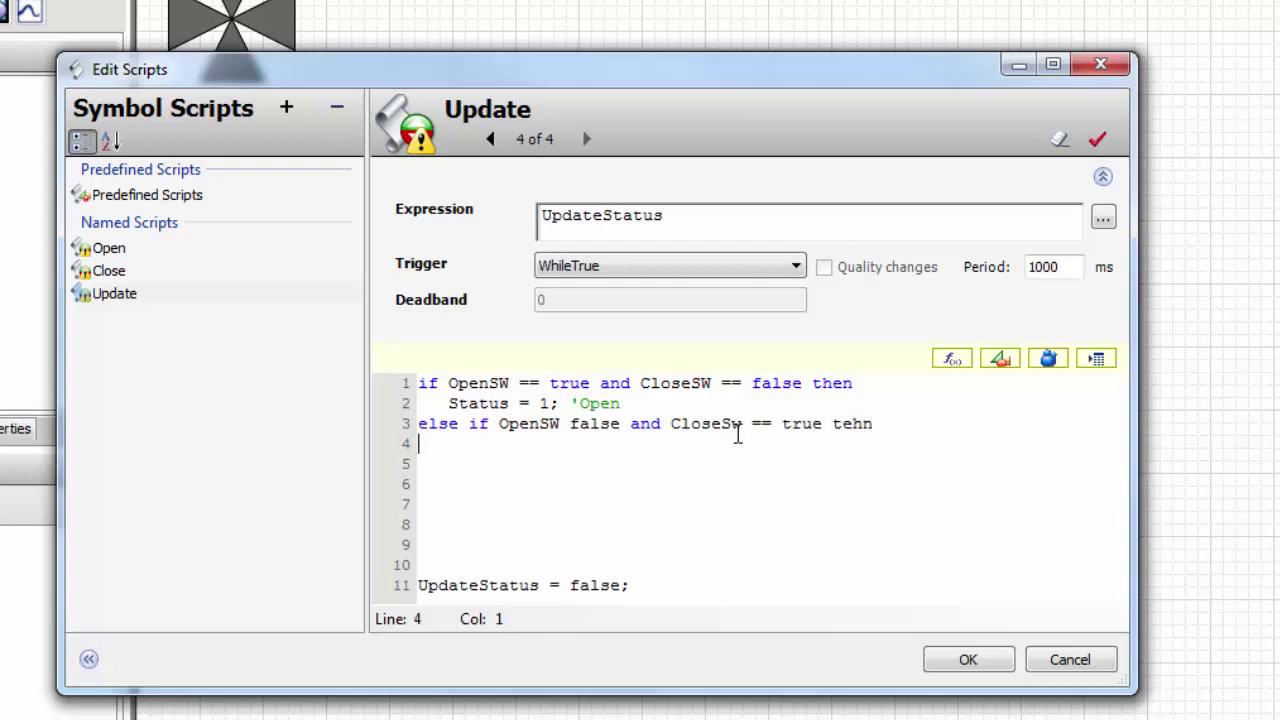
key("BackSpace")
key("BackSpace")
key("BackSpace")
key("BackSpace")
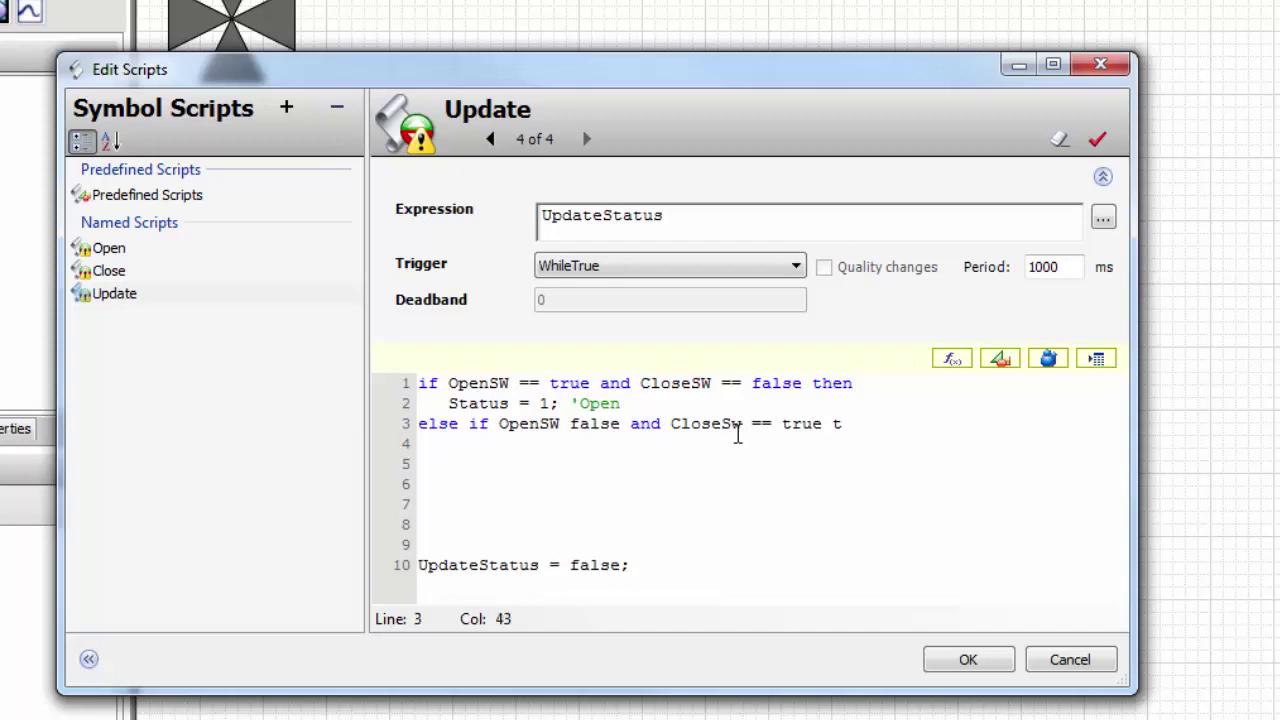
type("hen")
key("Return")
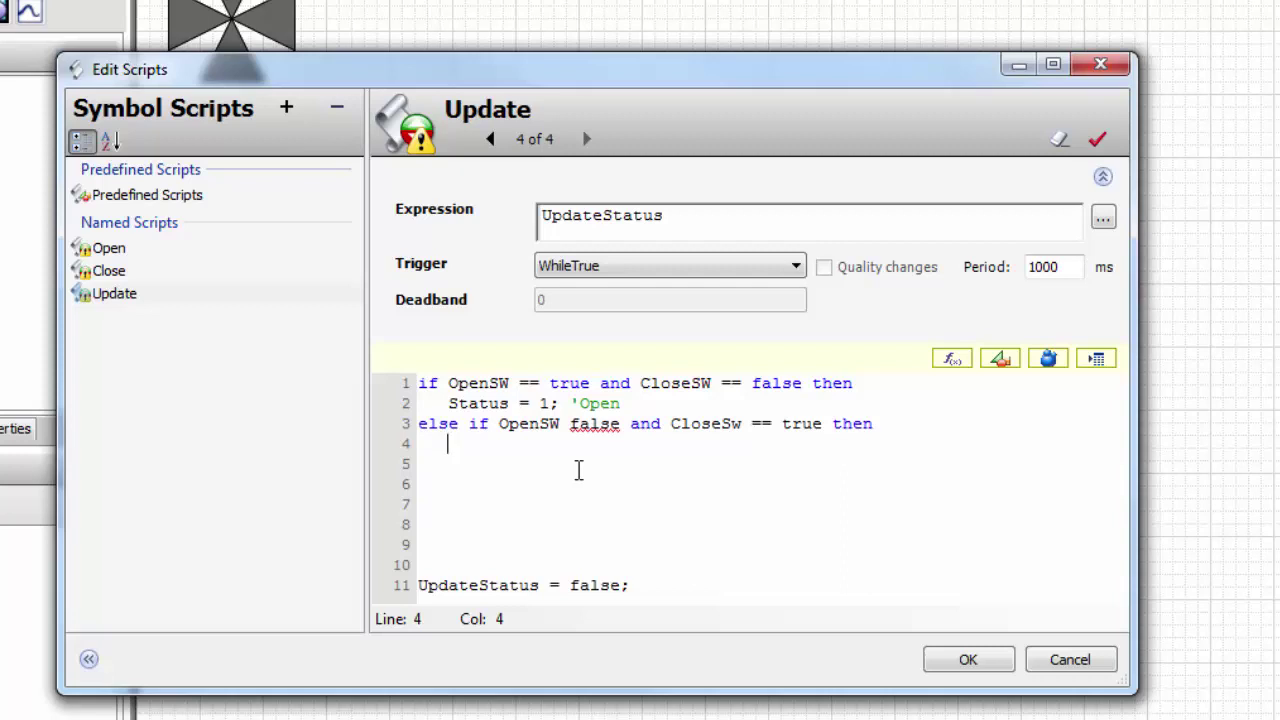
type("Status ")
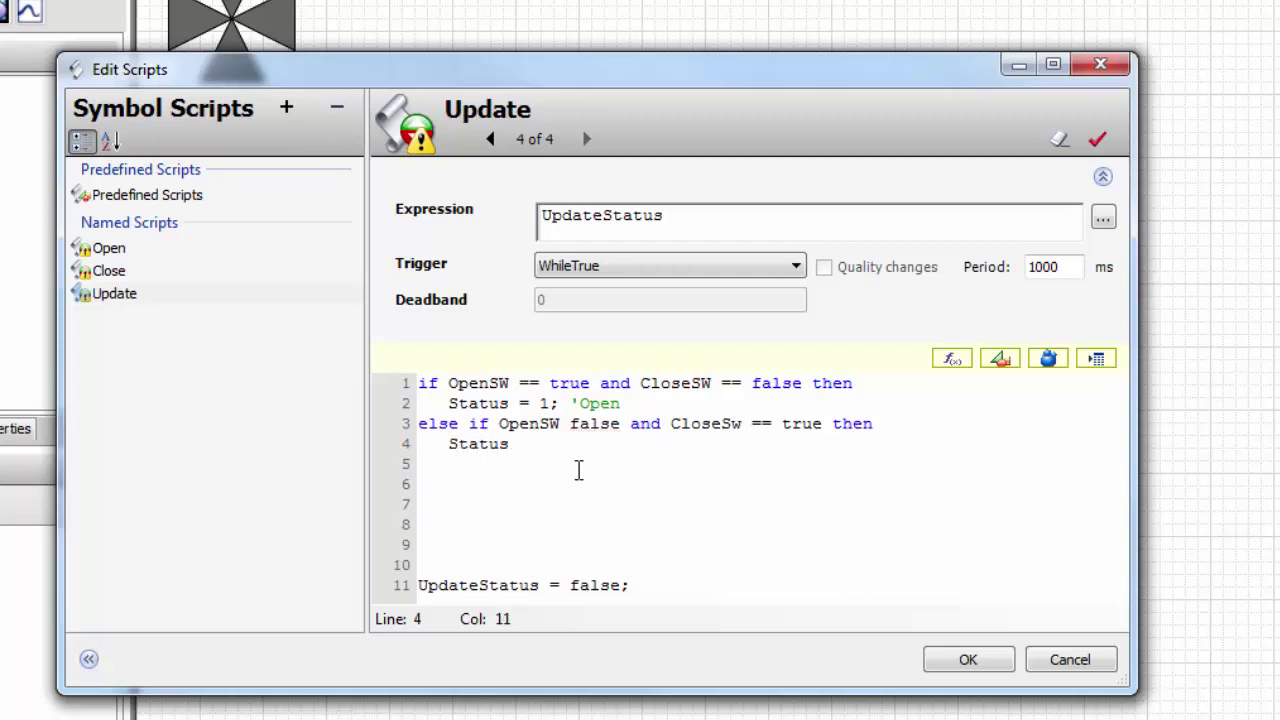
type("=")
type("0; 'Closed")
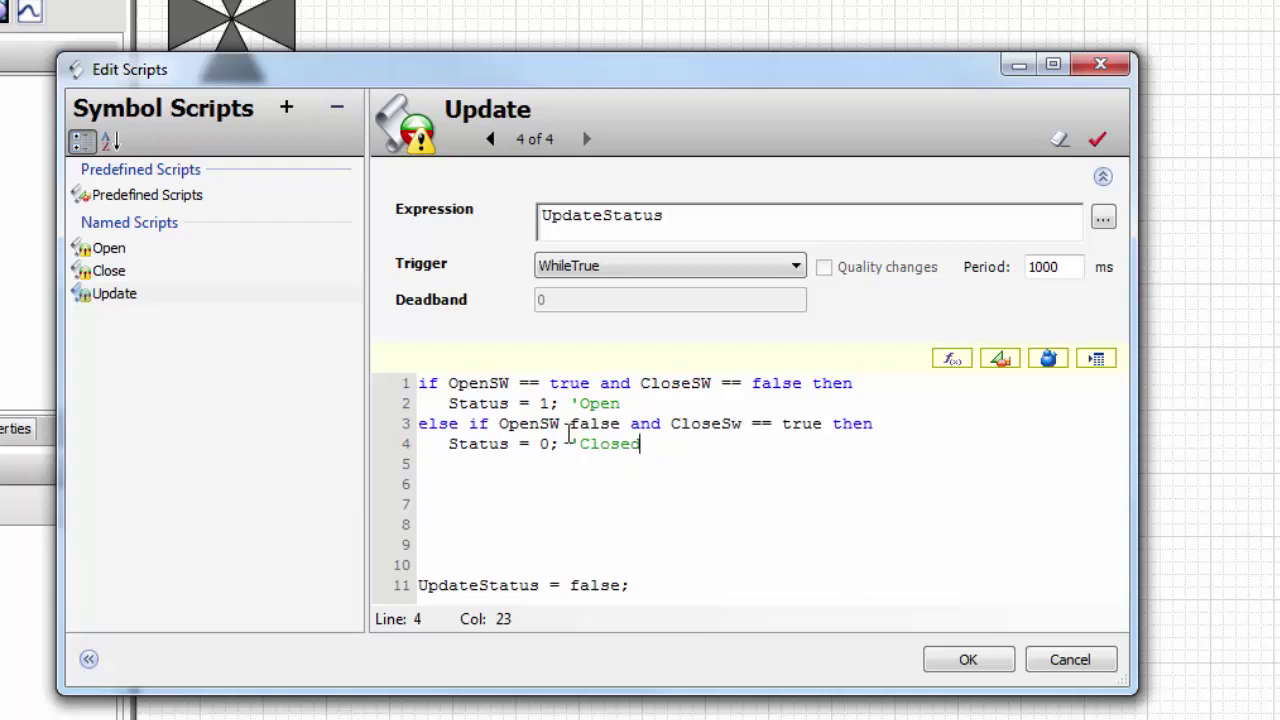
left_click(570, 424)
type("==")
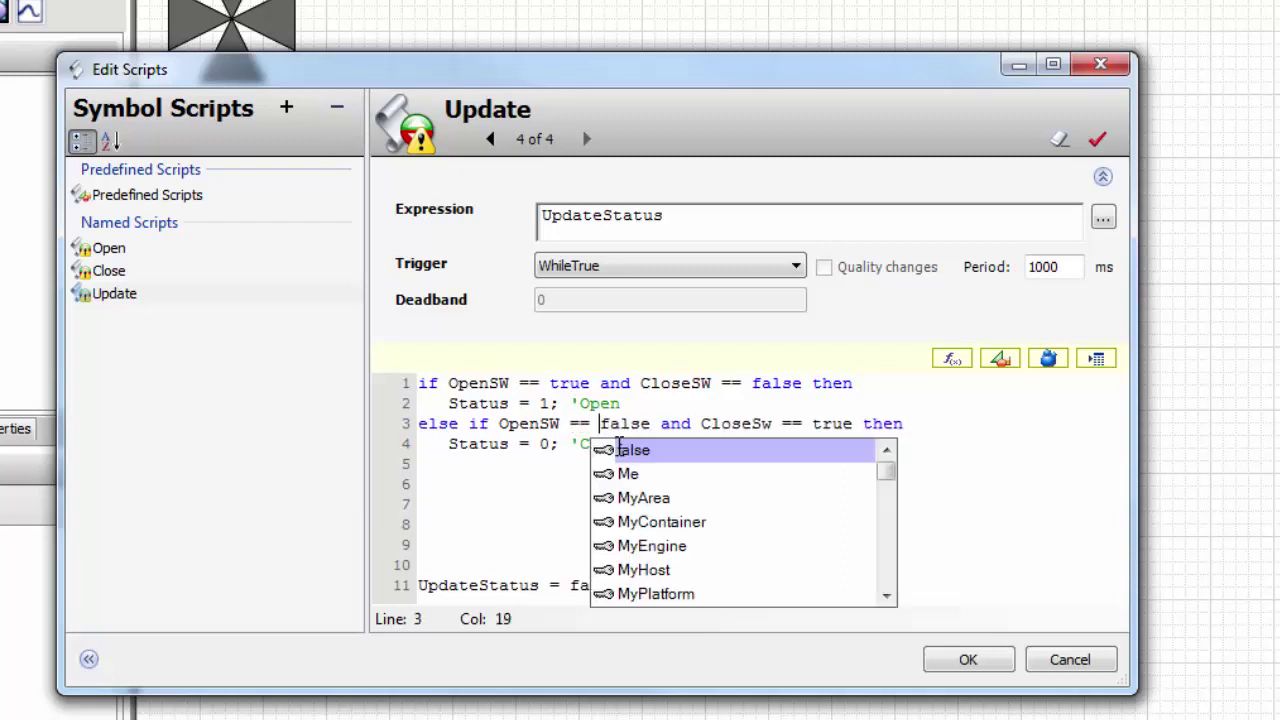
left_click(537, 511)
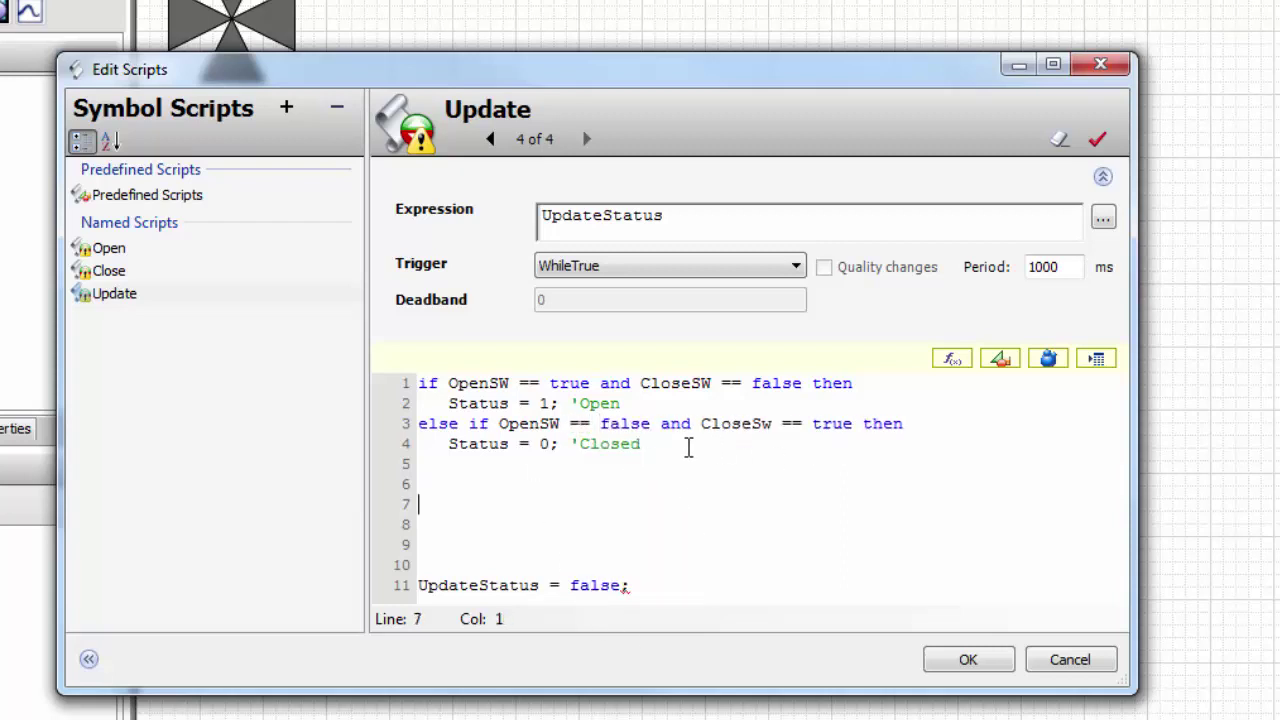
Copy the Closed branch and turn it into Status = 2 'Travel for both switches true
left_click_drag(688, 447, 407, 420)
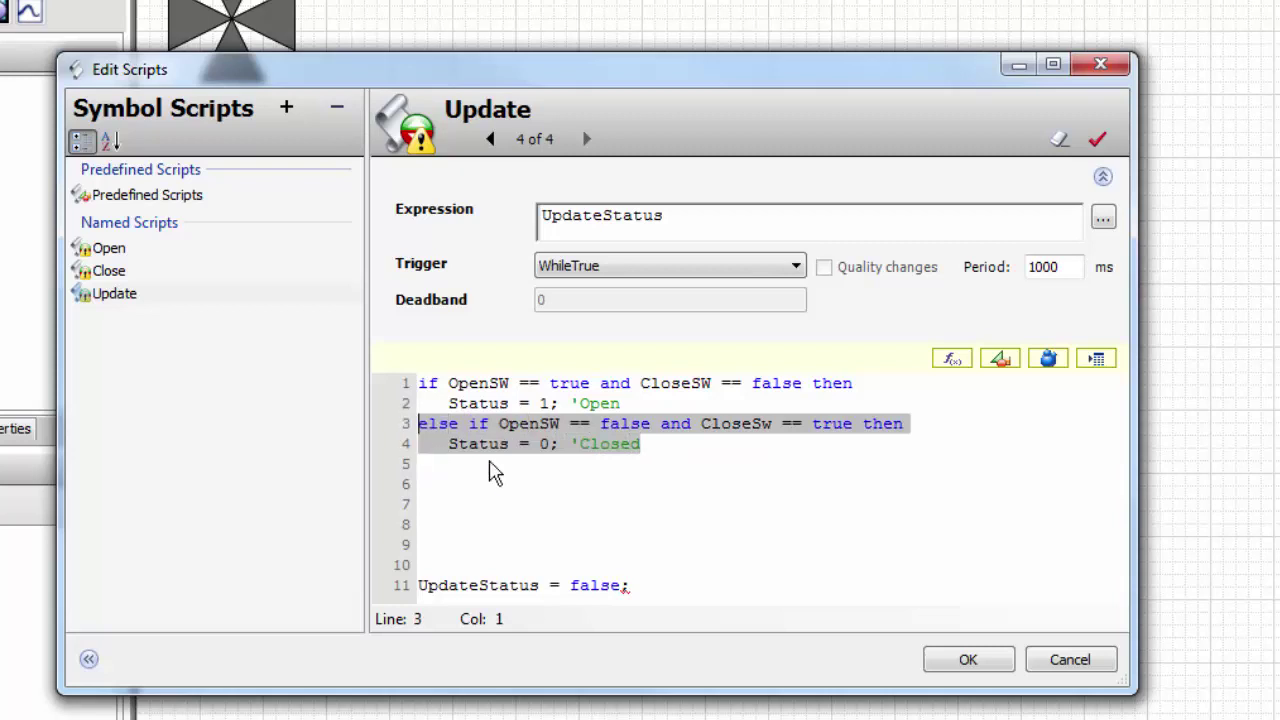
key("ctrl+c")
left_click(657, 447)
key("Return")
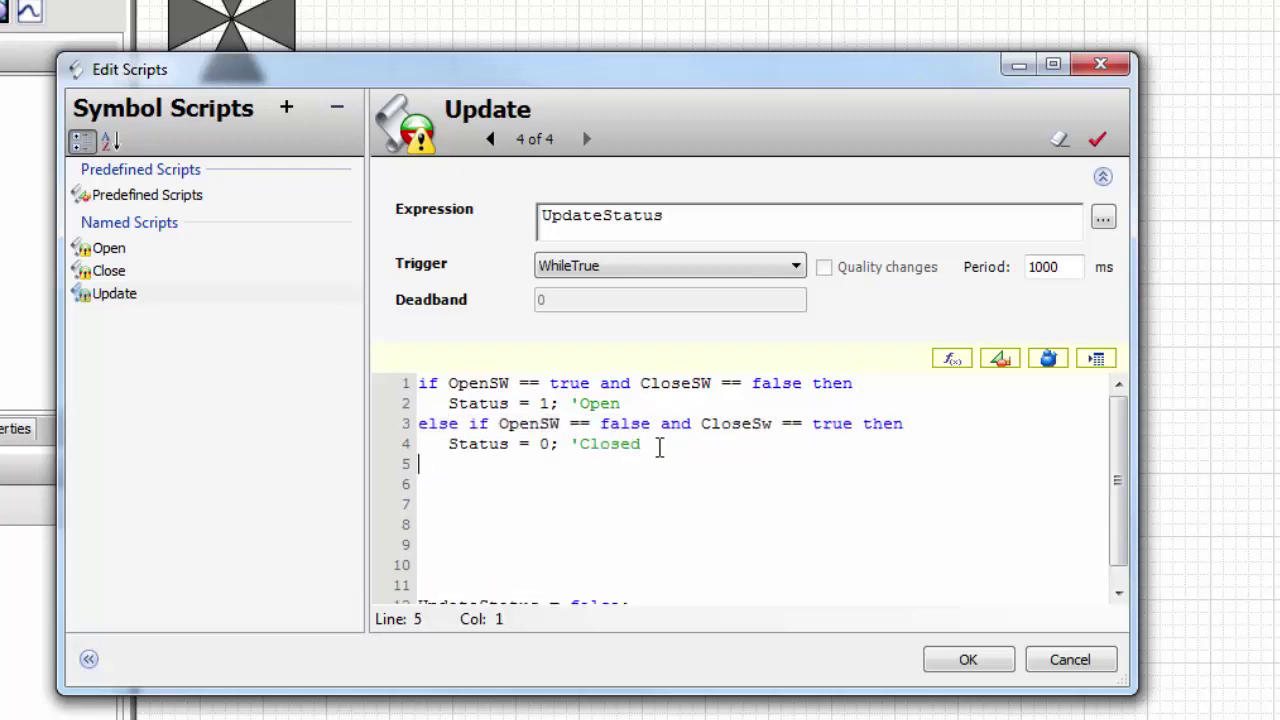
key("ctrl+v")
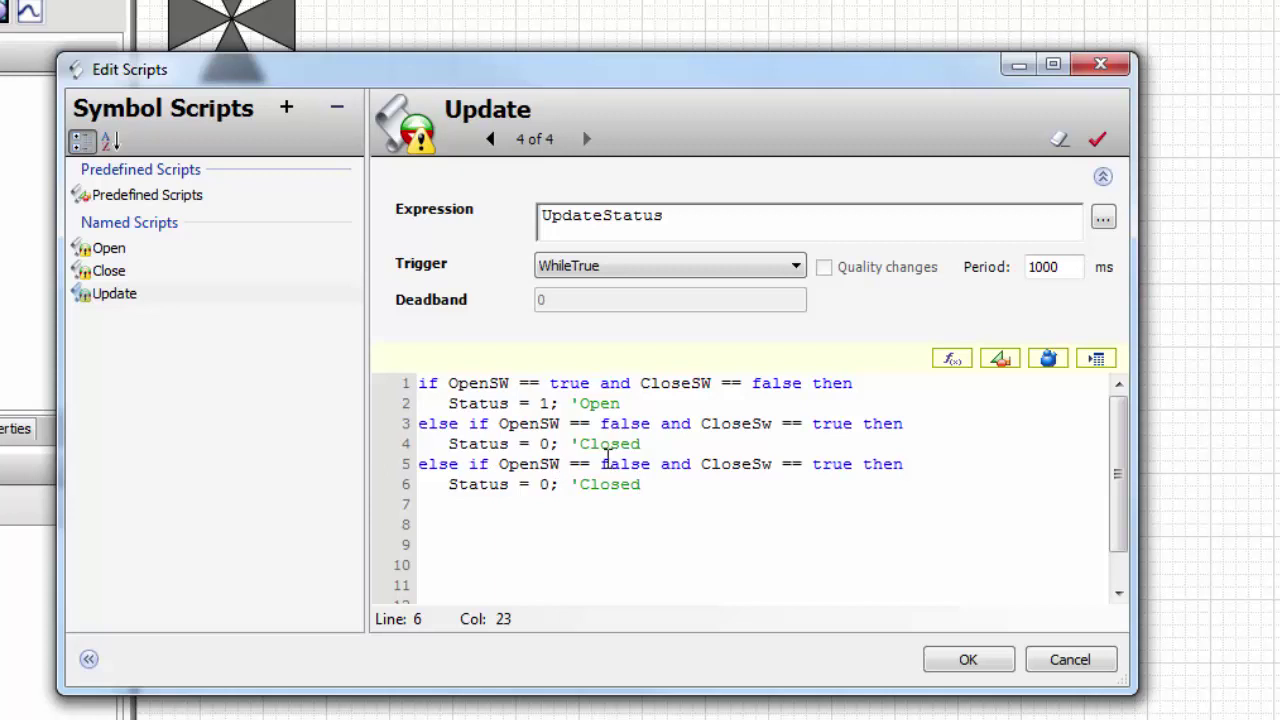
left_click_drag(603, 467, 651, 463)
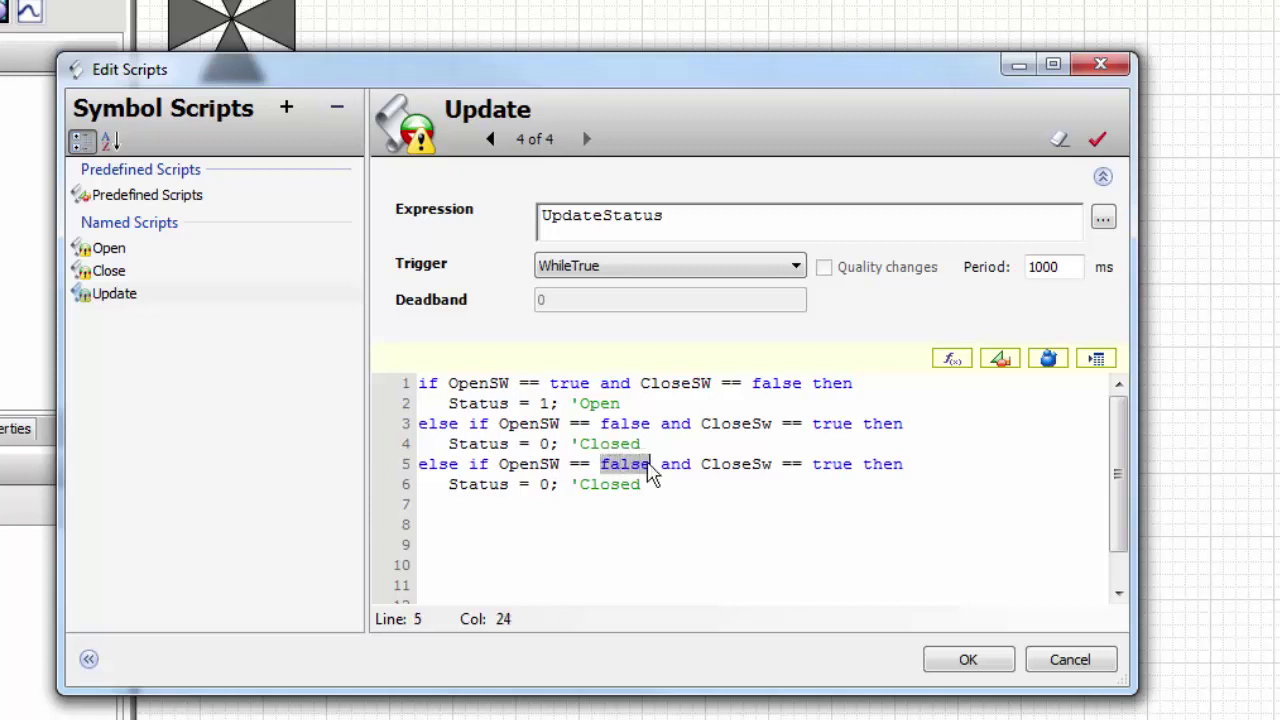
type("true")
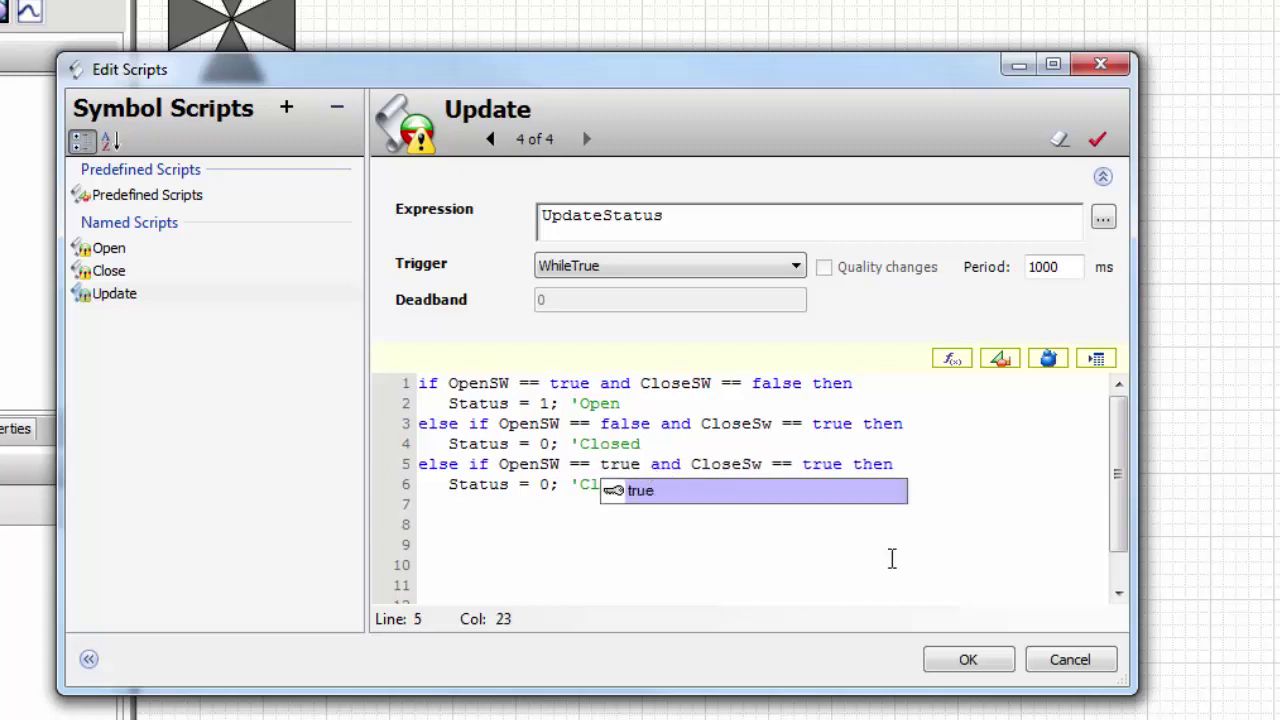
left_click(874, 563)
left_click_drag(541, 494, 553, 492)
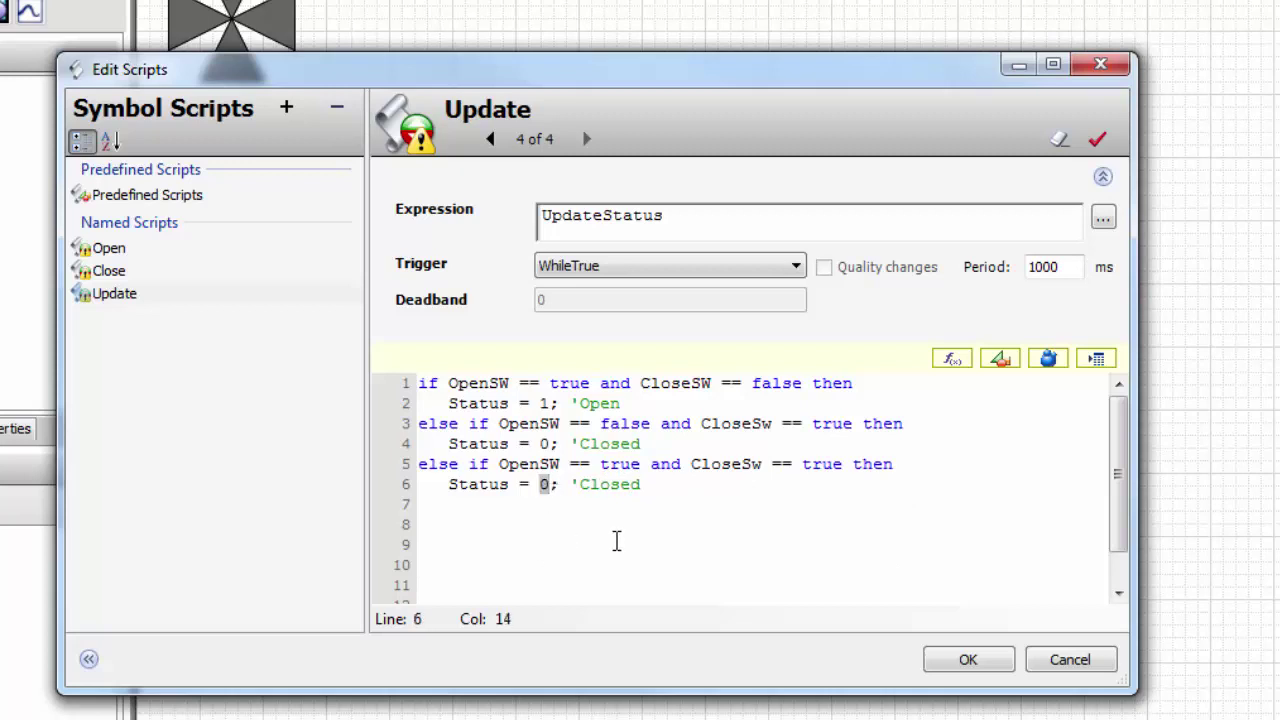
type("2")
left_click_drag(580, 485, 358, 466)
type("Travel")
Paste another copy and change it to Status = 3 'Trouble when both switches are false
left_click(655, 484)
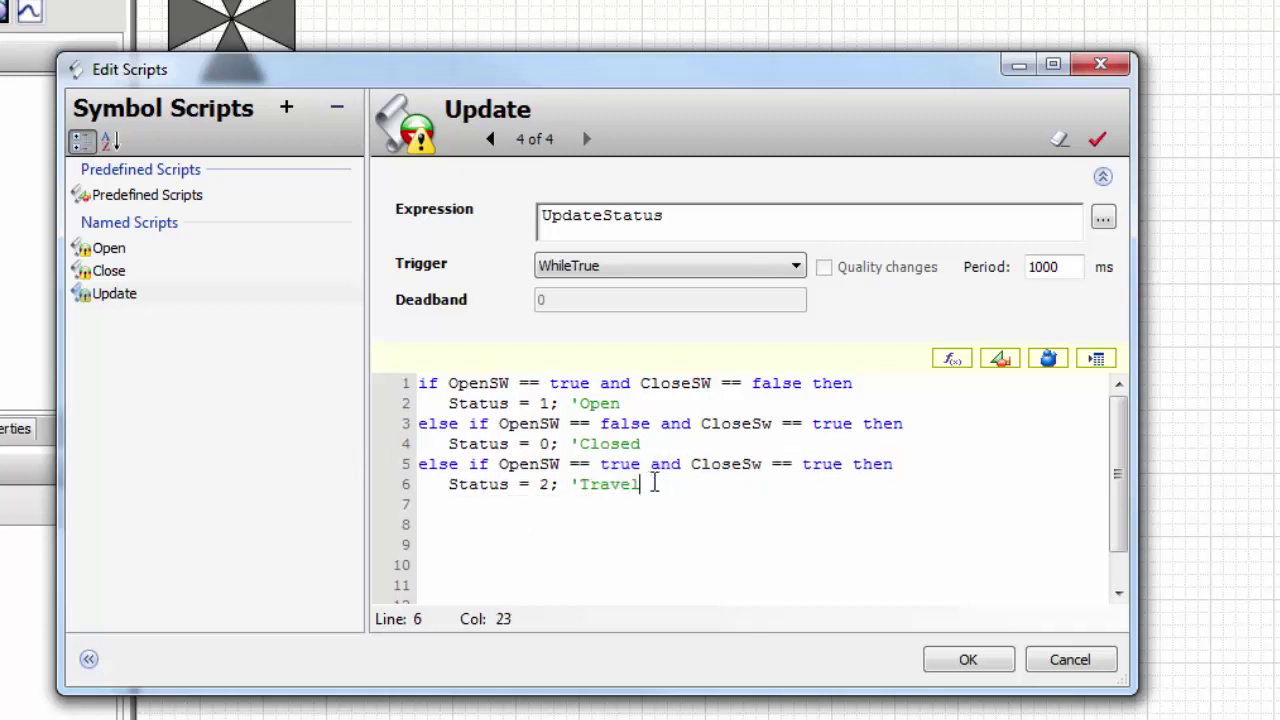
key("Return")
key("ctrl+v")
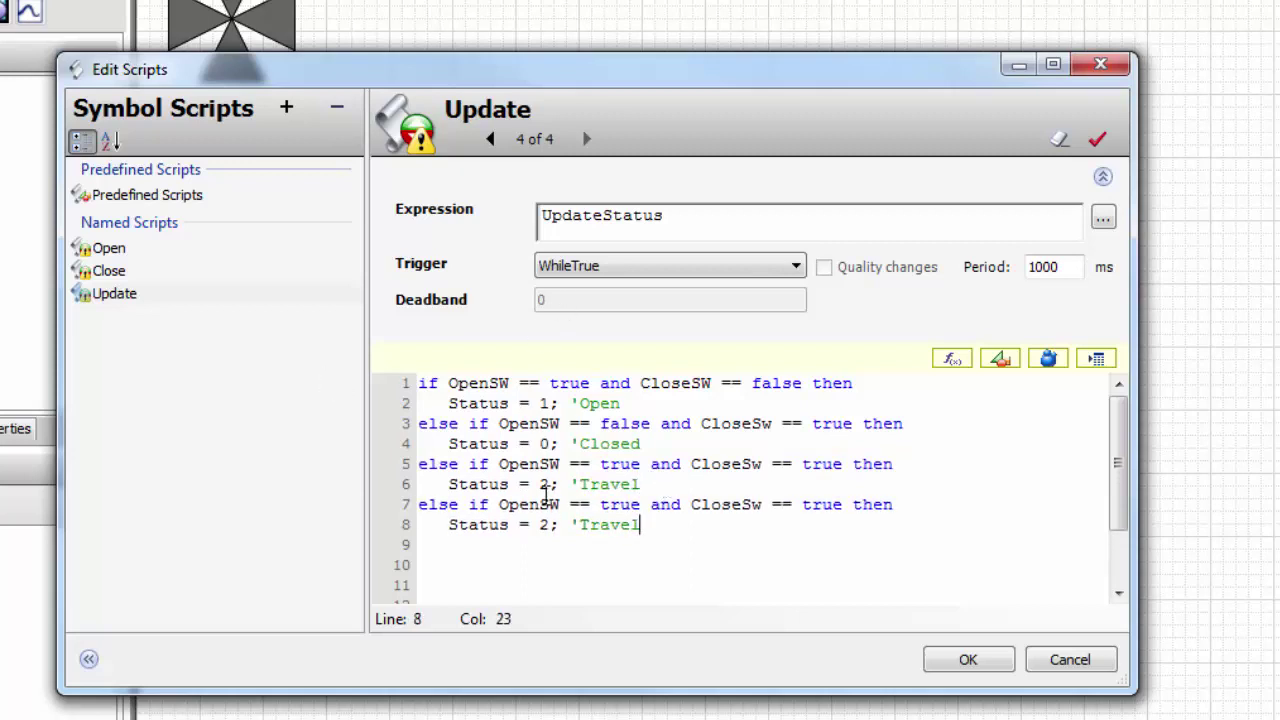
left_click_drag(598, 504, 640, 484)
double_click(618, 504)
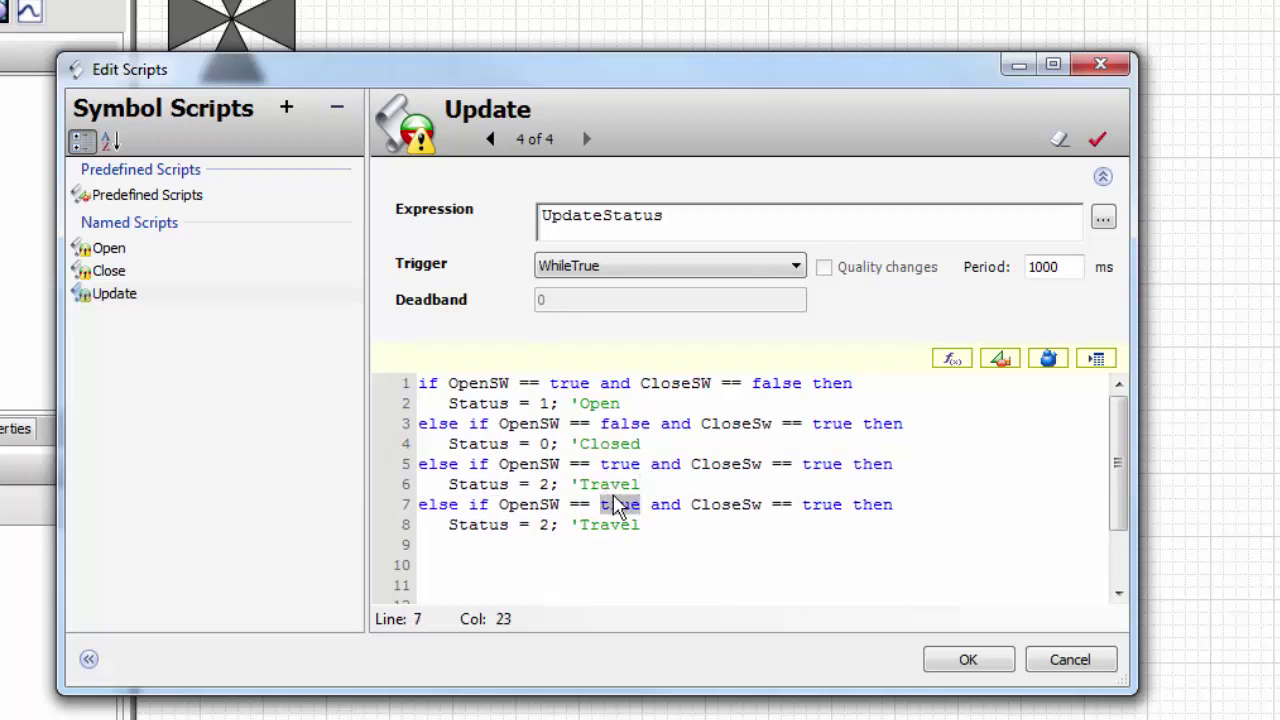
type("false")
left_click(702, 583)
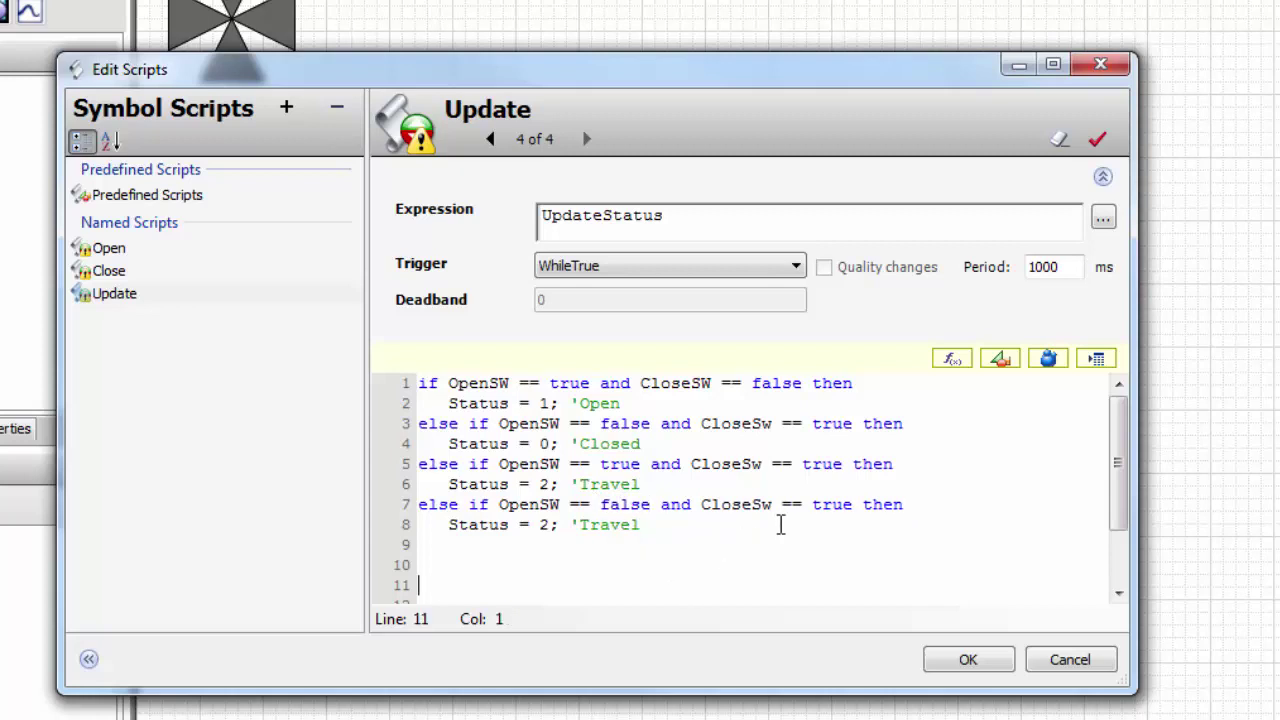
left_click_drag(815, 505, 855, 506)
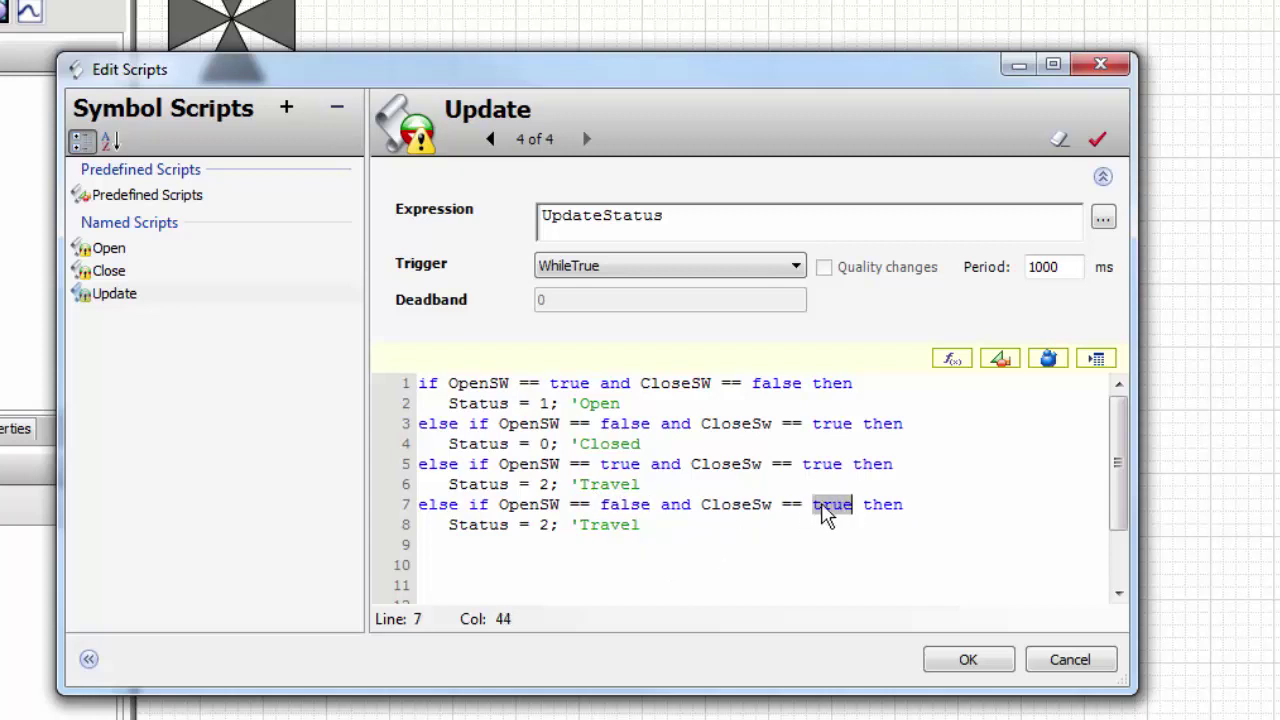
type("false;se")
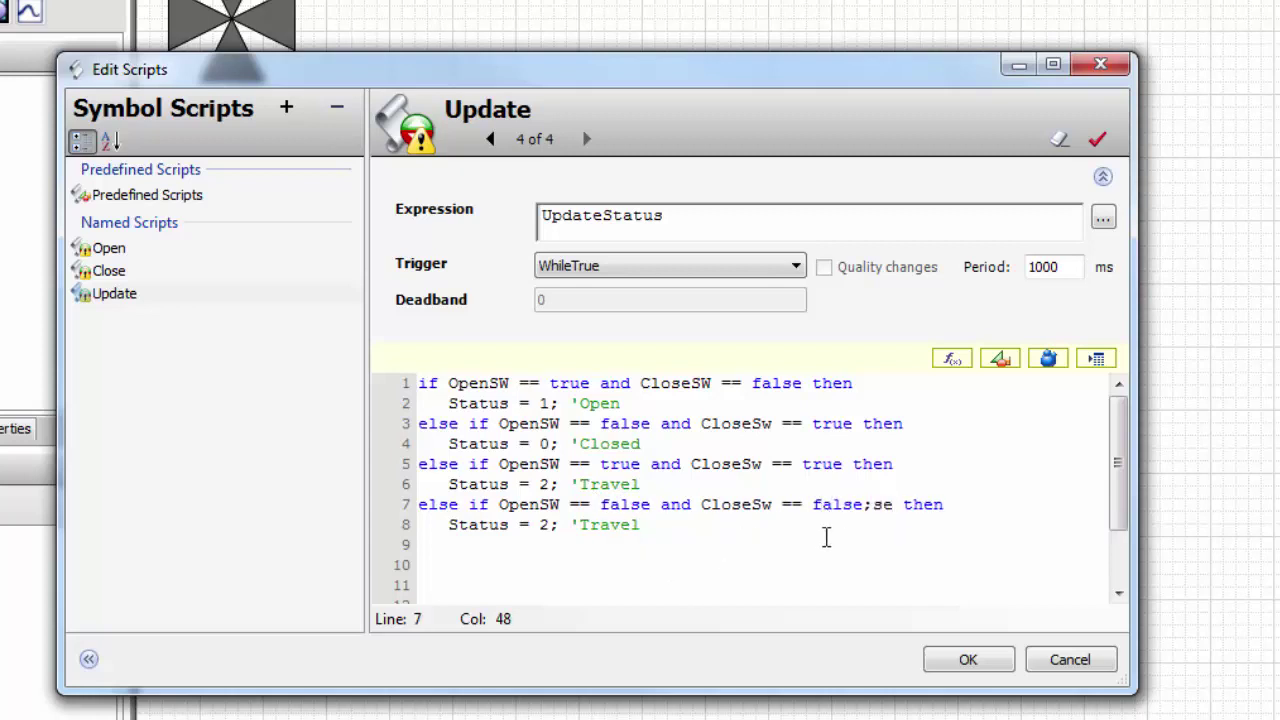
key("BackSpace")
key("BackSpace")
key("BackSpace")
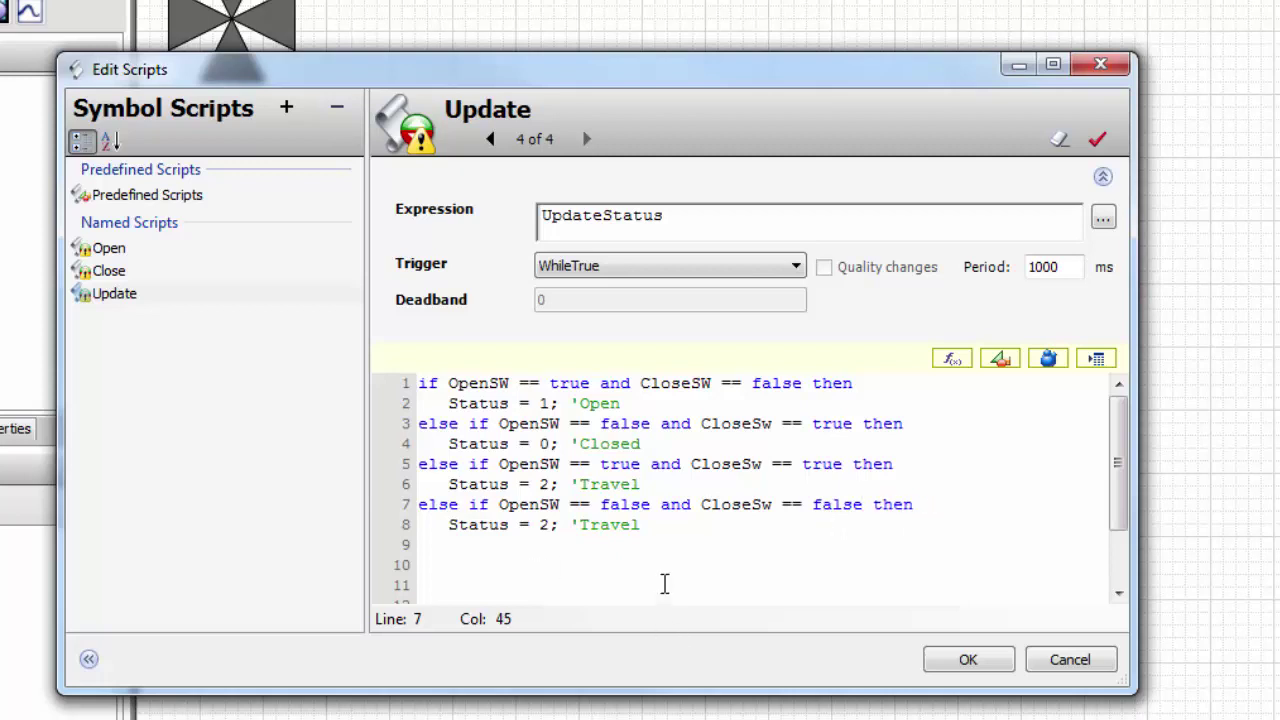
left_click(664, 584)
double_click(547, 528)
type("3")
left_click_drag(585, 528, 649, 526)
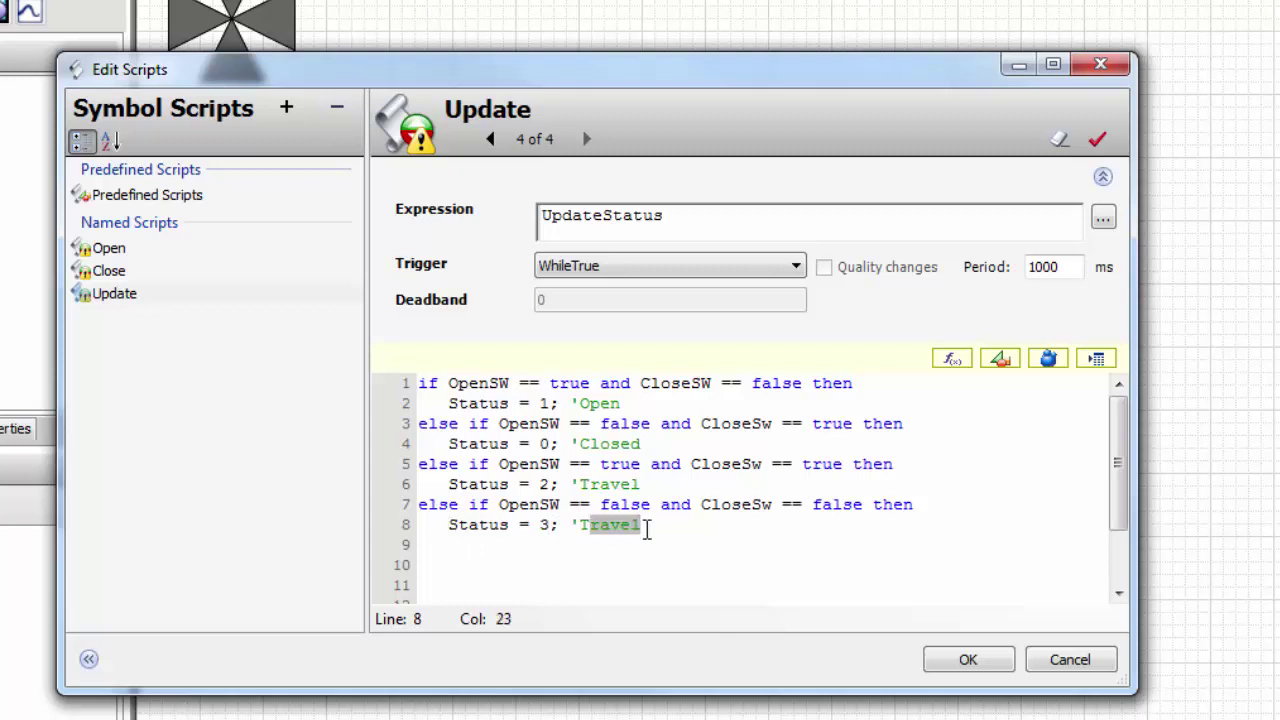
type("Trouble")
key("Return")
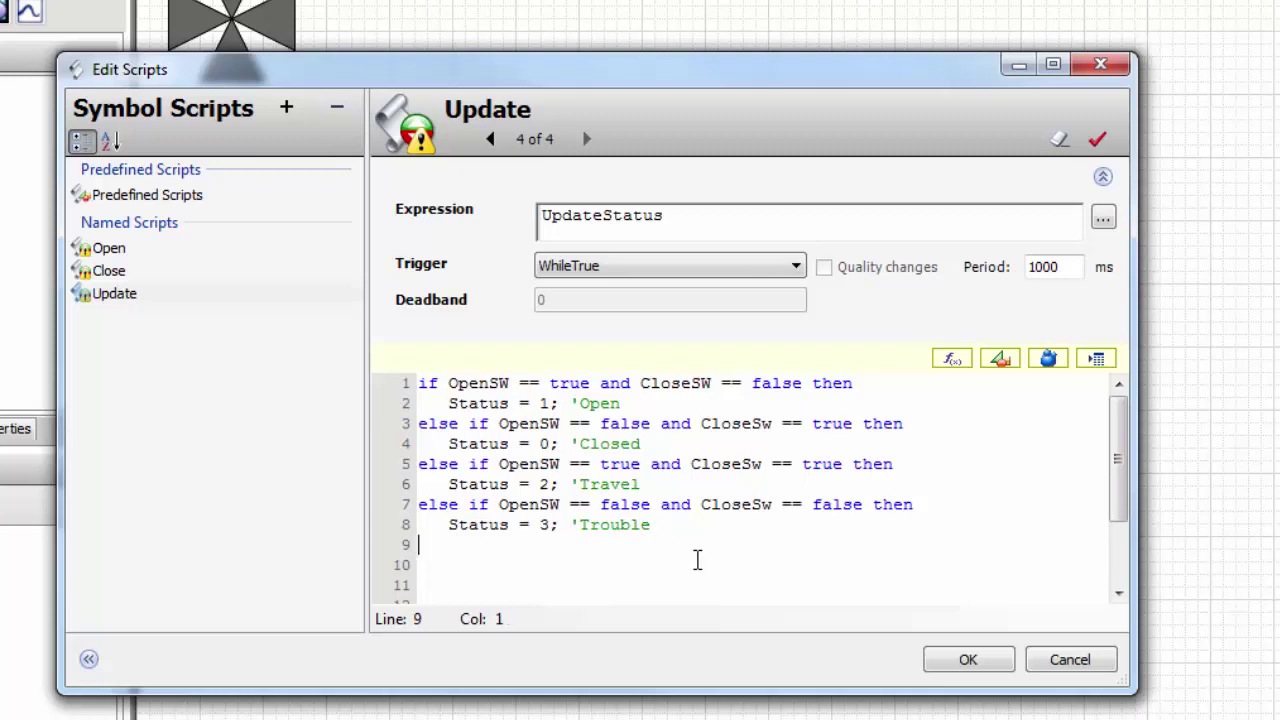
Close the nested conditions with four endif; lines
type("endi")
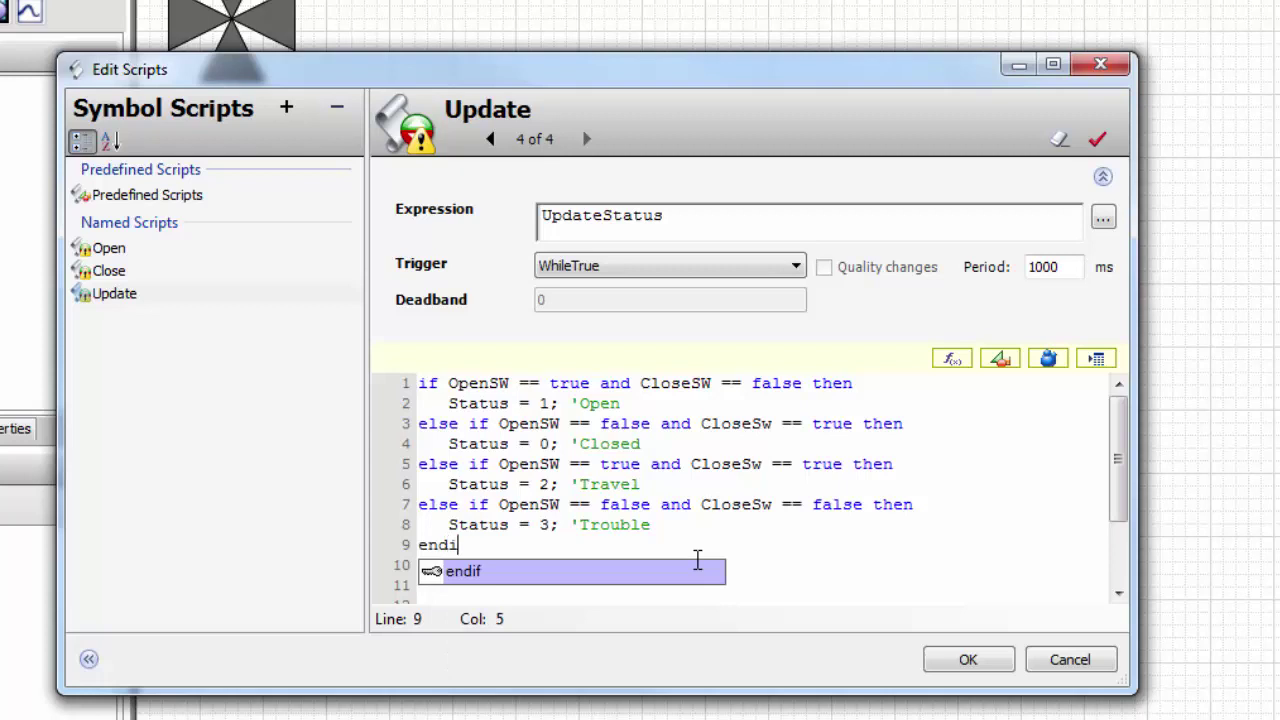
type("f;")
key("Return")
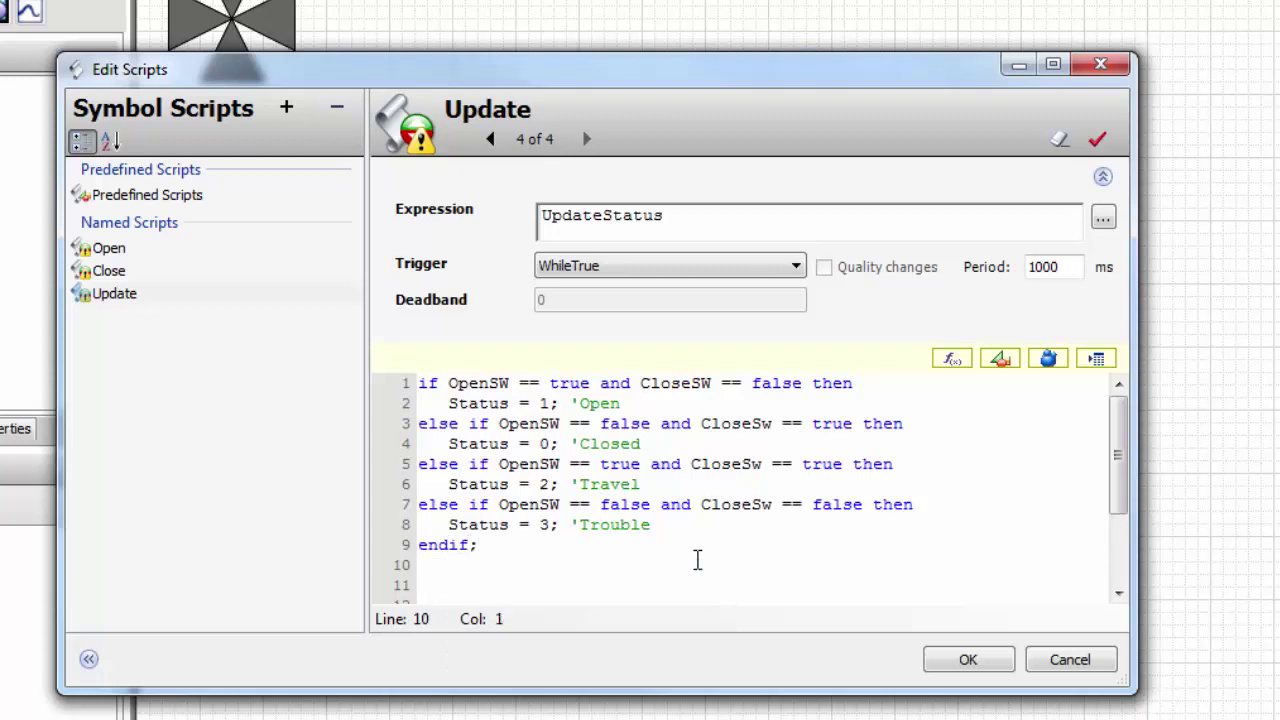
type("end")
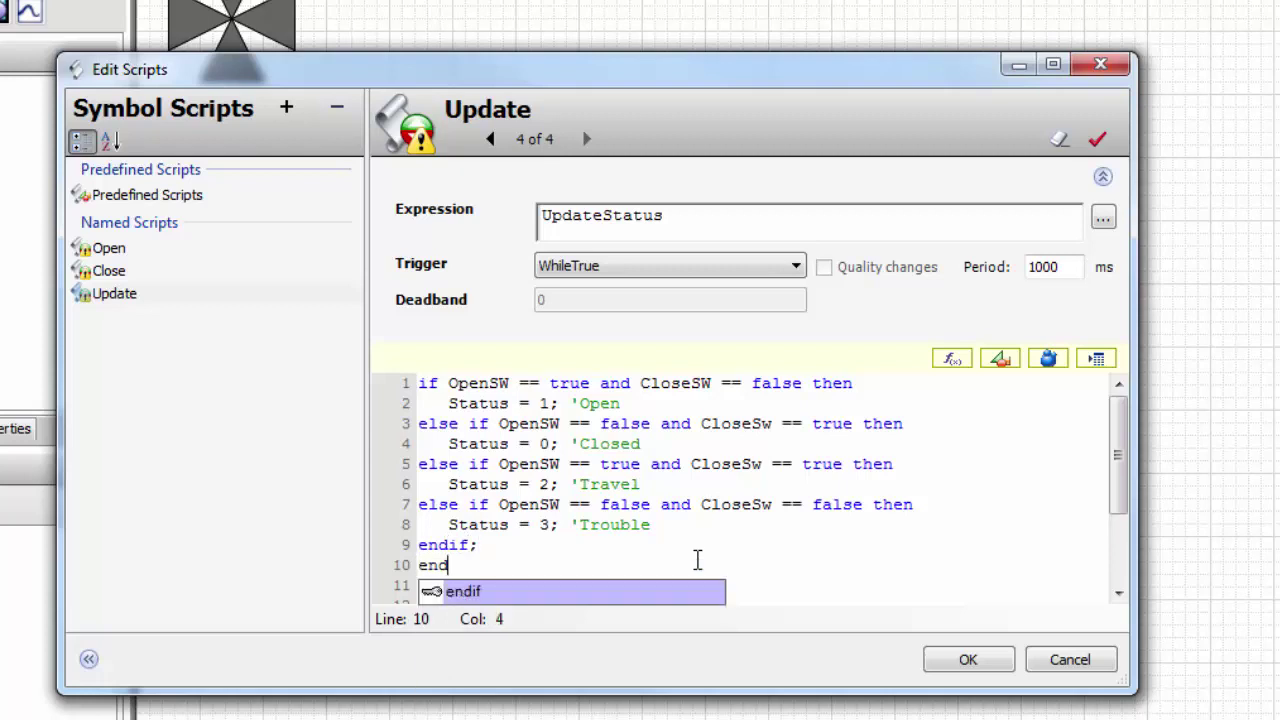
type("if;")
key("Return")
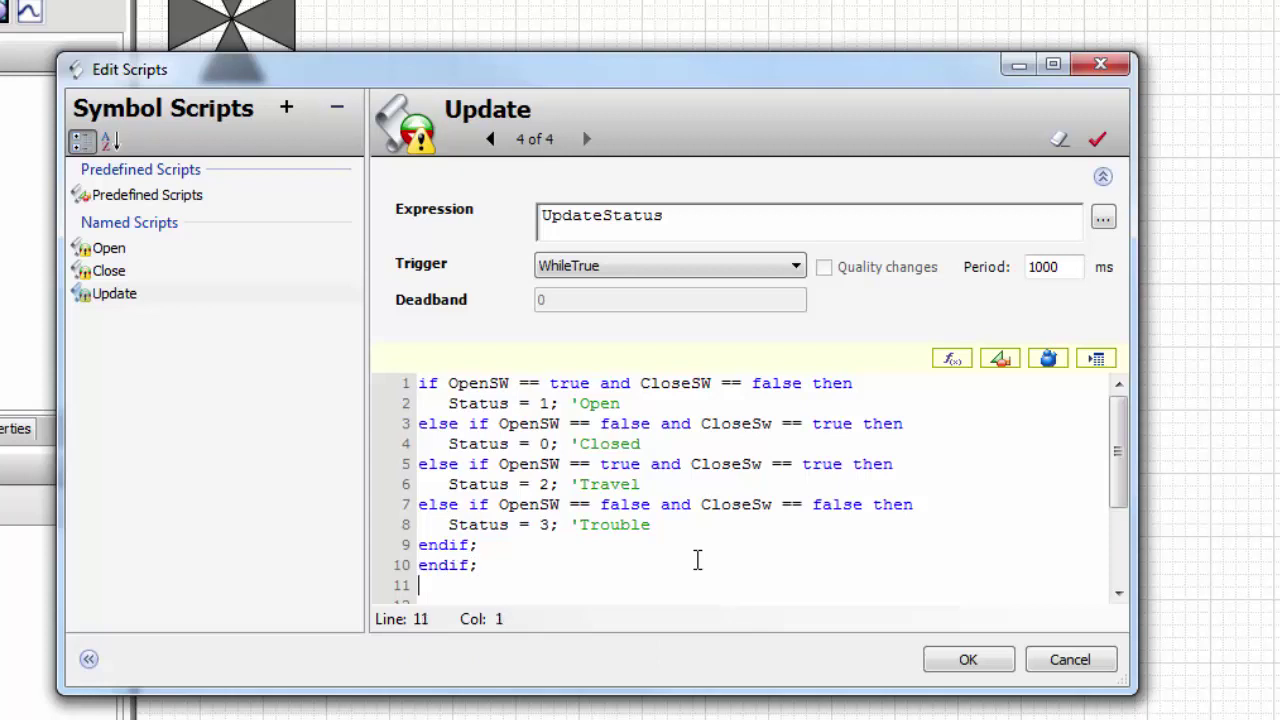
type("en")
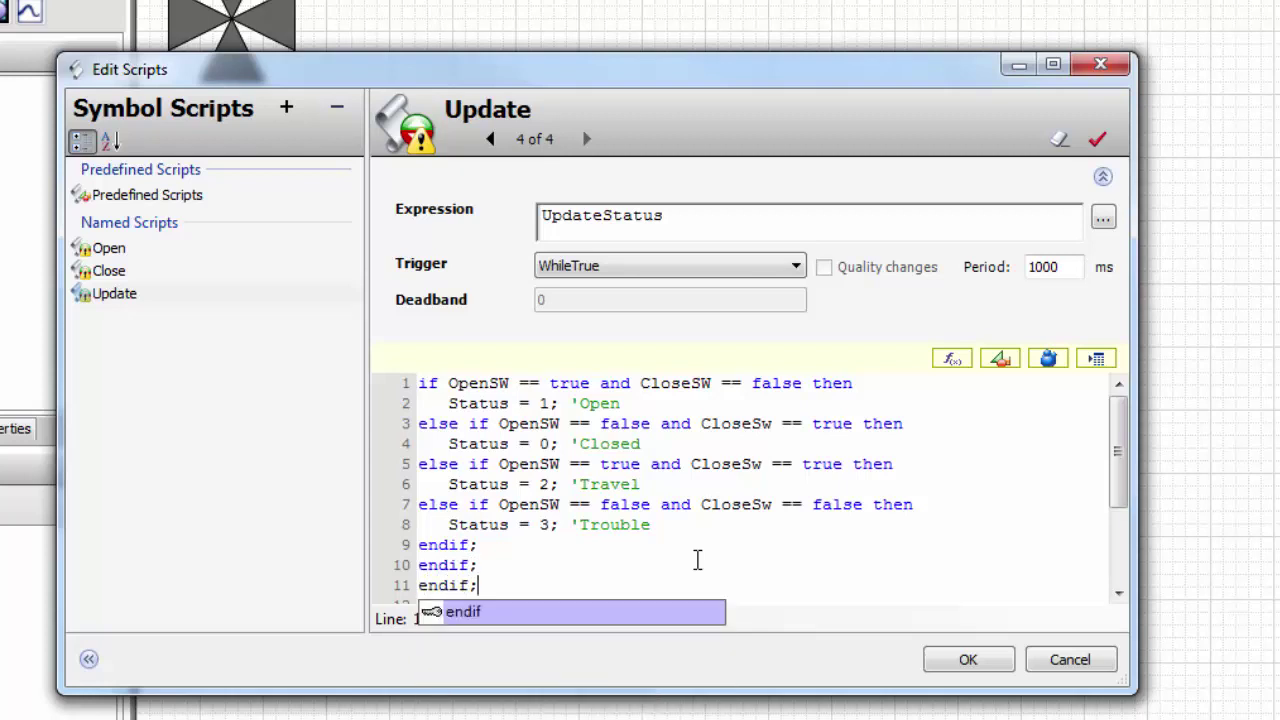
type("dif;")
key("Return")
type("e")
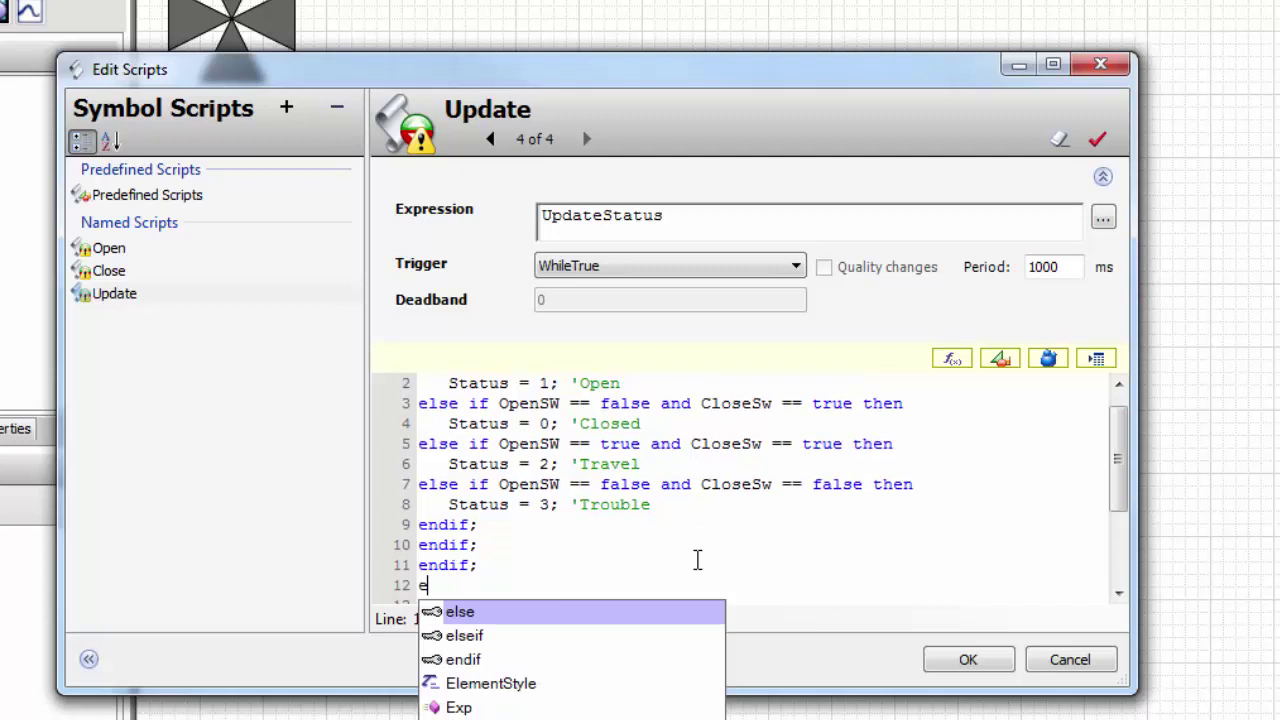
type("ndif;")
key("Return")
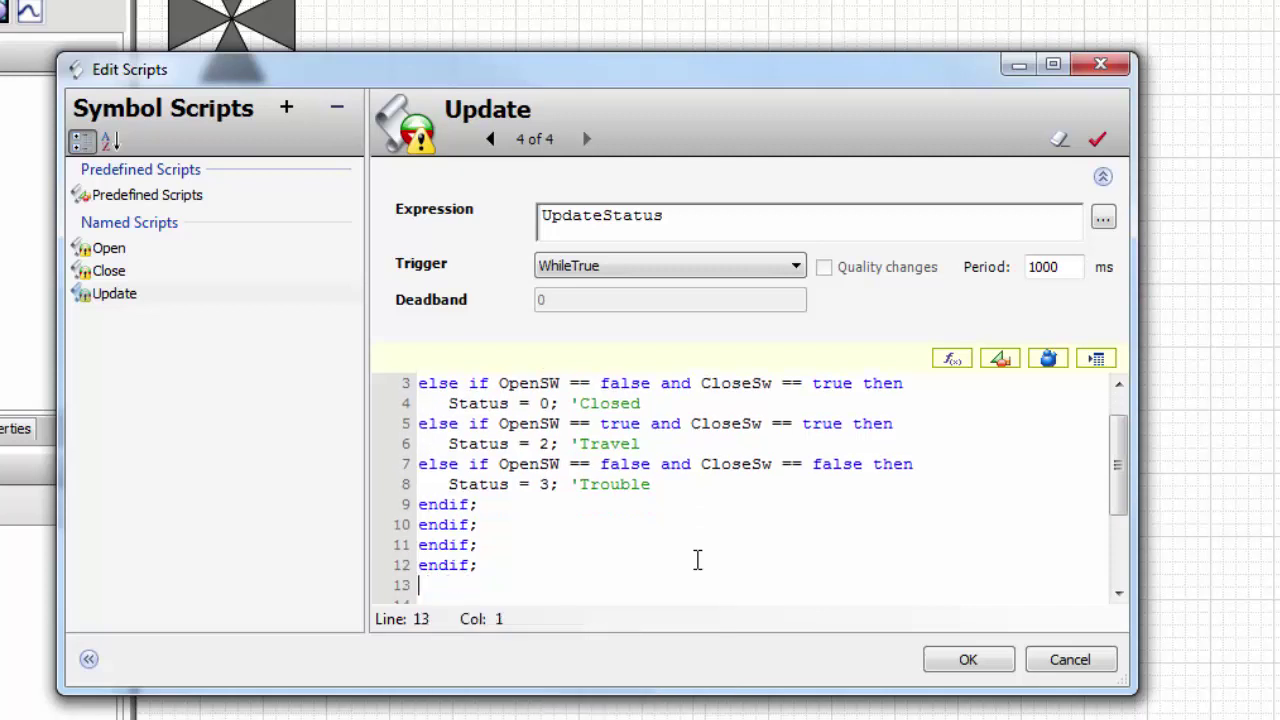
Validate the Update script and close the scripts editor with OK
left_click(1095, 140)
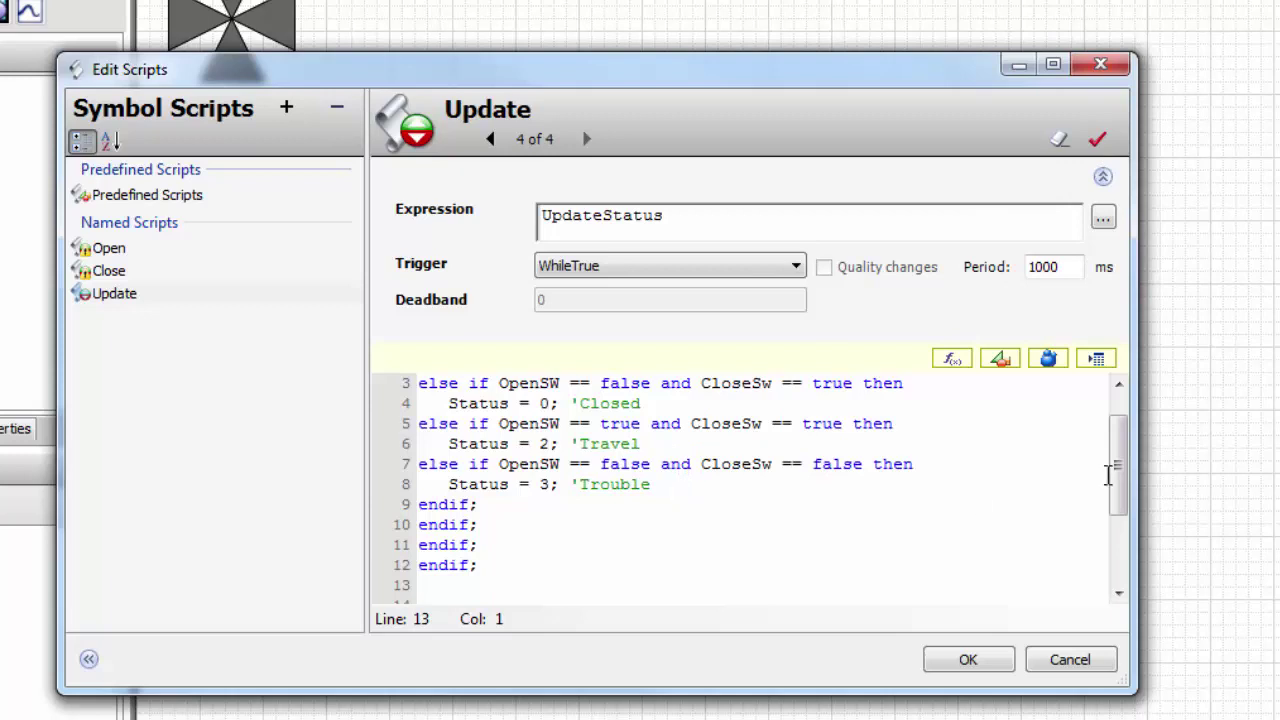
scroll(1116, 445, "up", 1)
left_click(985, 662)
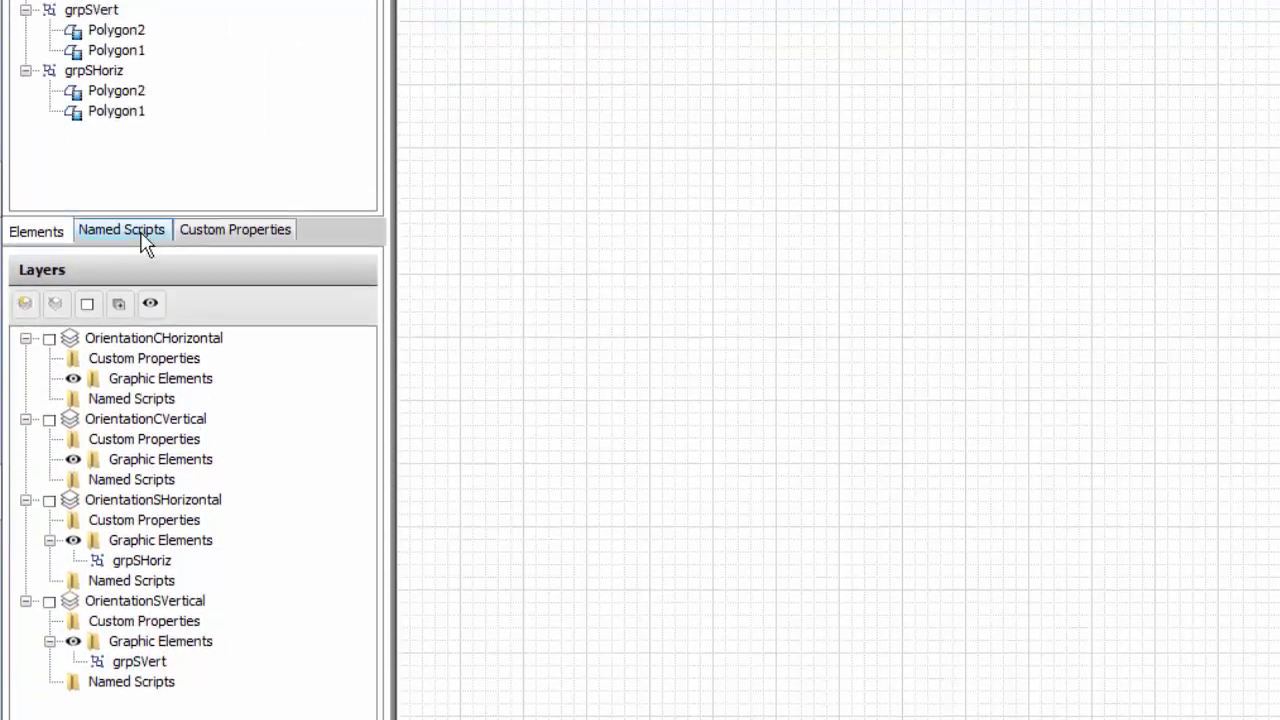
Assign the Value custom property to the orientation layers, including OrientationSVertical
left_click(211, 232)
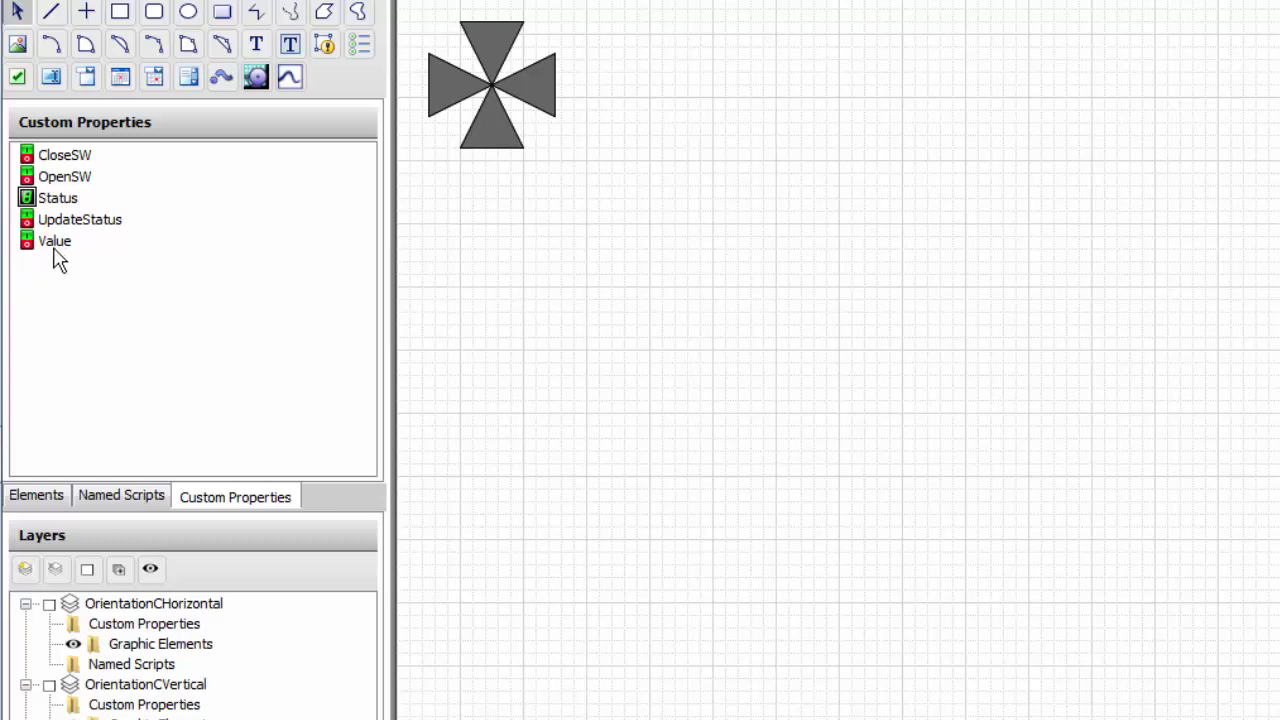
left_click_drag(52, 226, 131, 584)
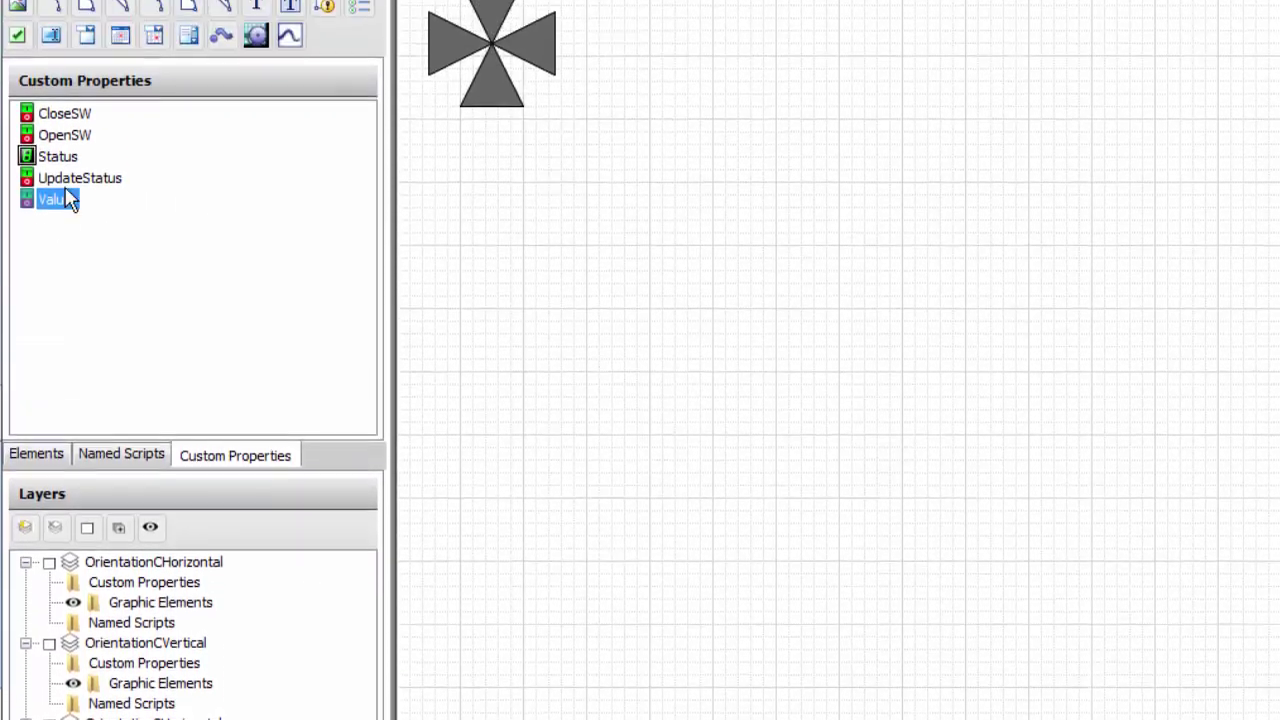
left_click_drag(57, 200, 140, 557)
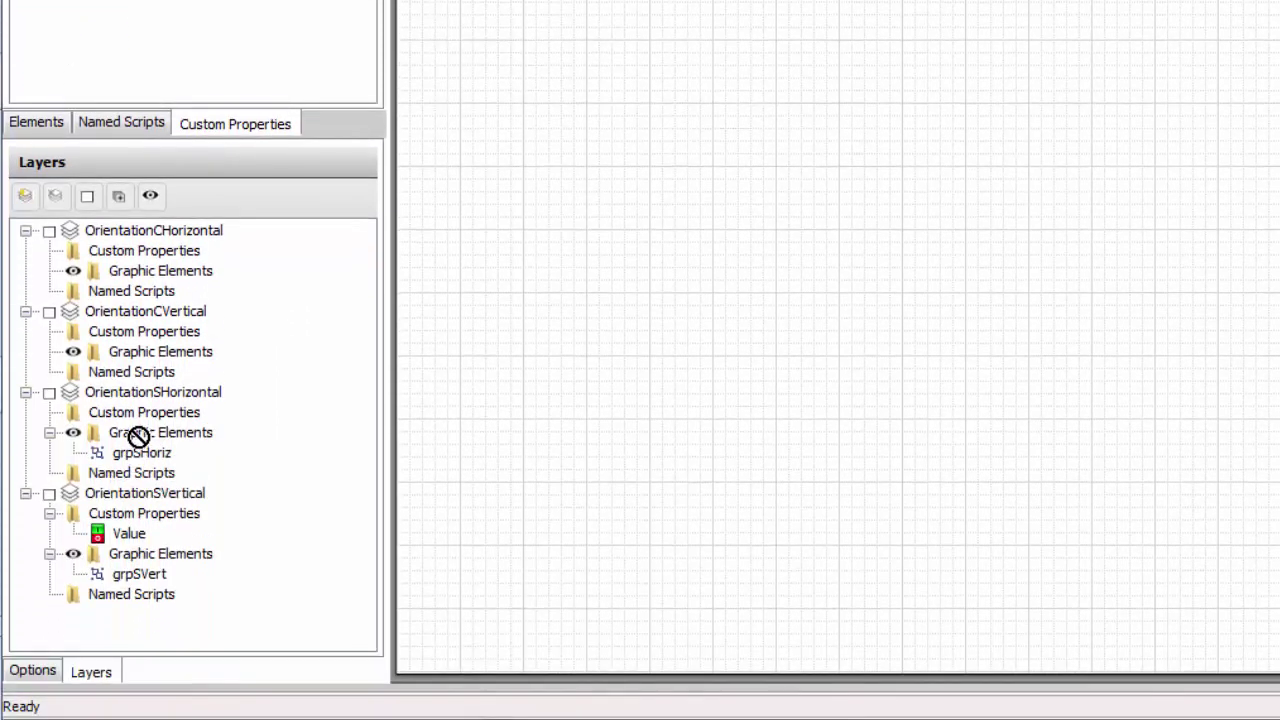
left_click_drag(140, 428, 151, 391)
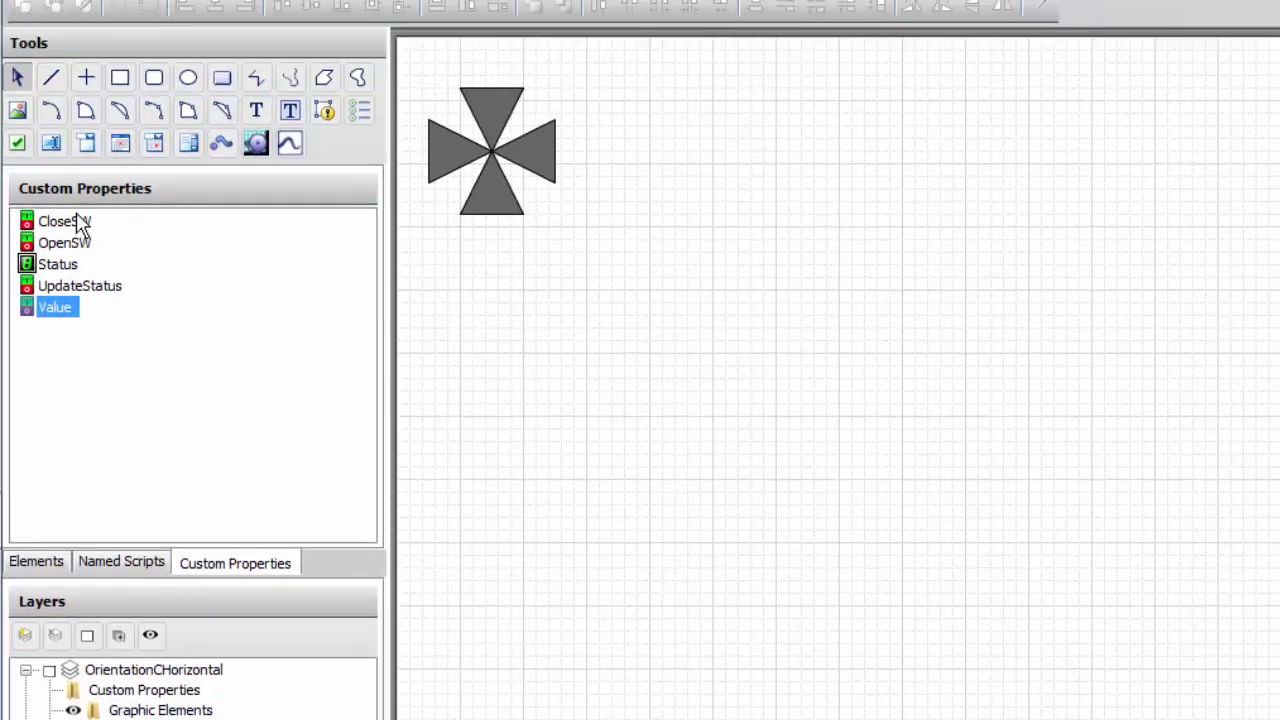
Assign CloseSW, OpenSW, Status and UpdateStatus to OrientationCHorizontal and OrientationCVertical
left_click(80, 224)
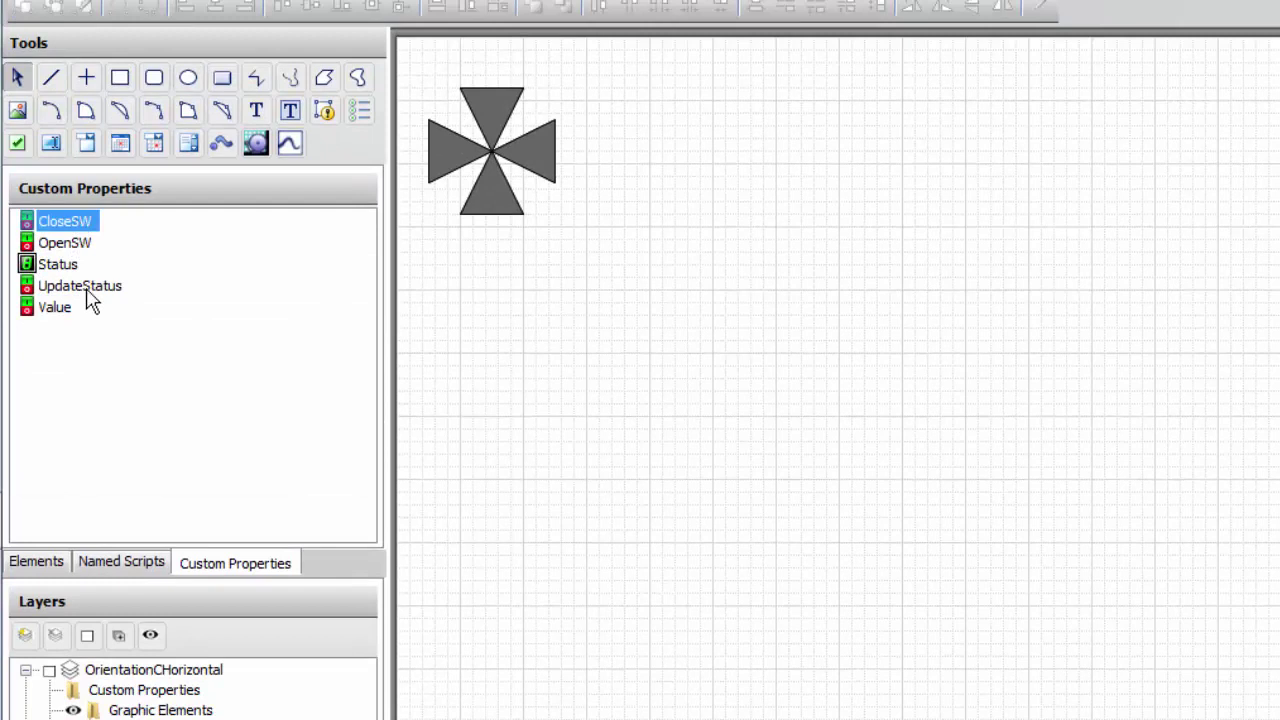
left_click(87, 290, "shift")
left_click_drag(90, 288, 157, 711)
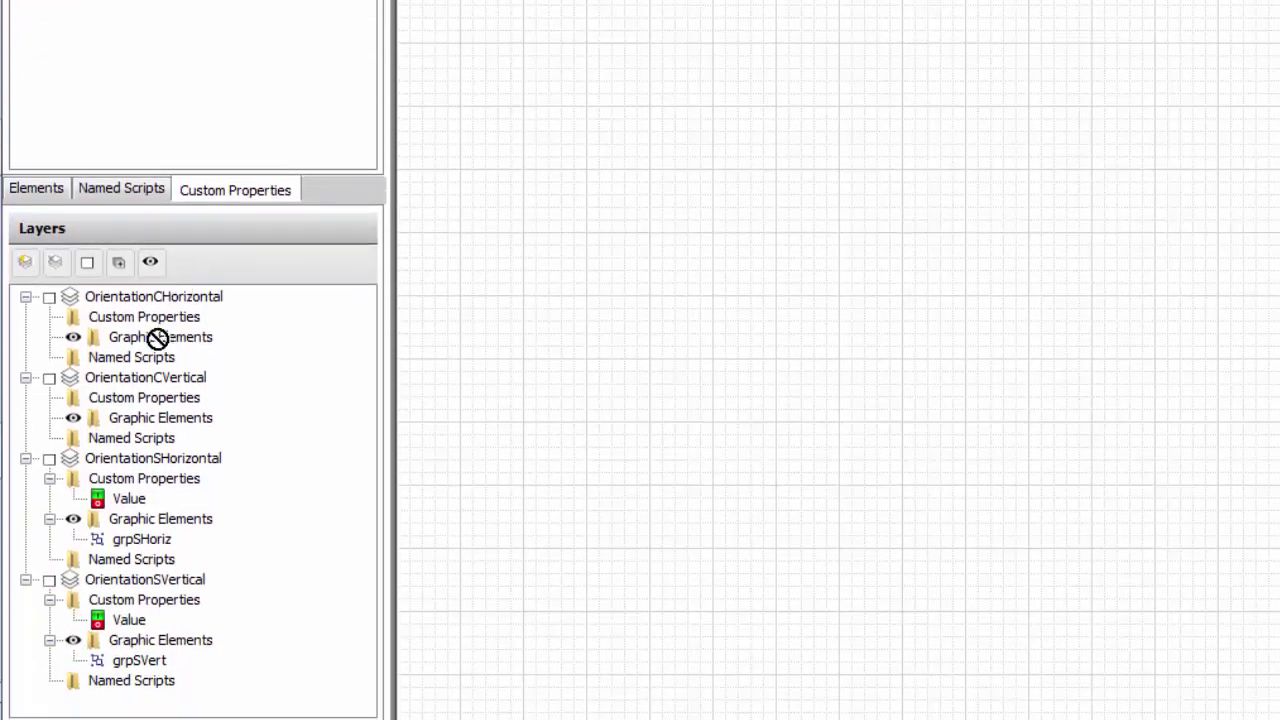
left_click_drag(157, 337, 152, 318)
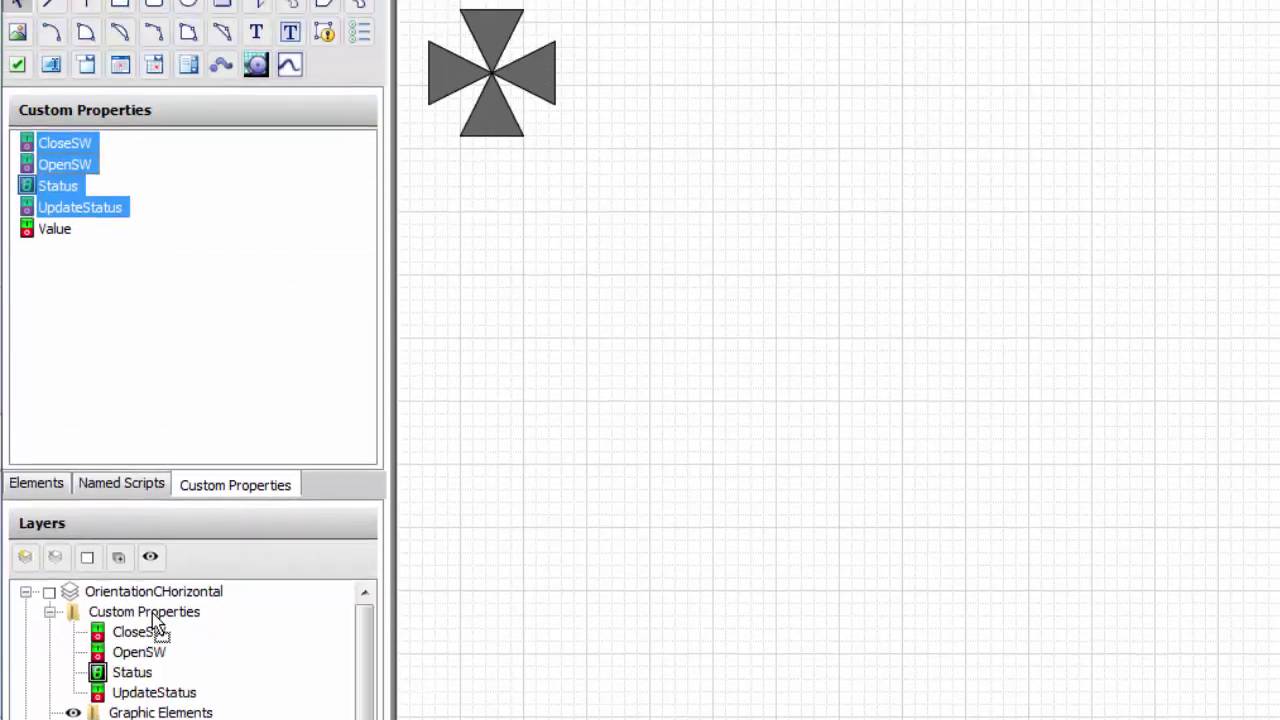
left_click_drag(80, 165, 159, 719)
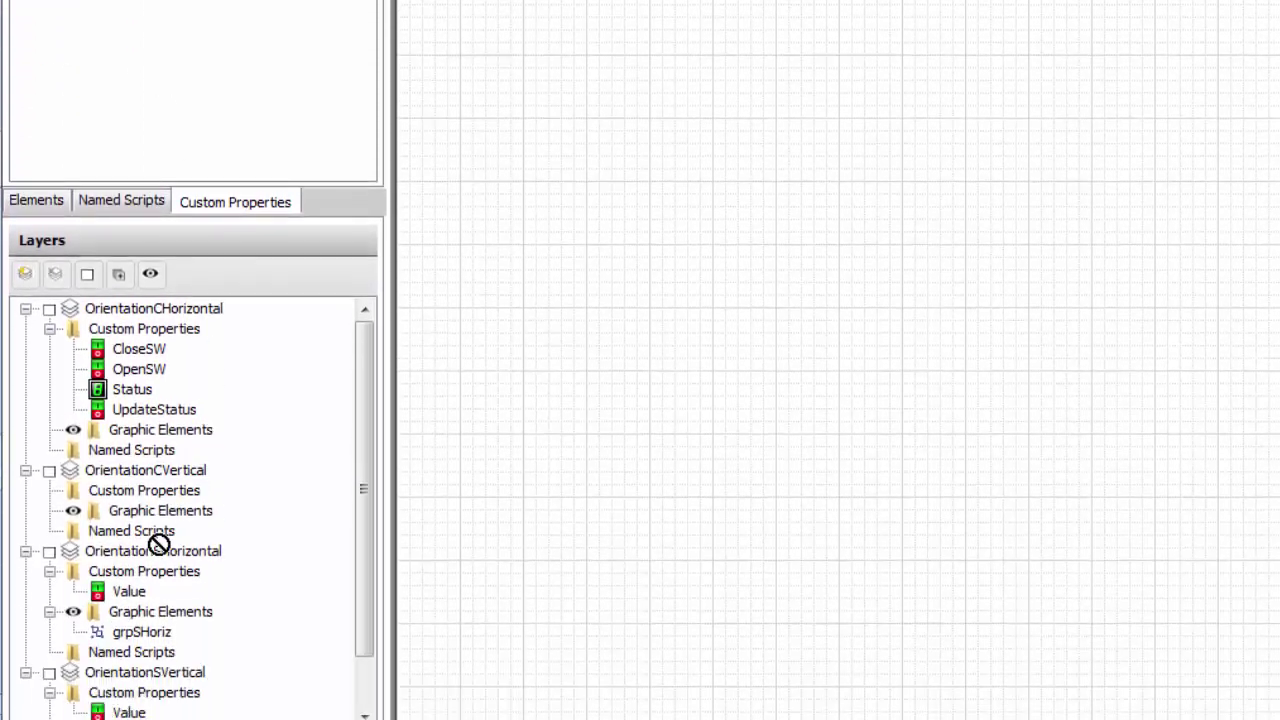
left_click_drag(159, 544, 135, 492)
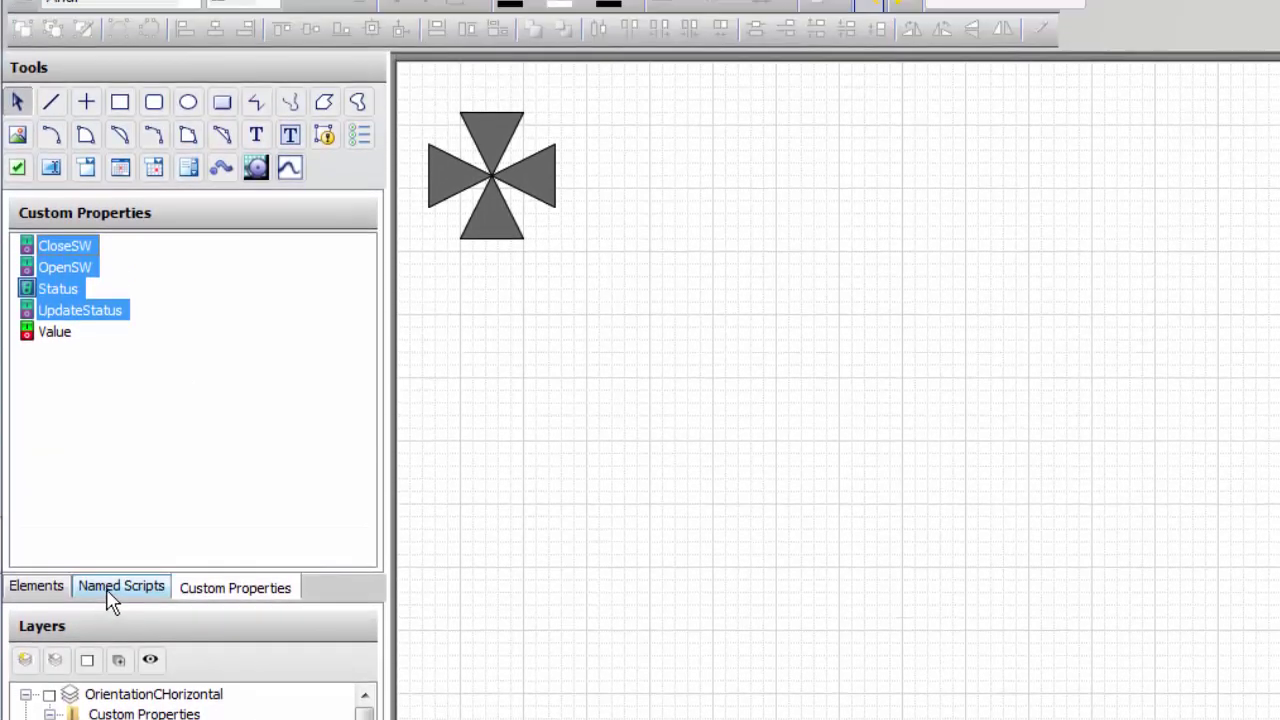
Assign the Close, Open and Update named scripts to both OrientationC layers
left_click(110, 590)
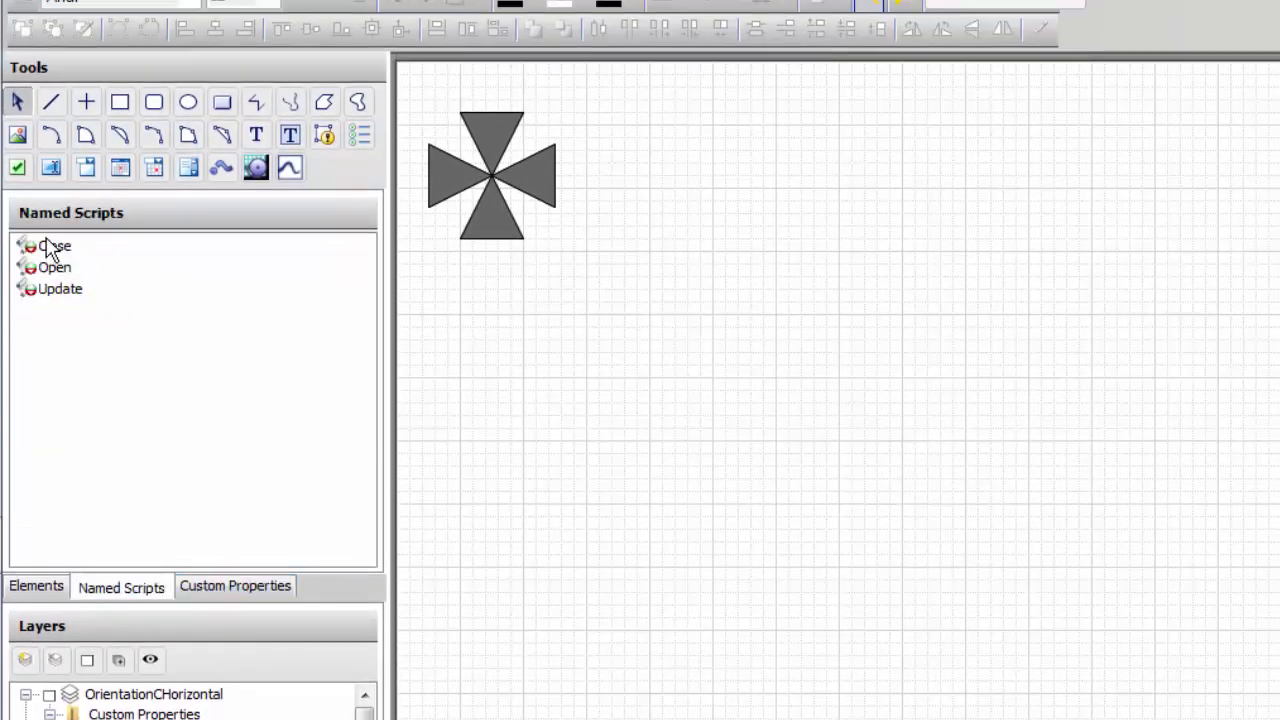
left_click_drag(48, 245, 137, 719)
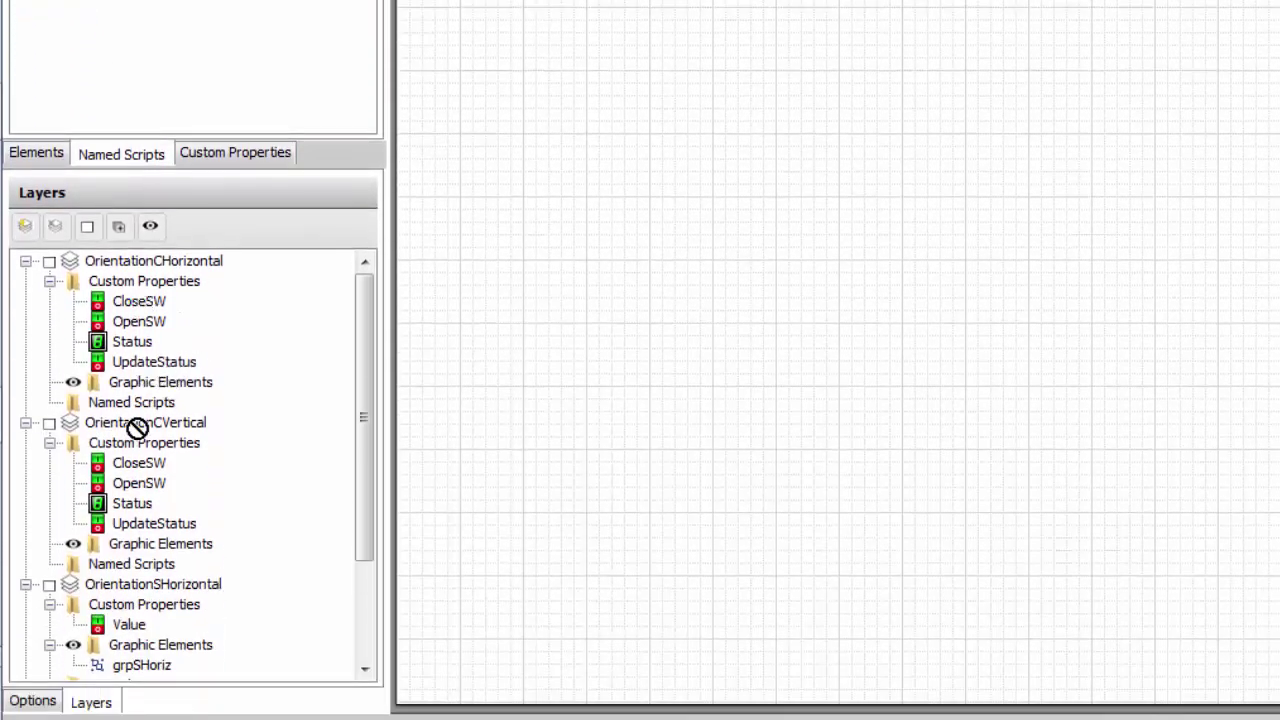
left_click_drag(137, 427, 134, 404)
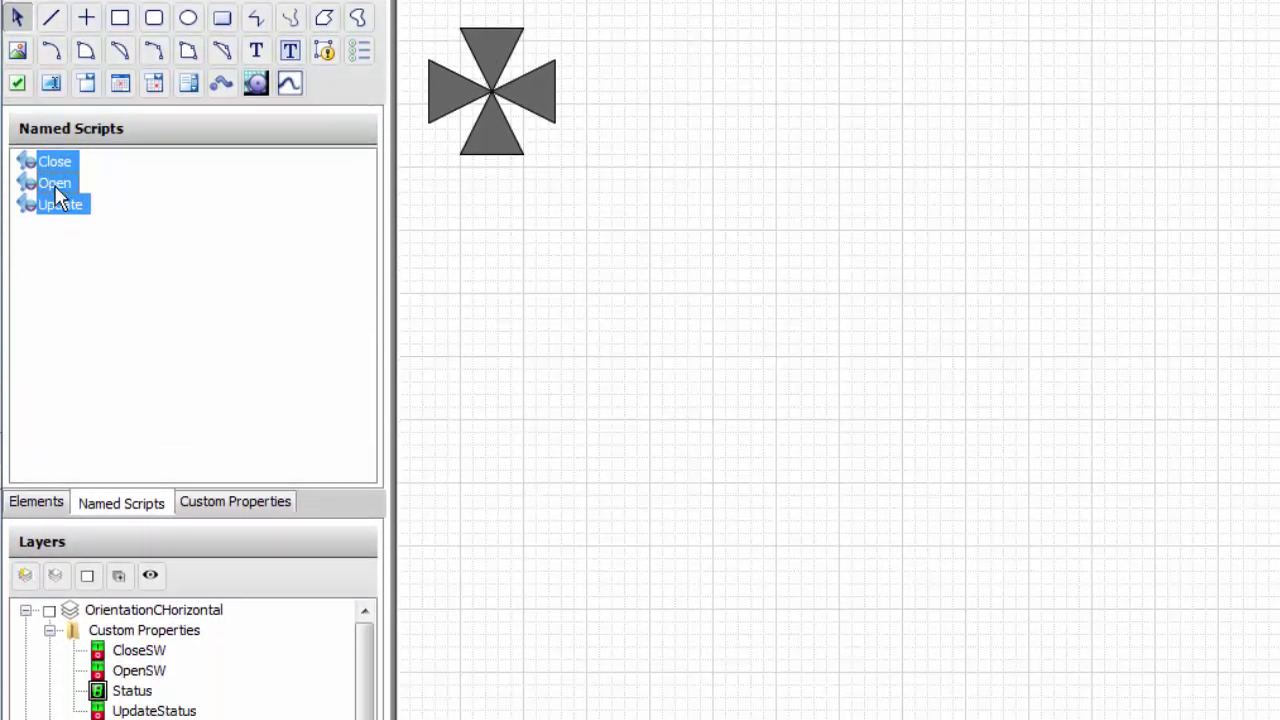
left_click_drag(57, 197, 130, 719)
left_click_drag(126, 649, 128, 652)
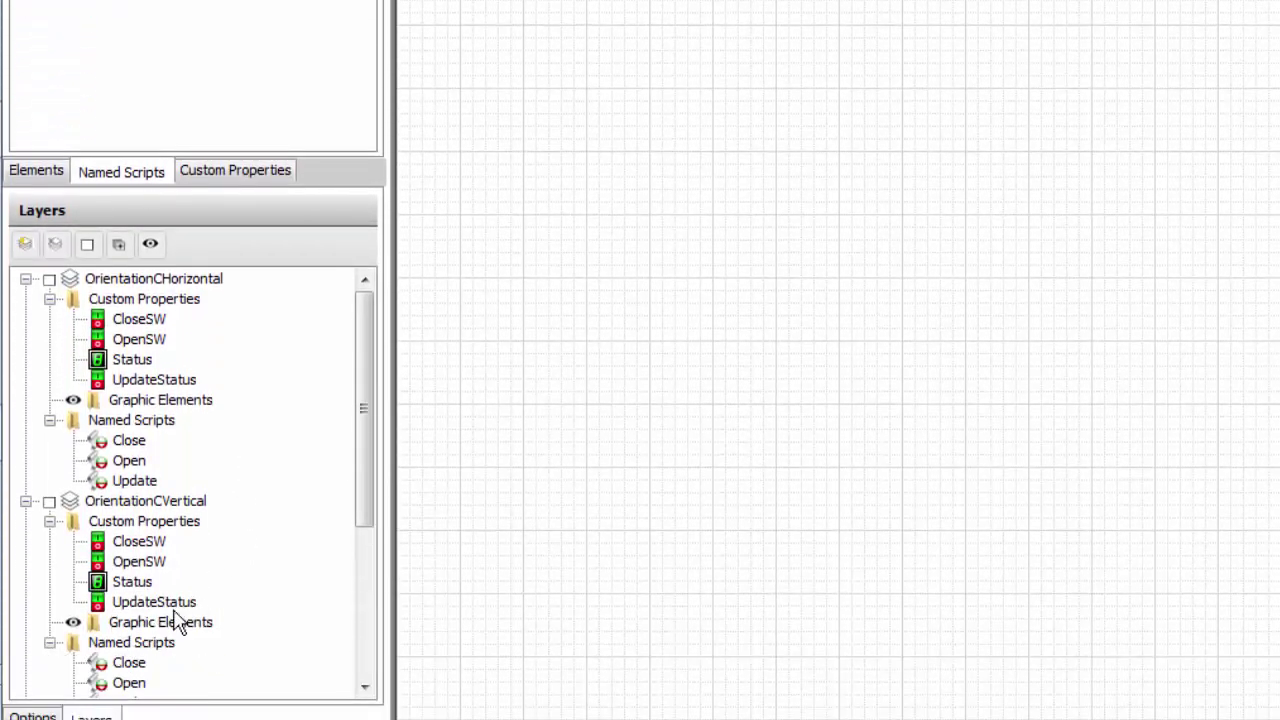
Place grpCHoriz under OrientationCHorizontal and grpCVert under OrientationCVertical graphic elements
left_click_drag(366, 500, 374, 359)
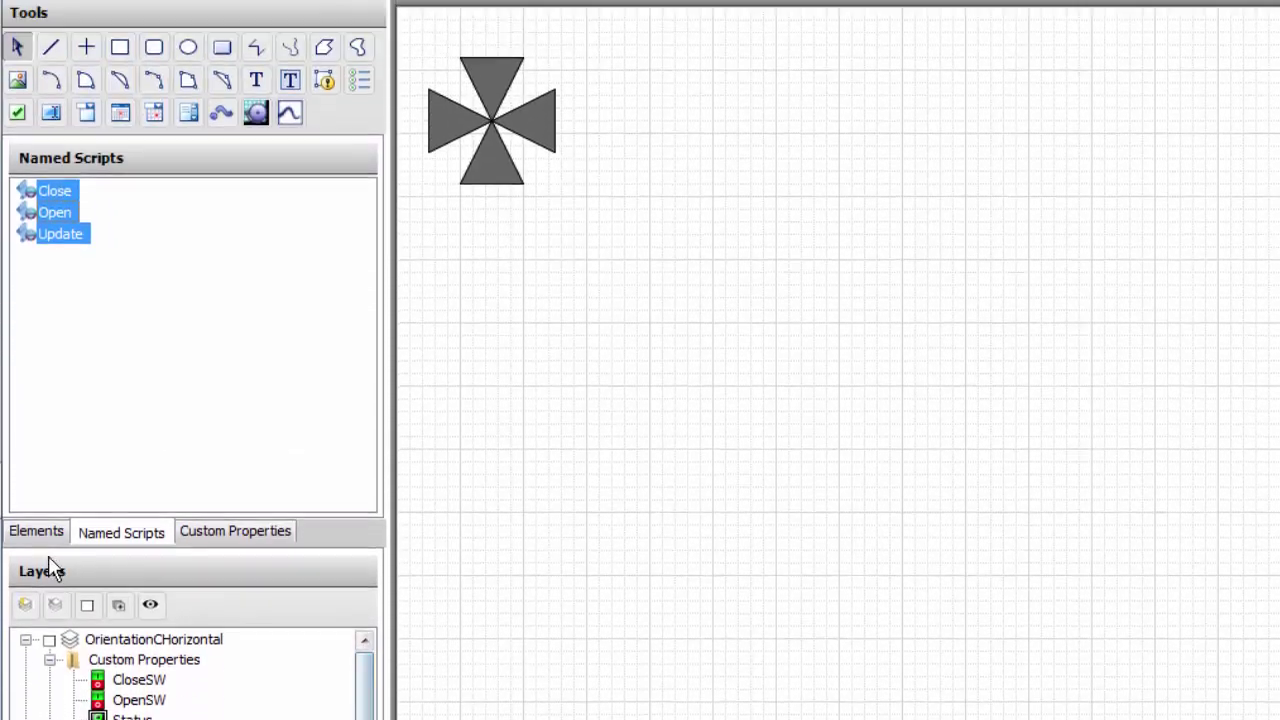
left_click(40, 172)
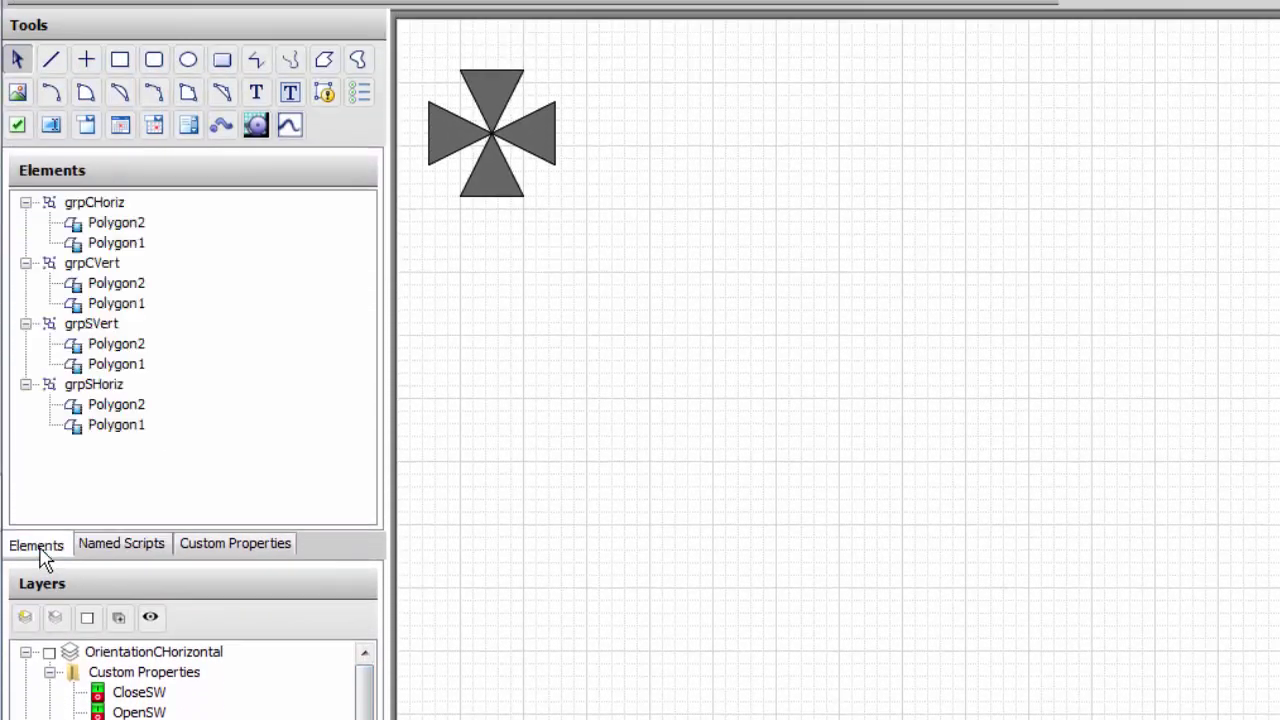
left_click(100, 204)
left_click_drag(105, 118, 145, 707)
left_click_drag(145, 447, 150, 420)
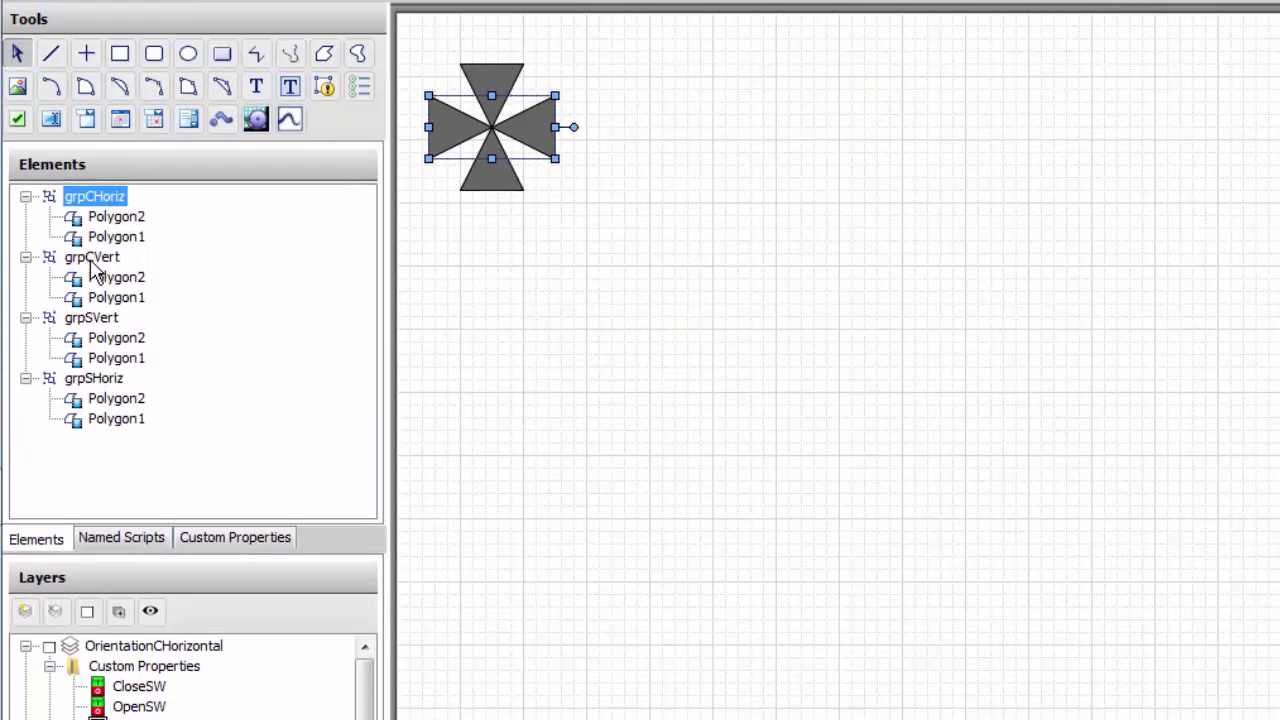
left_click_drag(92, 233, 134, 605)
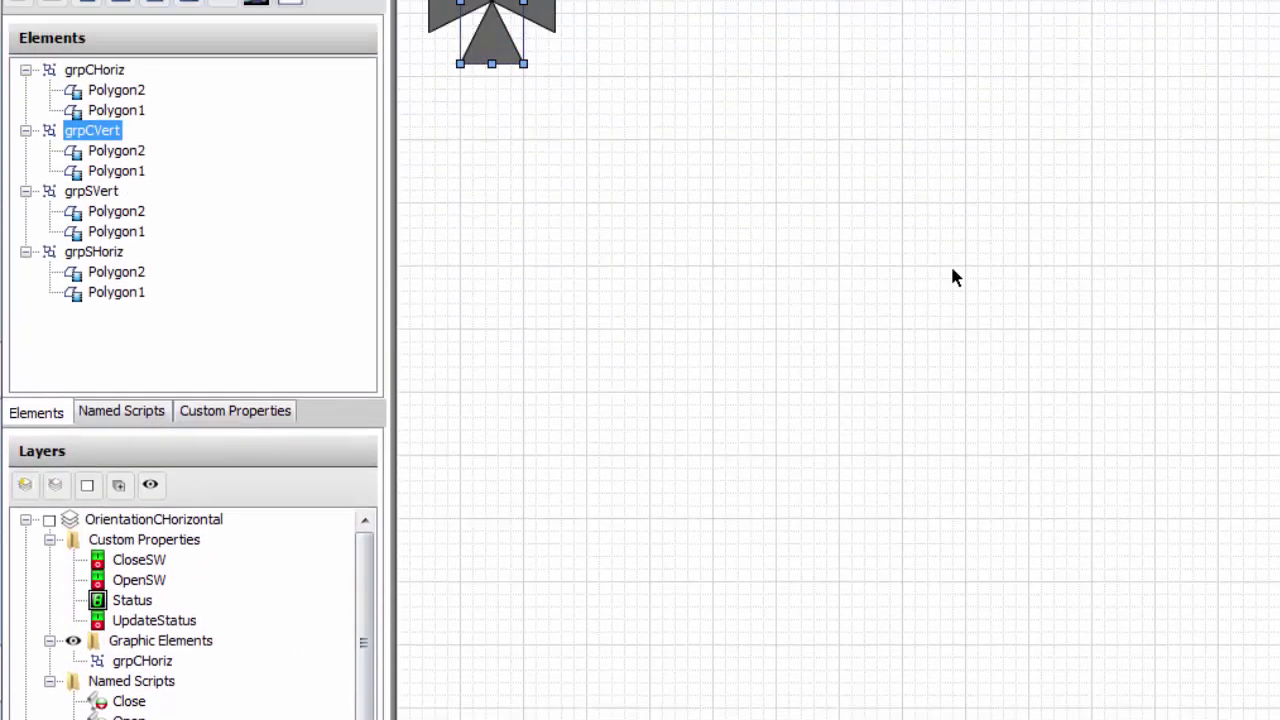
left_click(955, 275)
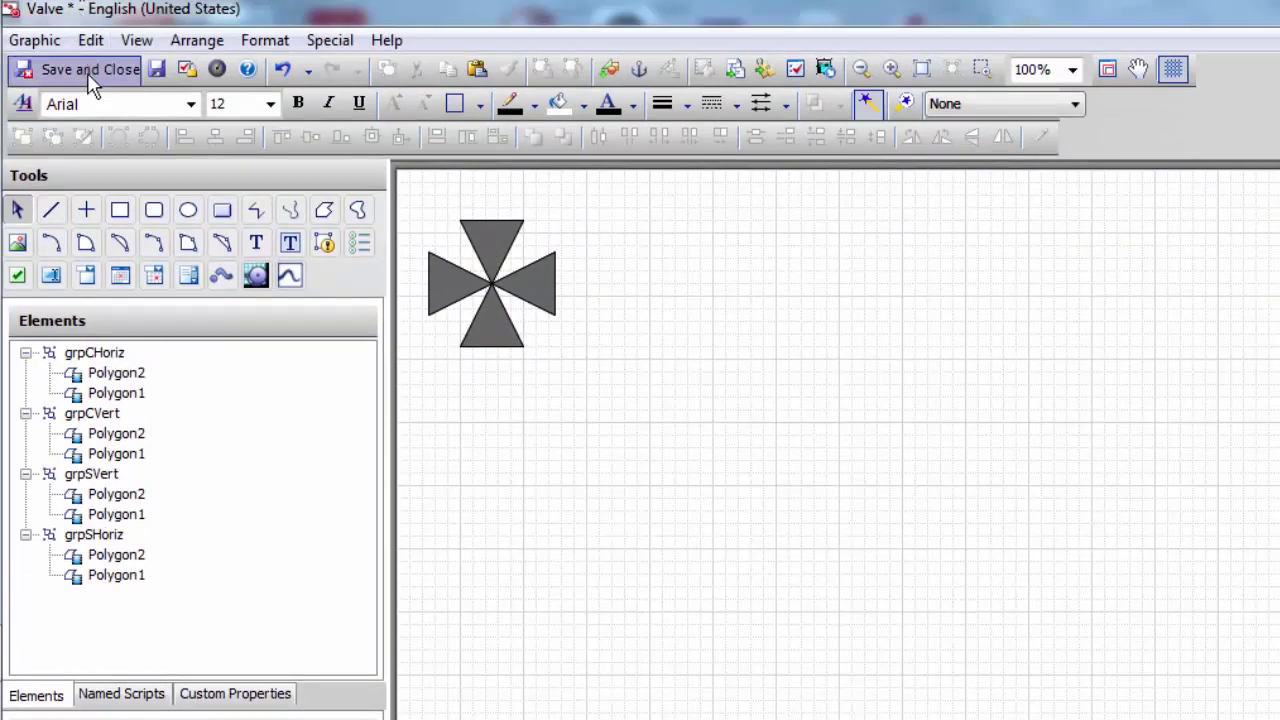
Check in the Valve symbol and create the derived template $ComplexValve from $UserDefined
left_click(90, 69)
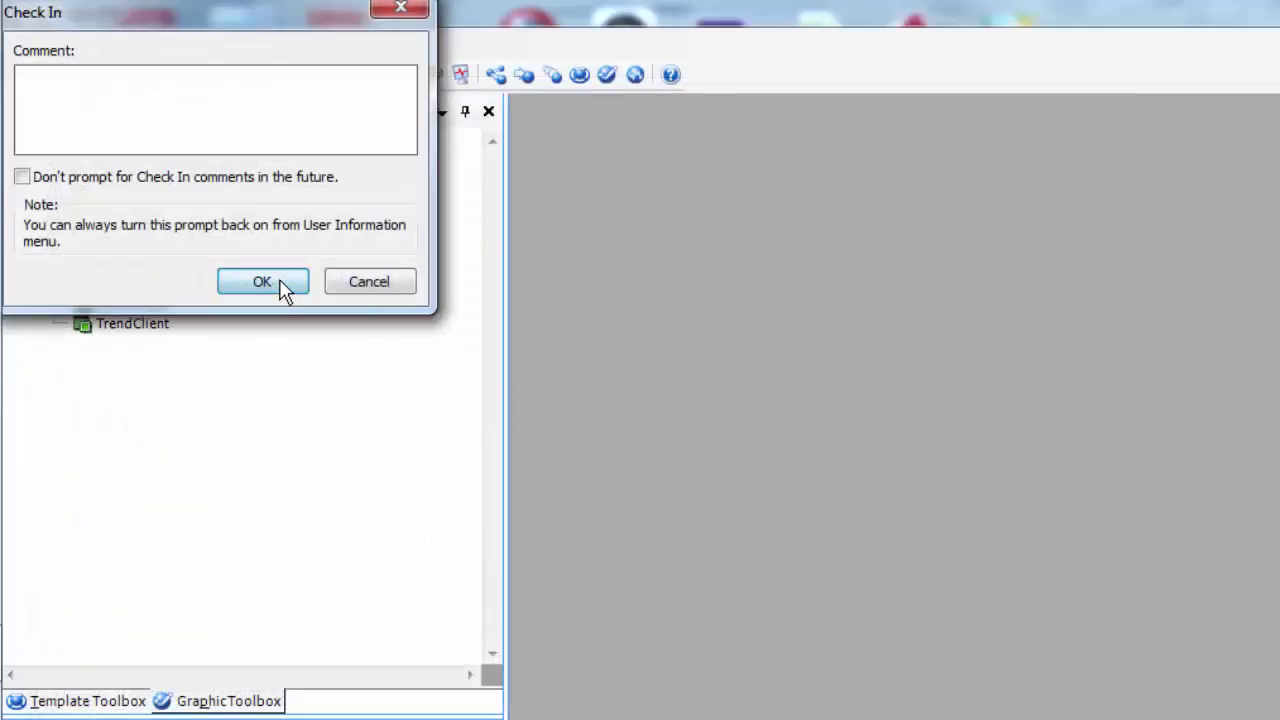
left_click(262, 283)
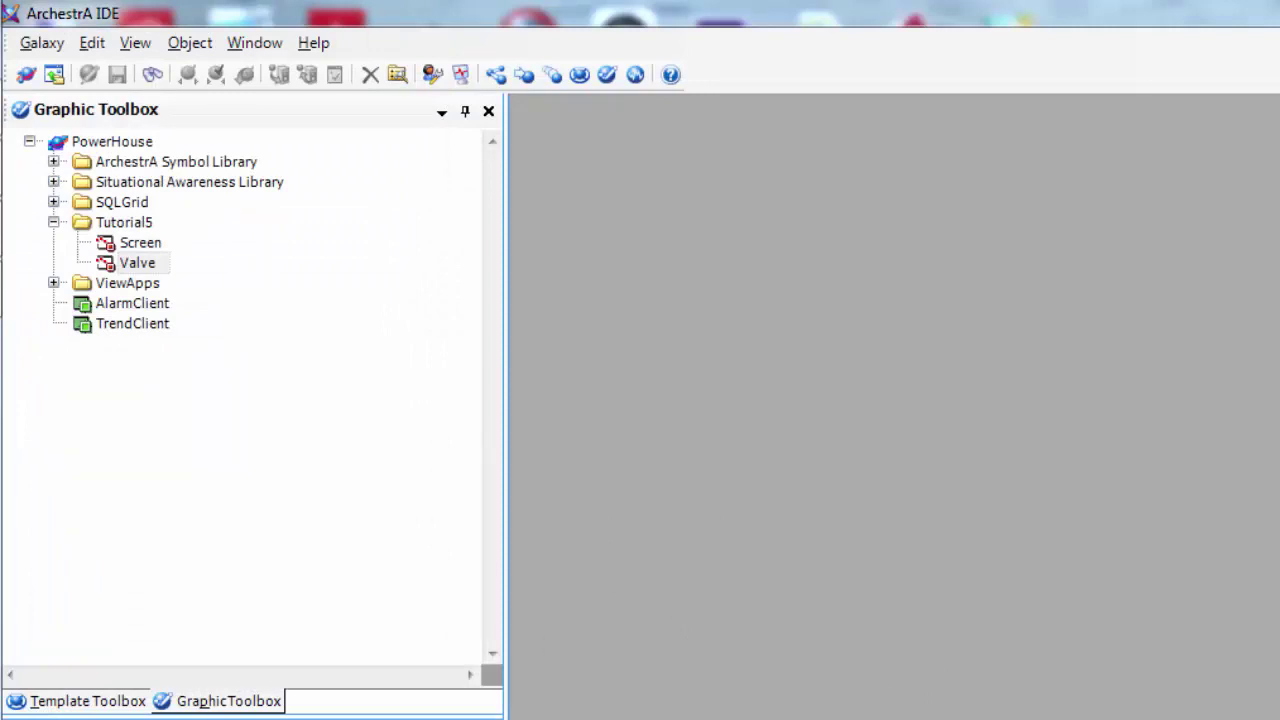
right_click(130, 326)
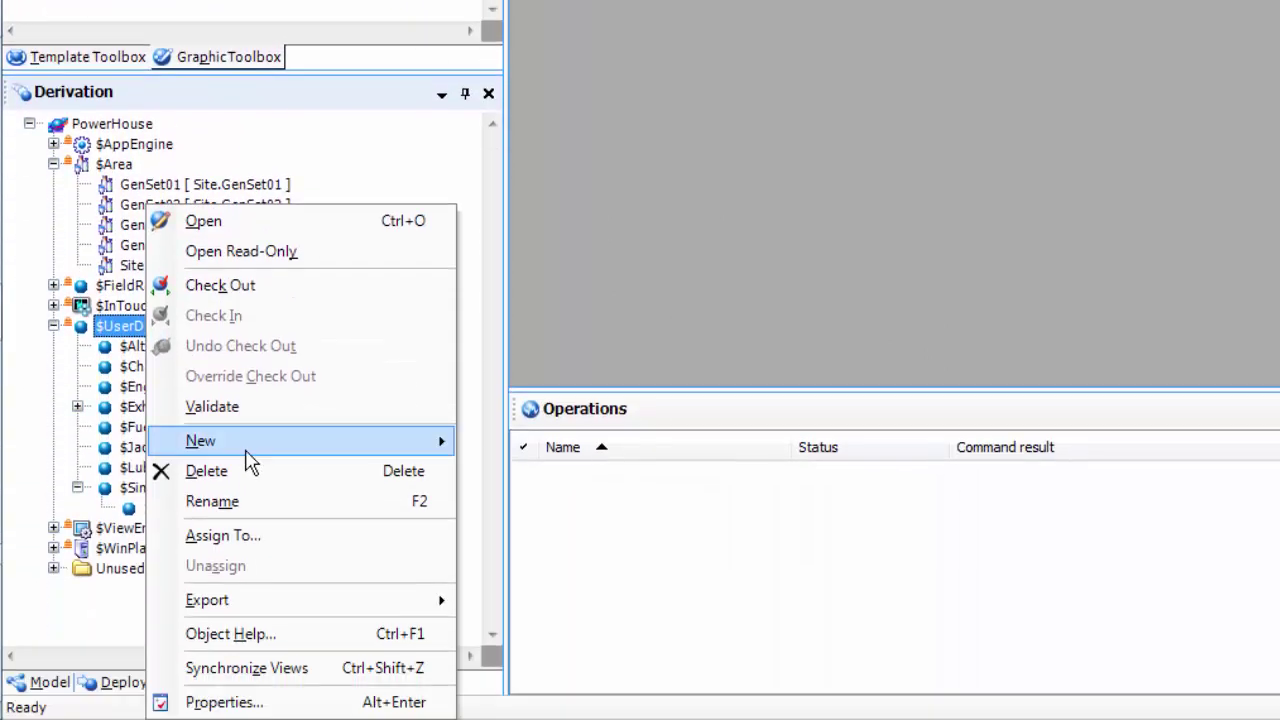
left_click(112, 312)
right_click(140, 326)
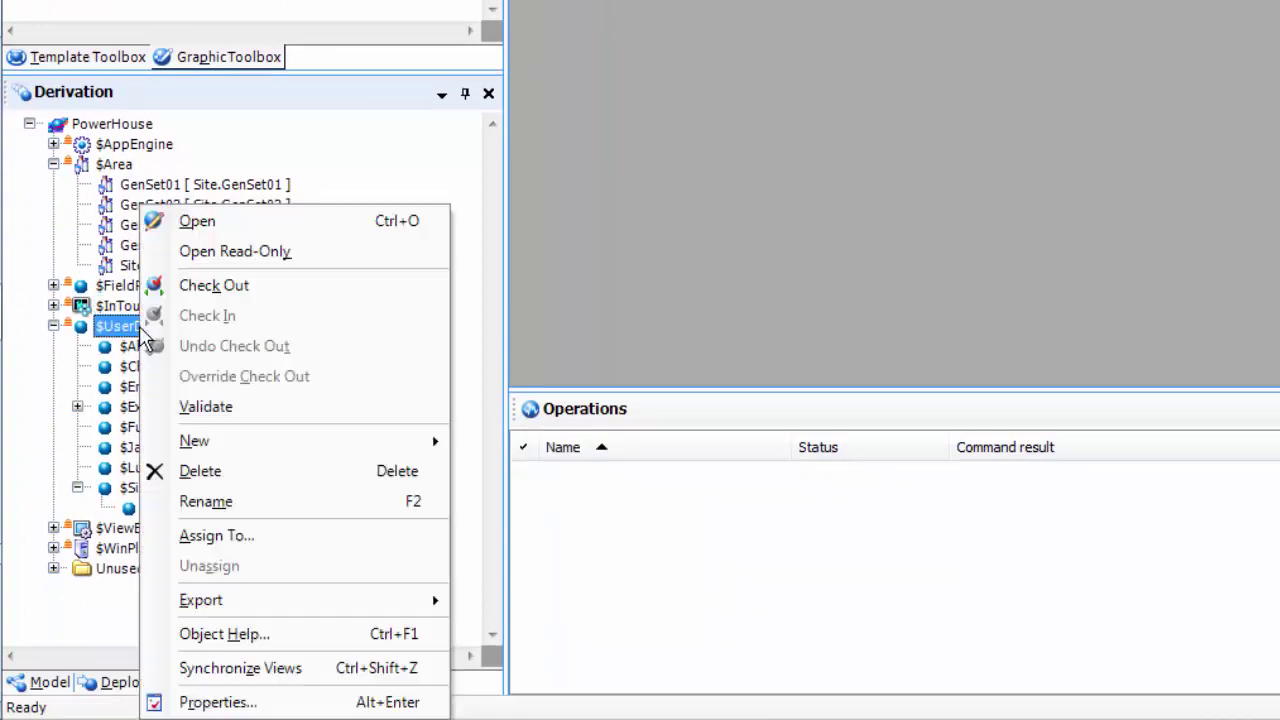
mouse_move(340, 437)
left_click(530, 473)
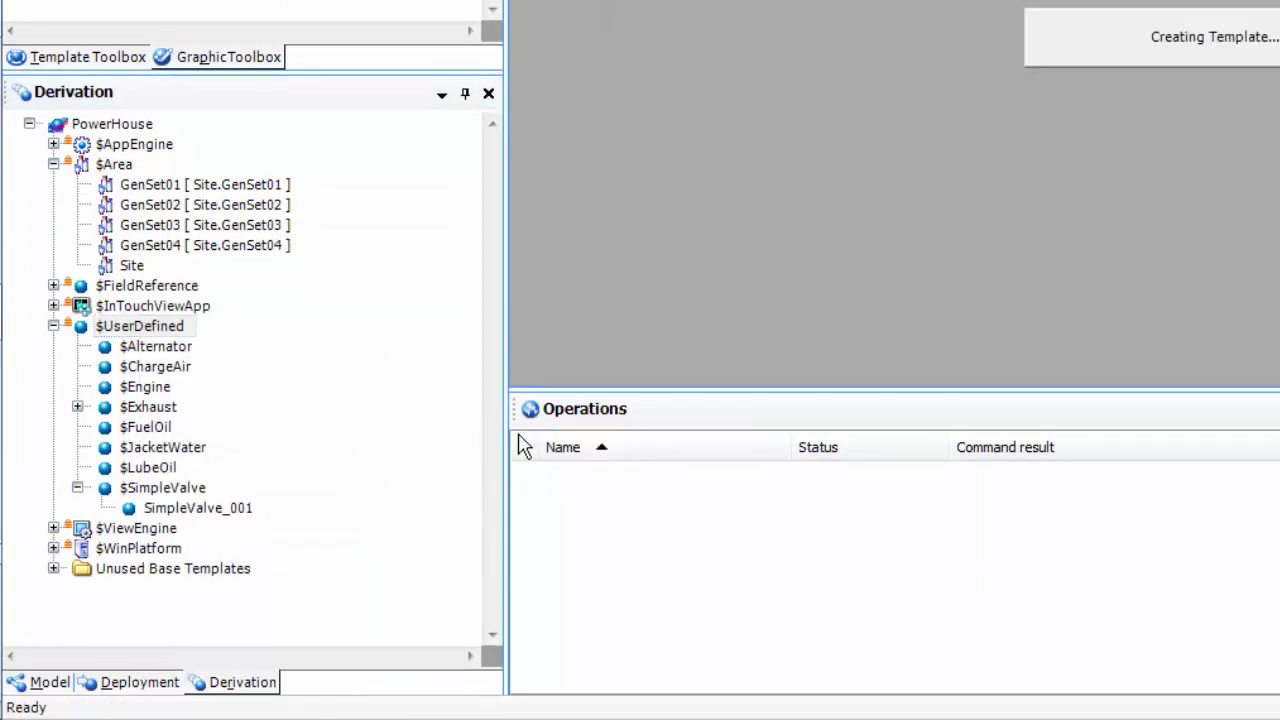
type("ComplexValve")
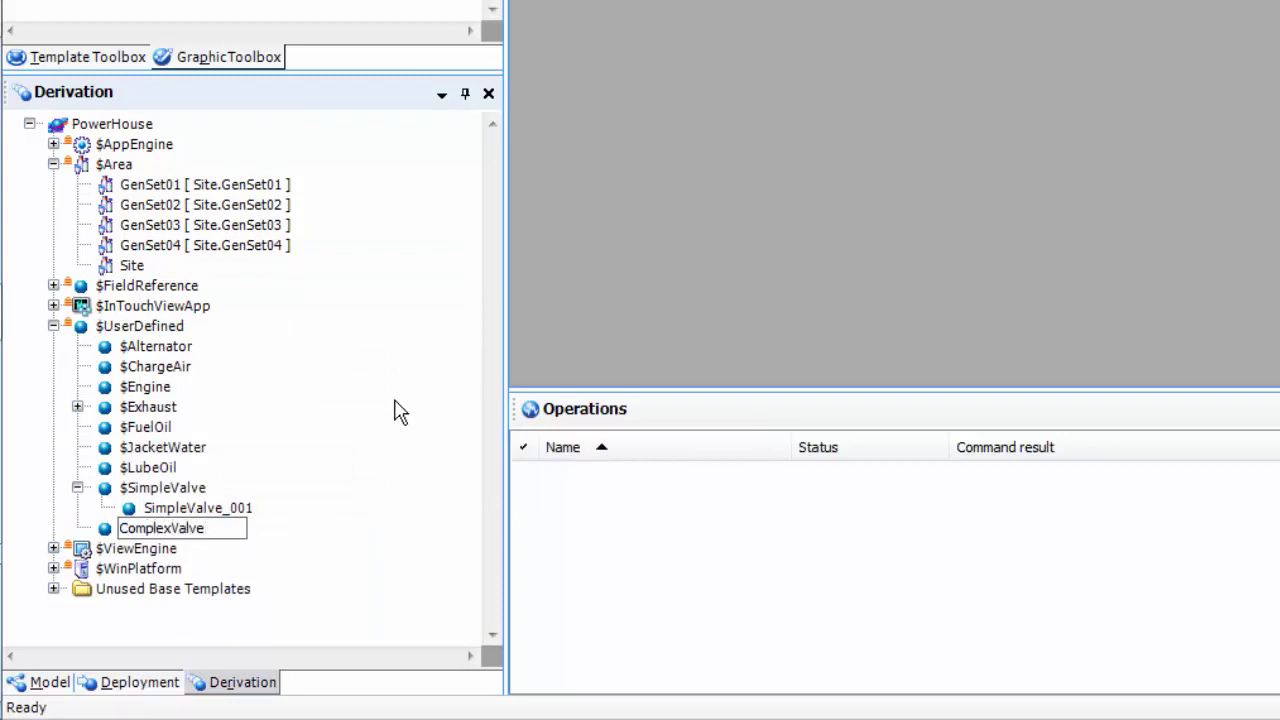
key("Return")
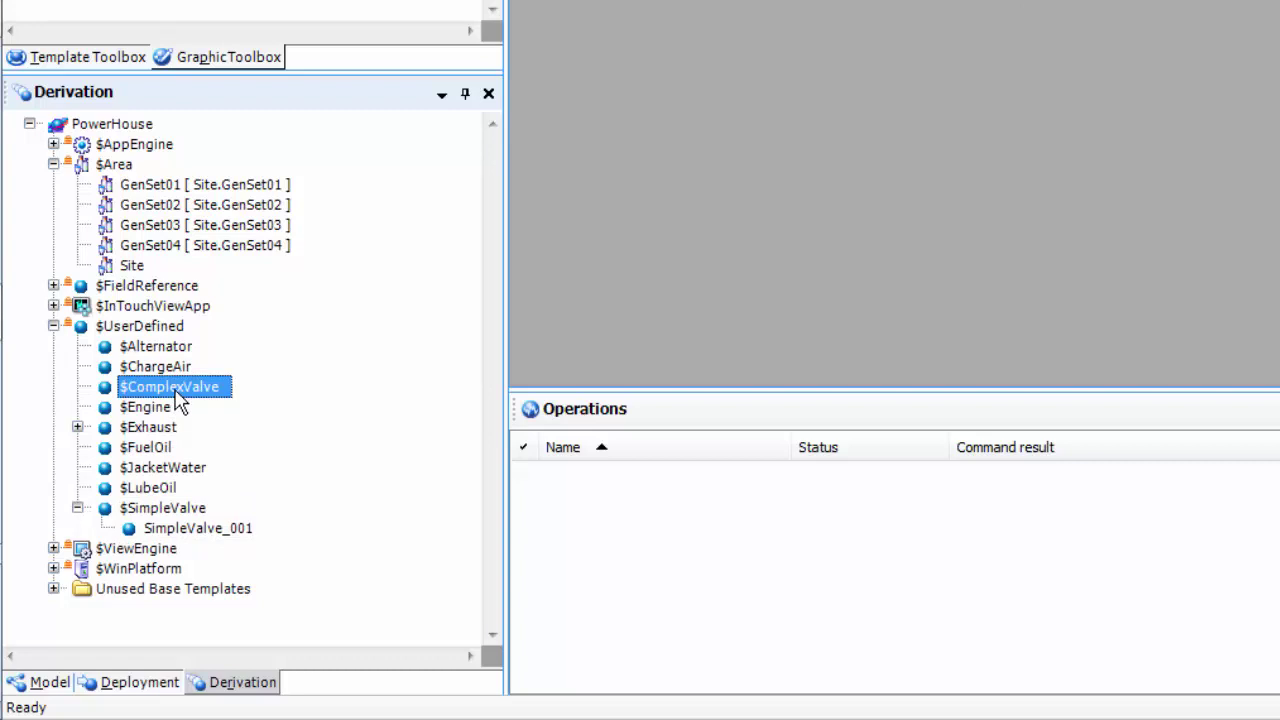
Open $ComplexValve and add discrete field attributes OpenSW and CloseSW
left_click_drag(176, 388, 778, 73)
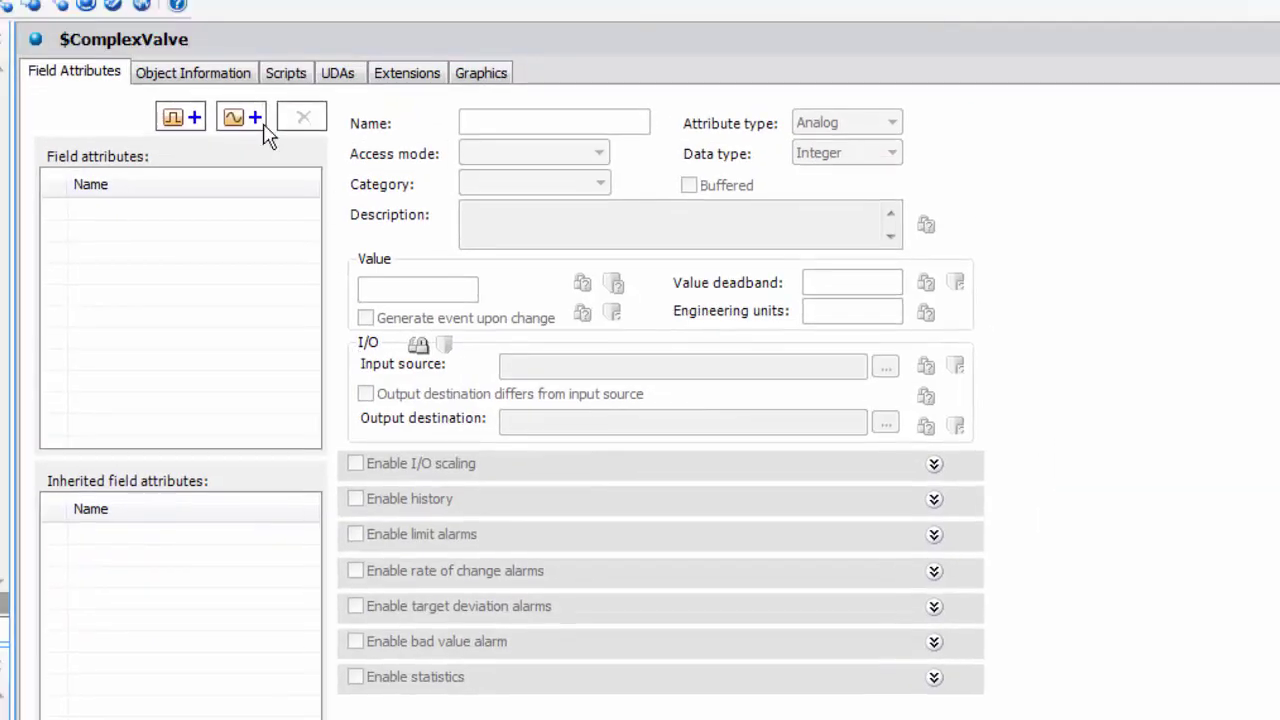
left_click(181, 118)
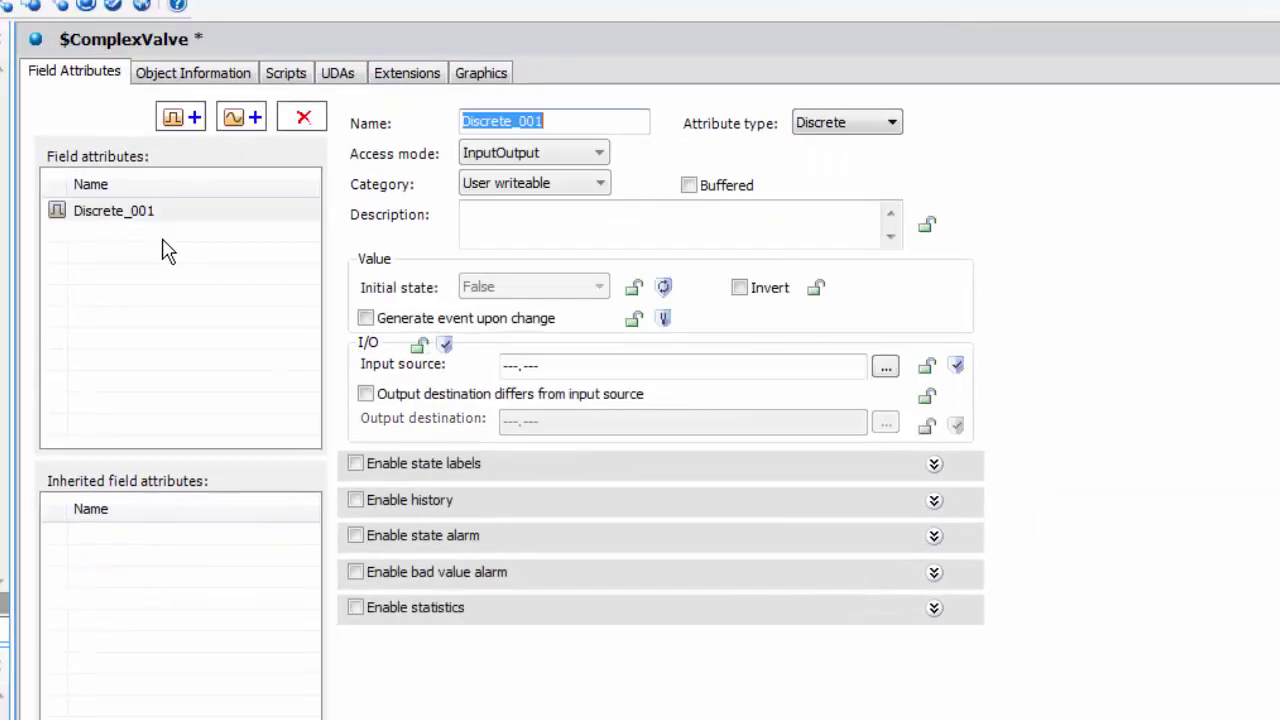
type("OpenSW")
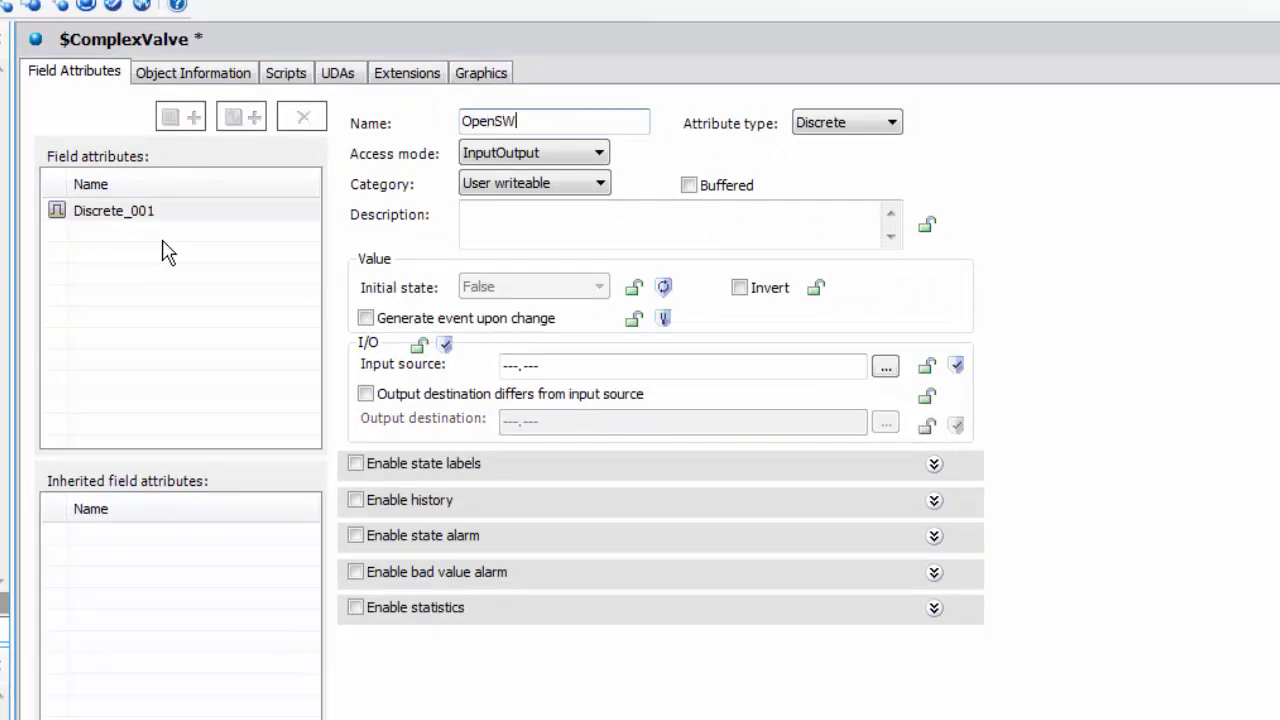
key("Return")
left_click(181, 118)
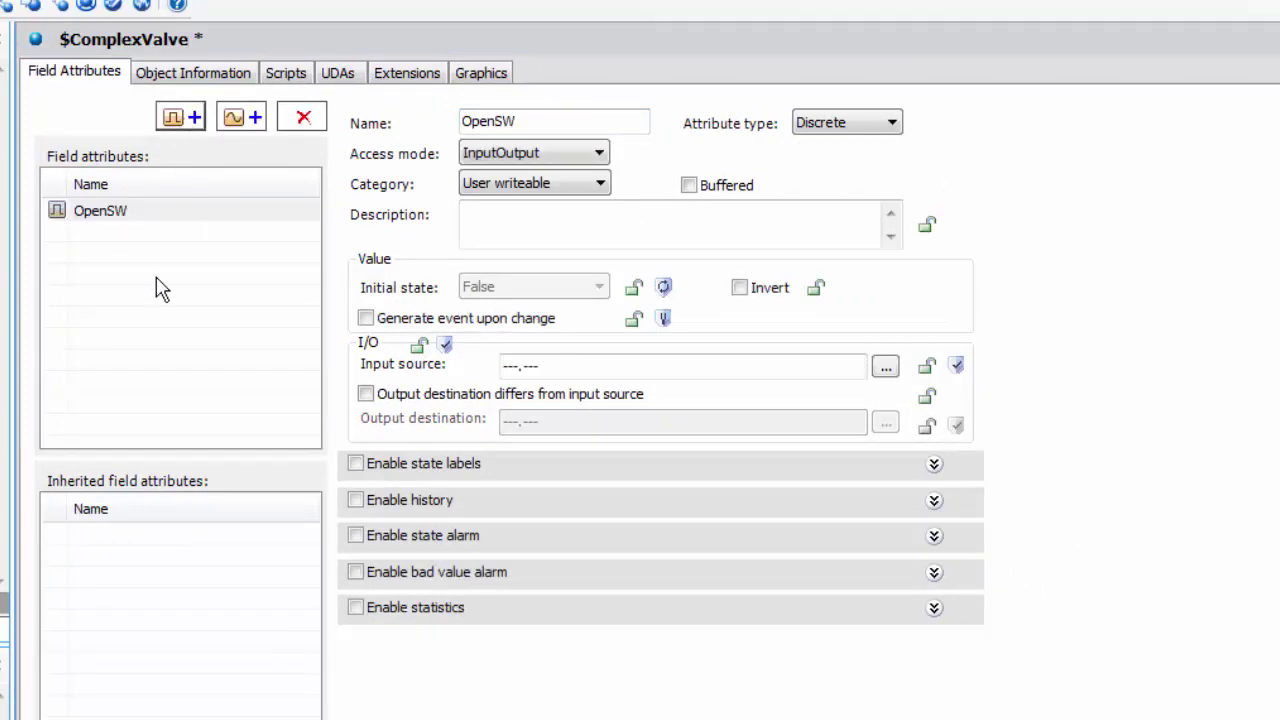
type("C")
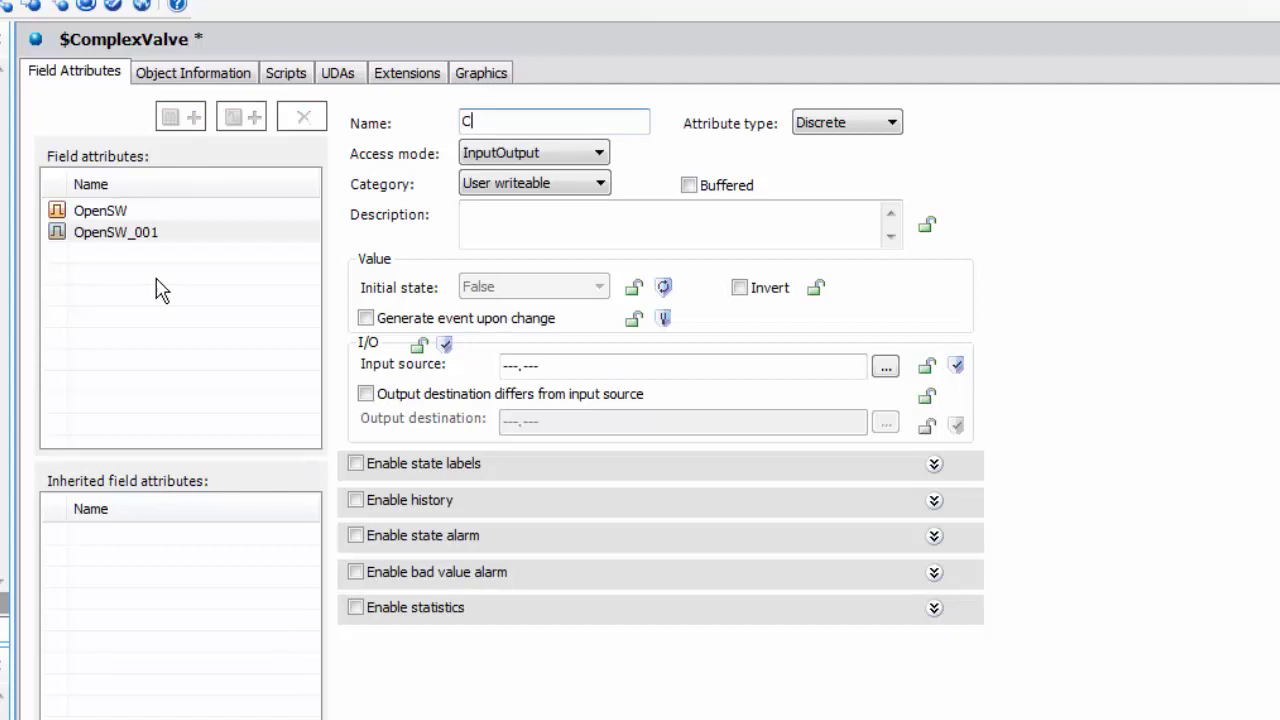
type("loseSW")
key("Return")
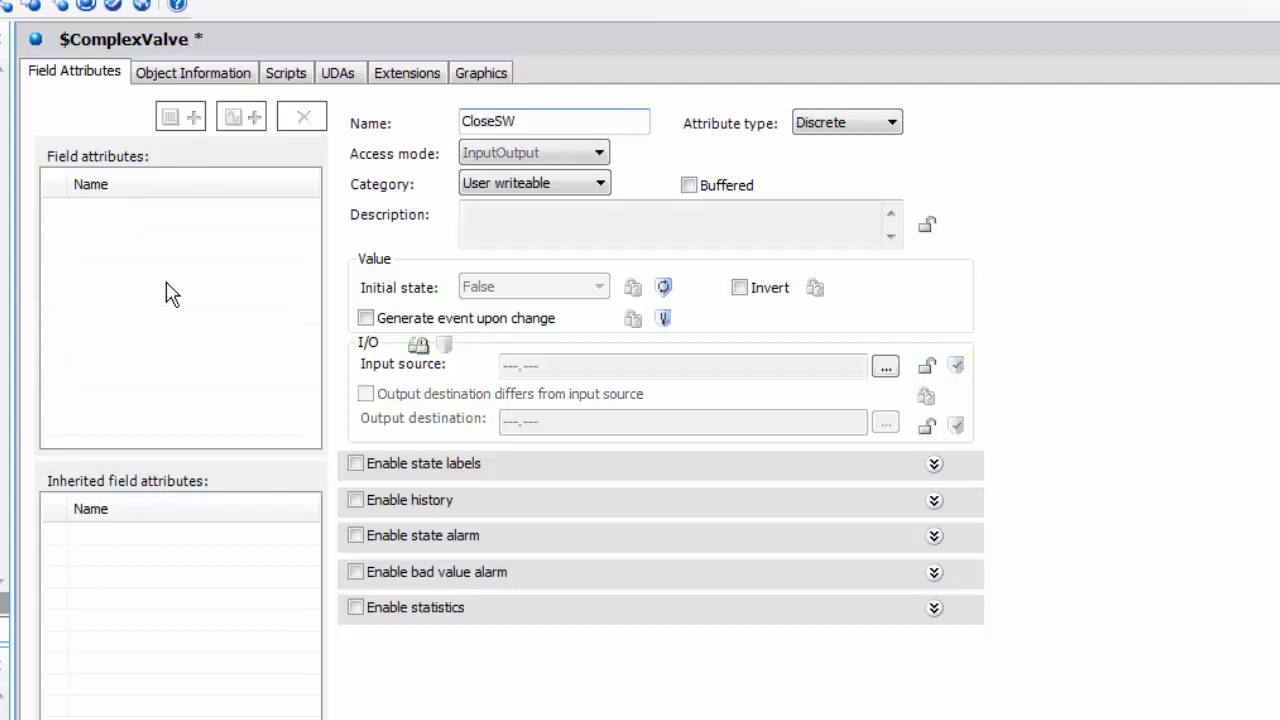
Set CloseSW and OpenSW to Input access, described 'Close Switch' and 'Open Switch'
key("Tab")
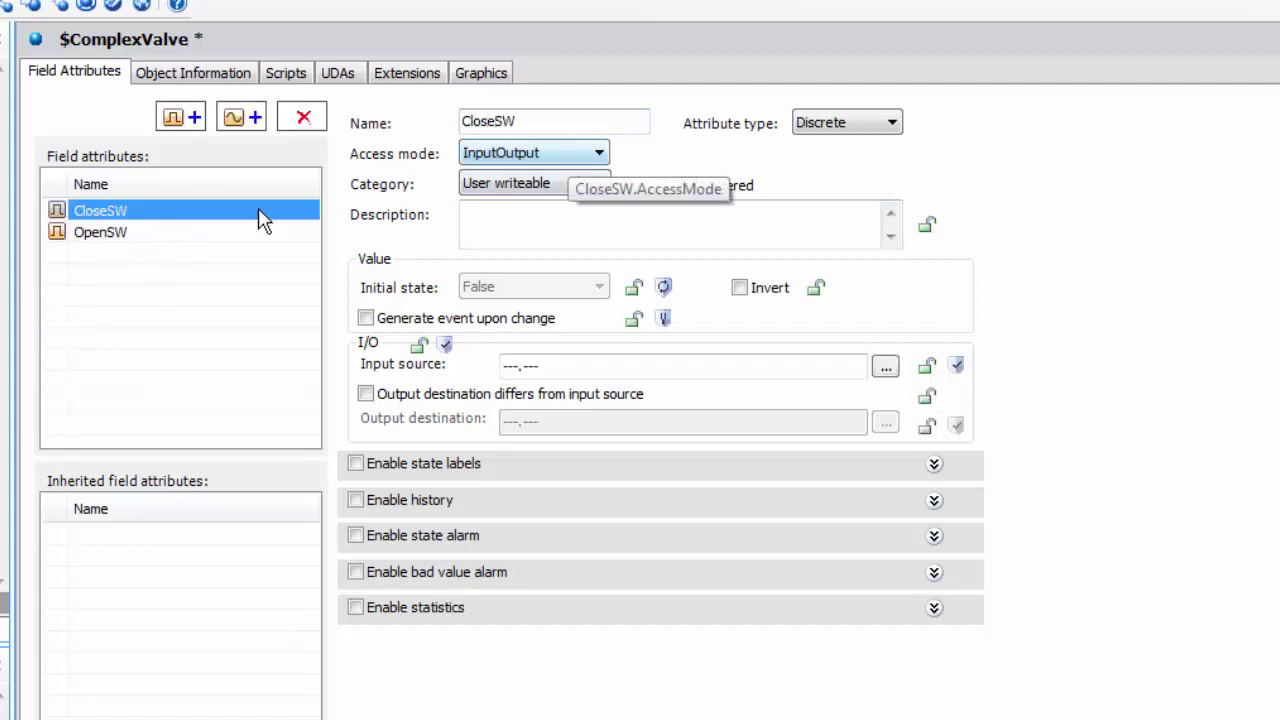
key("Tab")
left_click(549, 158)
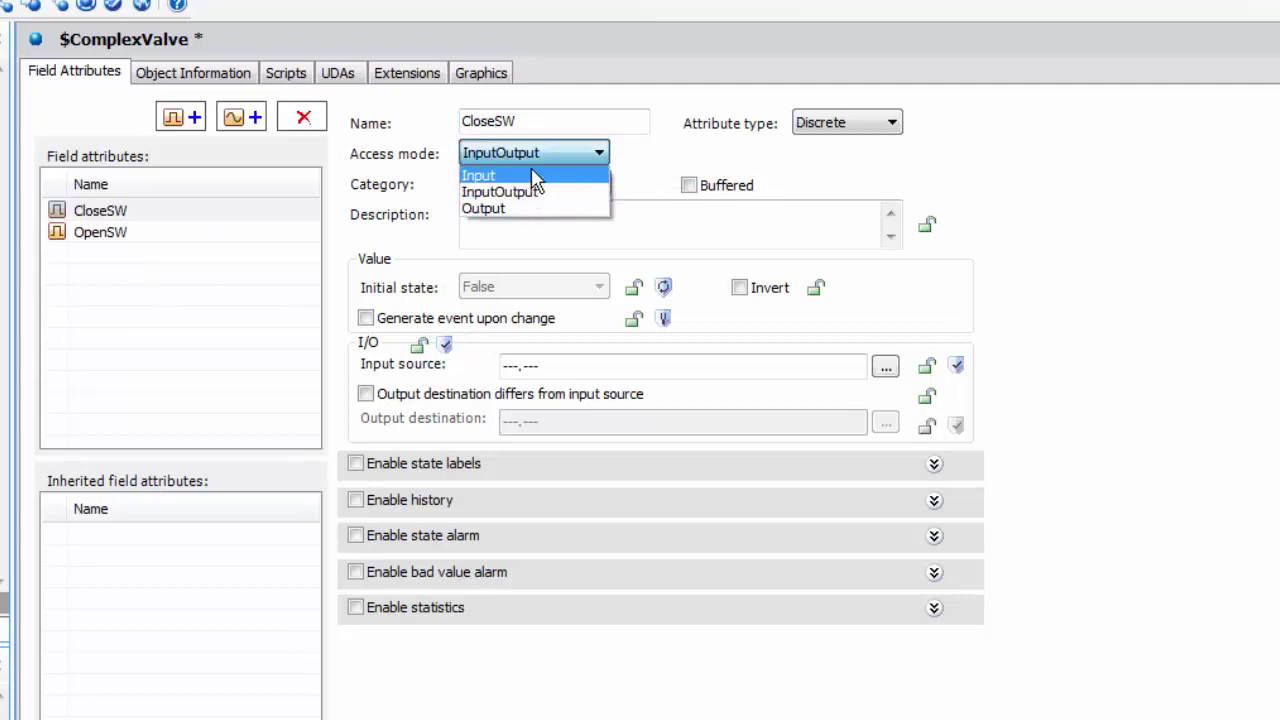
left_click(531, 174)
left_click(508, 210)
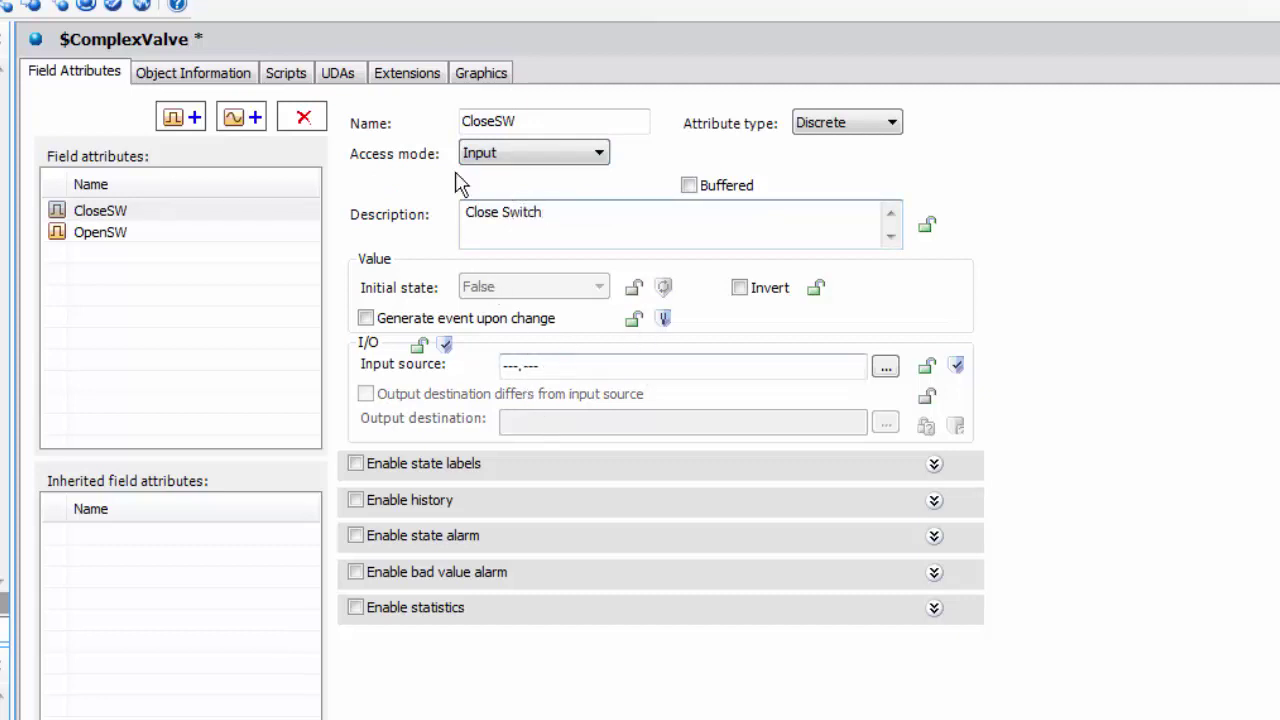
left_click(118, 230)
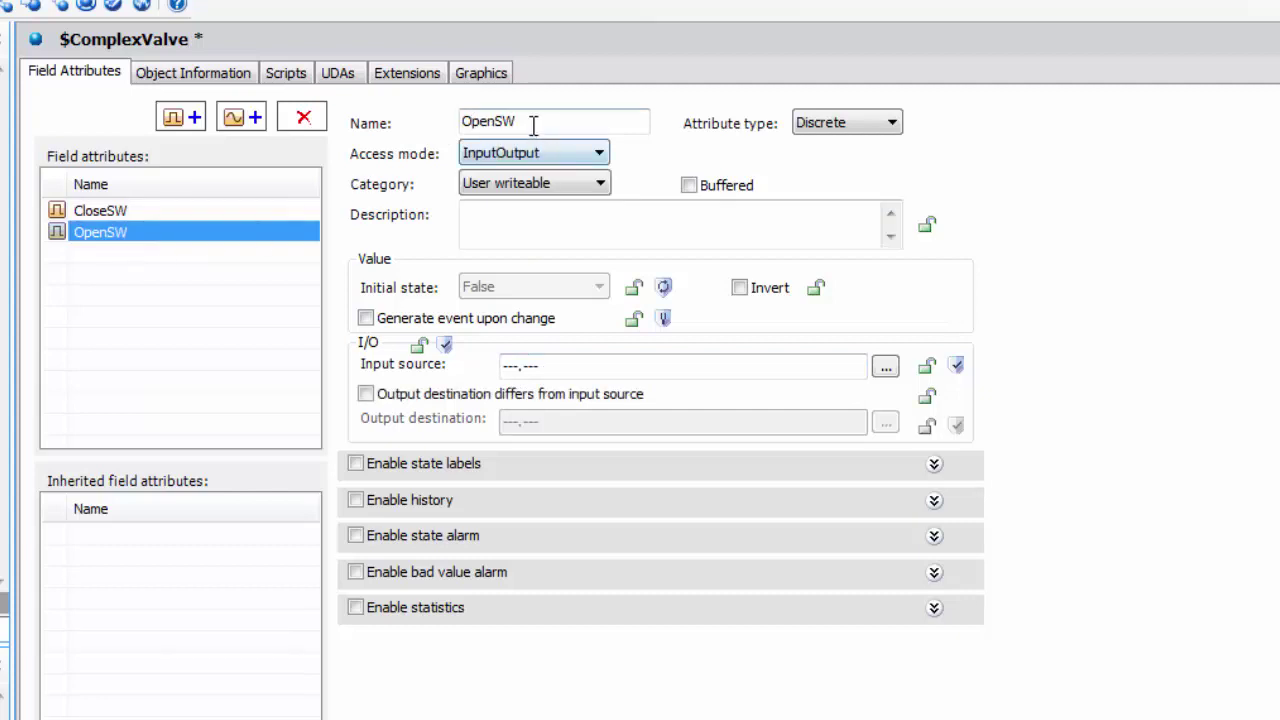
left_click(563, 160)
left_click(540, 171)
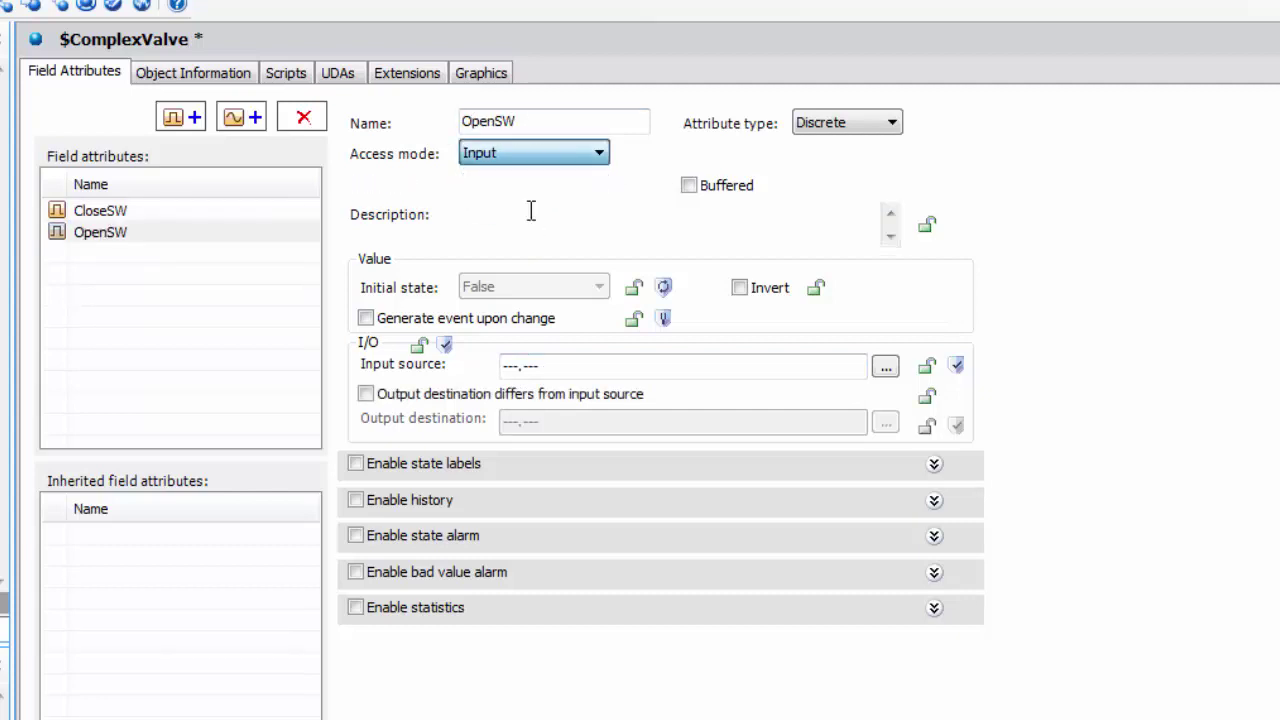
left_click(531, 213)
type("Open Switch")
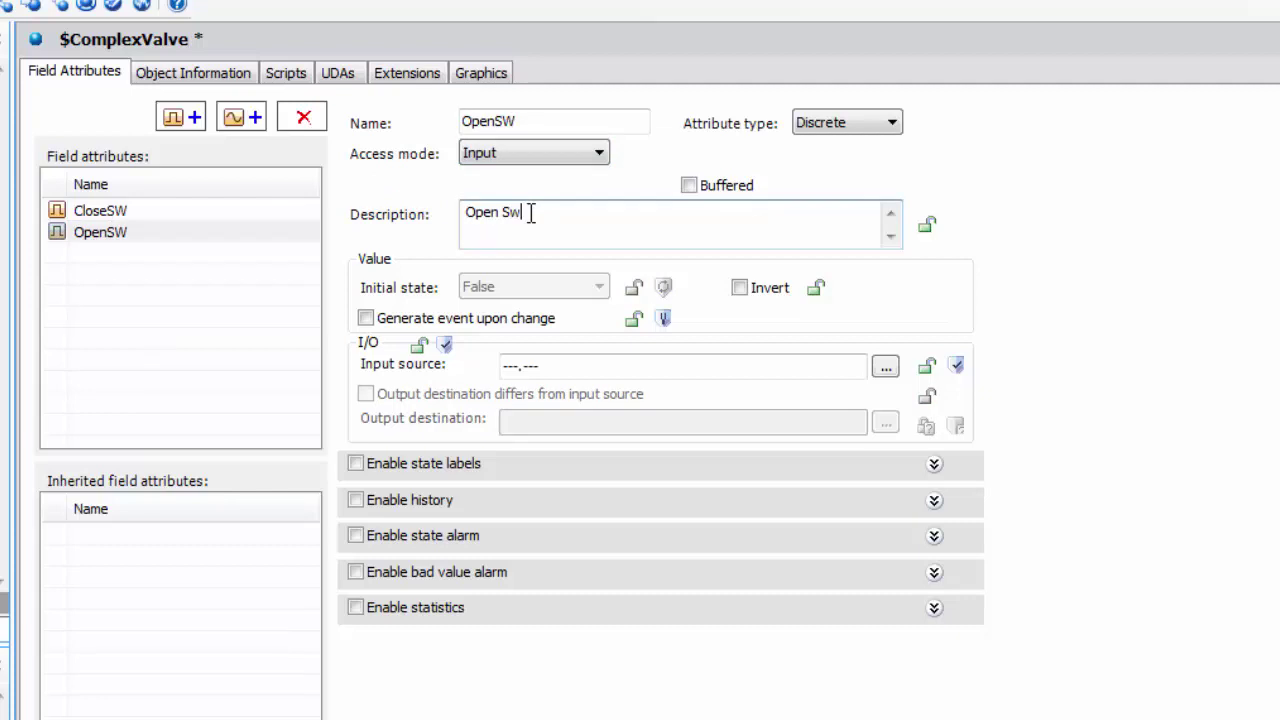
Add UDAs openuda and closeuda to the $ComplexValve template
left_click(194, 357)
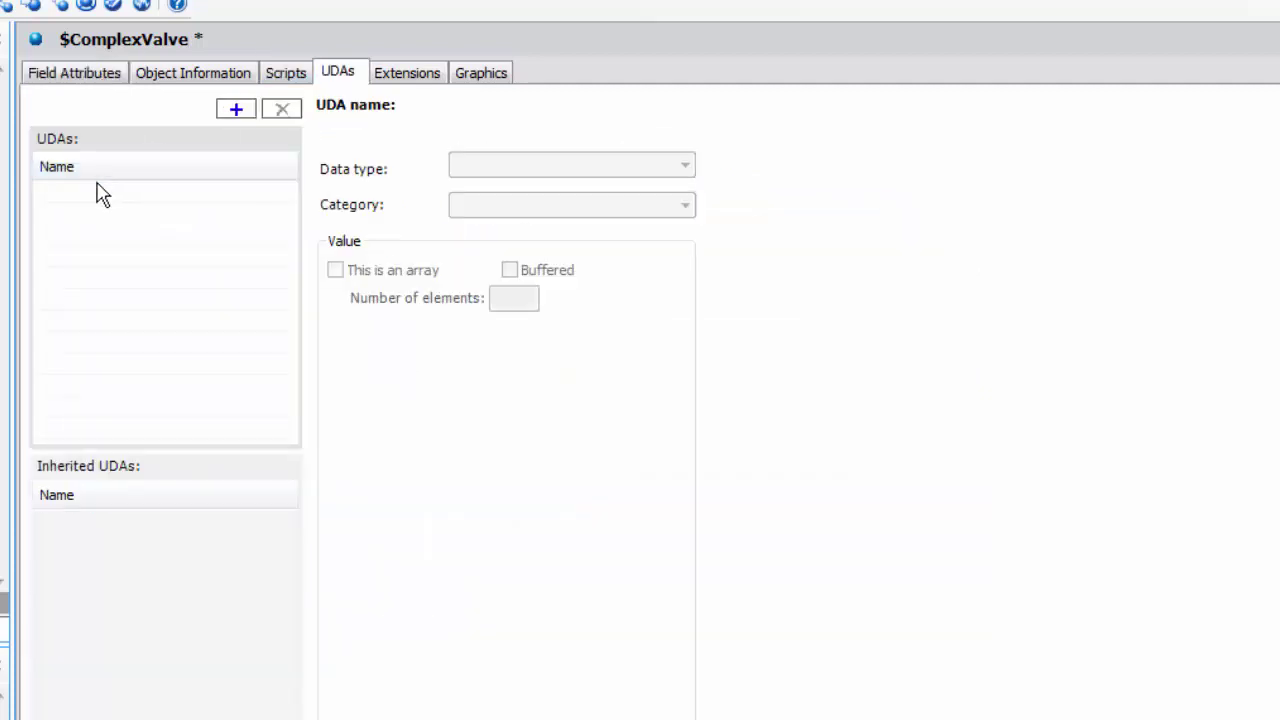
left_click(236, 110)
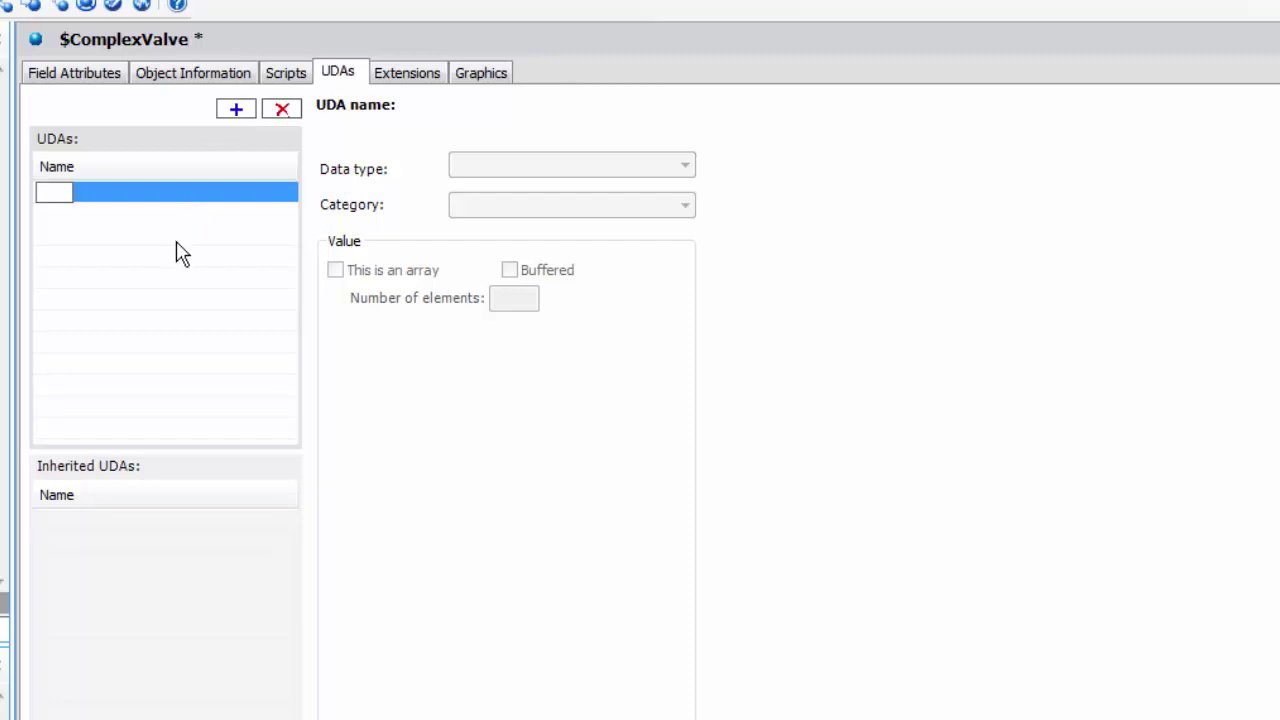
type("openuda")
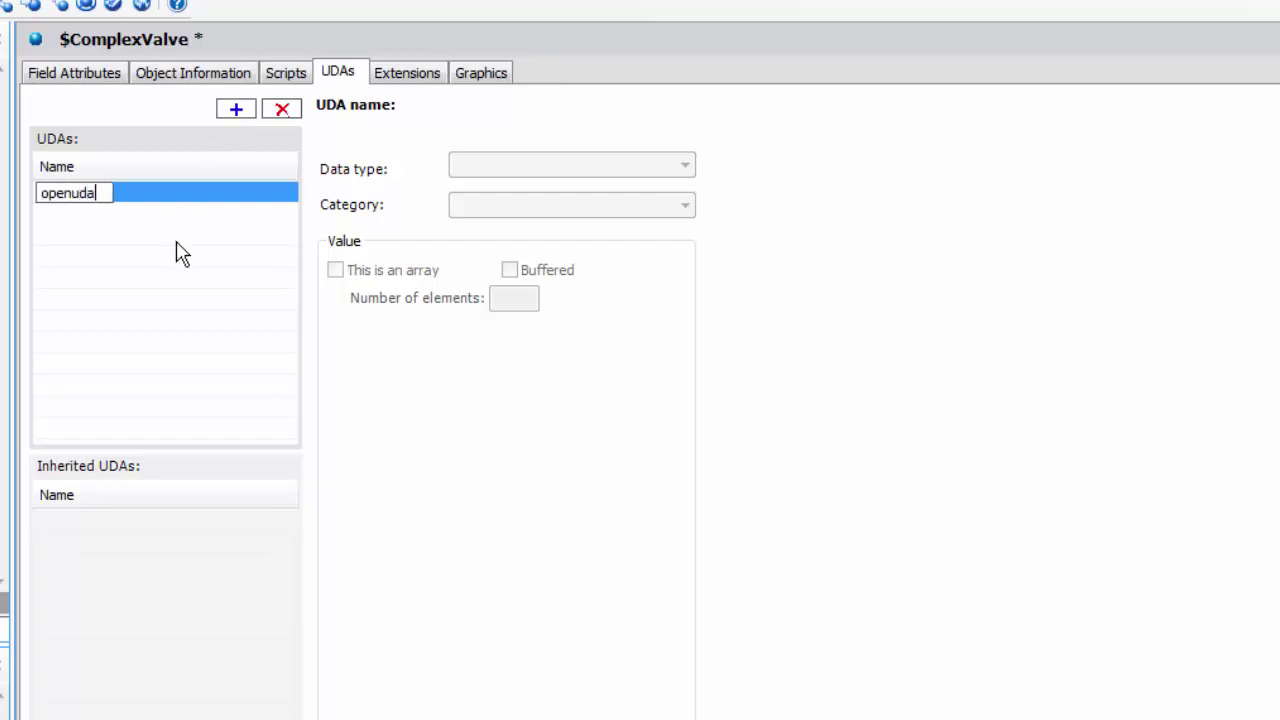
left_click(197, 266)
left_click(236, 110)
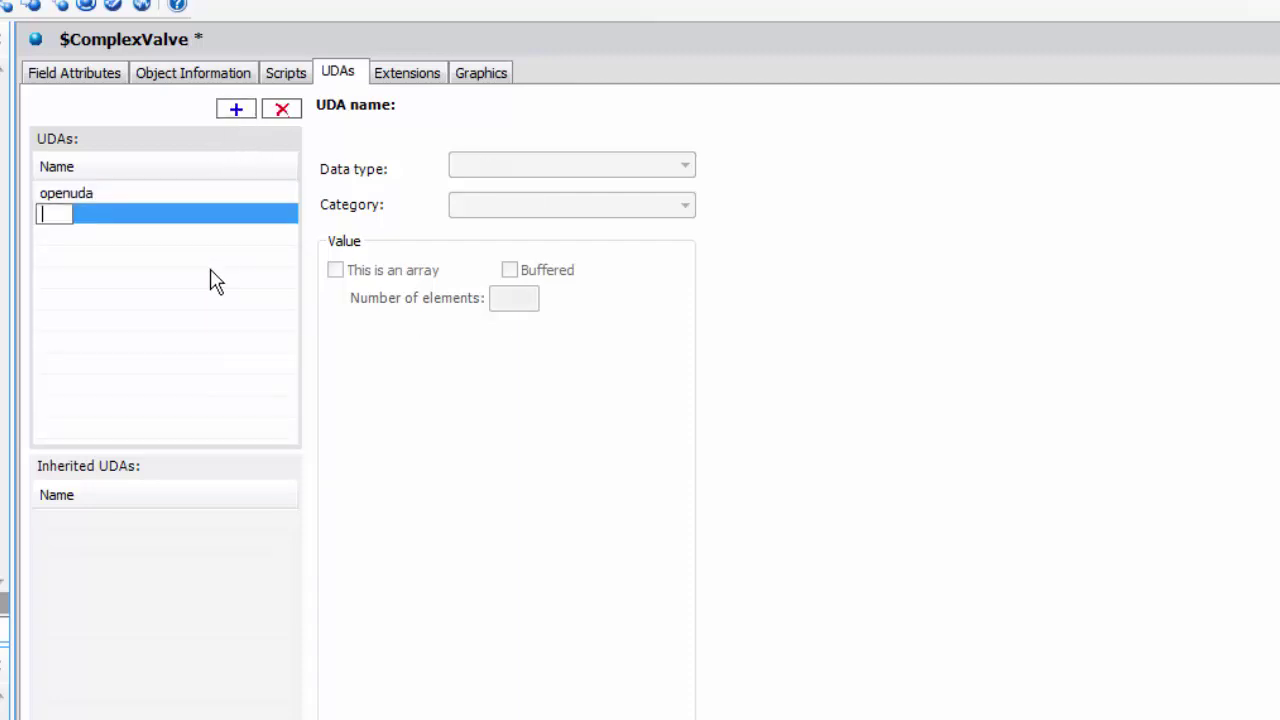
type("closeuda")
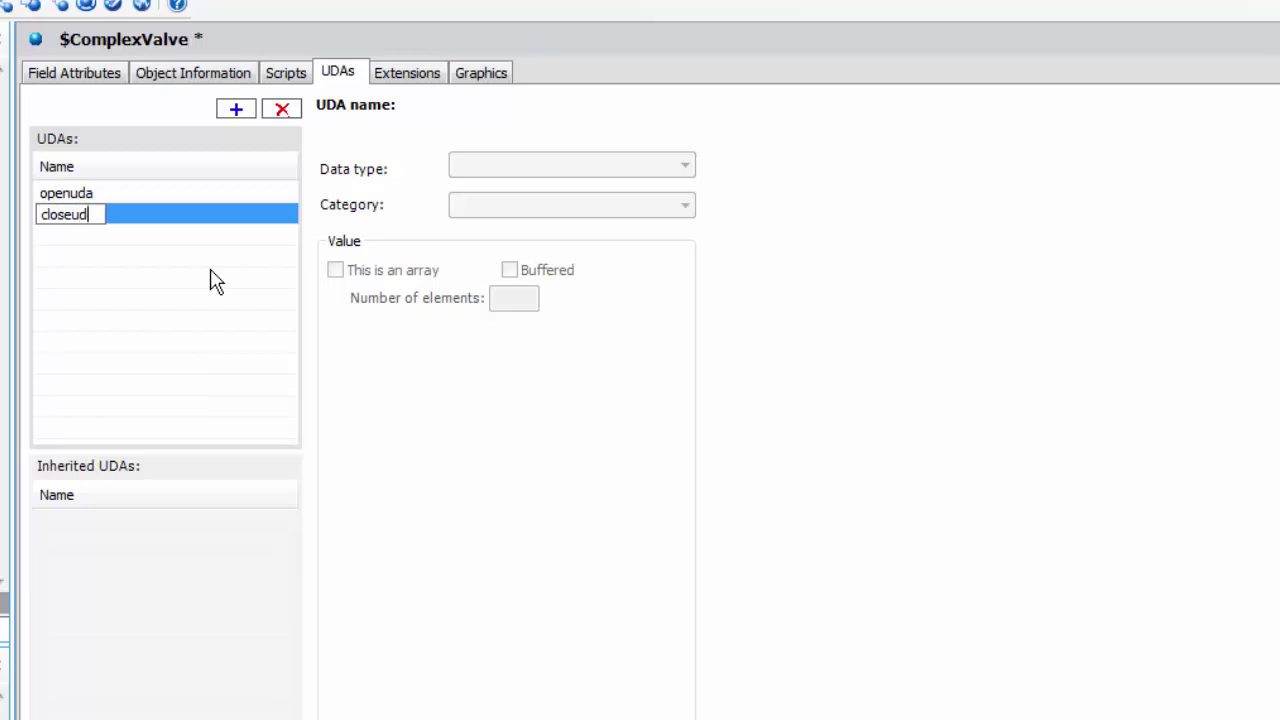
left_click(180, 263)
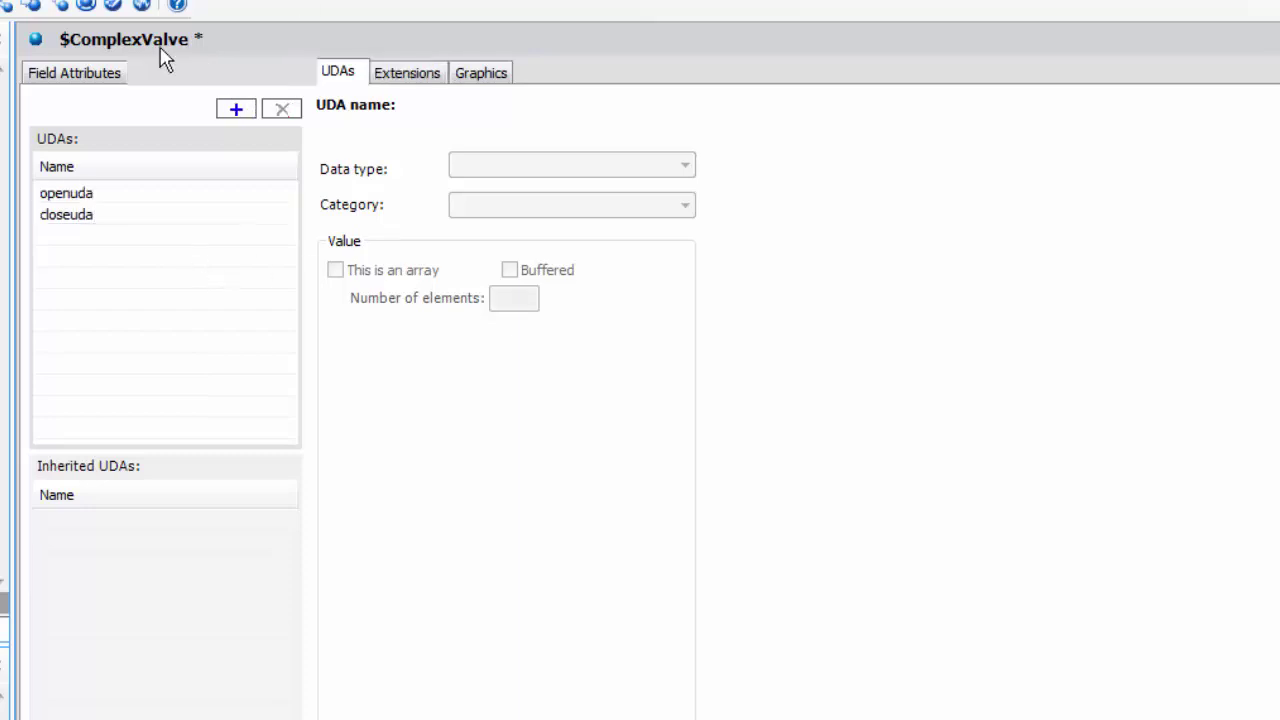
Set OpenSW's input source to me.openuda and CloseSW's to me.closeuda
left_click(106, 78)
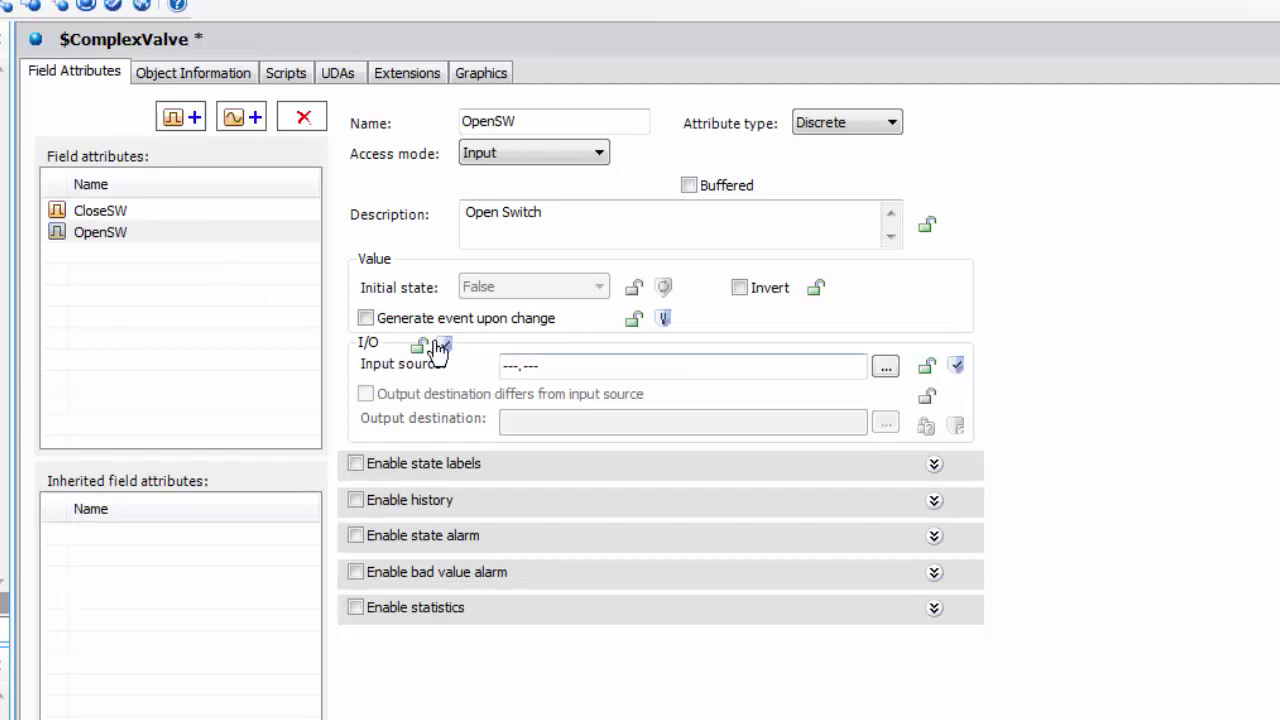
left_click(505, 364)
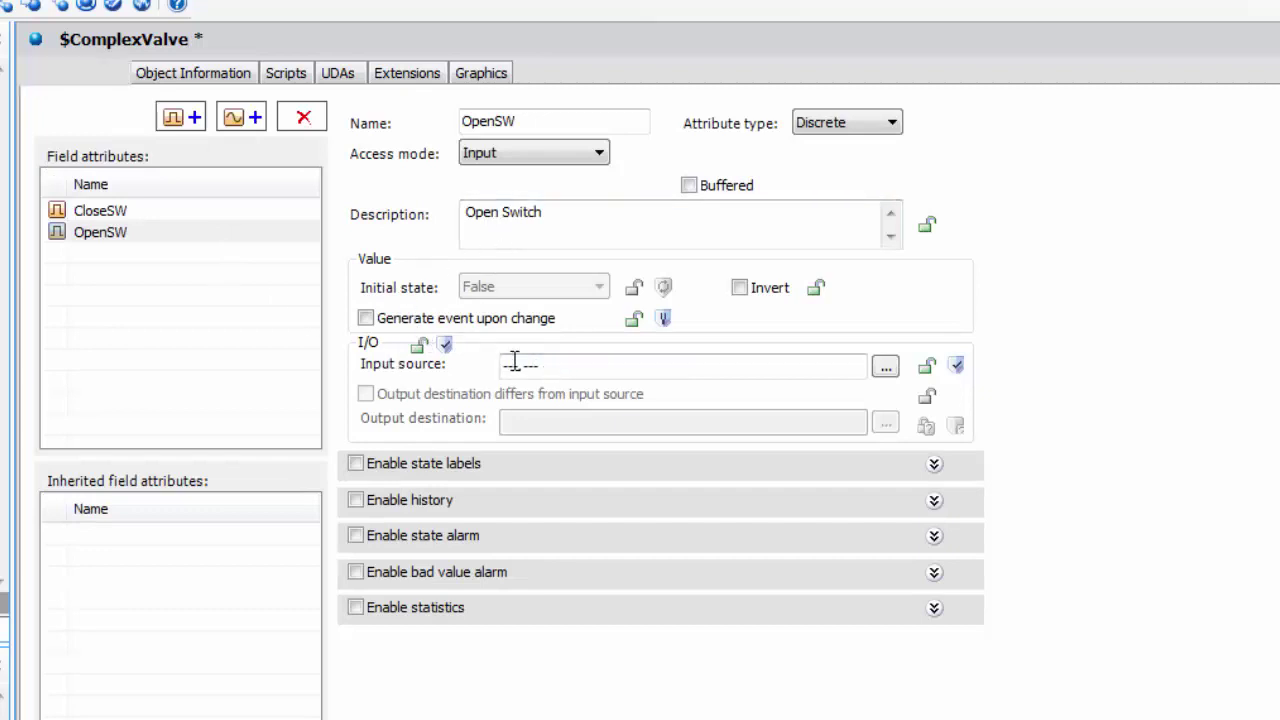
type("me.openuda")
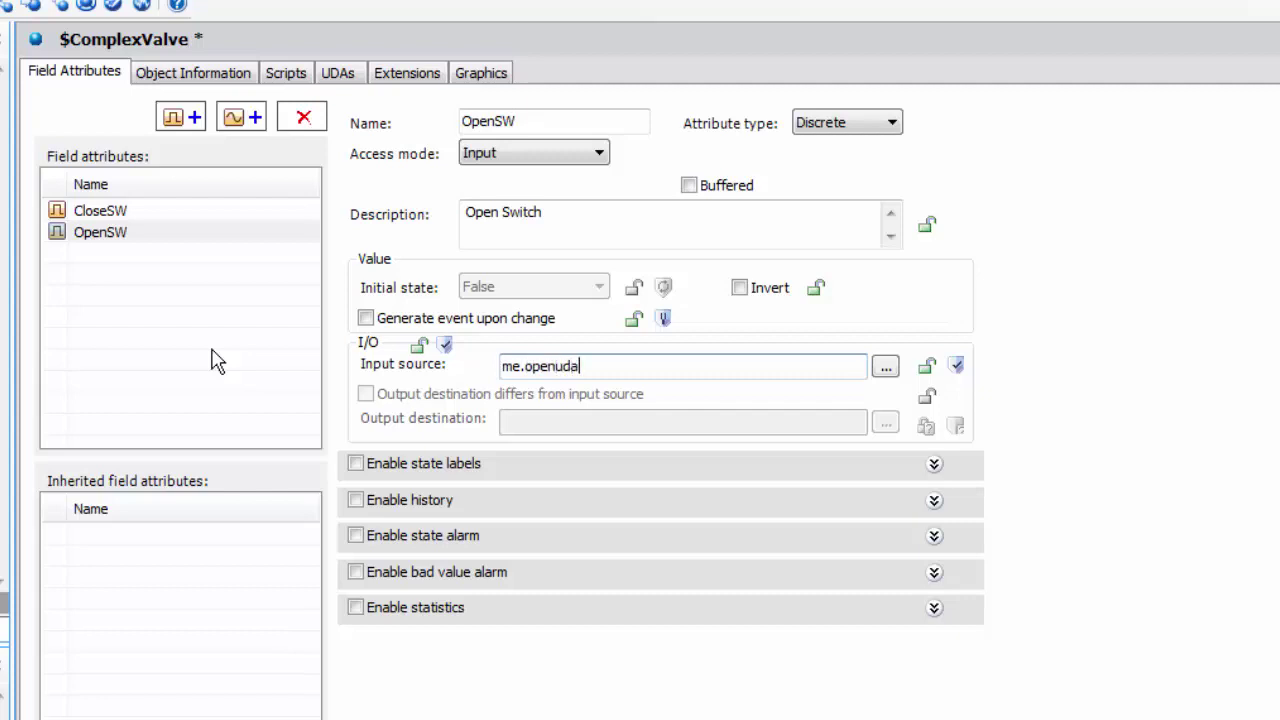
left_click(113, 214)
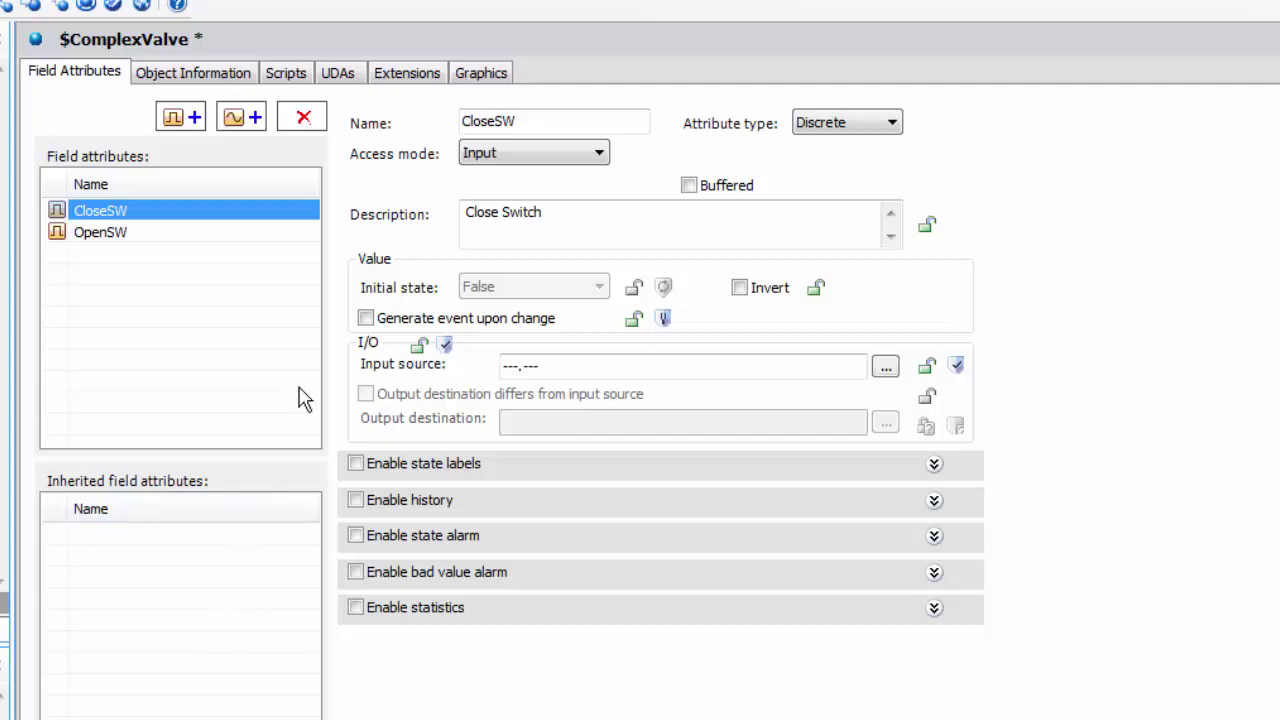
left_click_drag(545, 365, 452, 380)
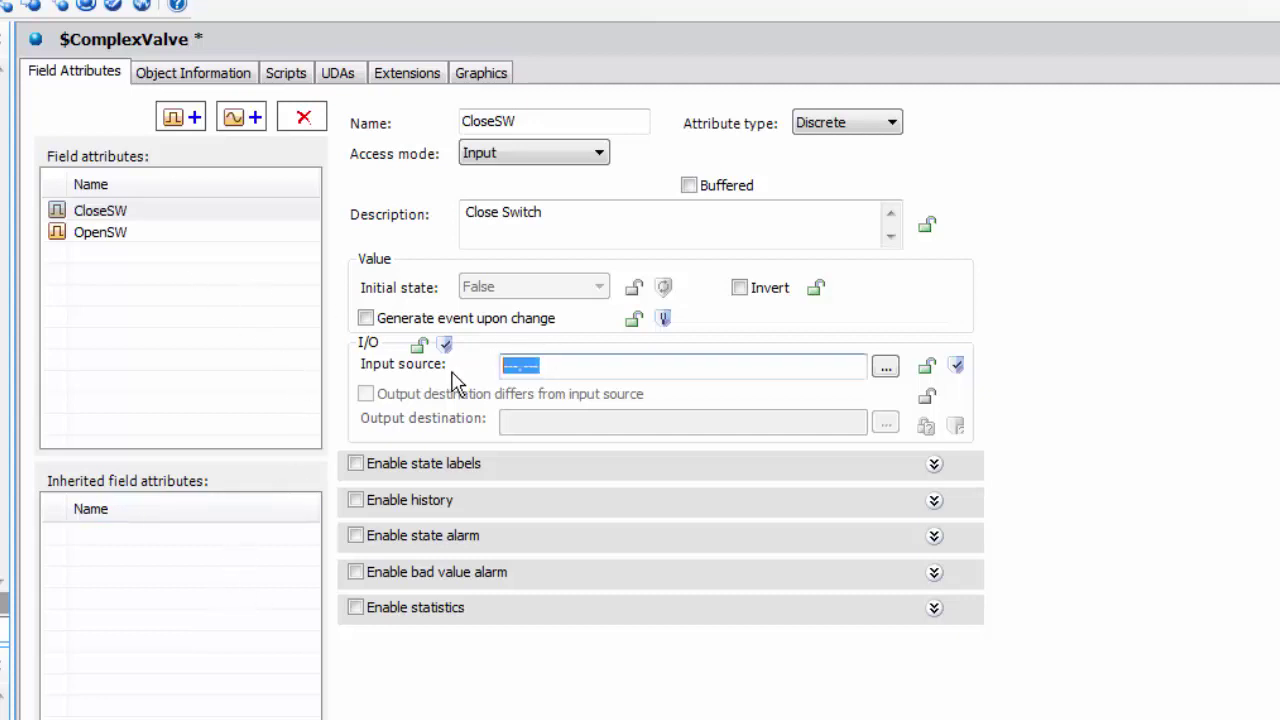
type("me.closeuda")
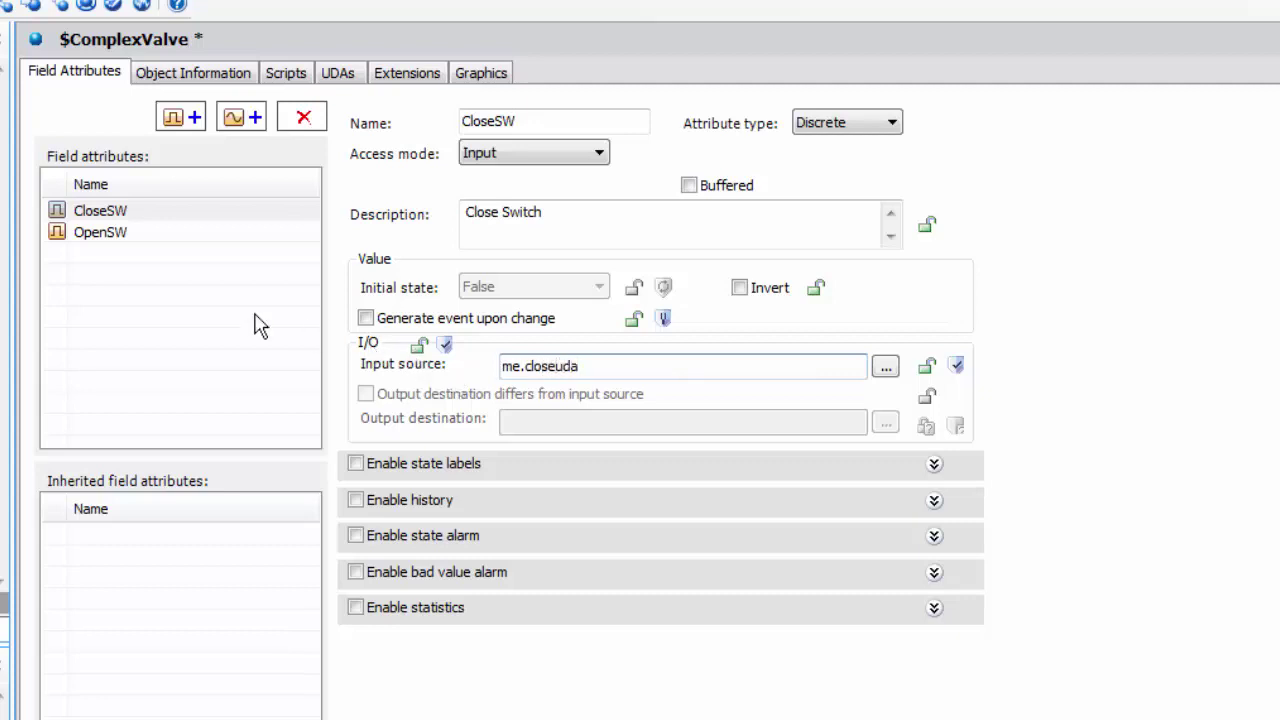
left_click(201, 322)
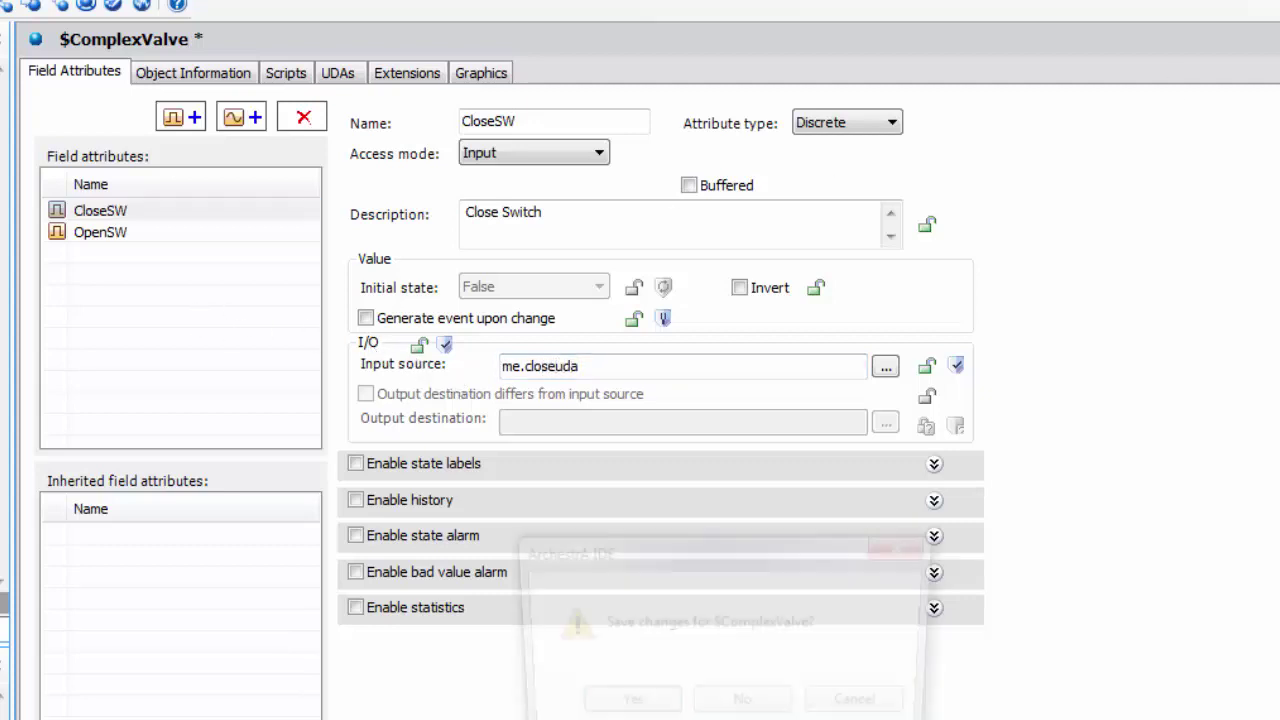
Check in $ComplexValve, assign ComplexValve_001 to Site, and deploy it
left_click(677, 700)
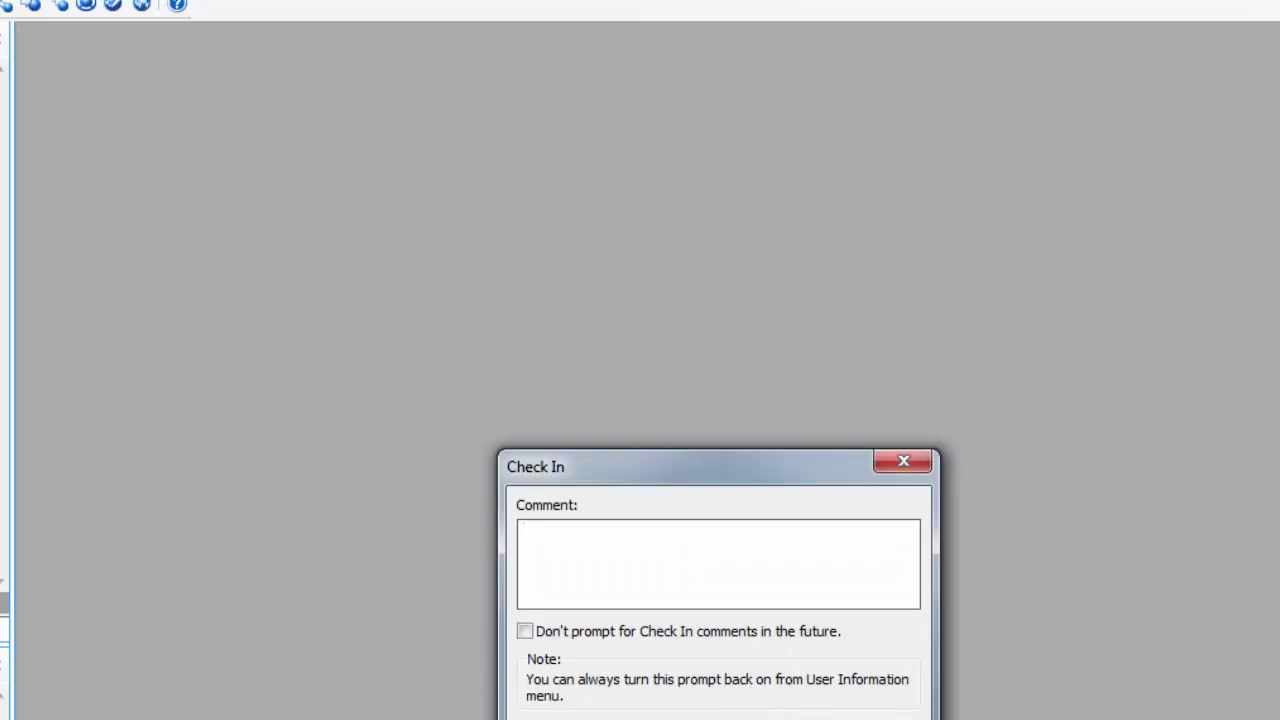
key("Return")
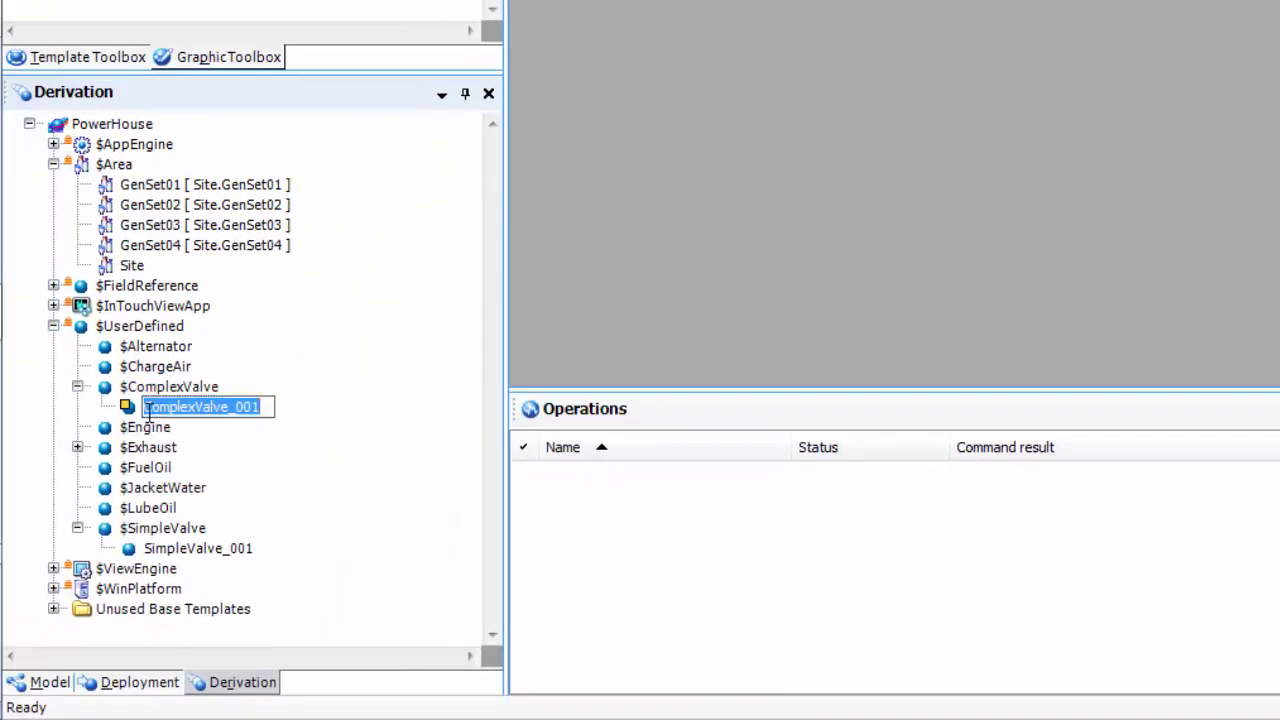
left_click(130, 681)
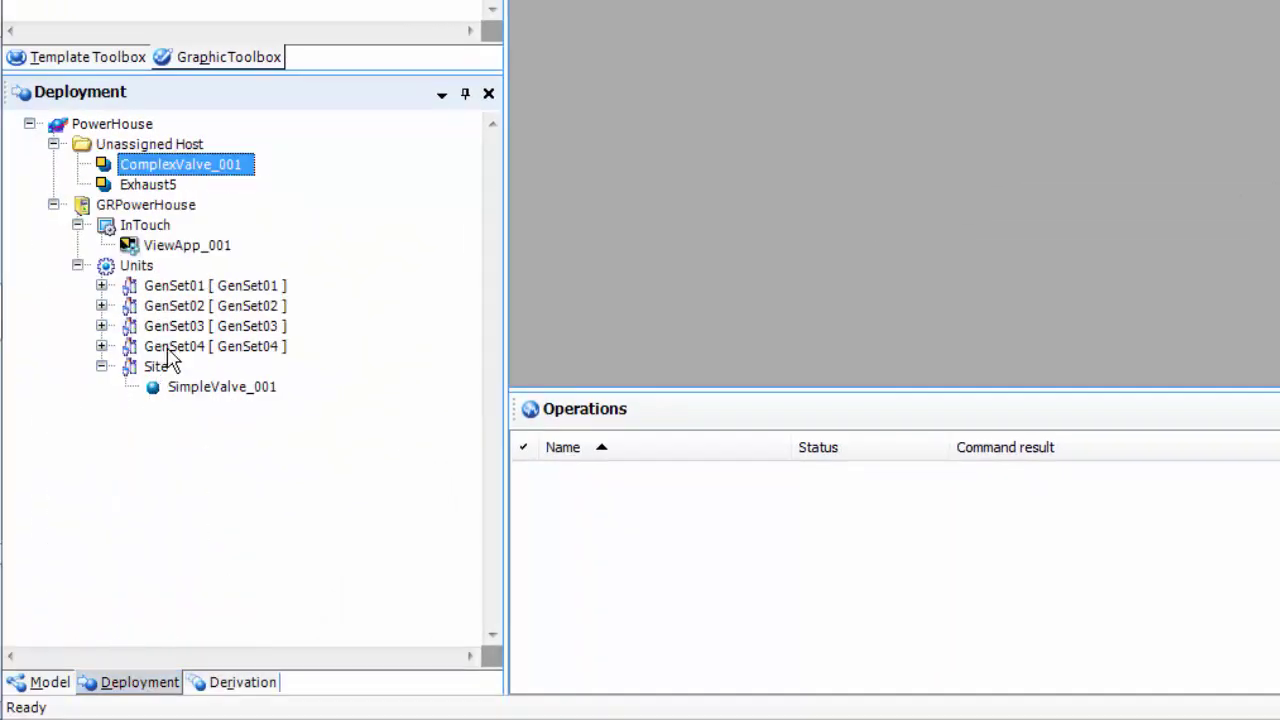
left_click_drag(150, 175, 158, 367)
right_click(205, 368)
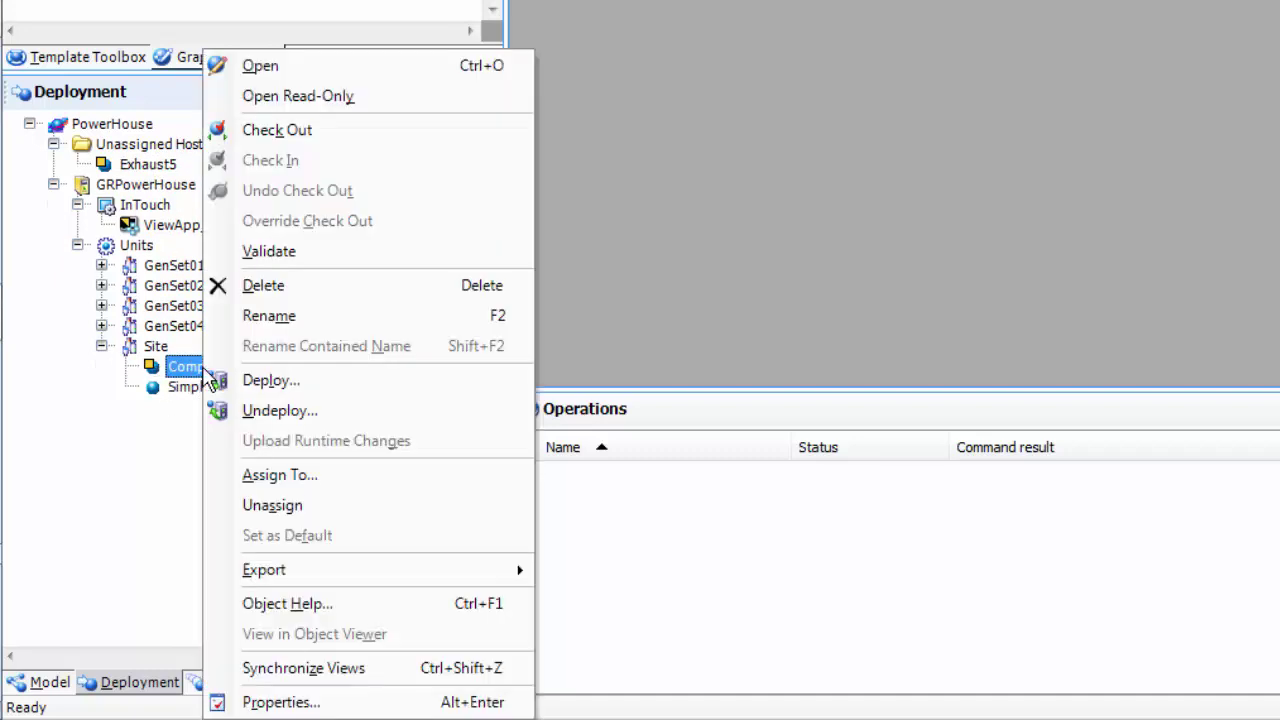
left_click(275, 378)
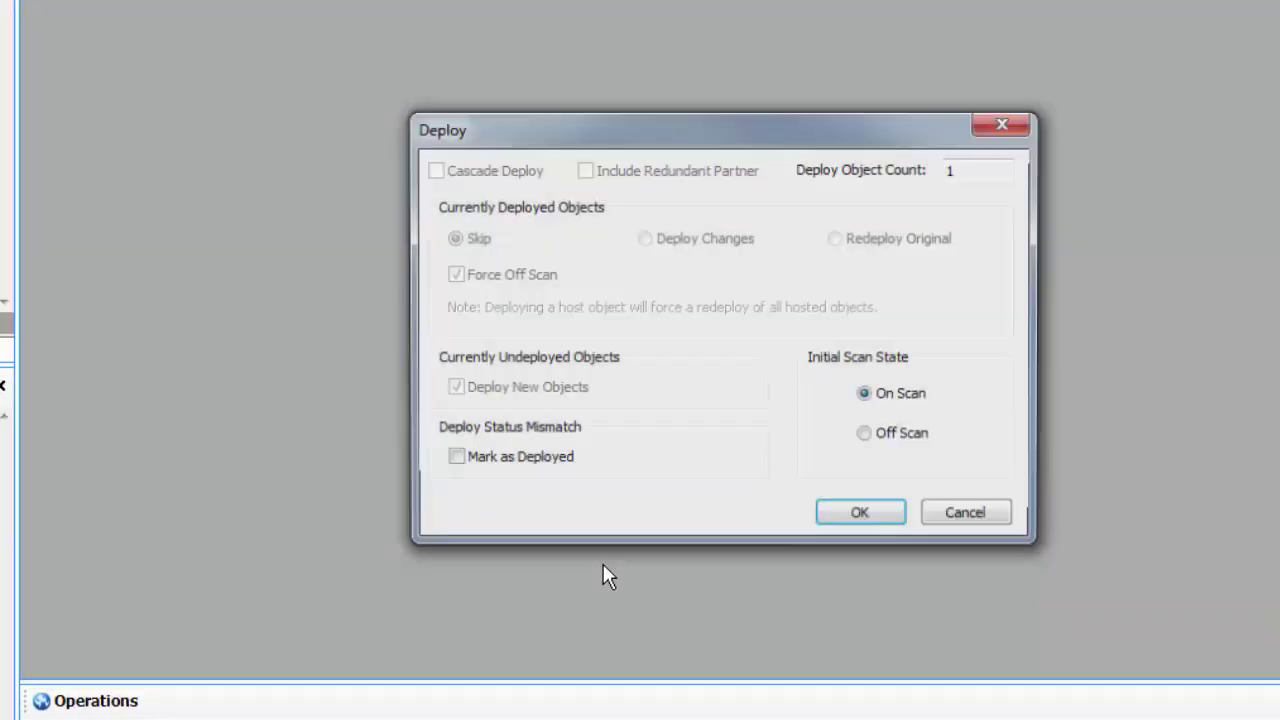
left_click(858, 514)
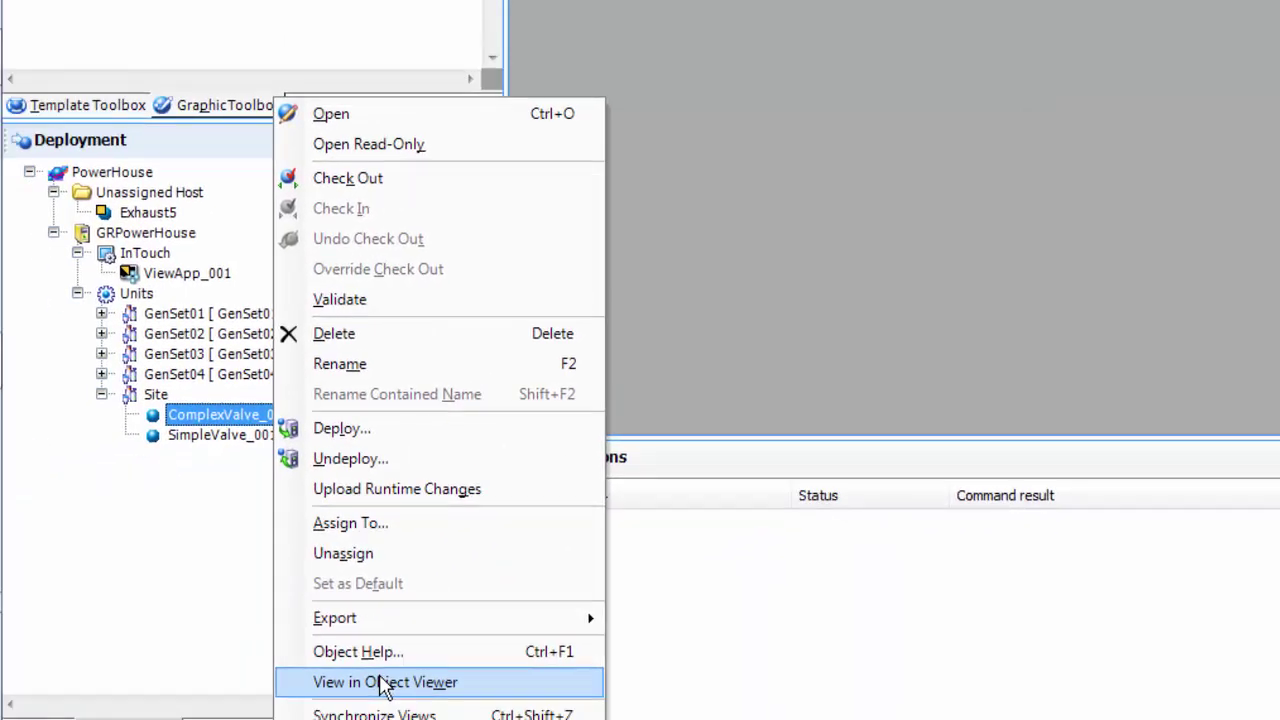
Add ComplexValve_001's closeuda and openuda to the Object Viewer watch list
left_click(380, 683)
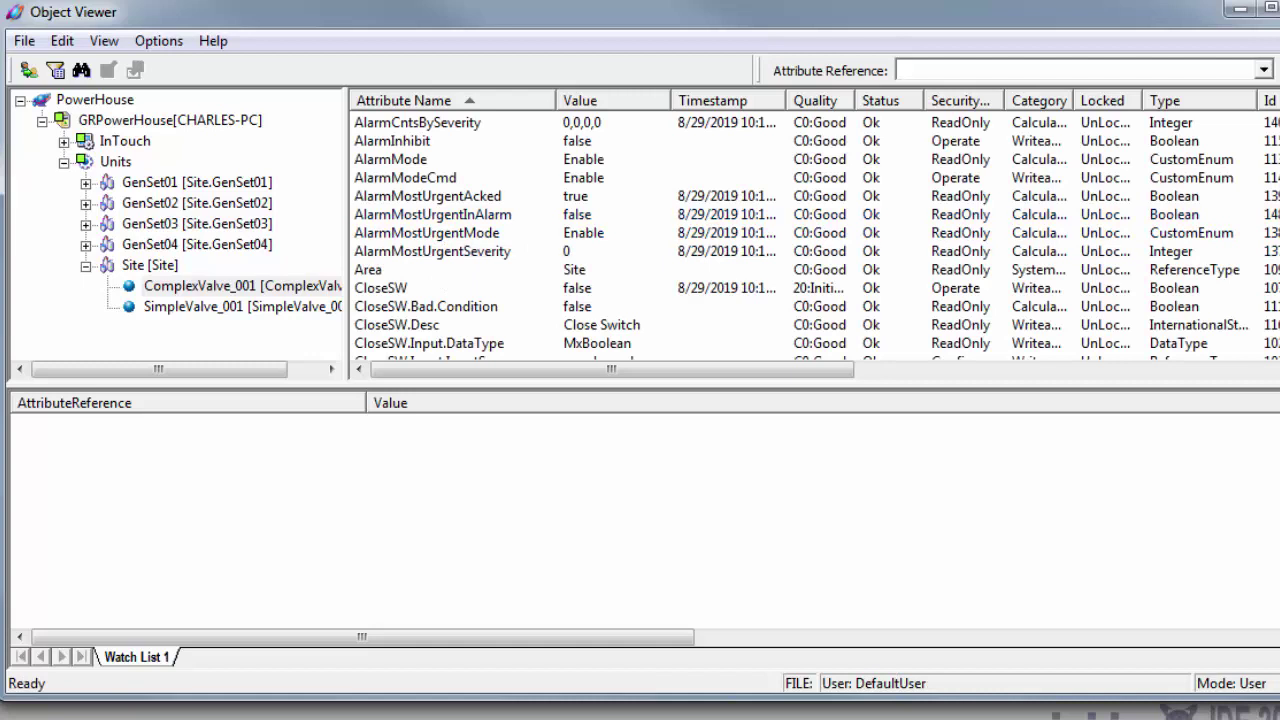
scroll(660, 240, "down", 1)
scroll(500, 260, "down", 3)
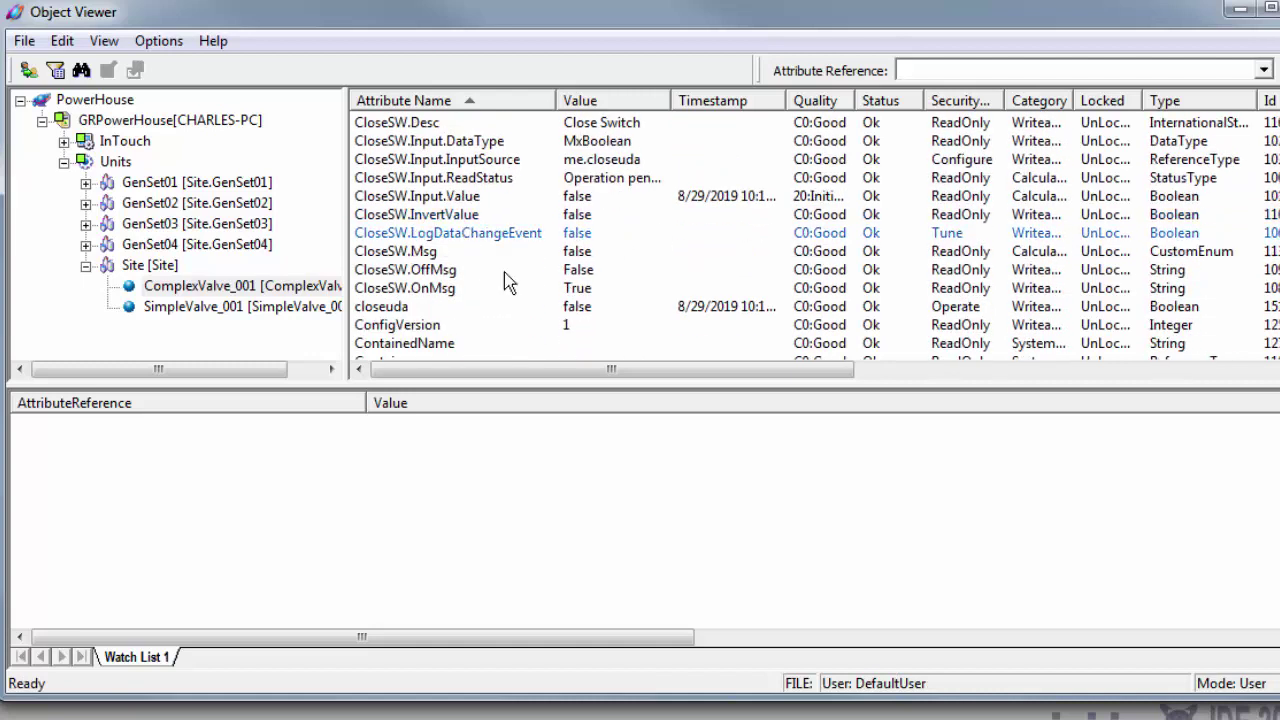
left_click_drag(398, 307, 103, 464)
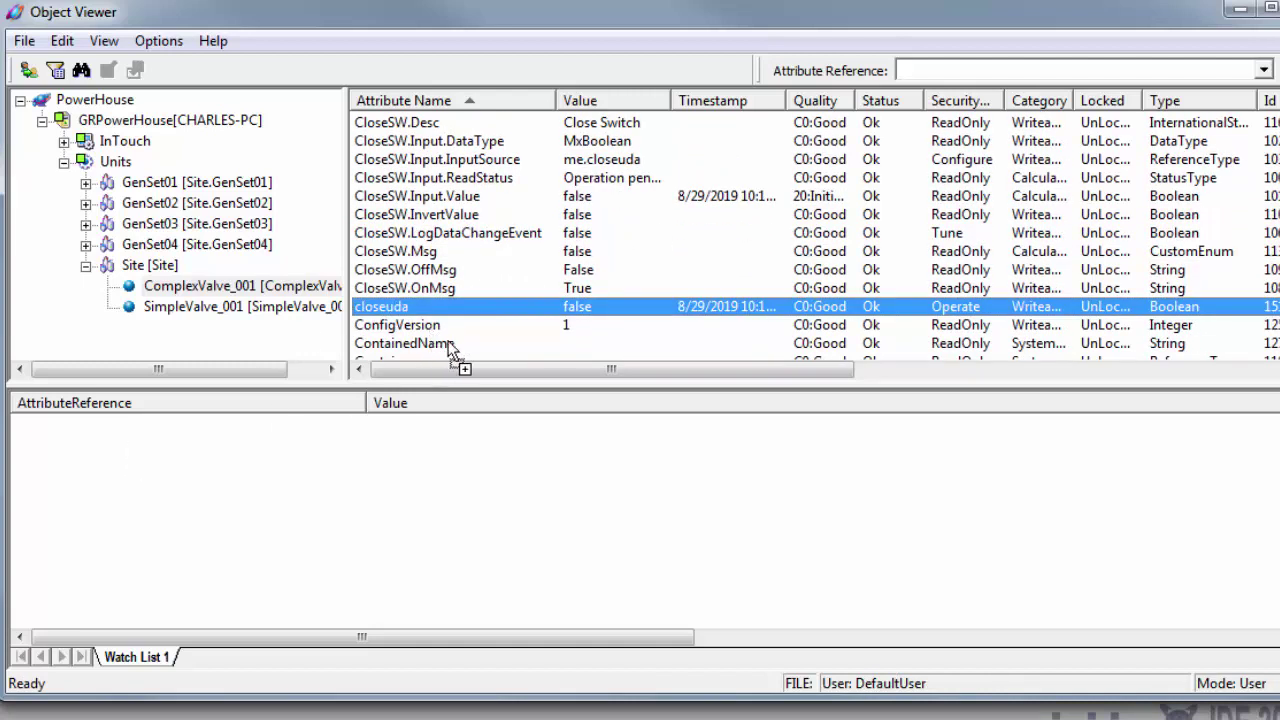
scroll(1270, 226, "down", 4)
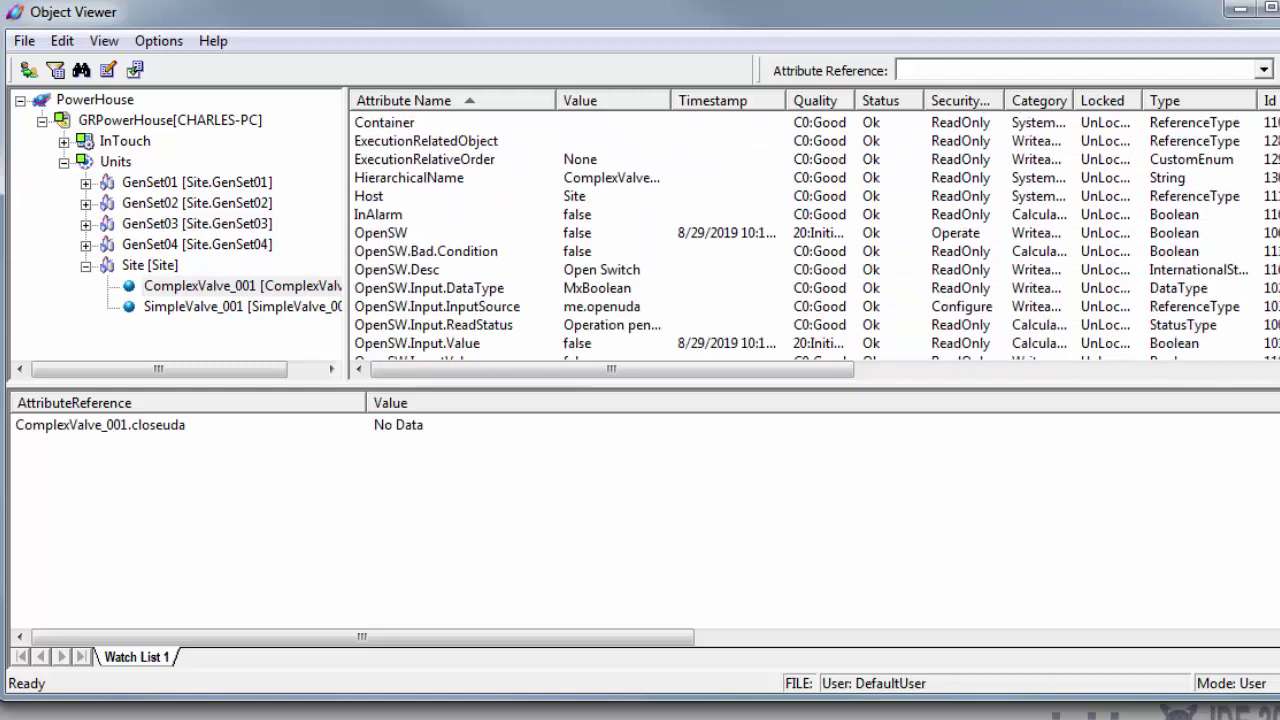
scroll(420, 251, "down", 3)
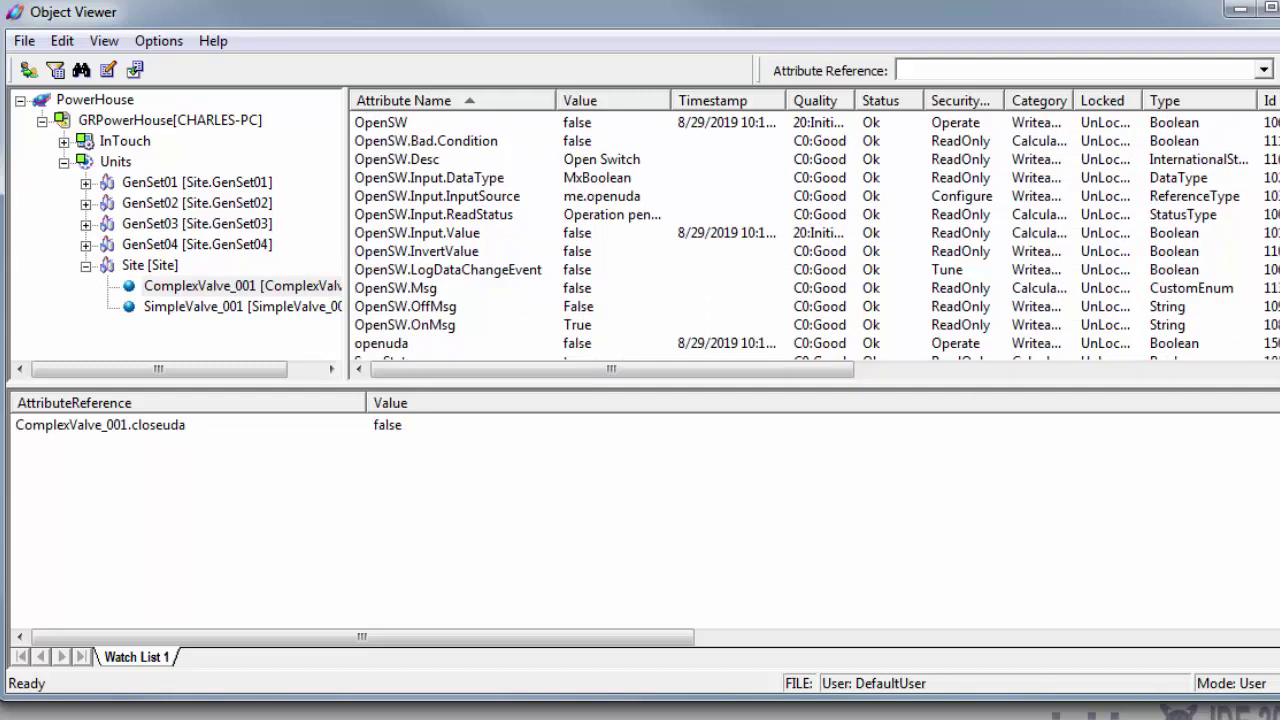
left_click_drag(400, 307, 343, 512)
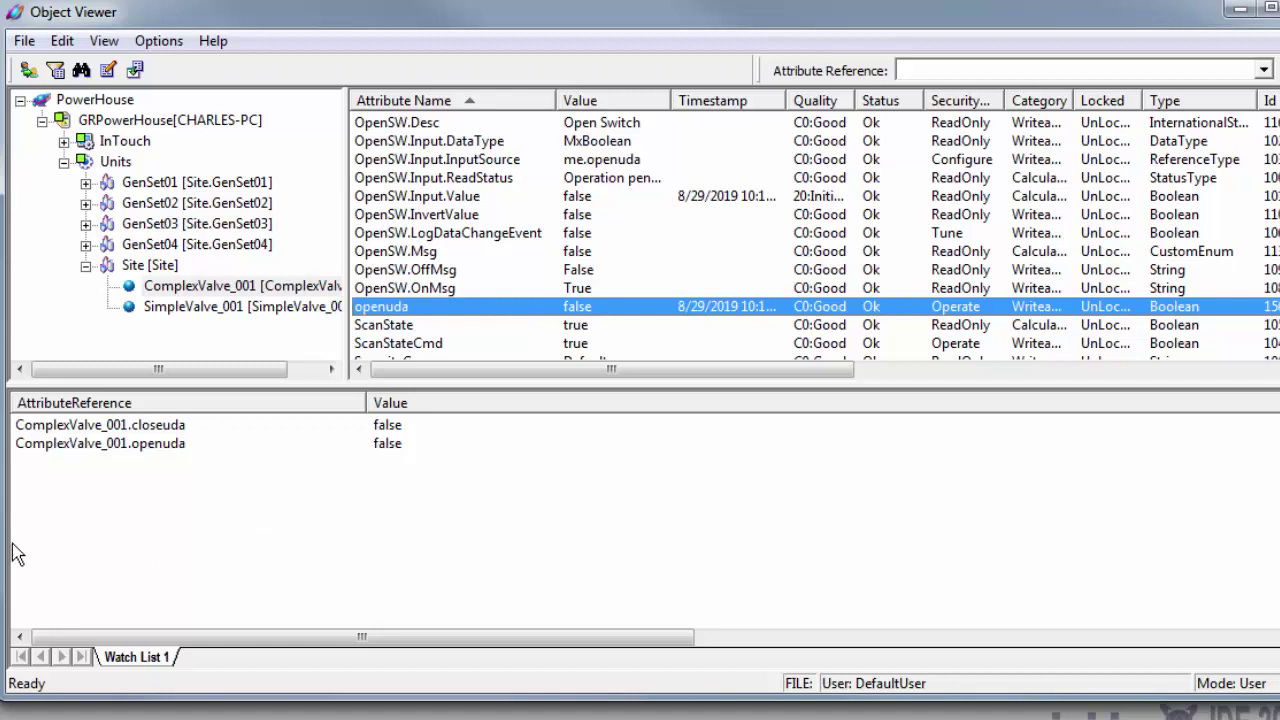
key("alt+Tab")
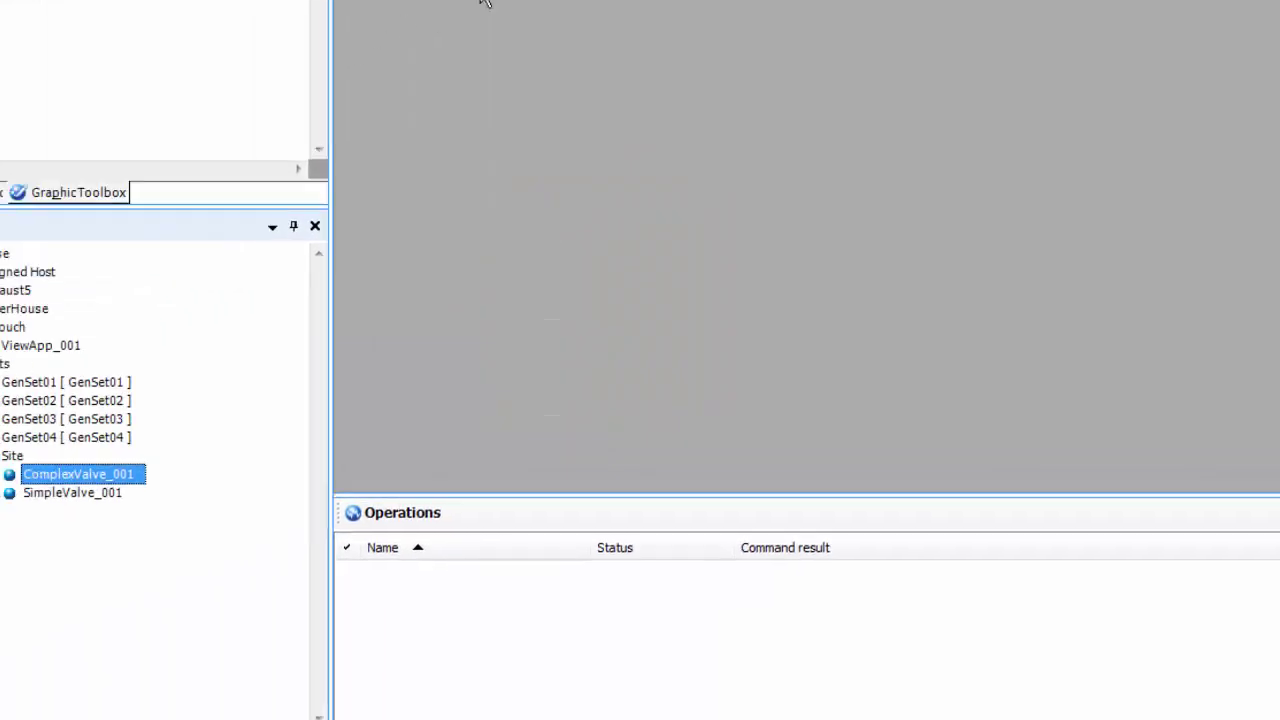
Deploy ViewApp_001 and reopen the Tutorial5 Screen graphic for editing
left_click(198, 292)
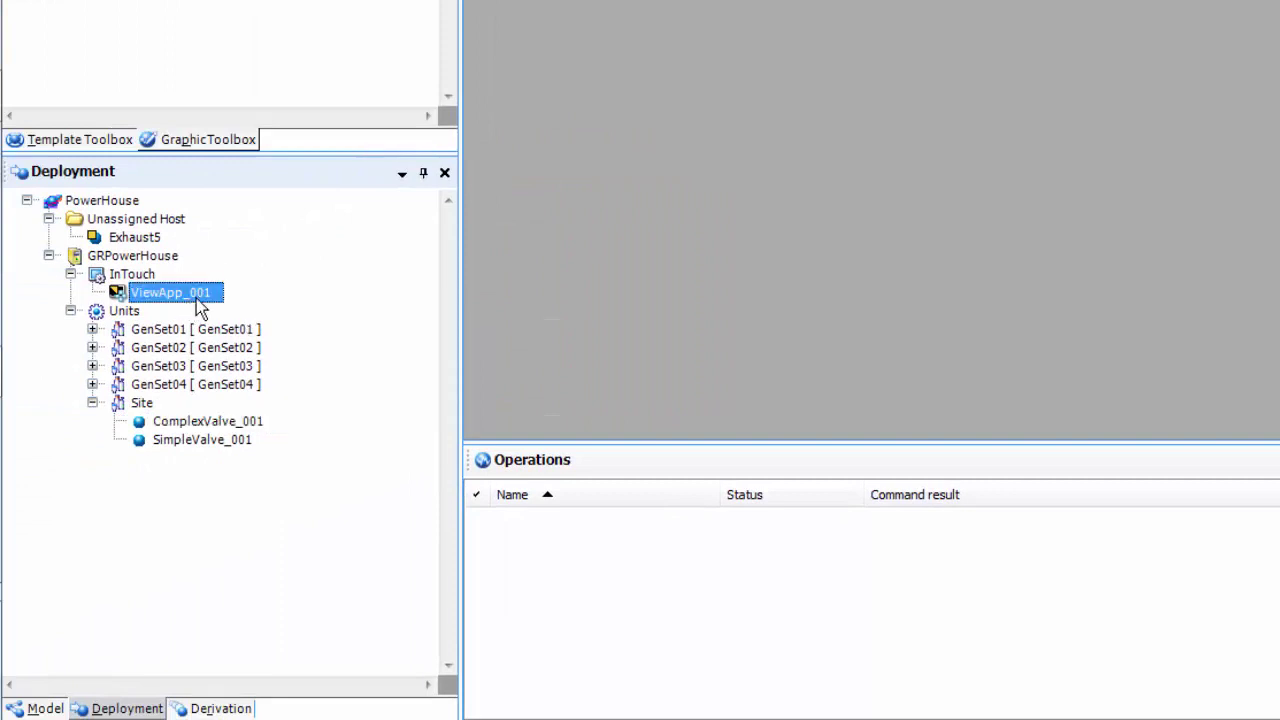
right_click(198, 296)
left_click(255, 434)
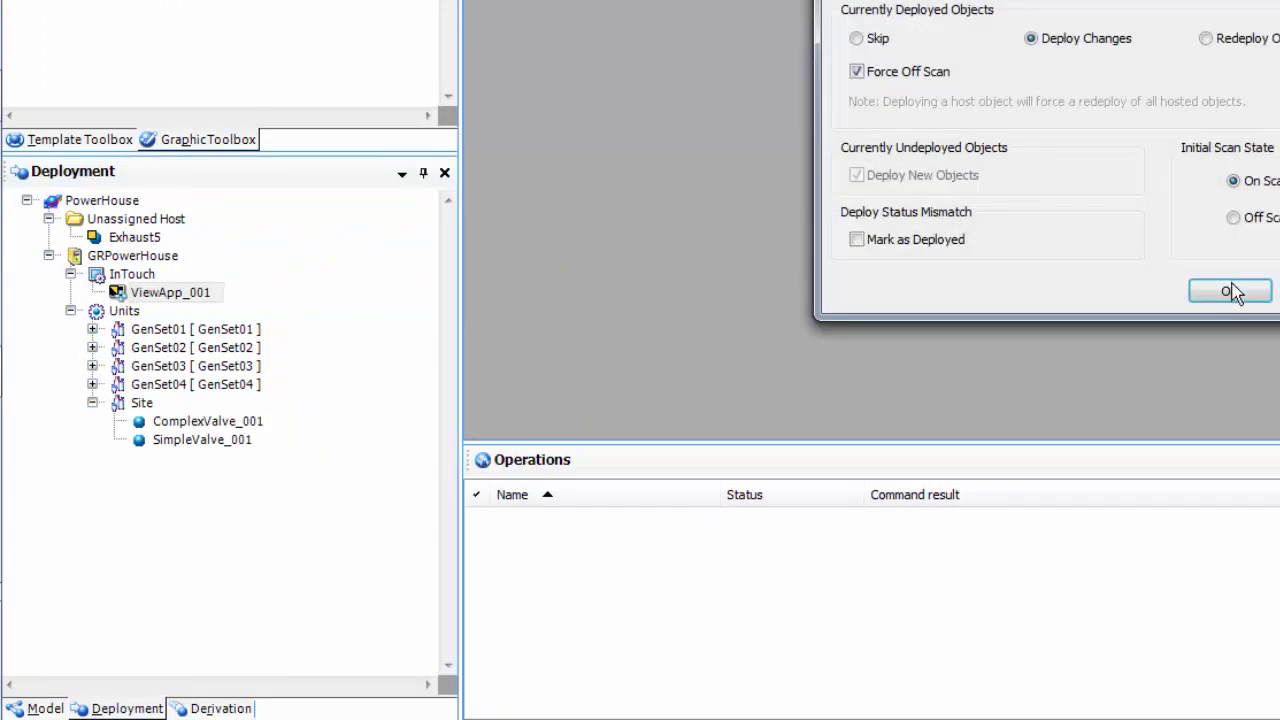
left_click(1230, 290)
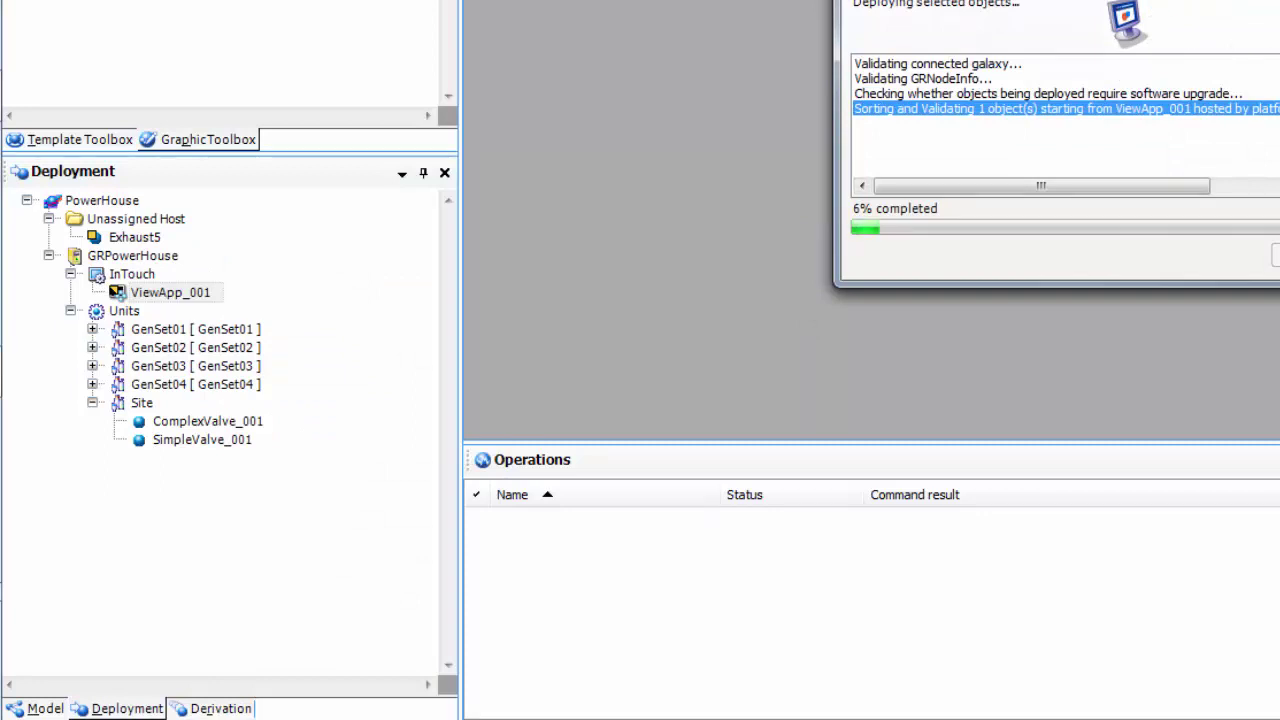
mouse_move(32, 96)
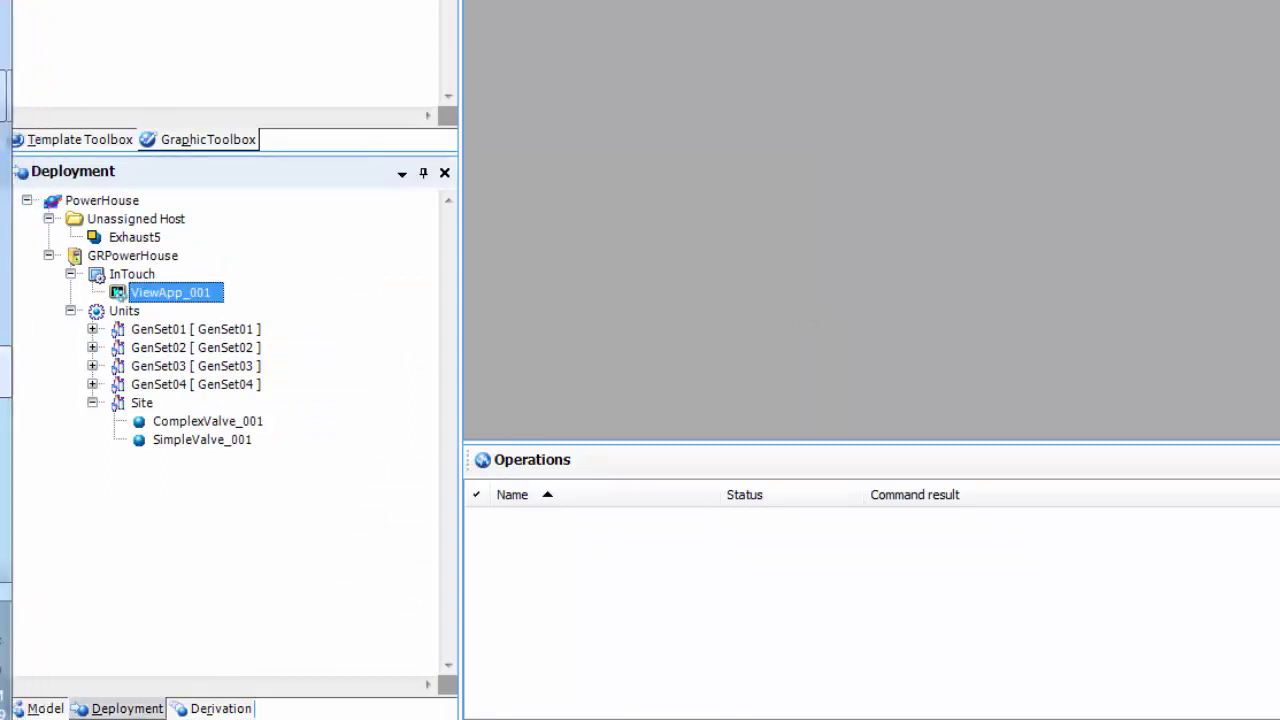
left_click(40, 485)
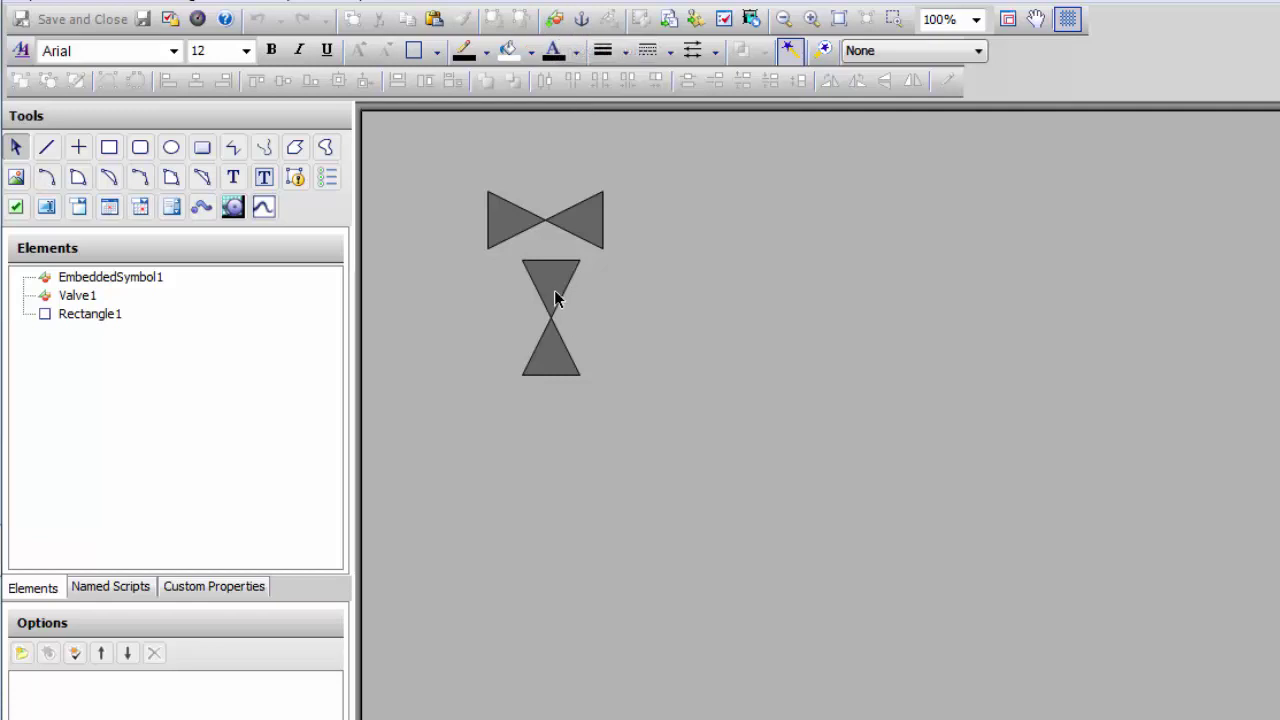
Embed a Tutorial5 Valve symbol and set its orientation to CHorizontal
left_click(555, 20)
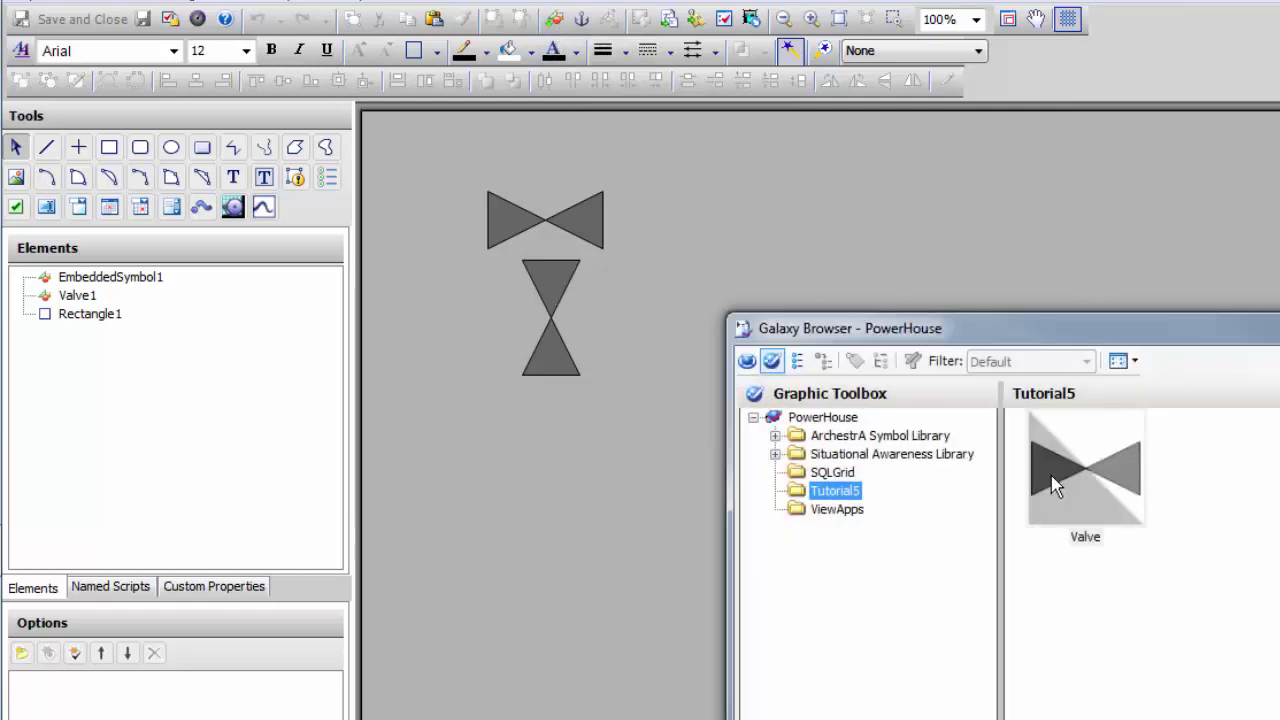
double_click(1055, 485)
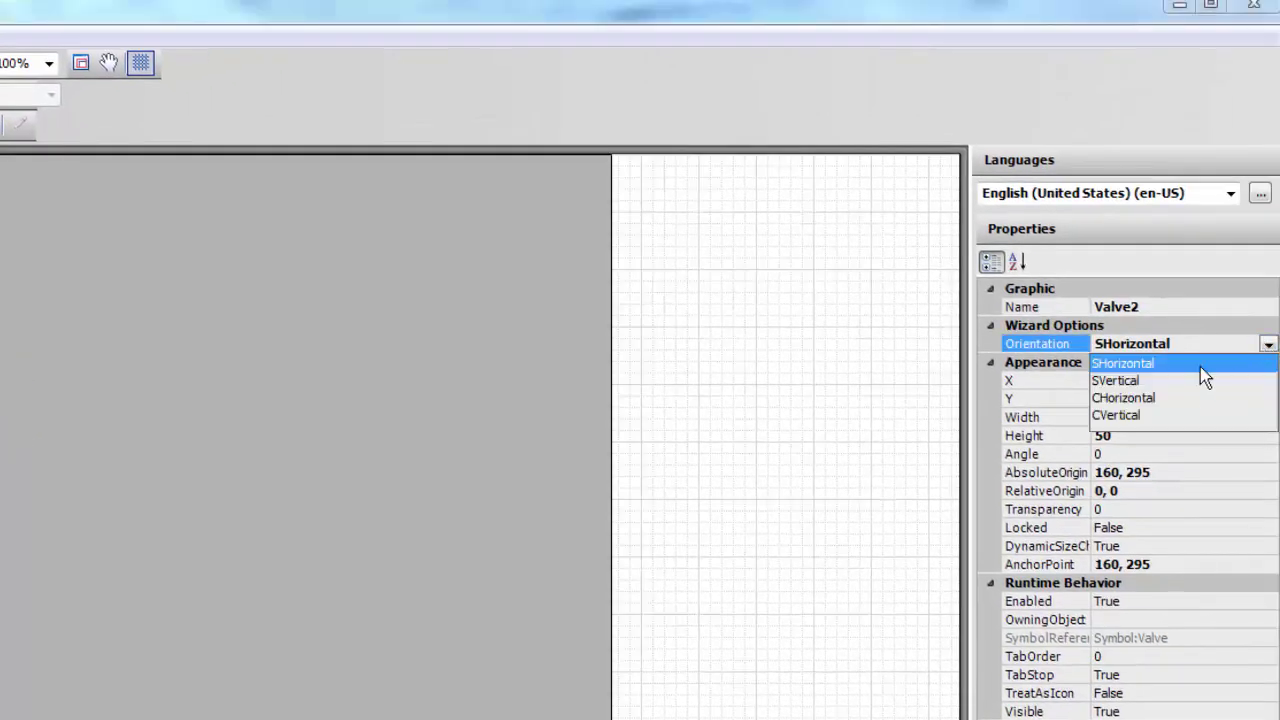
left_click(1155, 399)
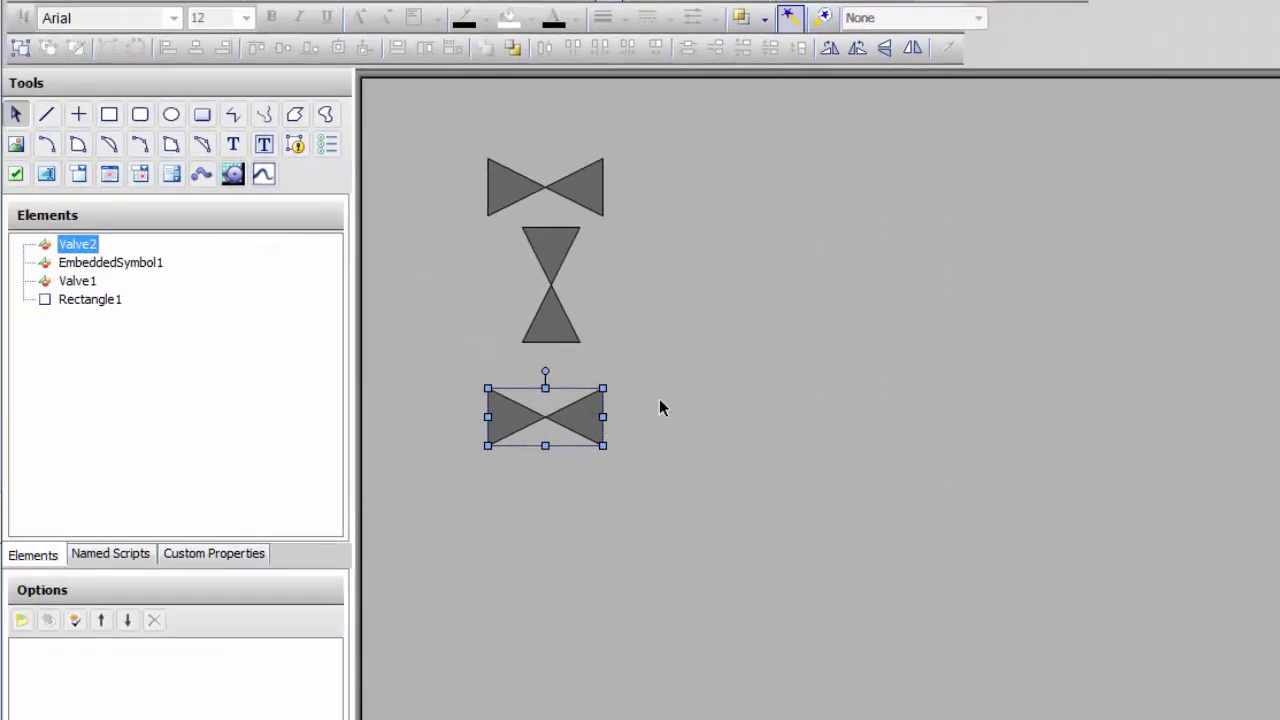
Embed another Tutorial5 Valve below the existing valves with CVertical orientation
left_click(553, 62)
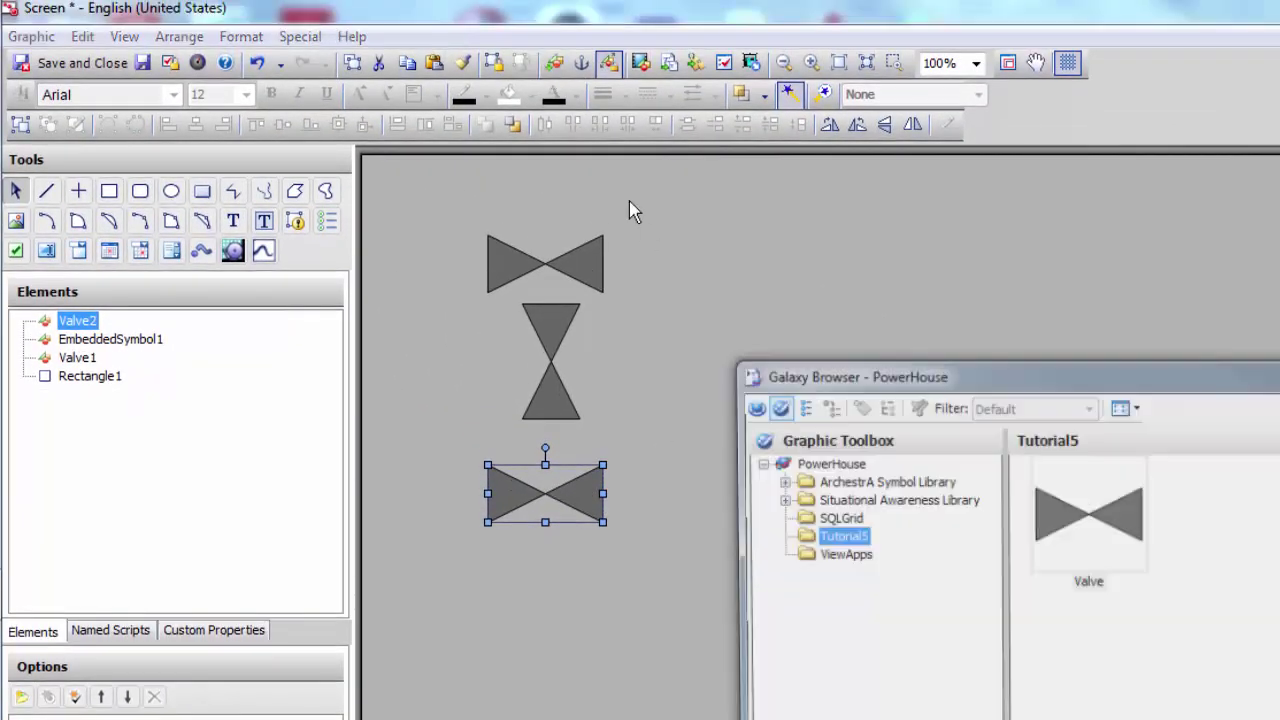
left_click(1068, 515)
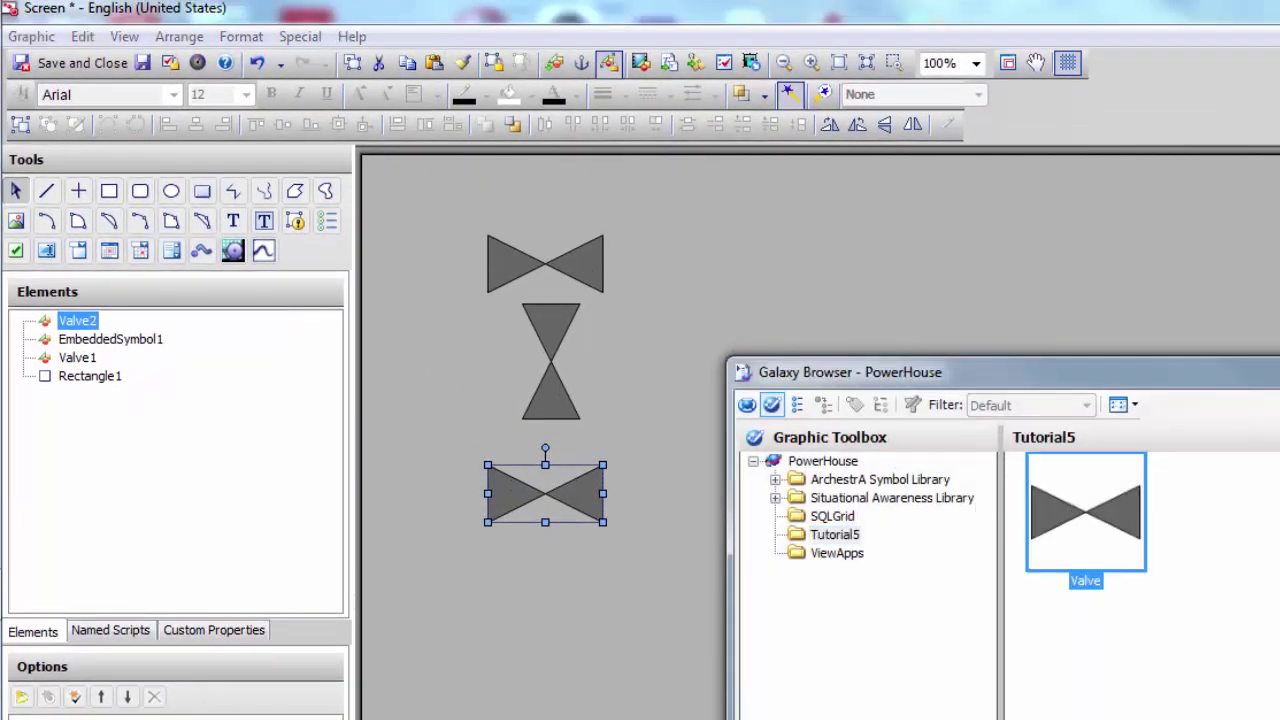
key("Return")
left_click(500, 594)
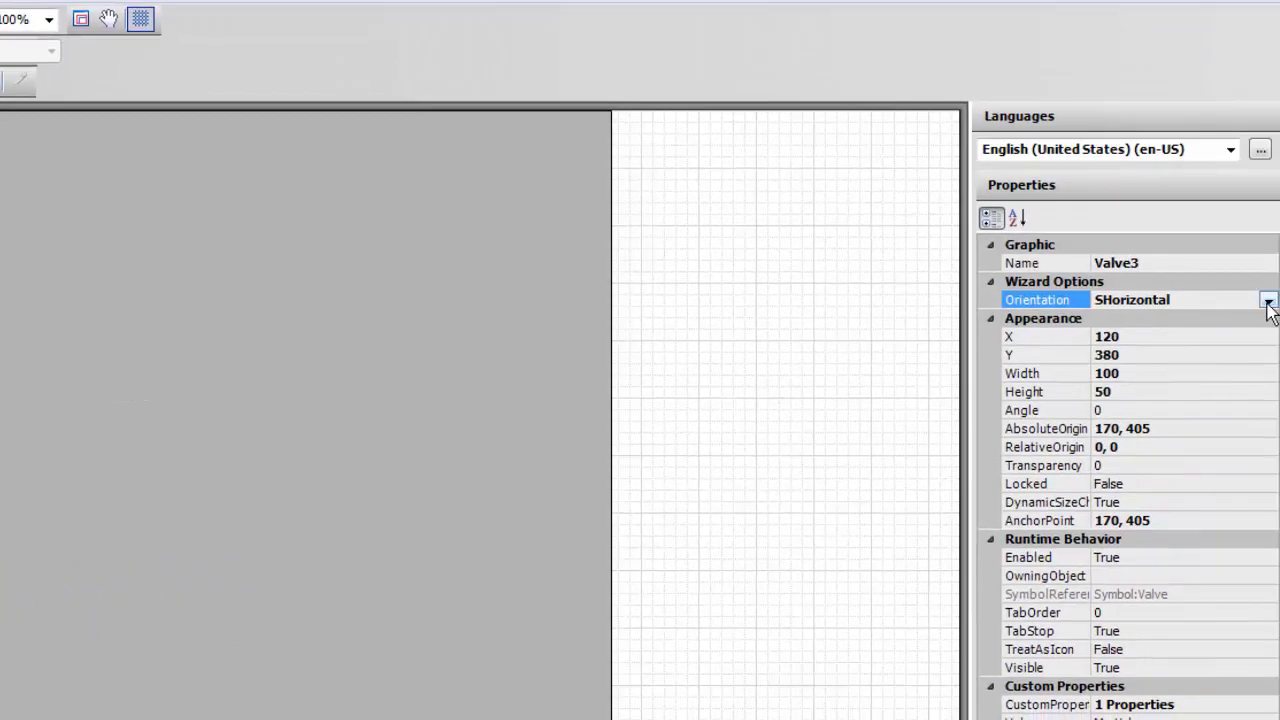
left_click(1268, 300)
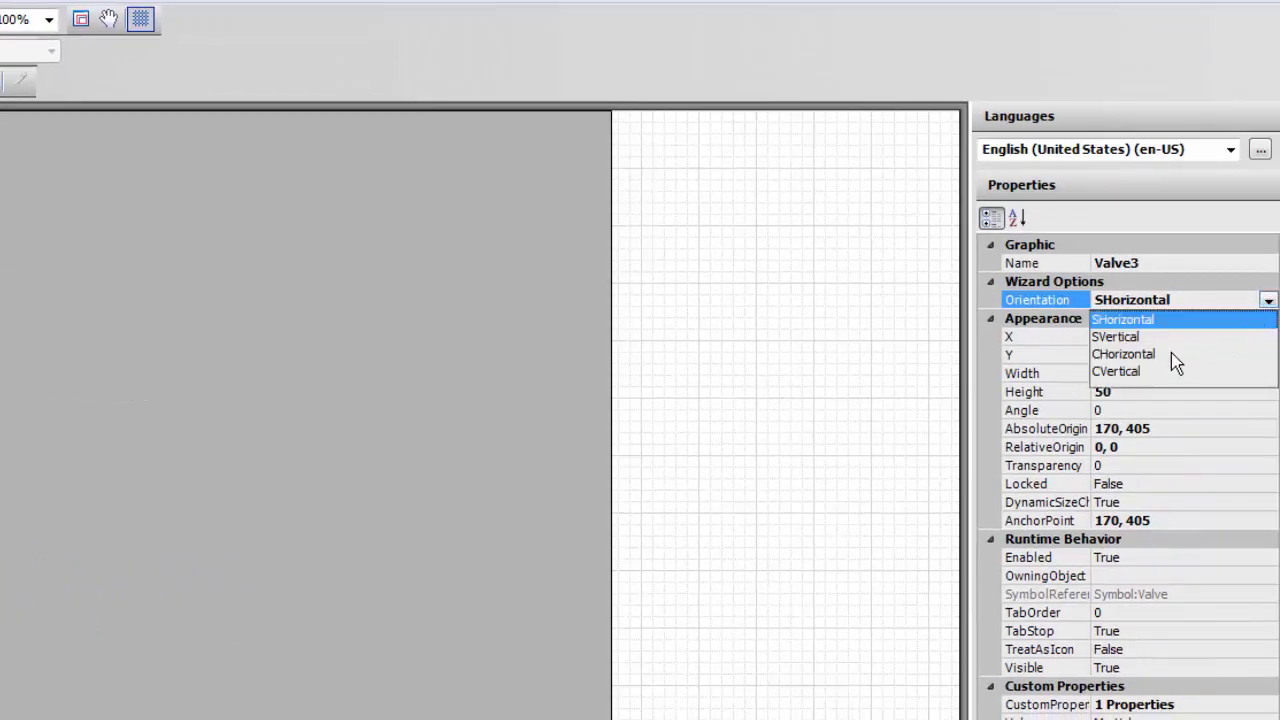
left_click(1125, 371)
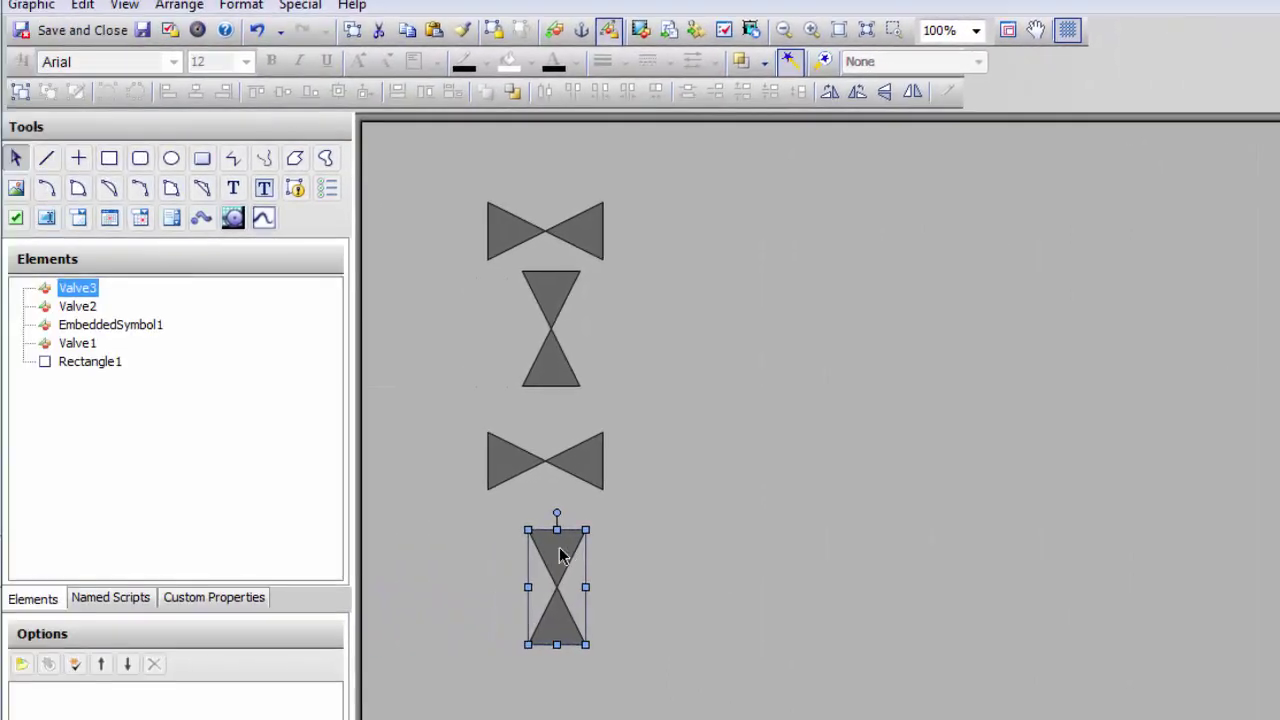
left_click(574, 477)
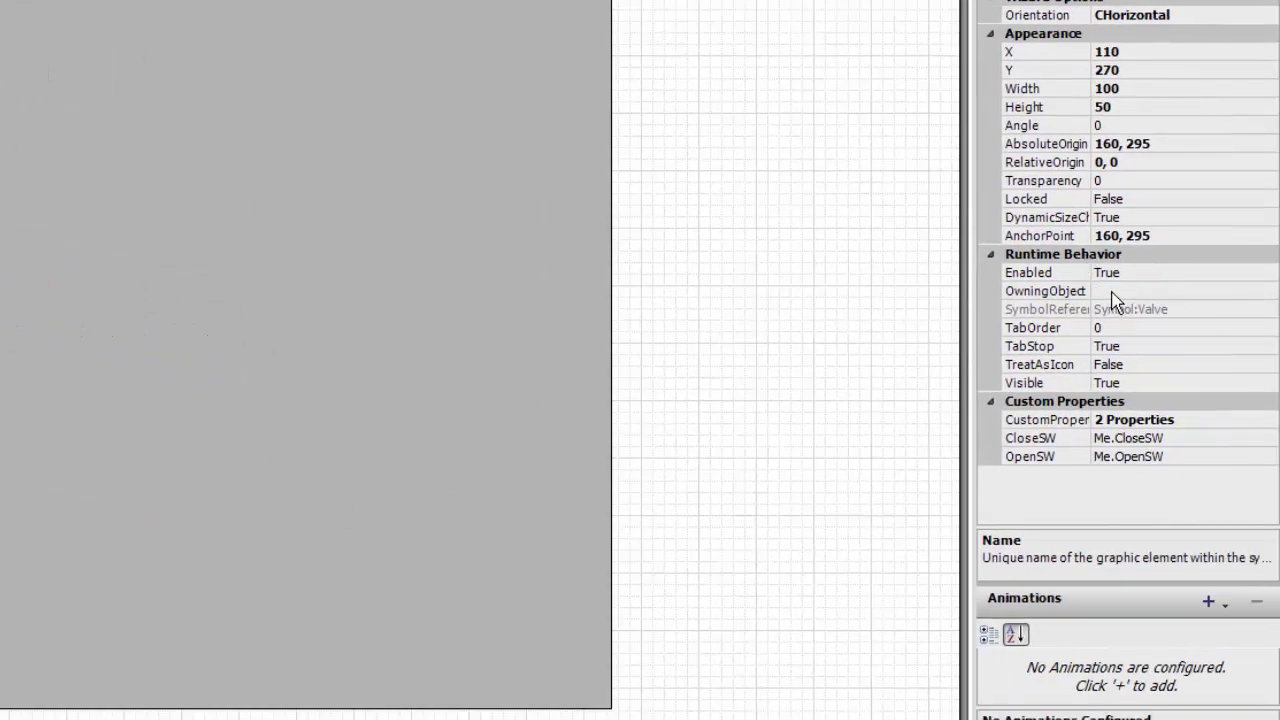
Set OwningObject to ComplexValve_001 on both complex valves and close the Screen
left_click(1145, 291)
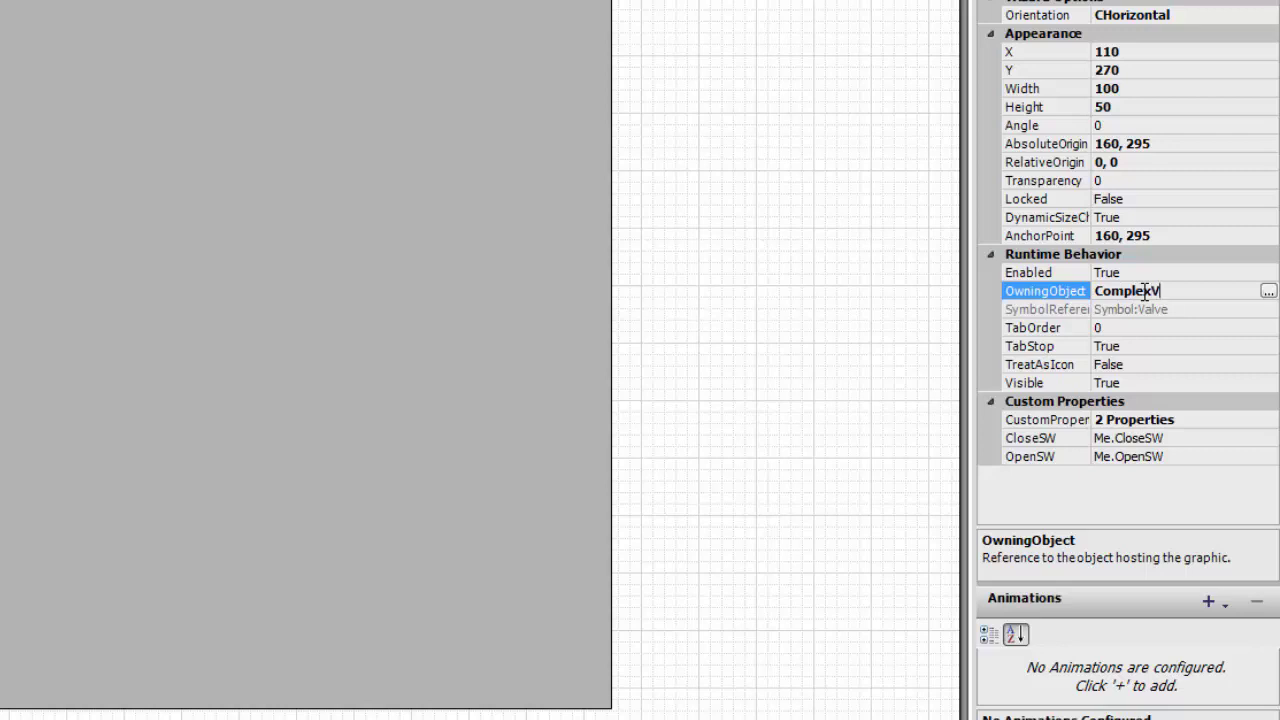
type("ve_001")
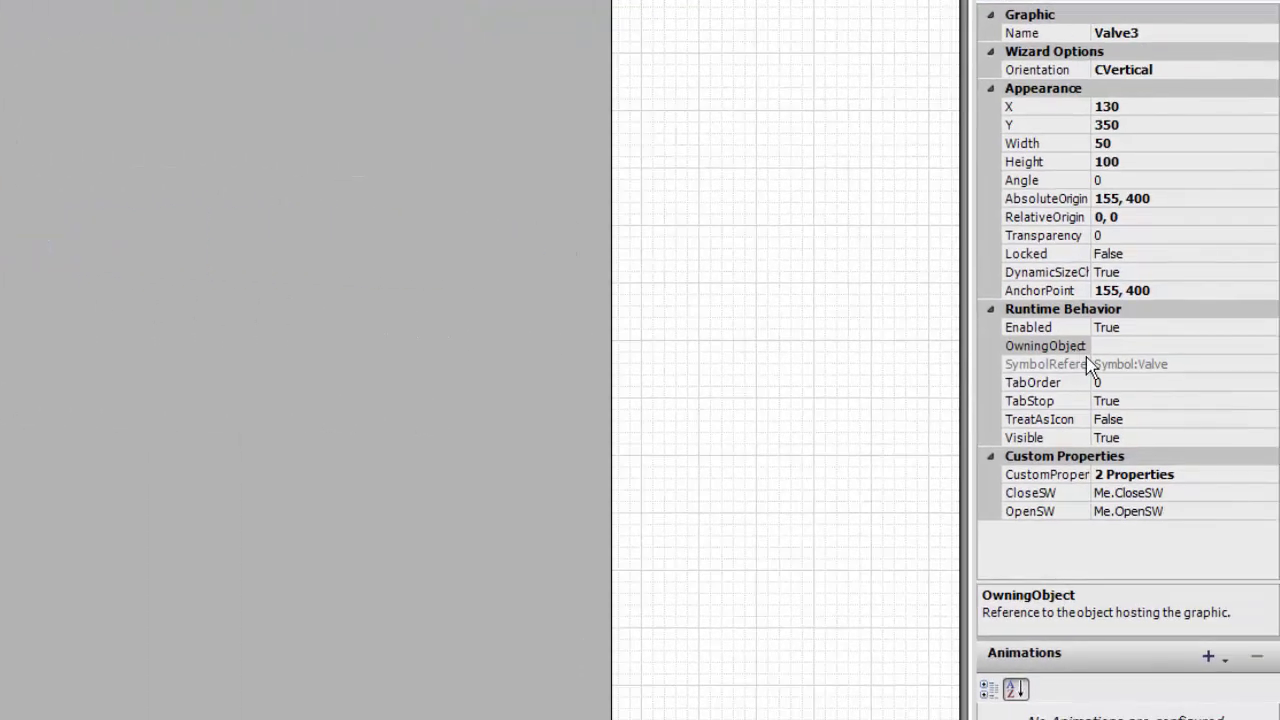
left_click(1118, 347)
type("ComplexValve_001")
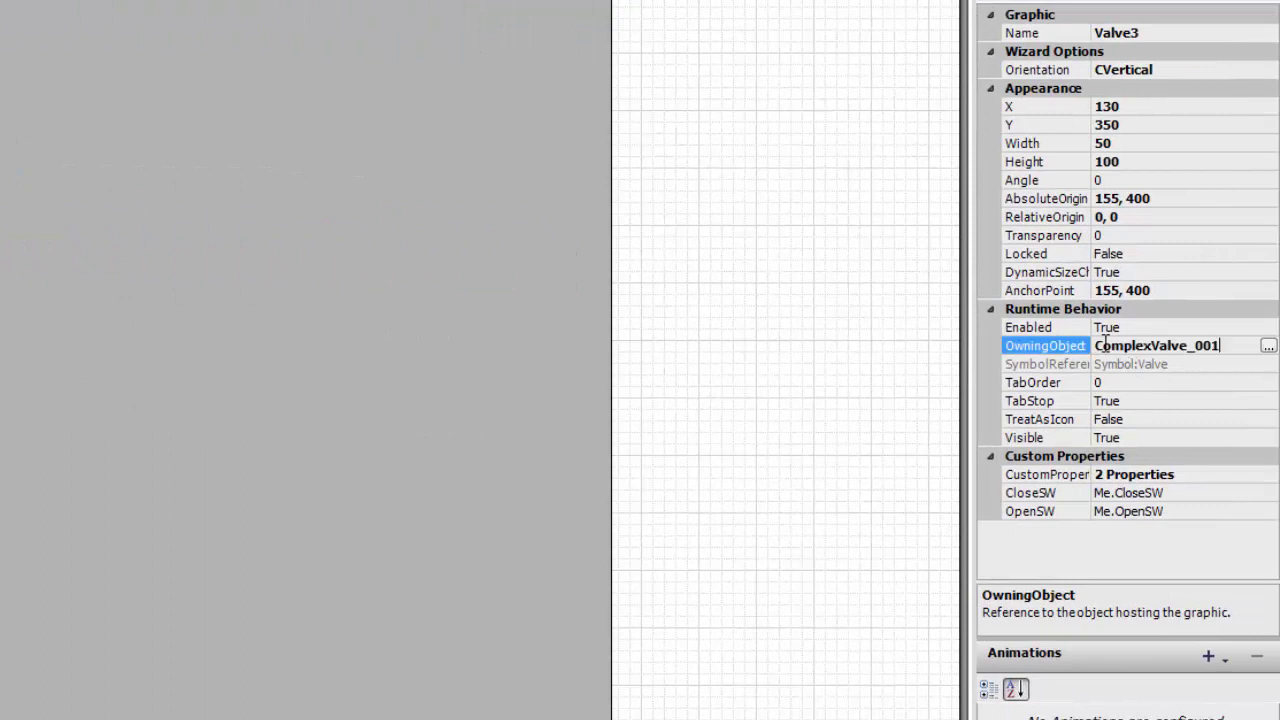
key("alt+F4")
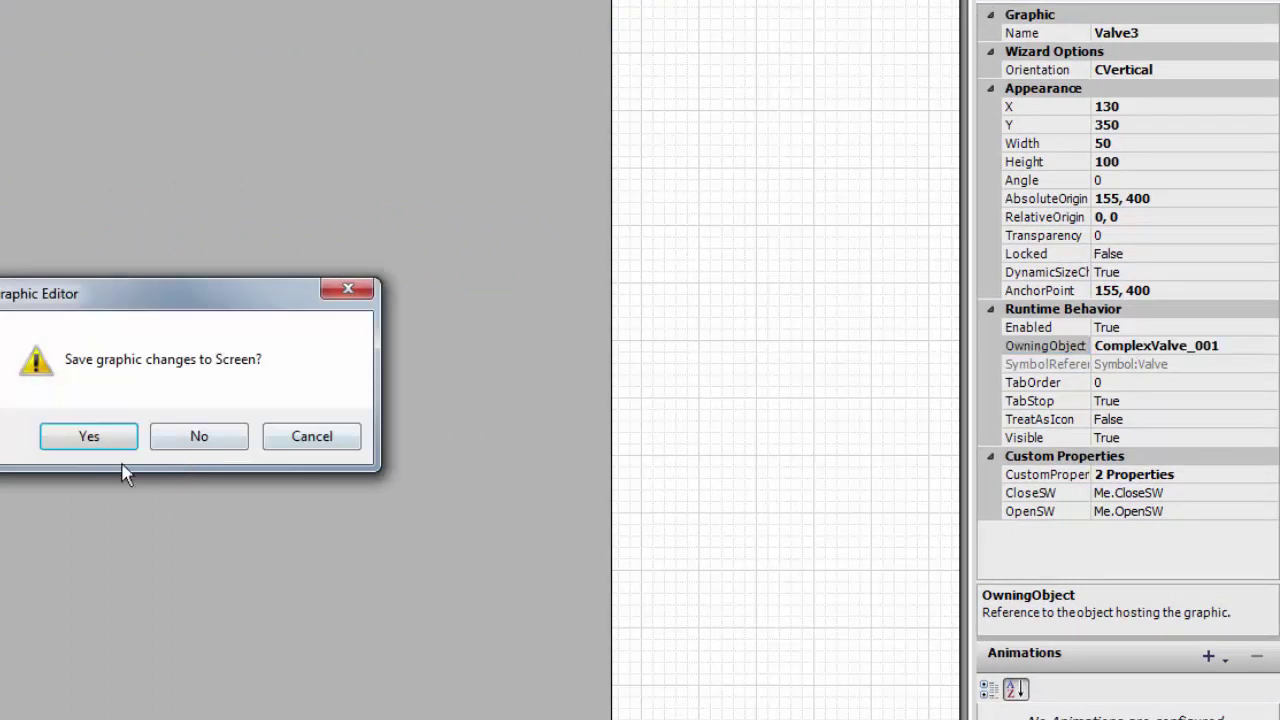
Save and check in the Screen, then redeploy ViewApp_001
left_click(66, 449)
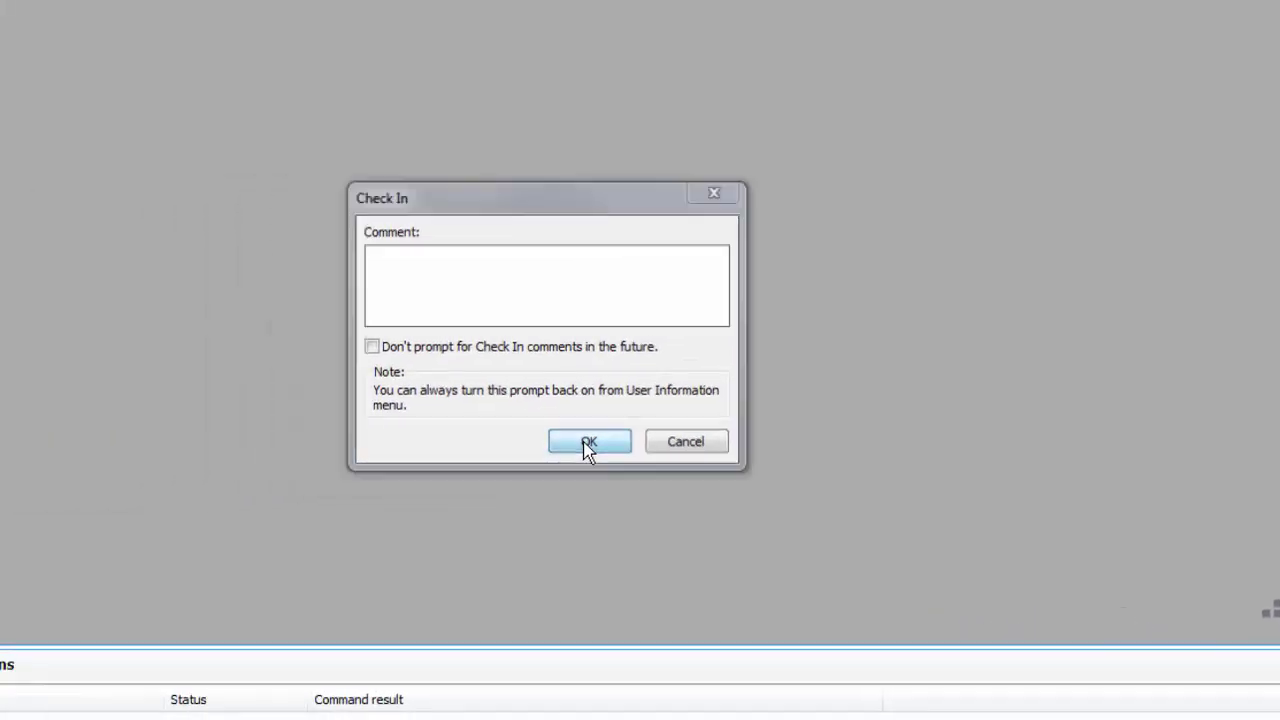
left_click(216, 452)
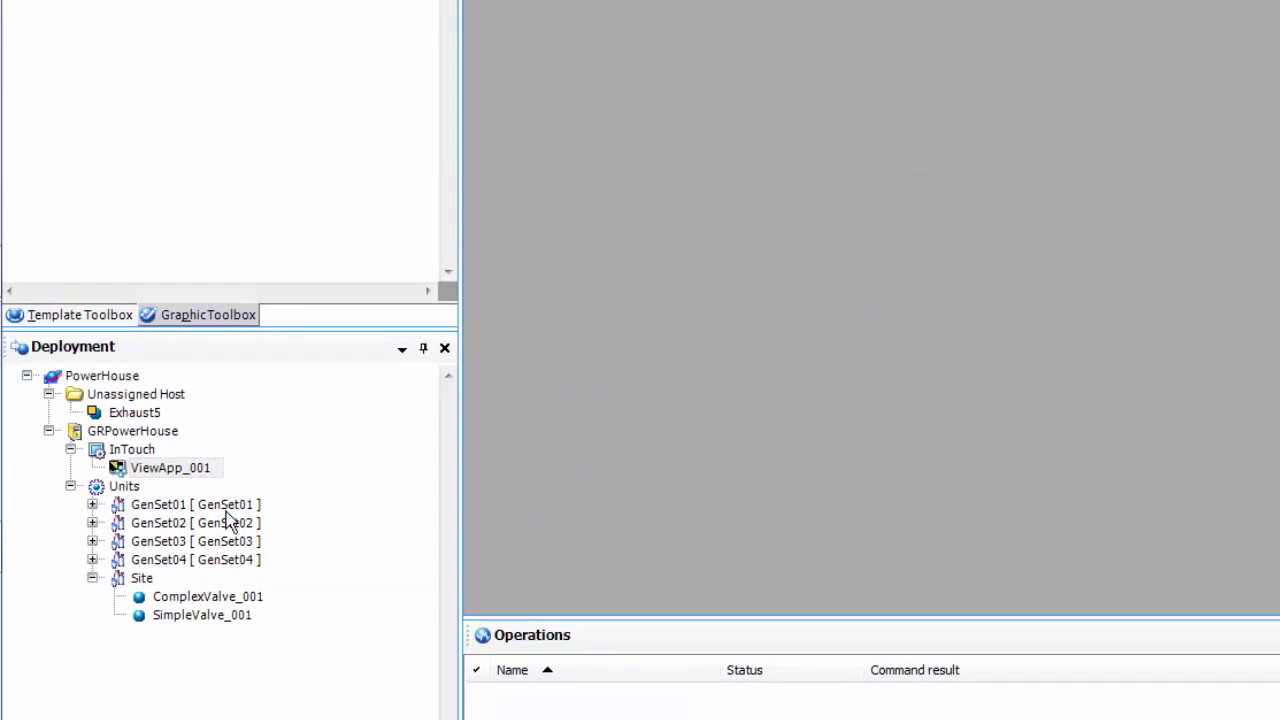
right_click(171, 468)
left_click(233, 608)
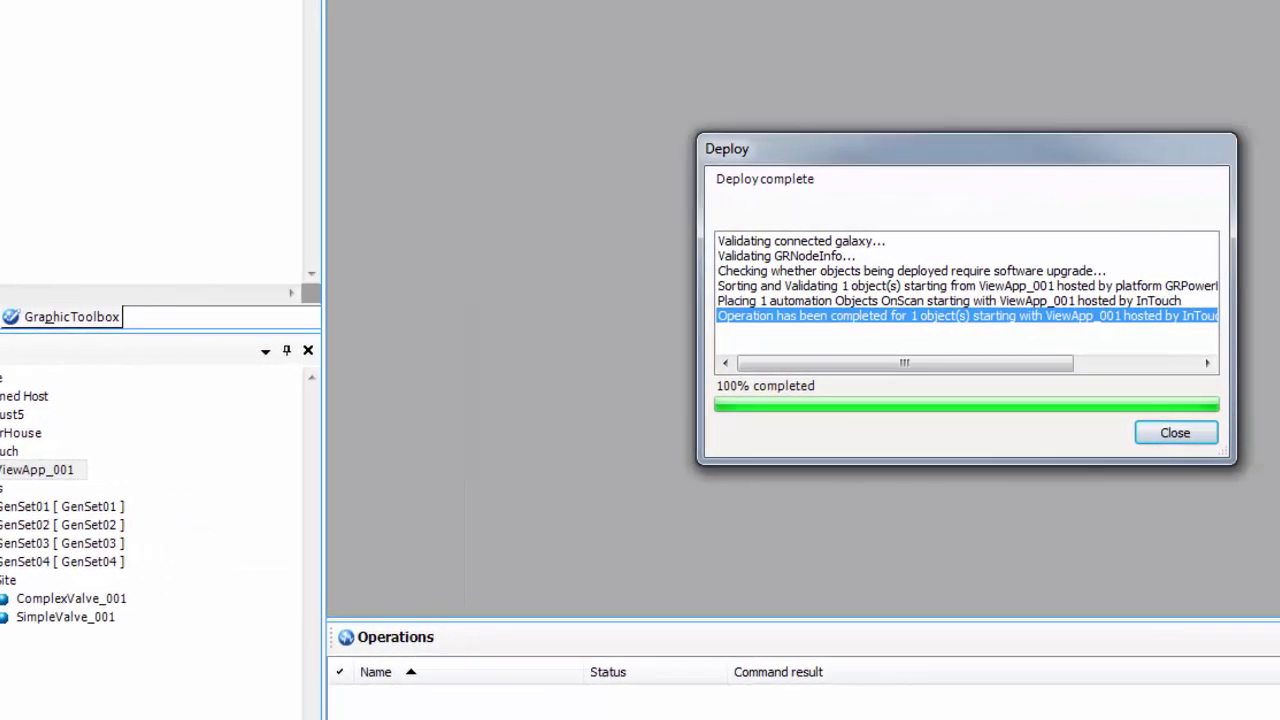
left_click(1092, 361)
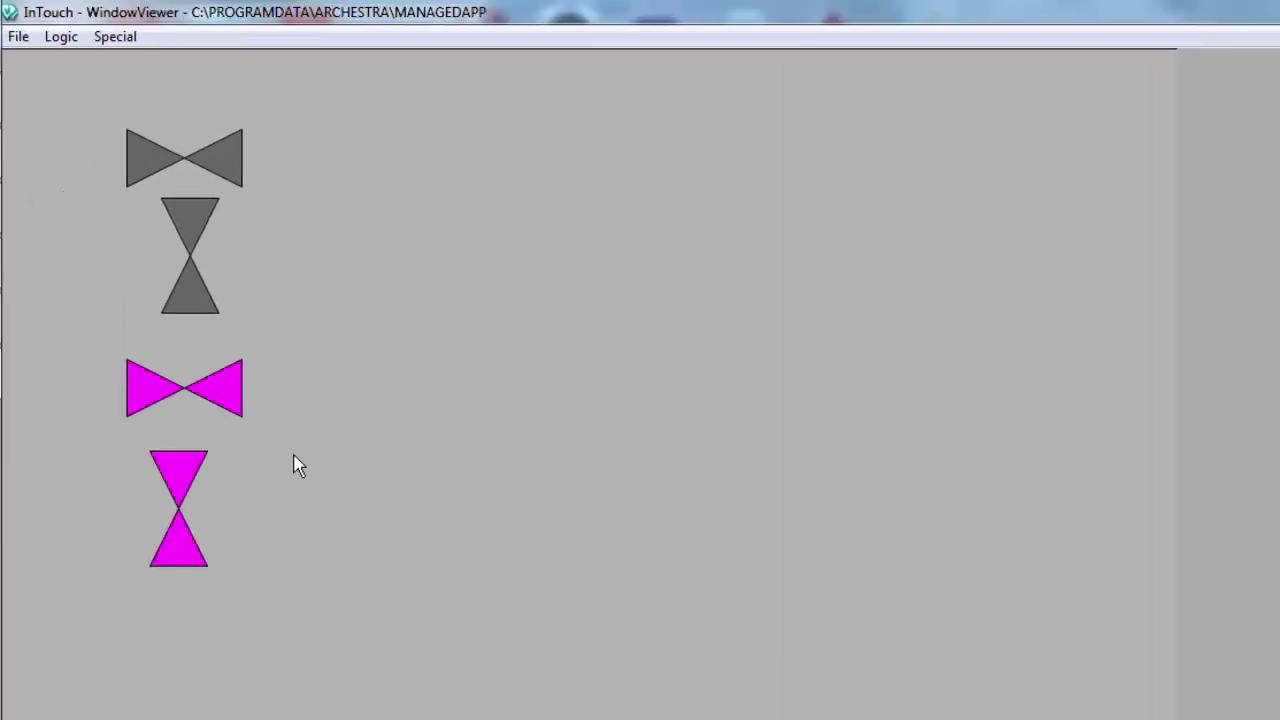
In Object Viewer, toggle closeuda to true, false, then true again
key("alt+Tab")
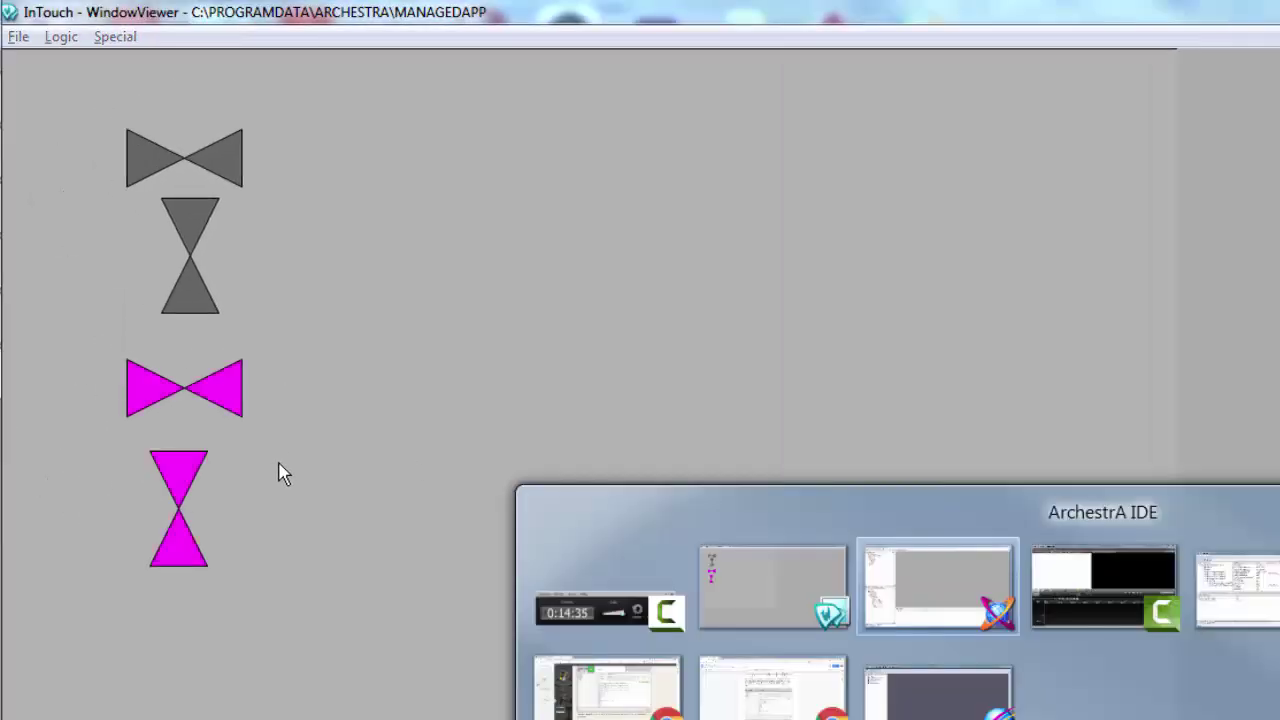
key("alt+Tab")
key("alt+Tab")
key("alt+Tab")
key("Up")
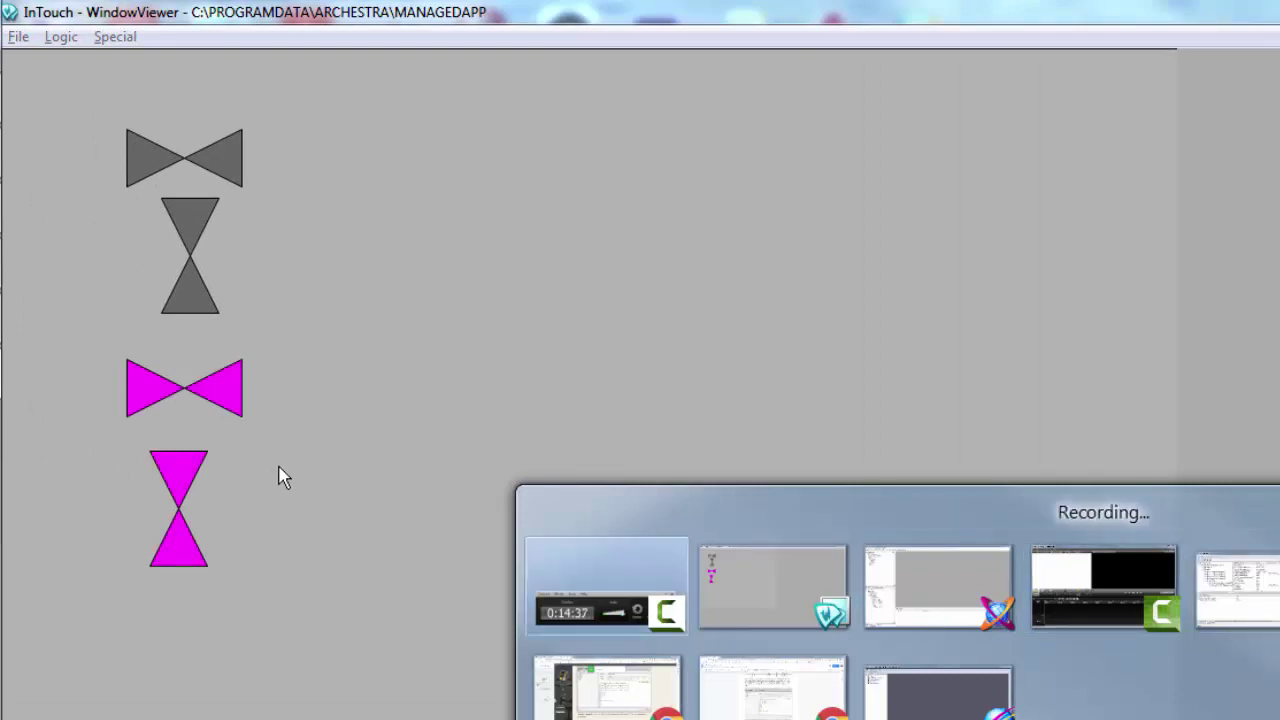
key("alt+Tab")
key("alt+Tab")
key("alt+Tab")
key("alt+Tab")
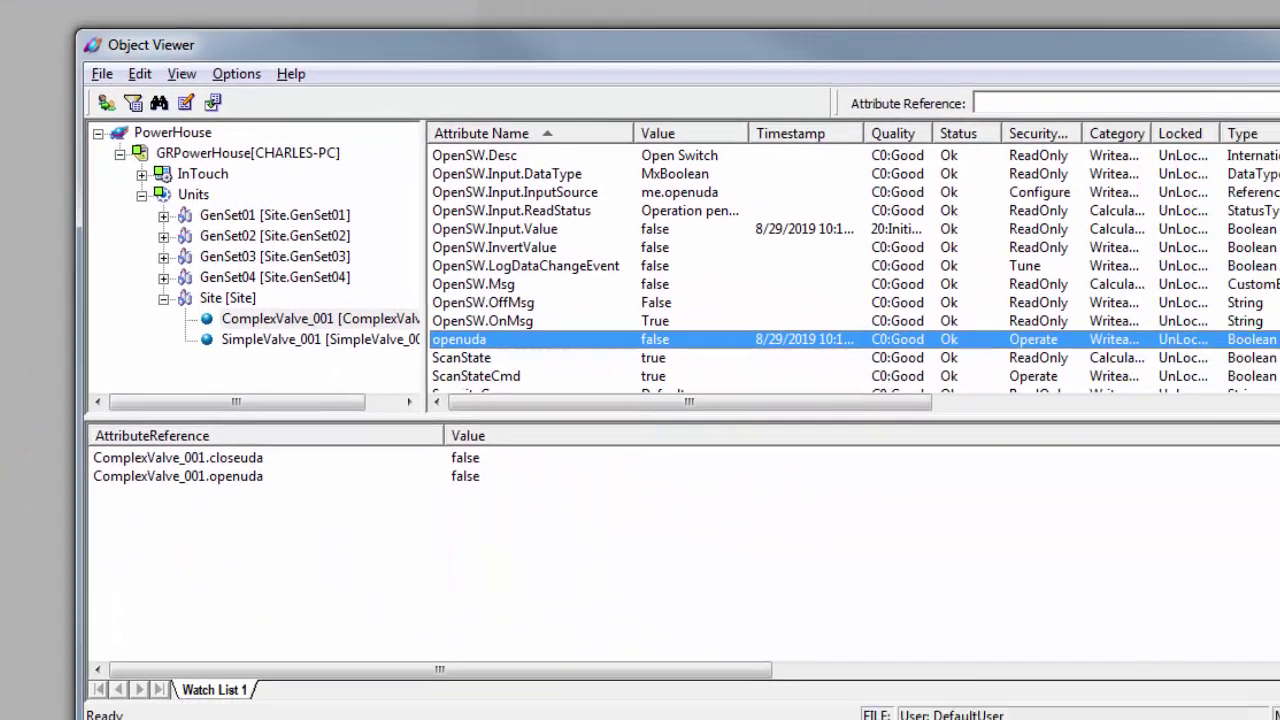
double_click(245, 457)
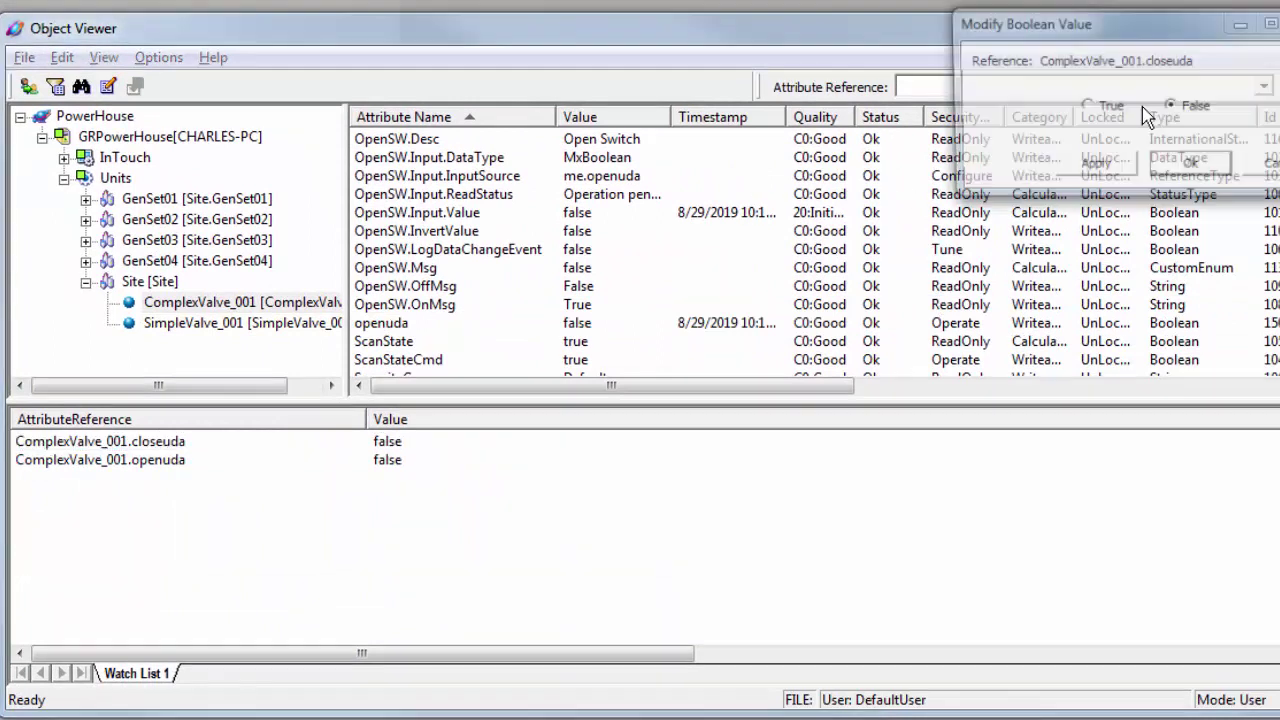
left_click(1104, 110)
left_click(1094, 164)
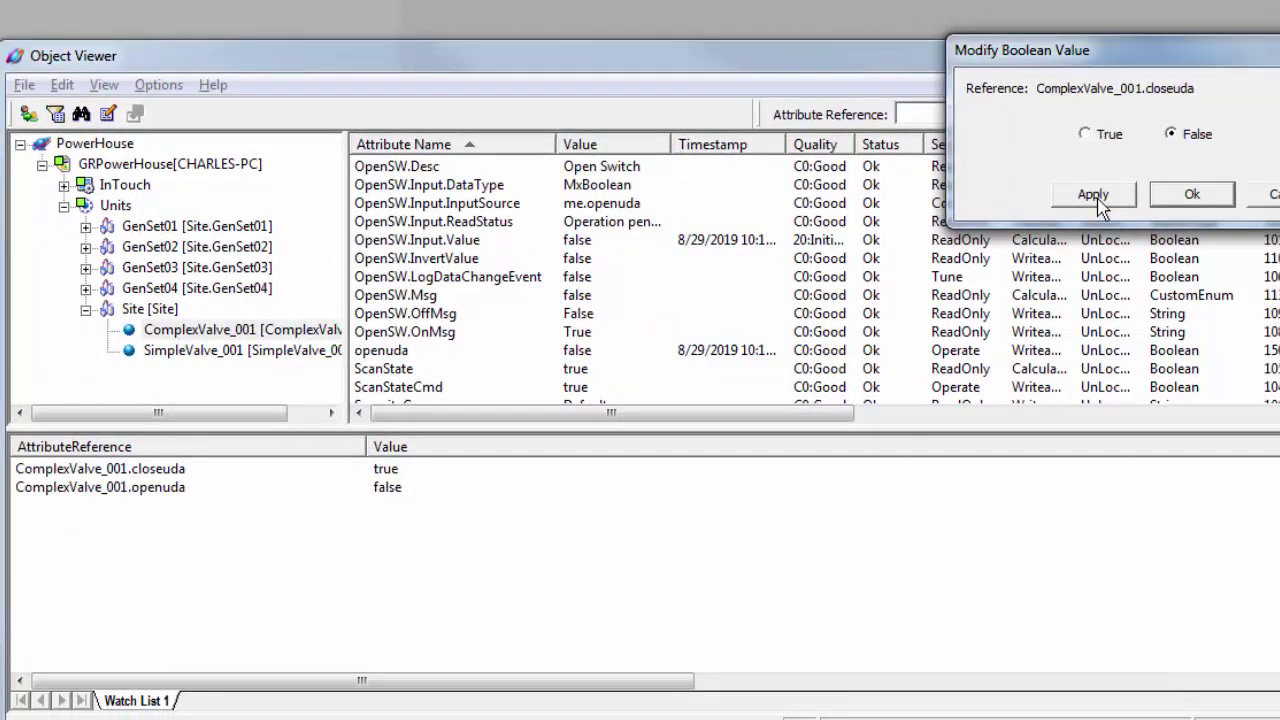
left_click(1097, 197)
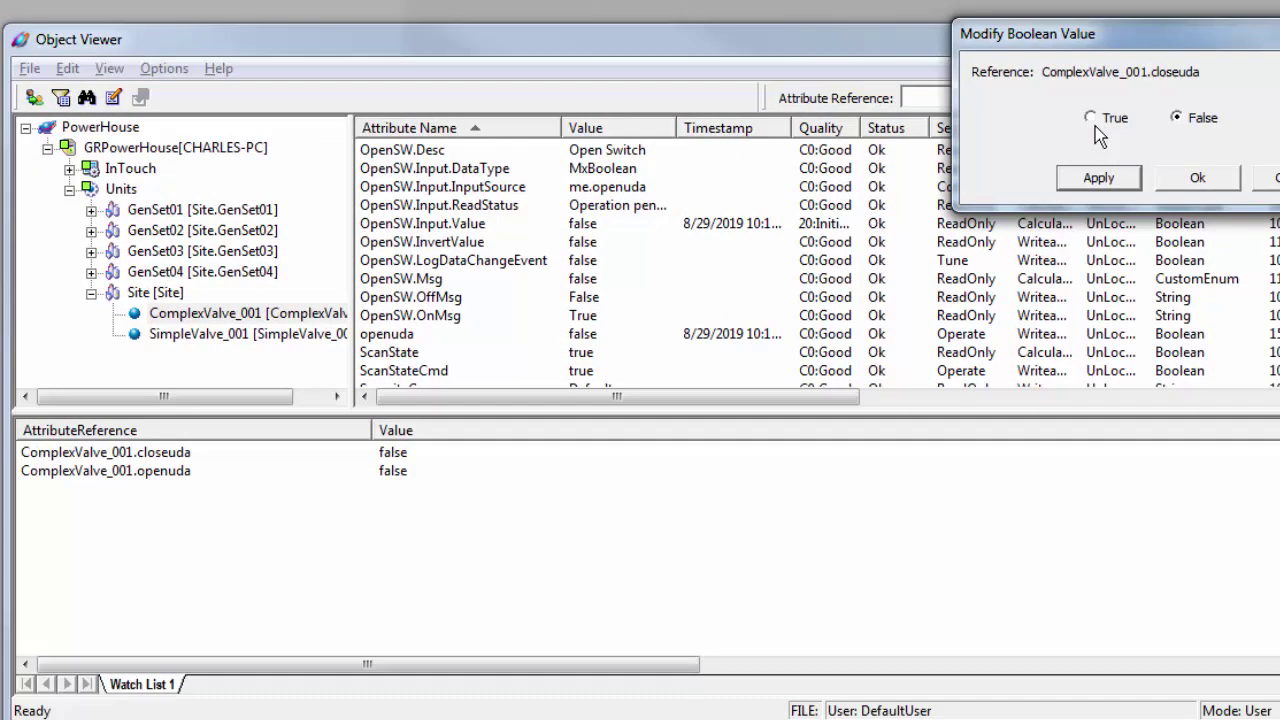
left_click(1090, 117)
left_click(1098, 177)
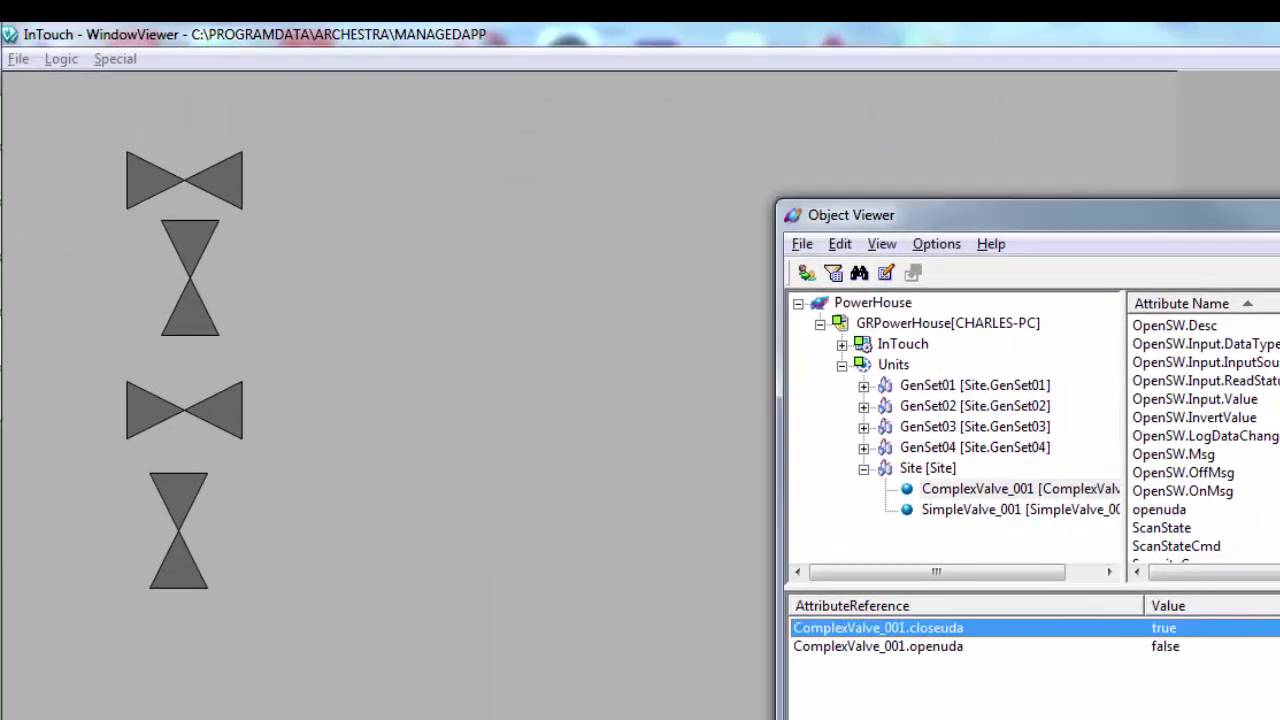
Write true to openuda and false to closeuda
left_click(921, 647)
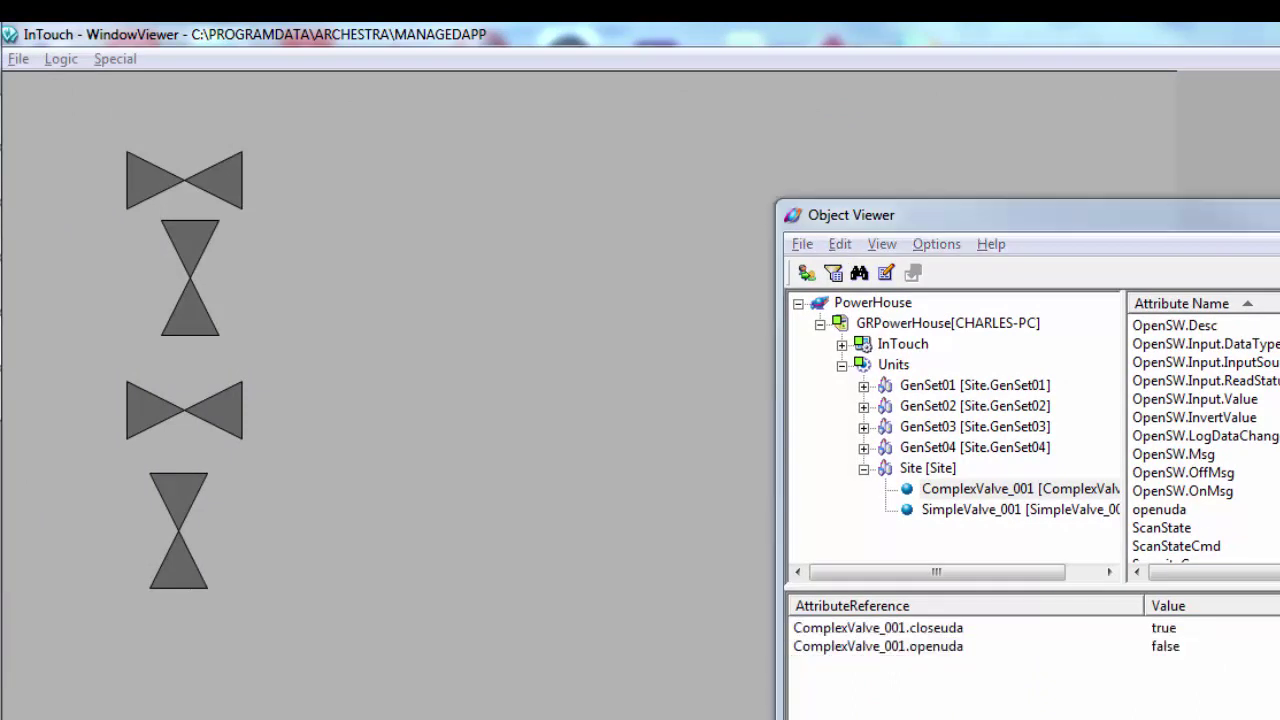
key("Return")
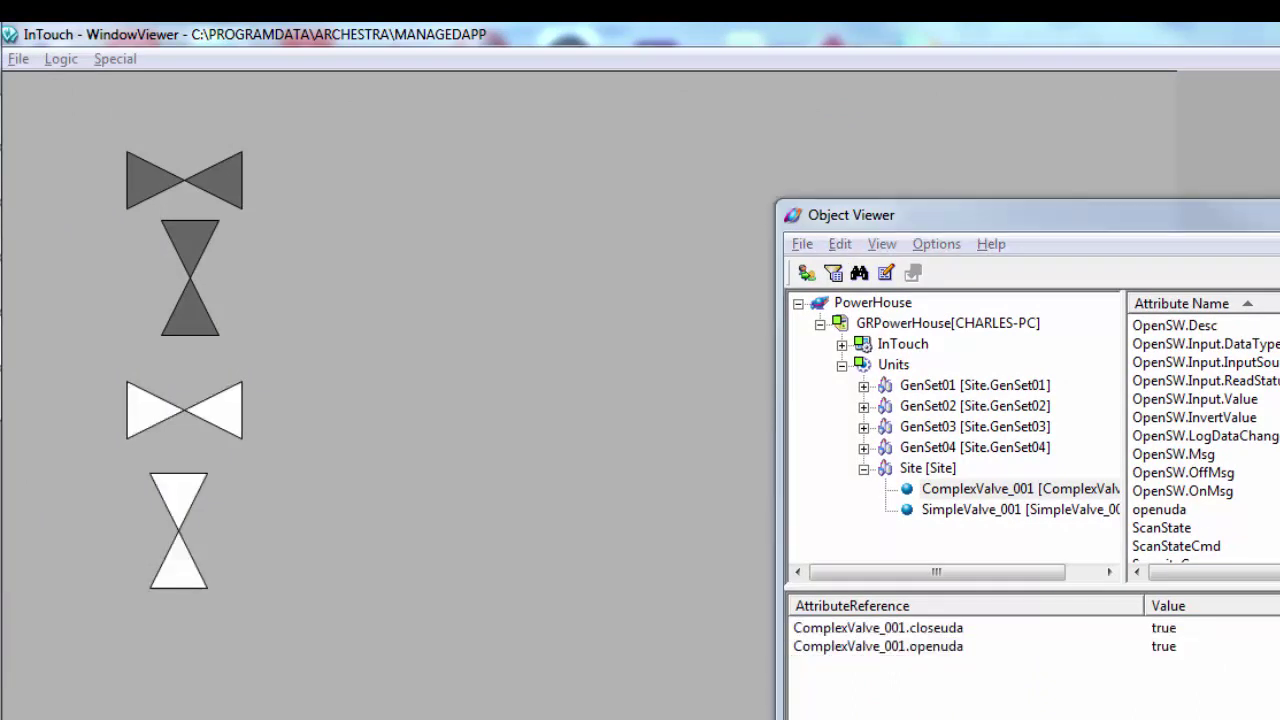
double_click(944, 630)
key("Return")
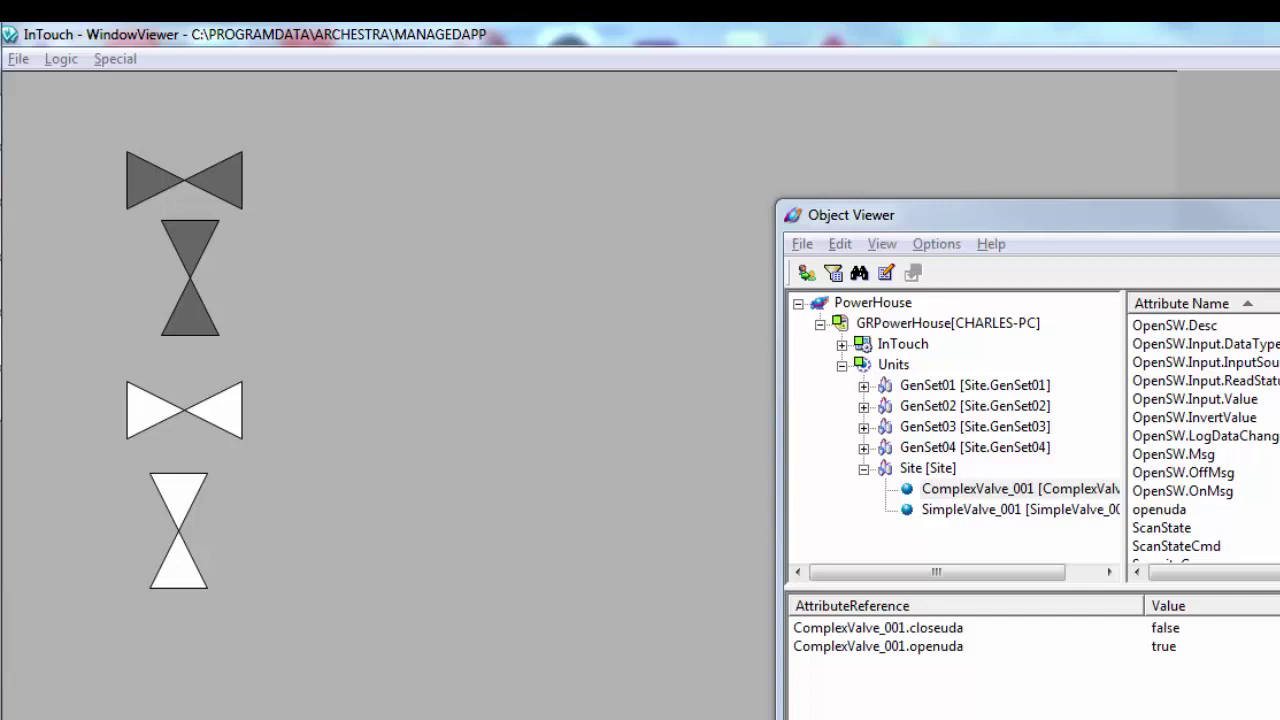